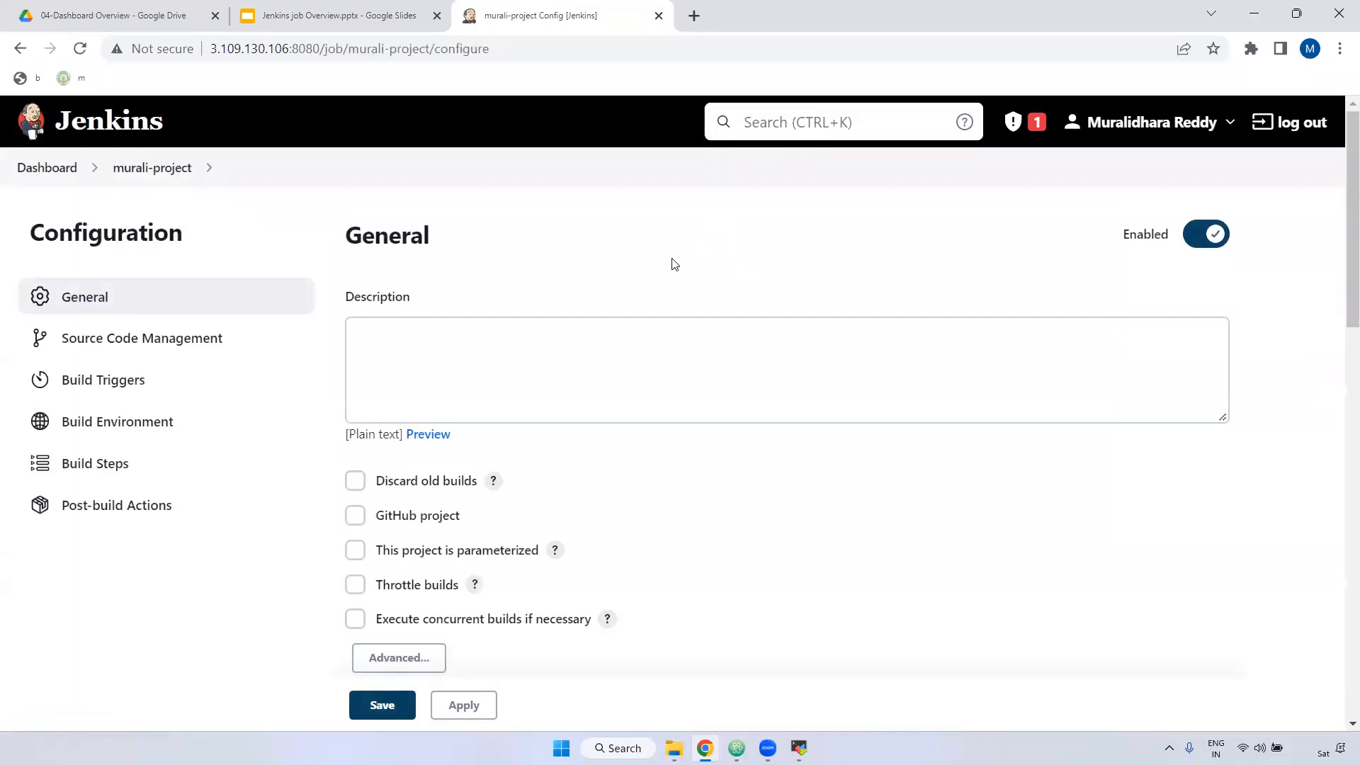
Step: Enable 'Discard old builds' in murali-project's configuration
left_click_drag(340, 304, 415, 304)
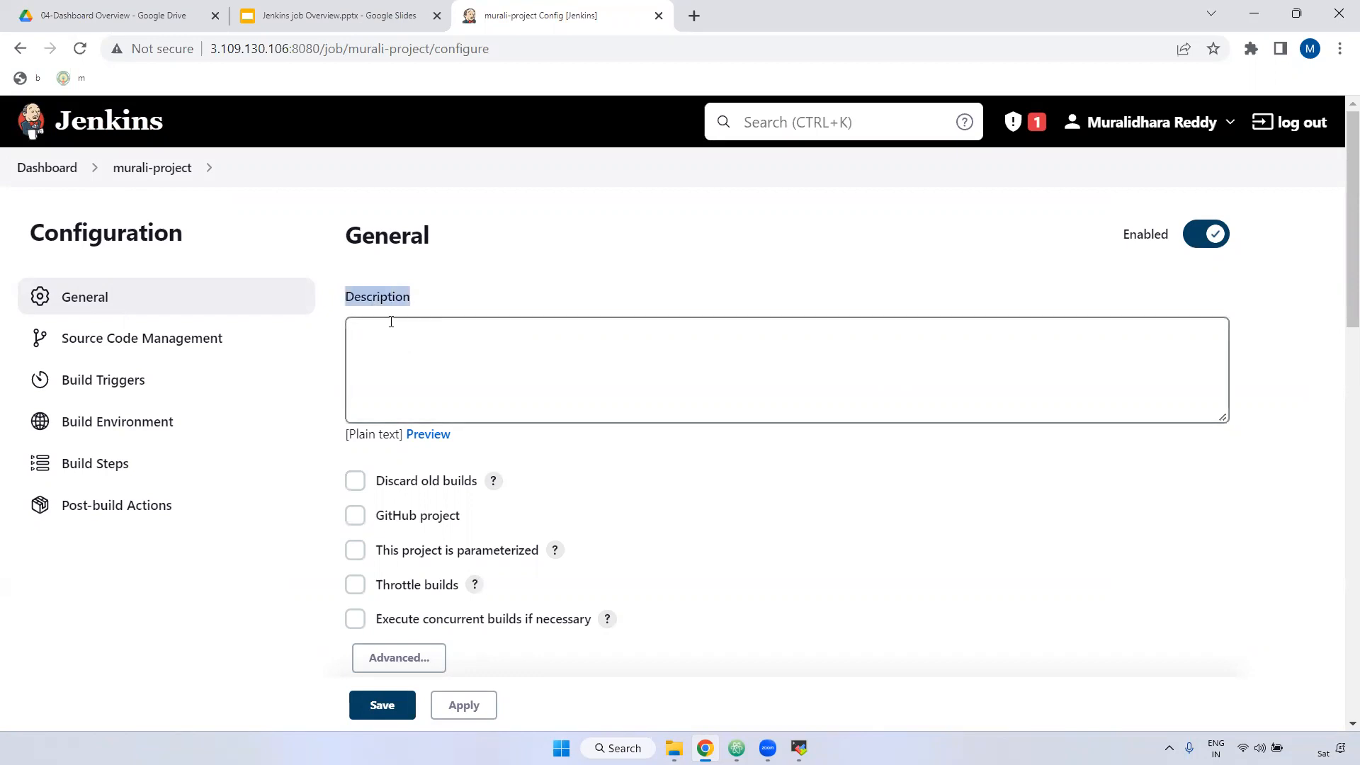
left_click(429, 369)
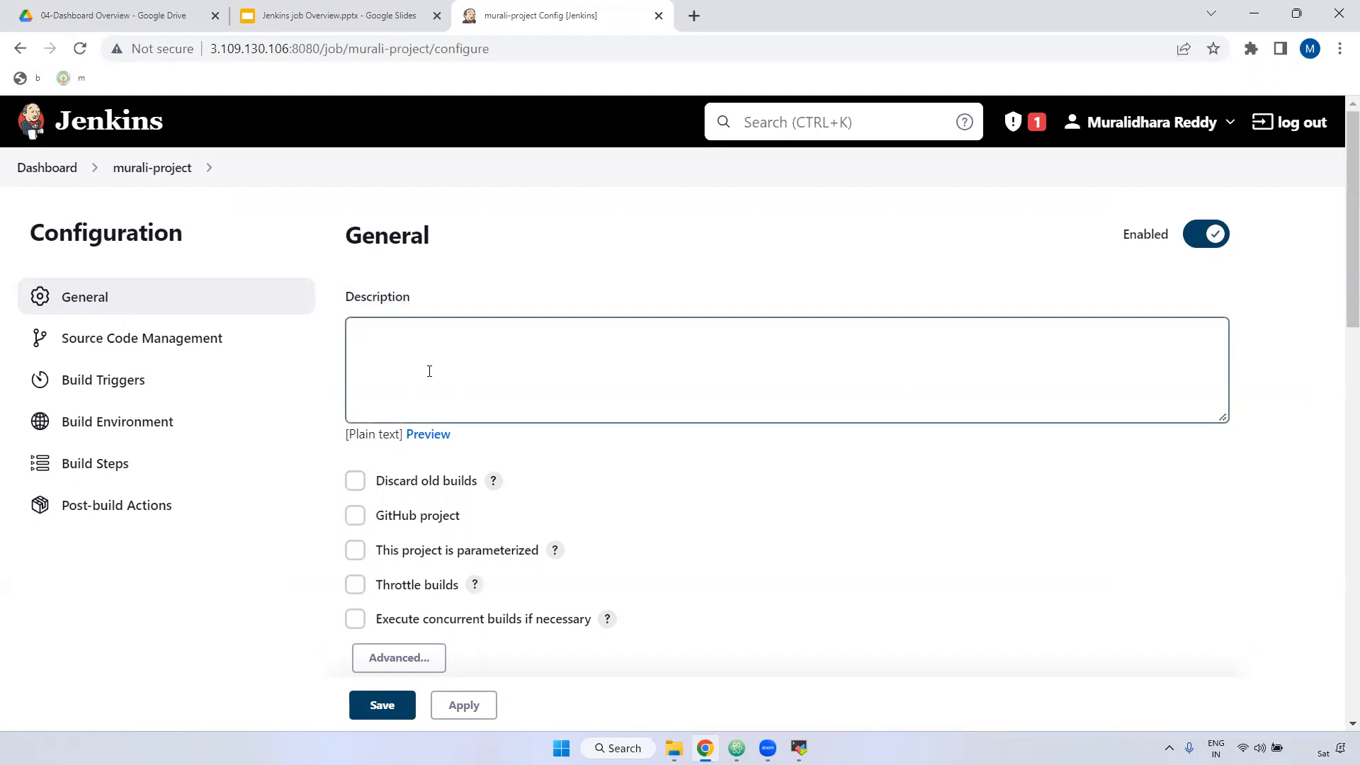
scroll(430, 379, "down", 3)
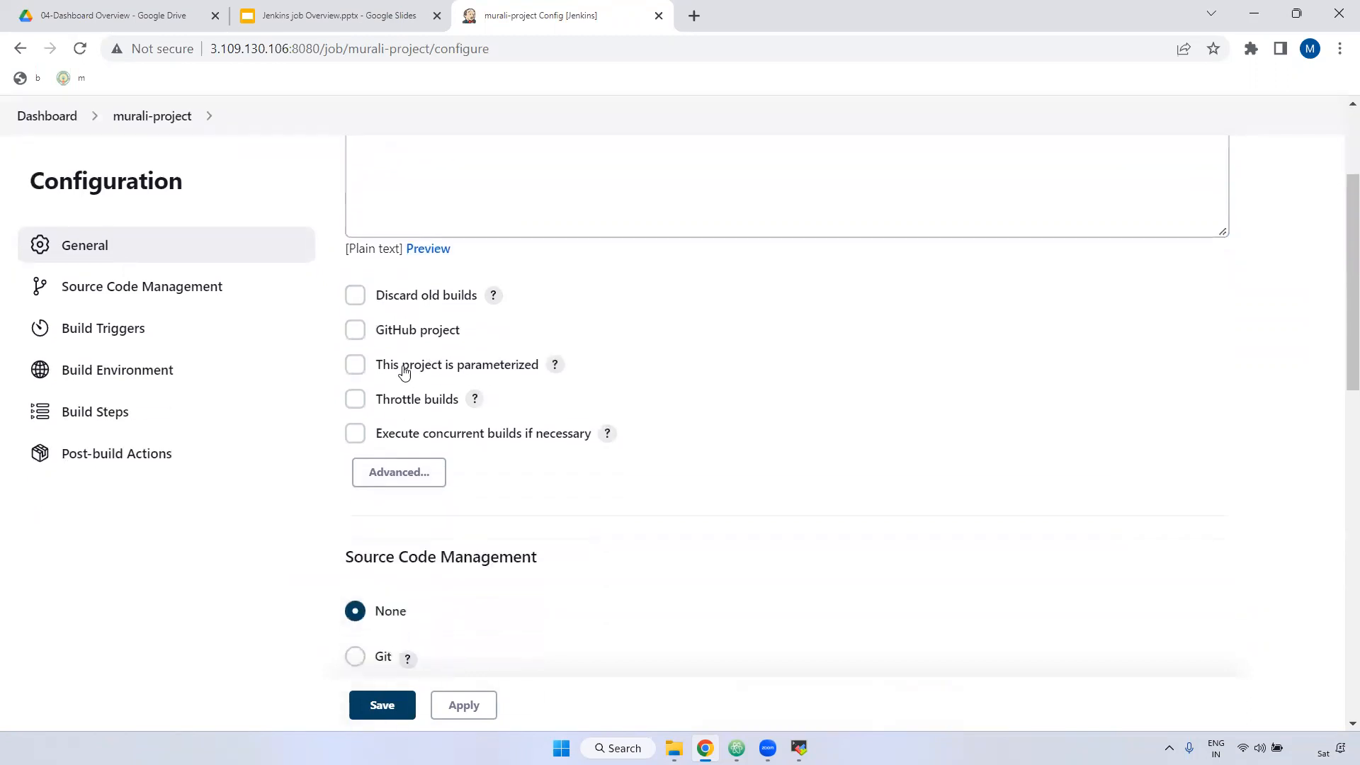
left_click(355, 291)
scroll(358, 304, "down", 1)
scroll(425, 304, "down", 1)
scroll(500, 305, "up", 3)
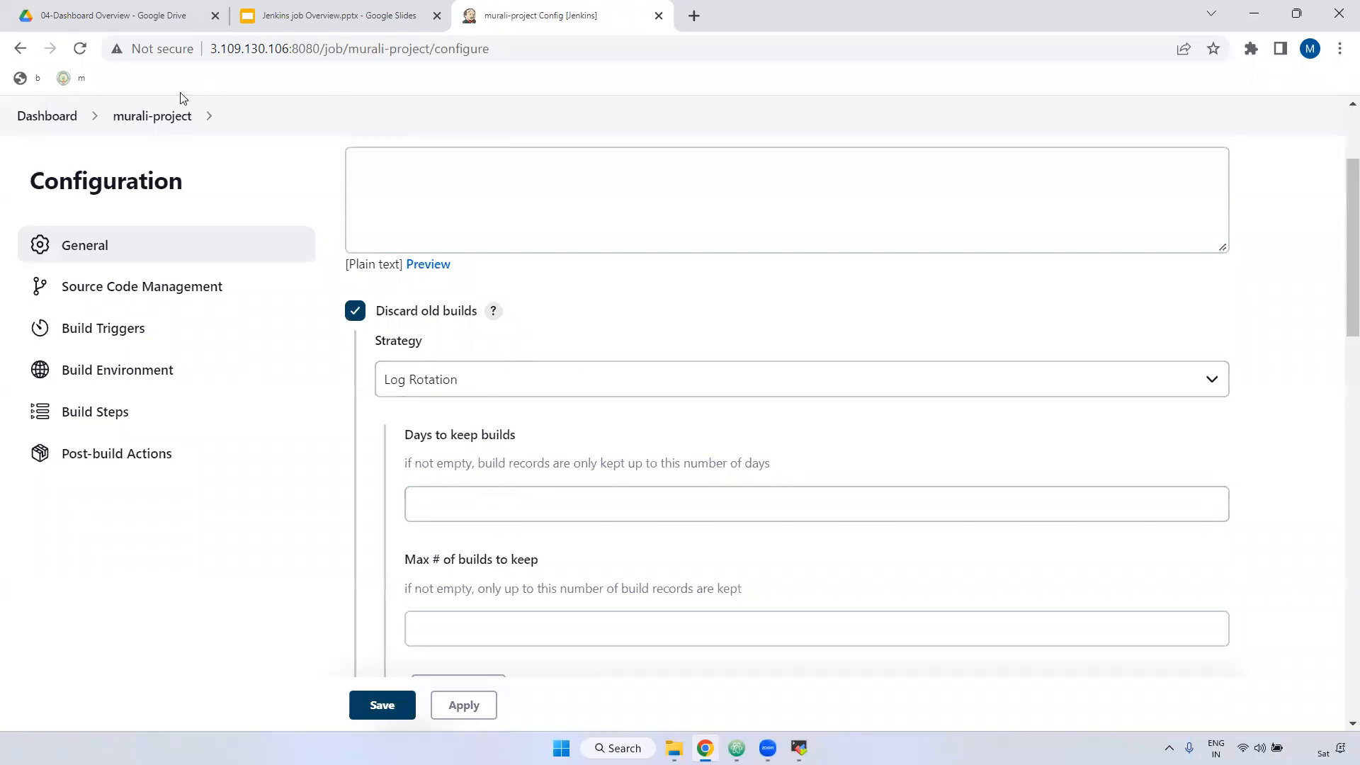
Step: Open sample-project in a new browser tab for reference
right_click(41, 119)
left_click(81, 136)
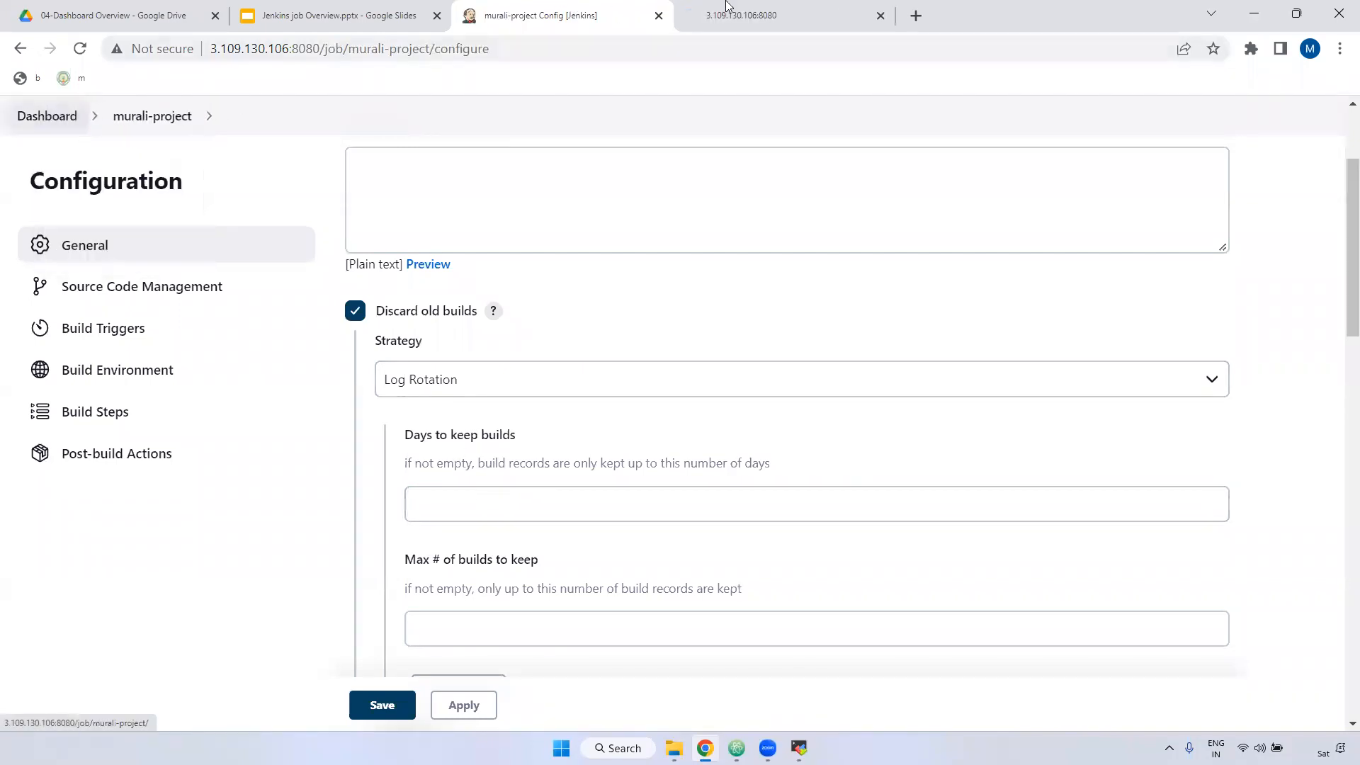
left_click(726, 9)
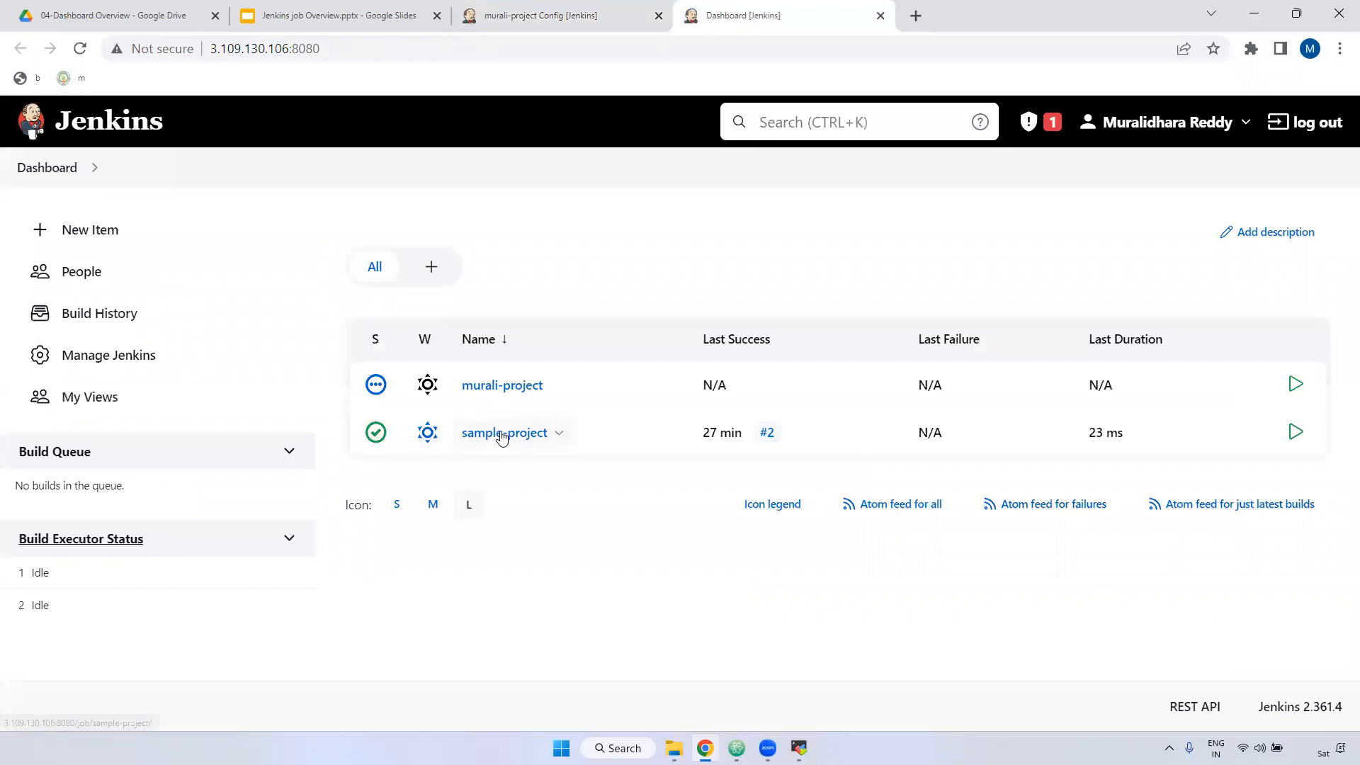
left_click(503, 434)
scroll(328, 468, "down", 1)
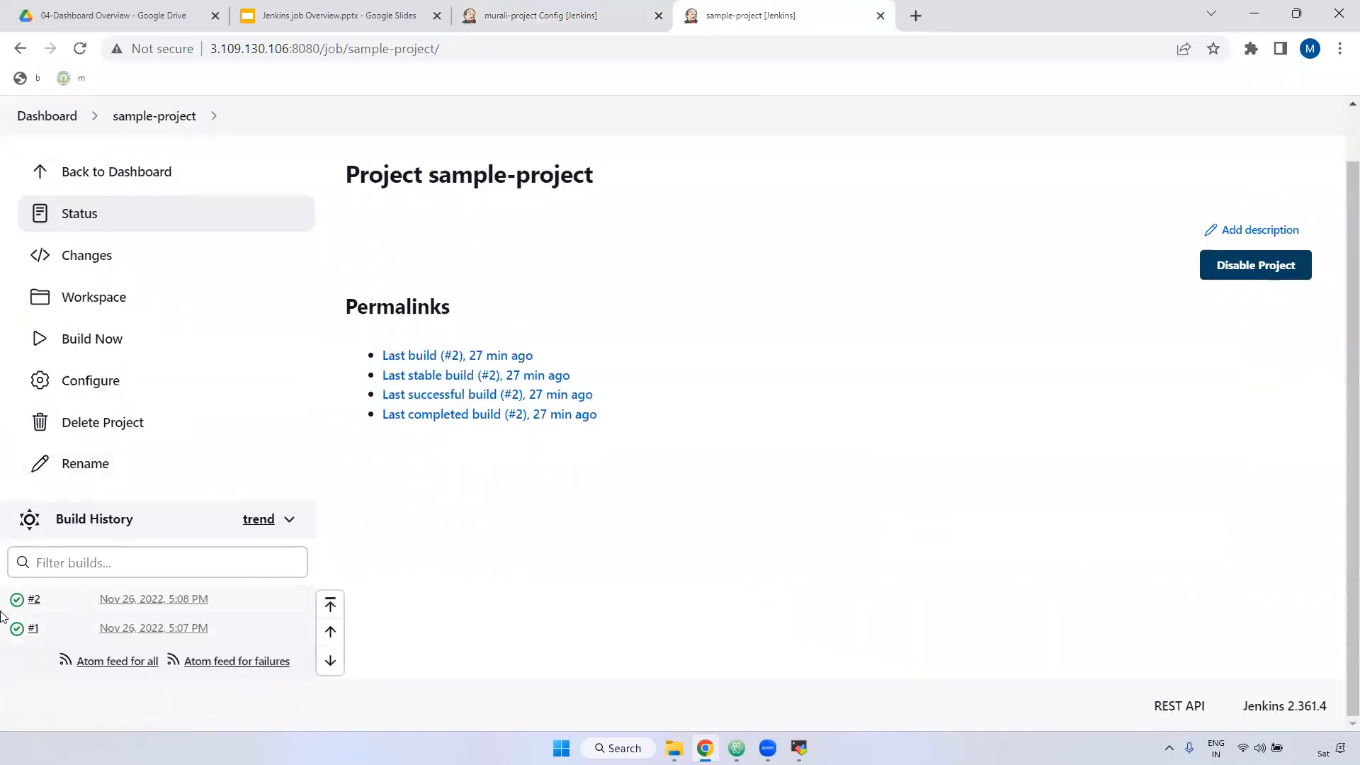
Step: Use Log Rotation and enter 5 in 'Days to keep builds', checking sample-project for comparison
left_click(582, 13)
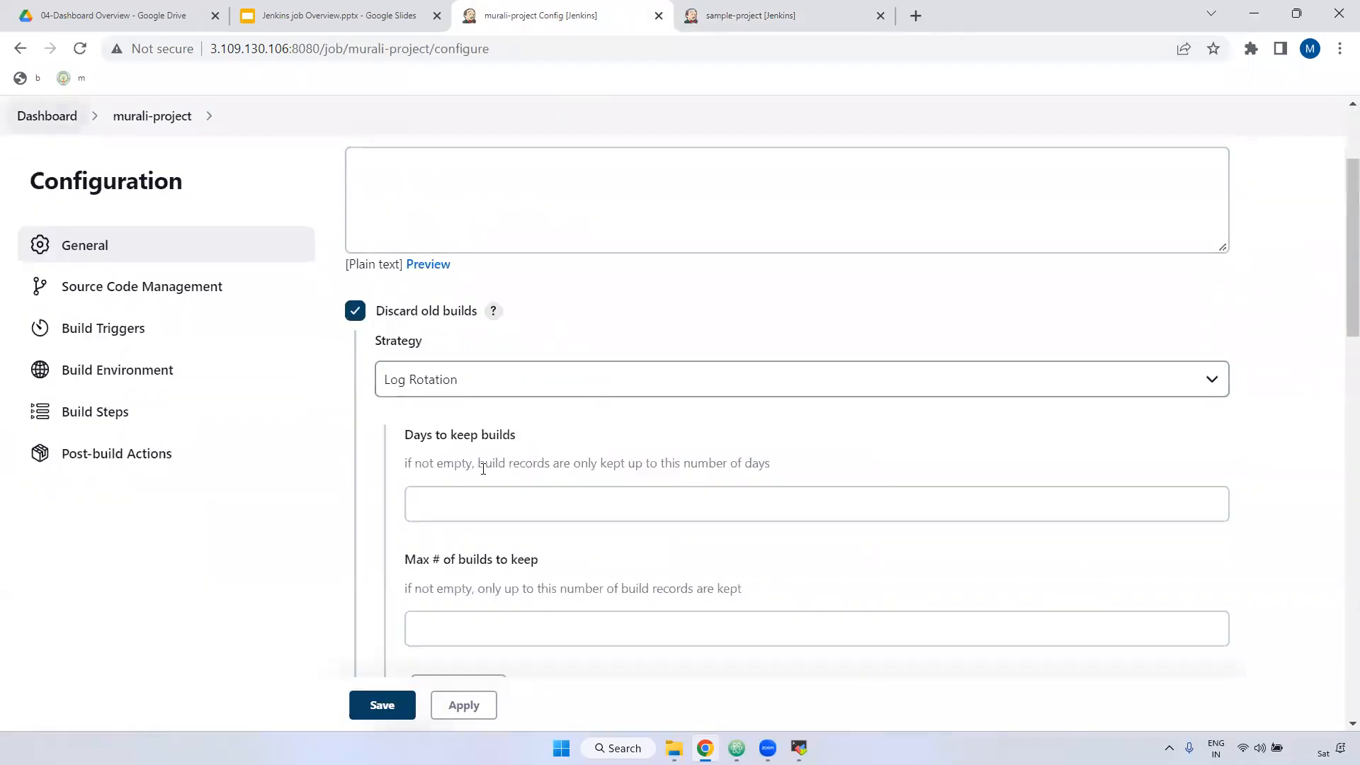
left_click(471, 382)
scroll(501, 470, "down", 3)
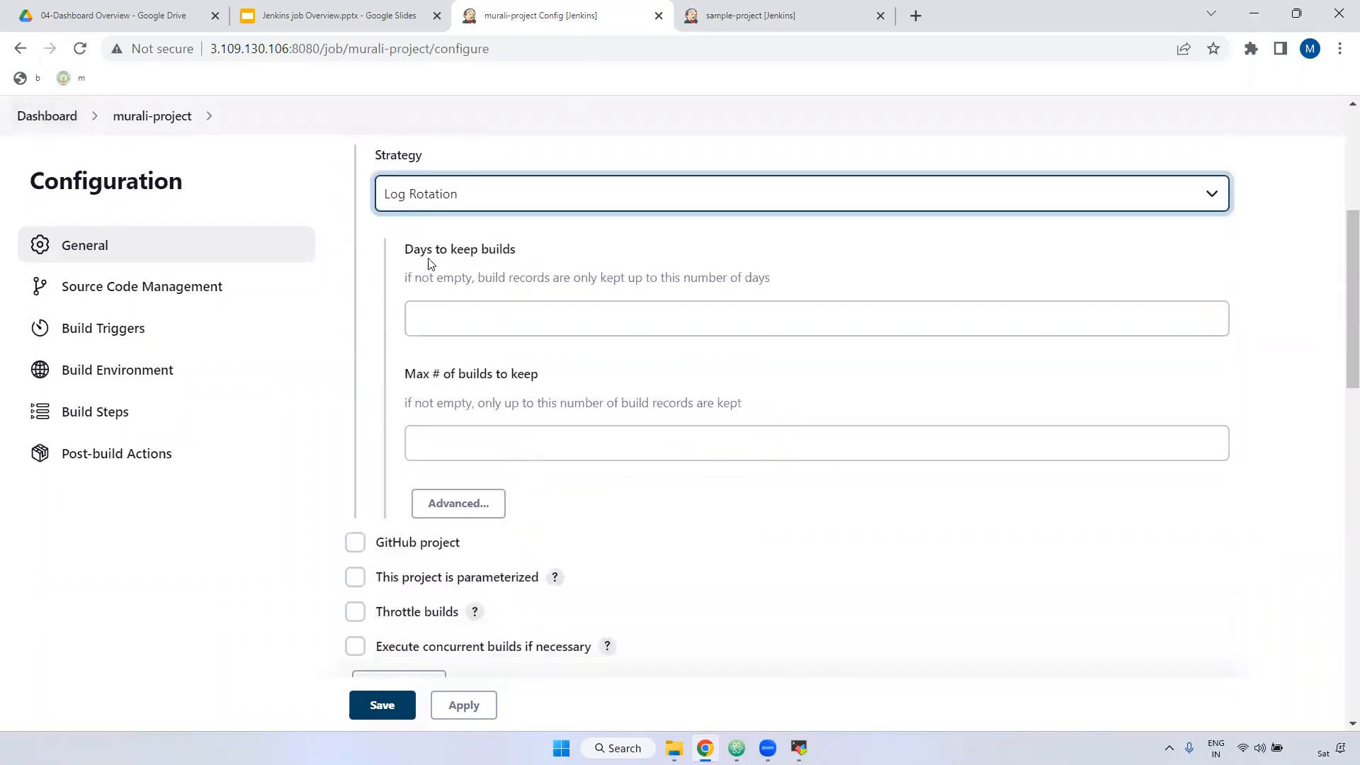
left_click_drag(412, 250, 527, 258)
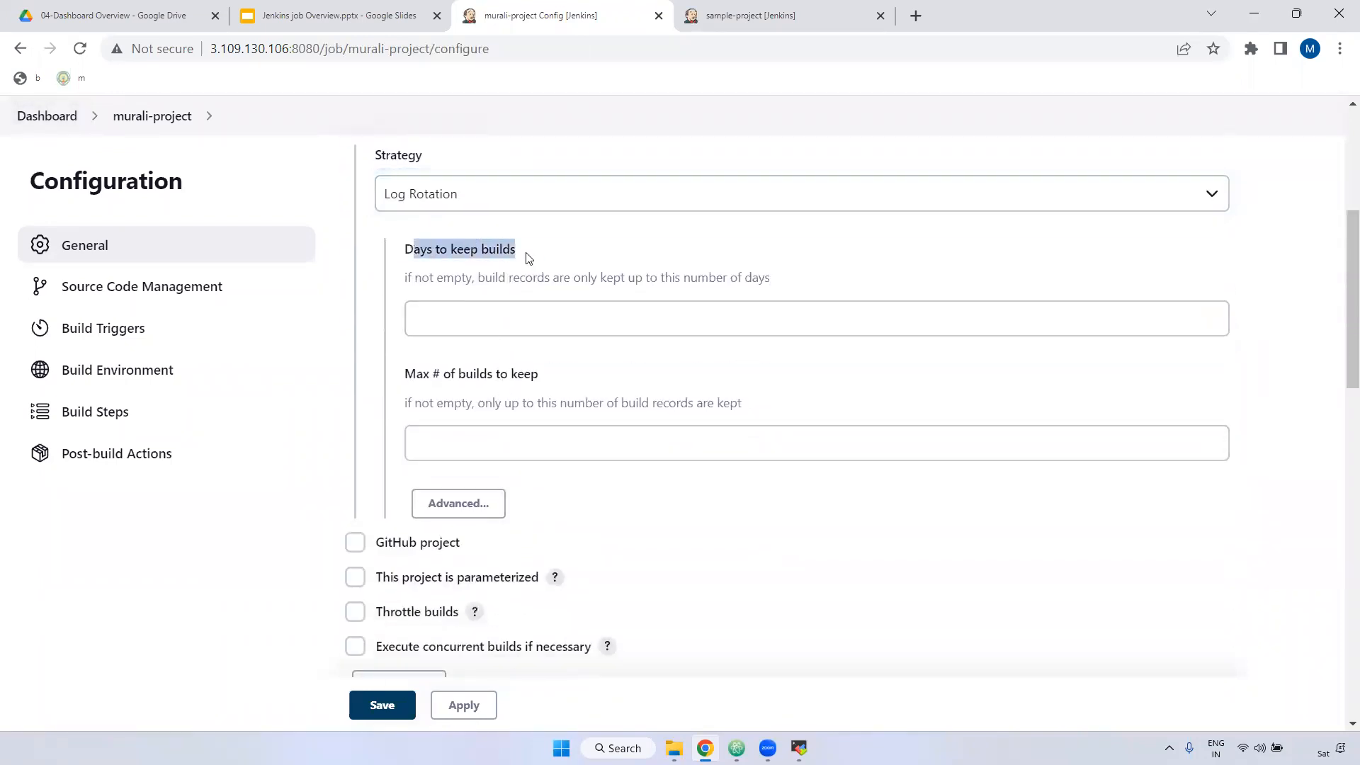
left_click(756, 15)
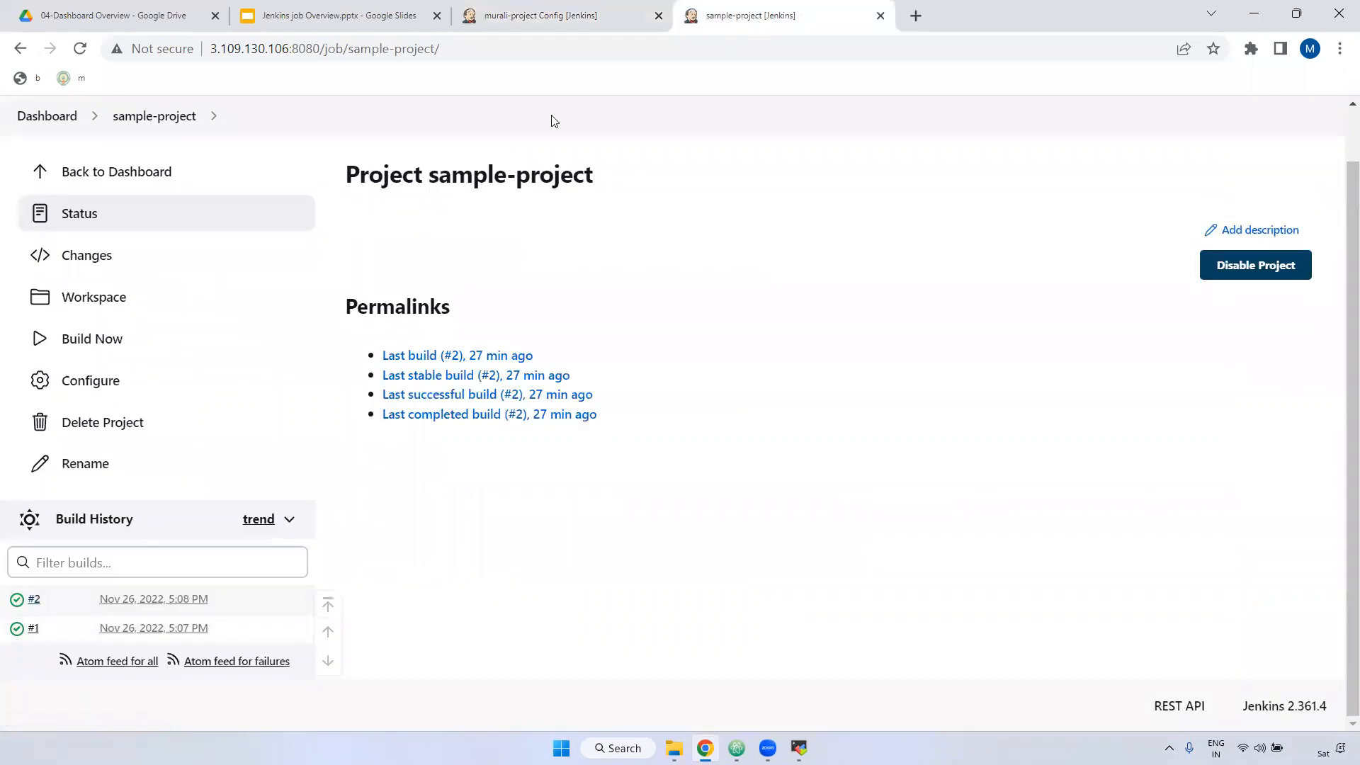
left_click(550, 13)
left_click(493, 320)
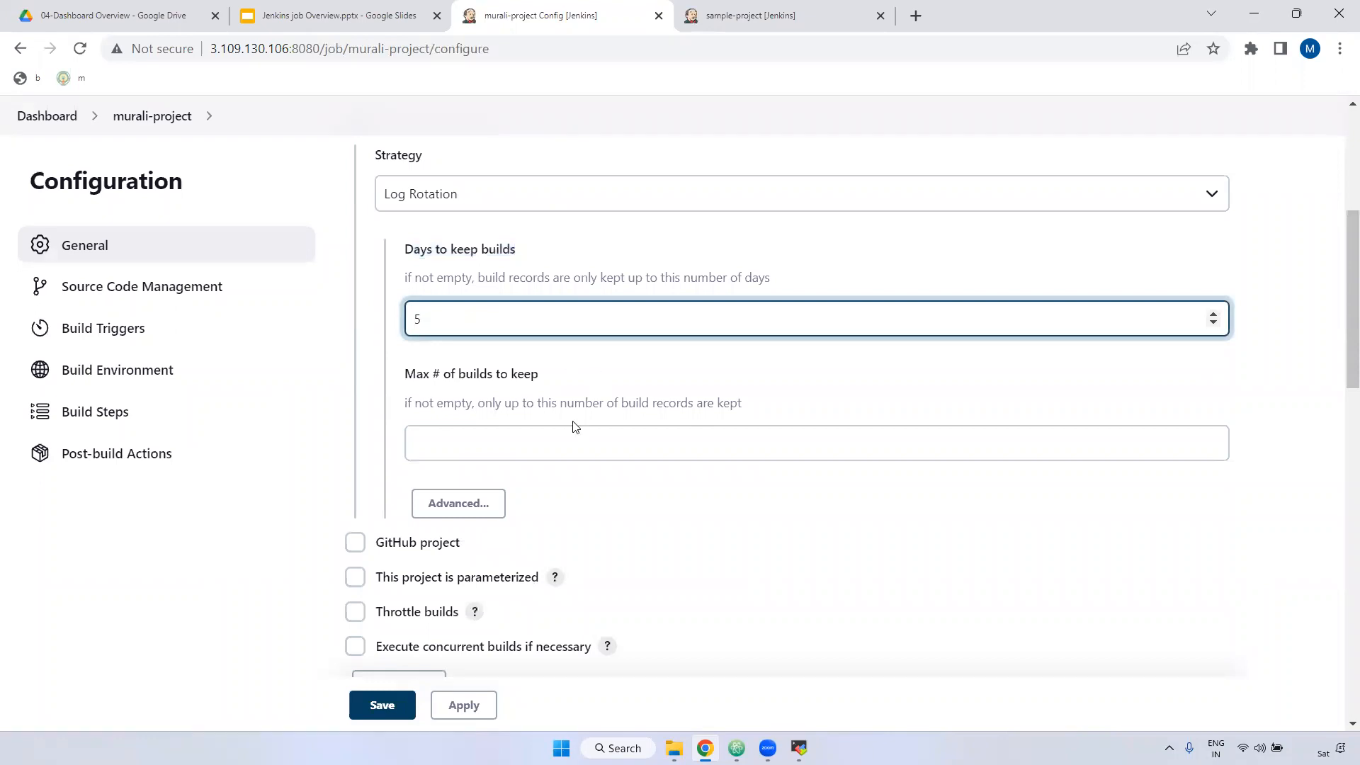
Step: Enter 10 in 'Max # of builds to keep', comparing against sample-project
left_click_drag(406, 374, 558, 379)
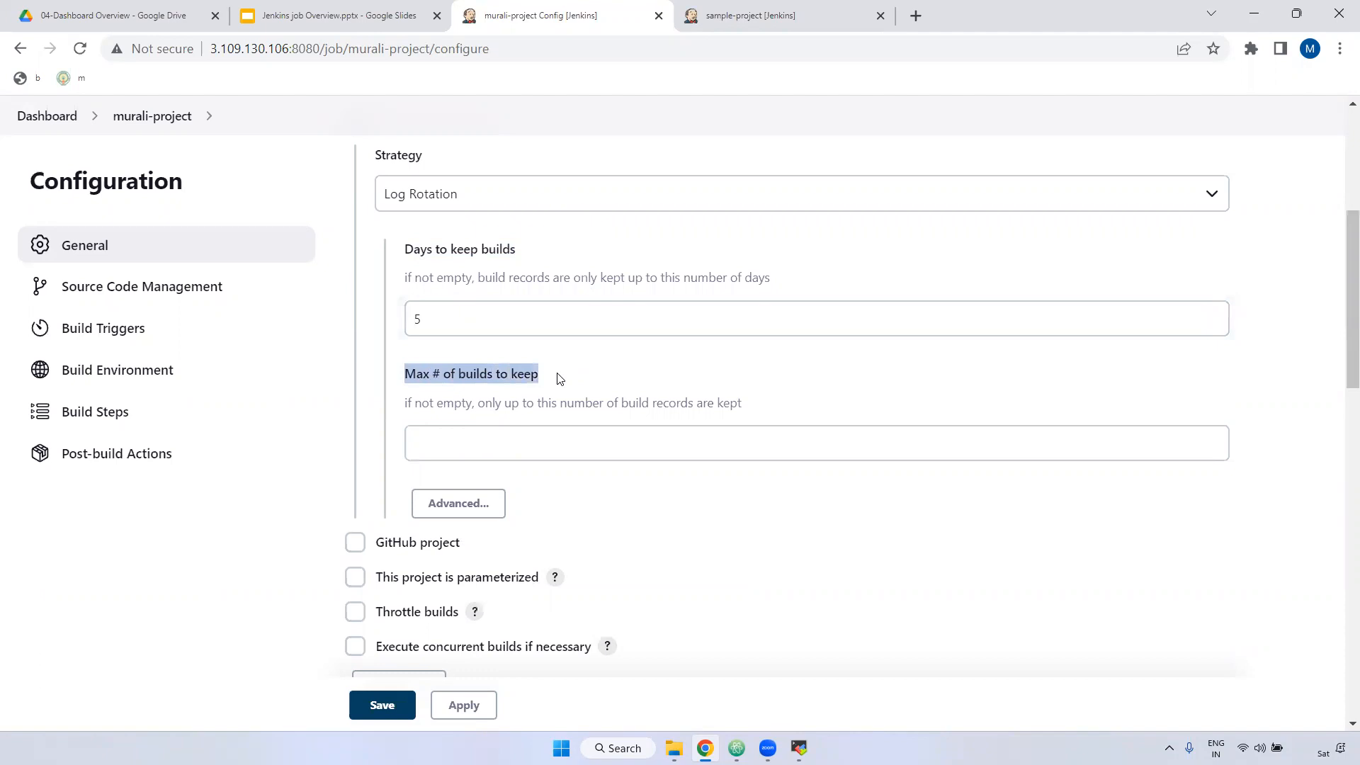
left_click(791, 11)
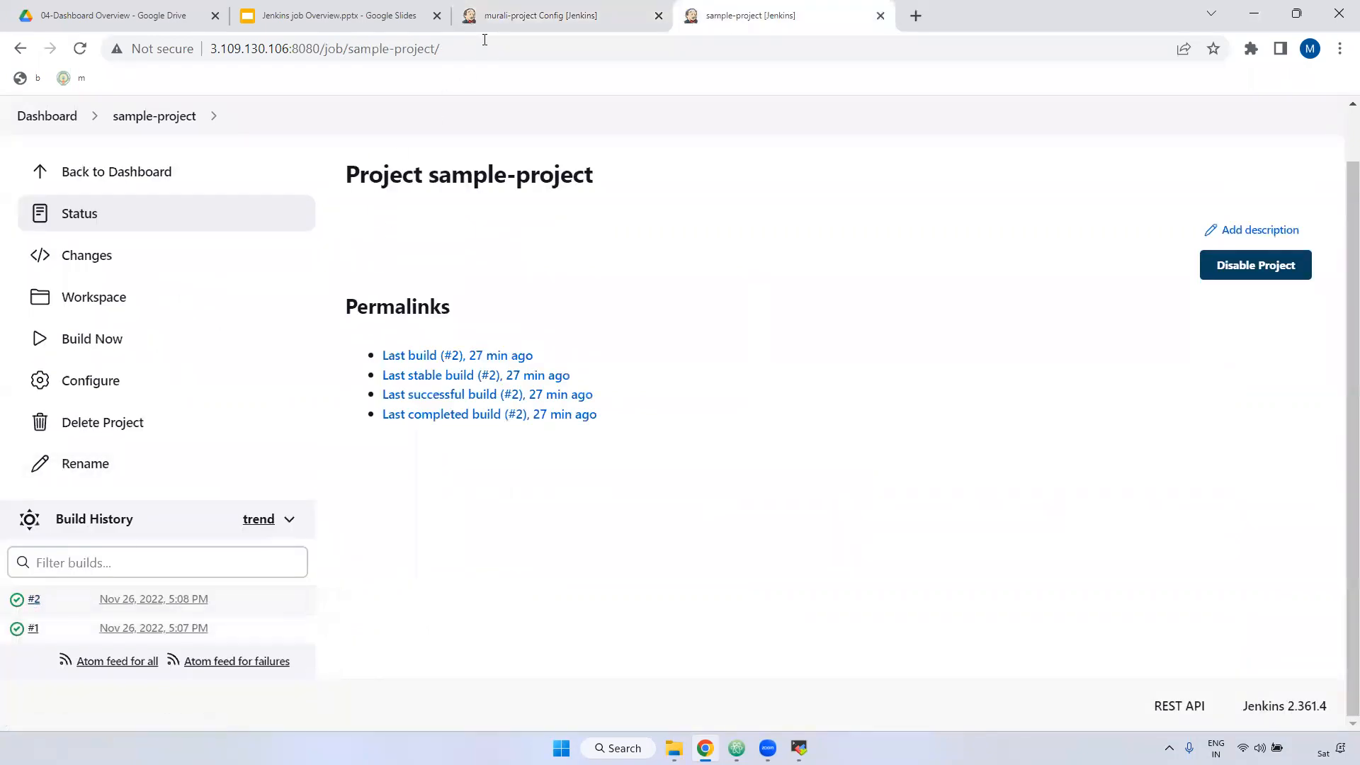
left_click(511, 16)
left_click(467, 435)
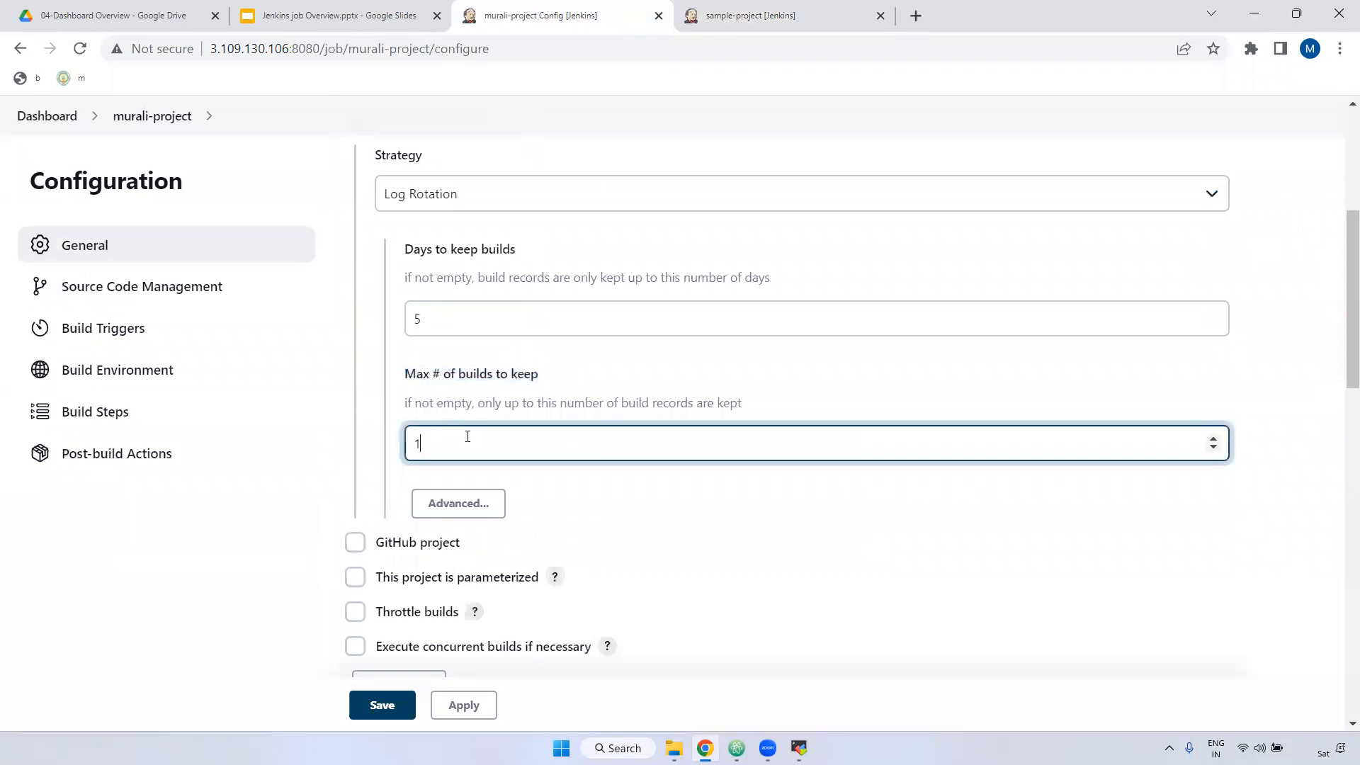
left_click(744, 10)
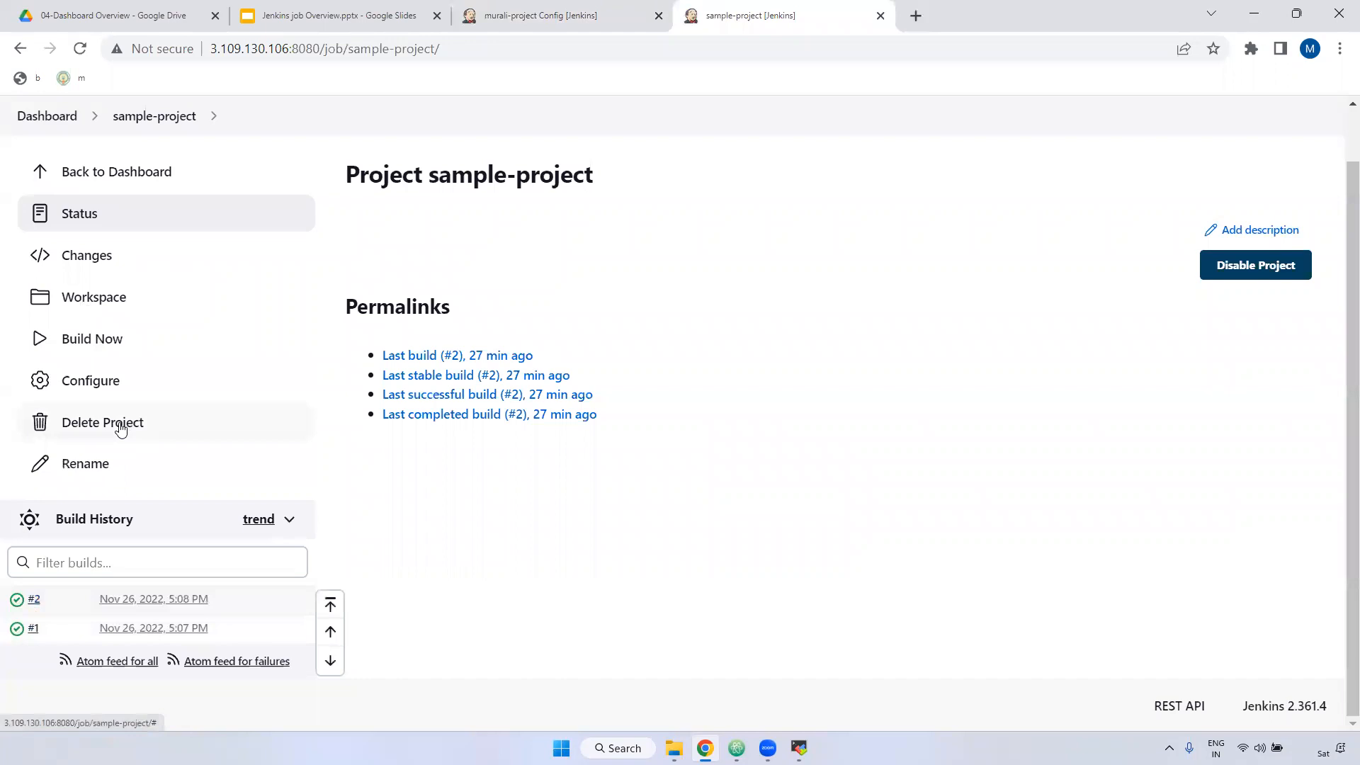
left_click(574, 13)
Step: Review the retention settings: 5 days to keep and at most 10 builds
left_click_drag(461, 439, 403, 447)
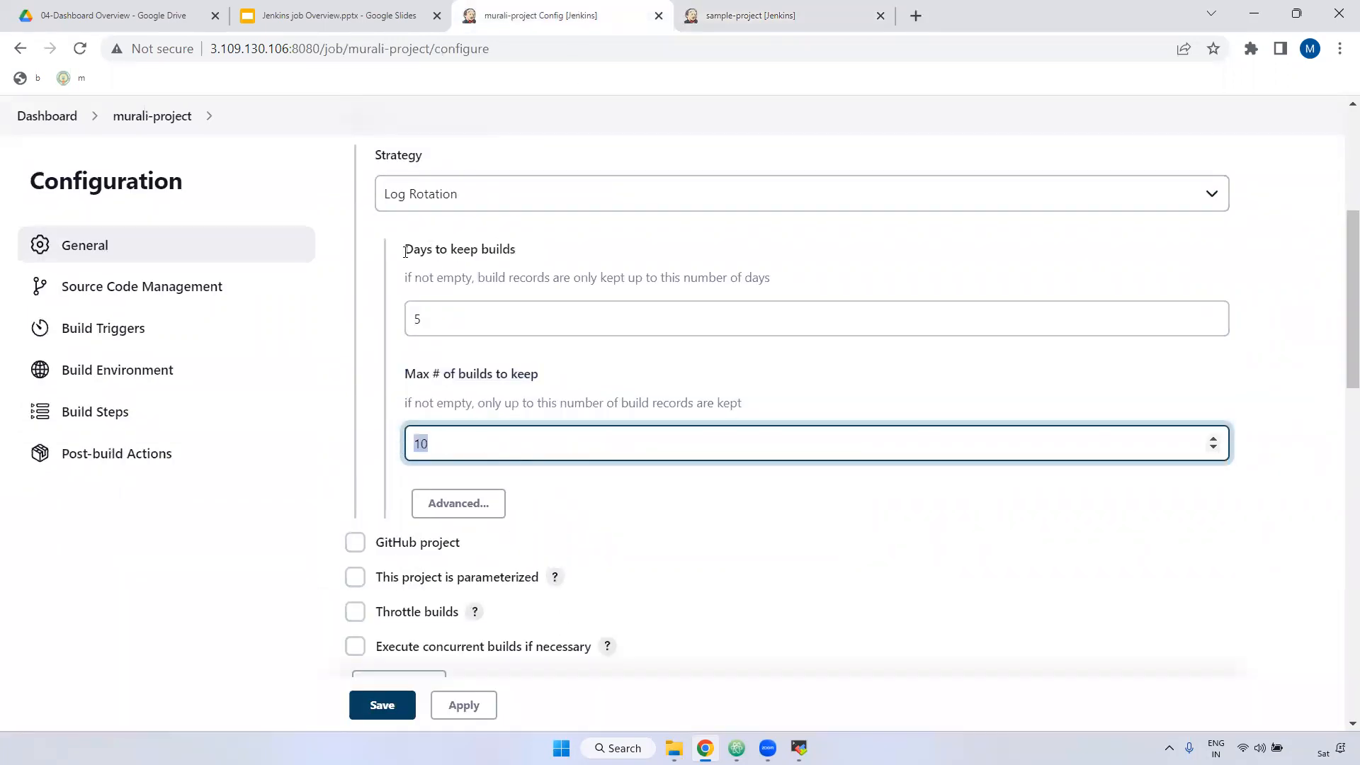
left_click_drag(405, 252, 530, 258)
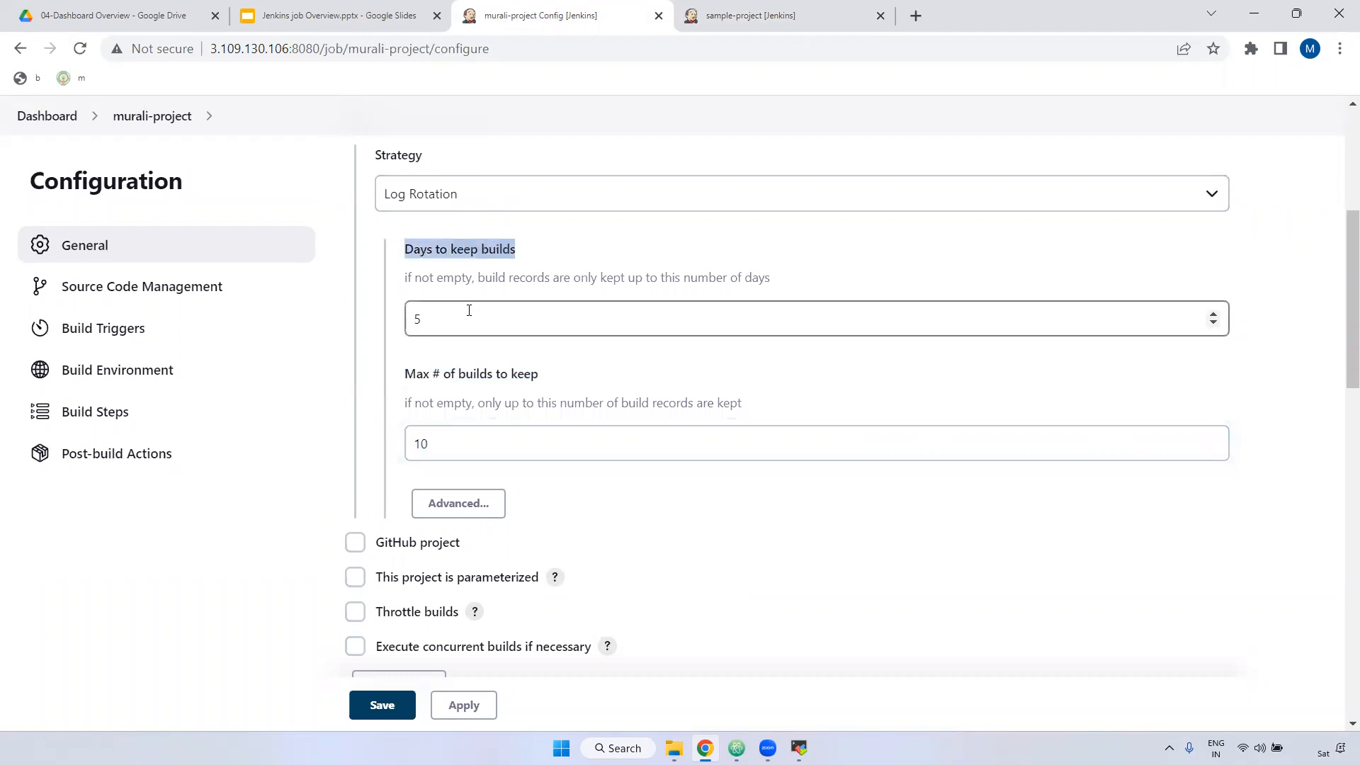
left_click_drag(465, 311, 411, 327)
left_click_drag(405, 381, 544, 387)
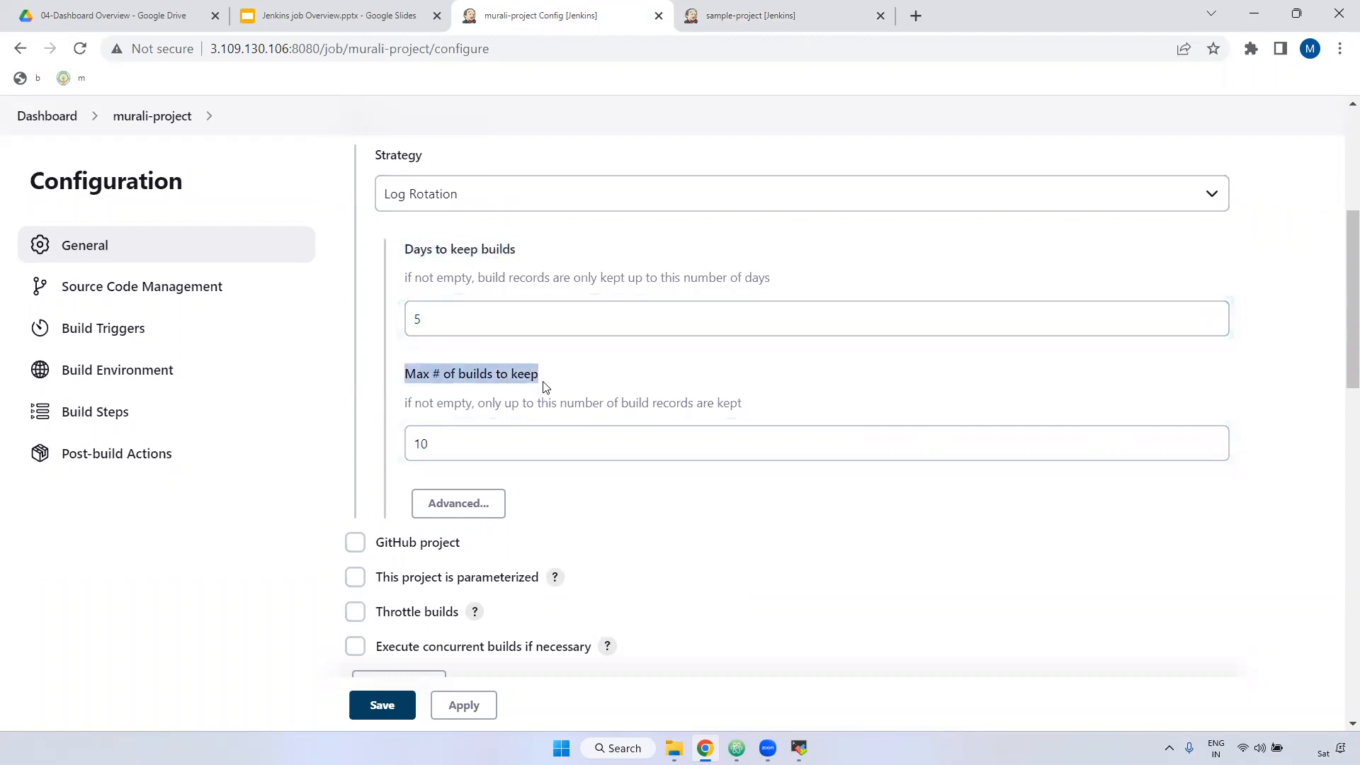
double_click(470, 445)
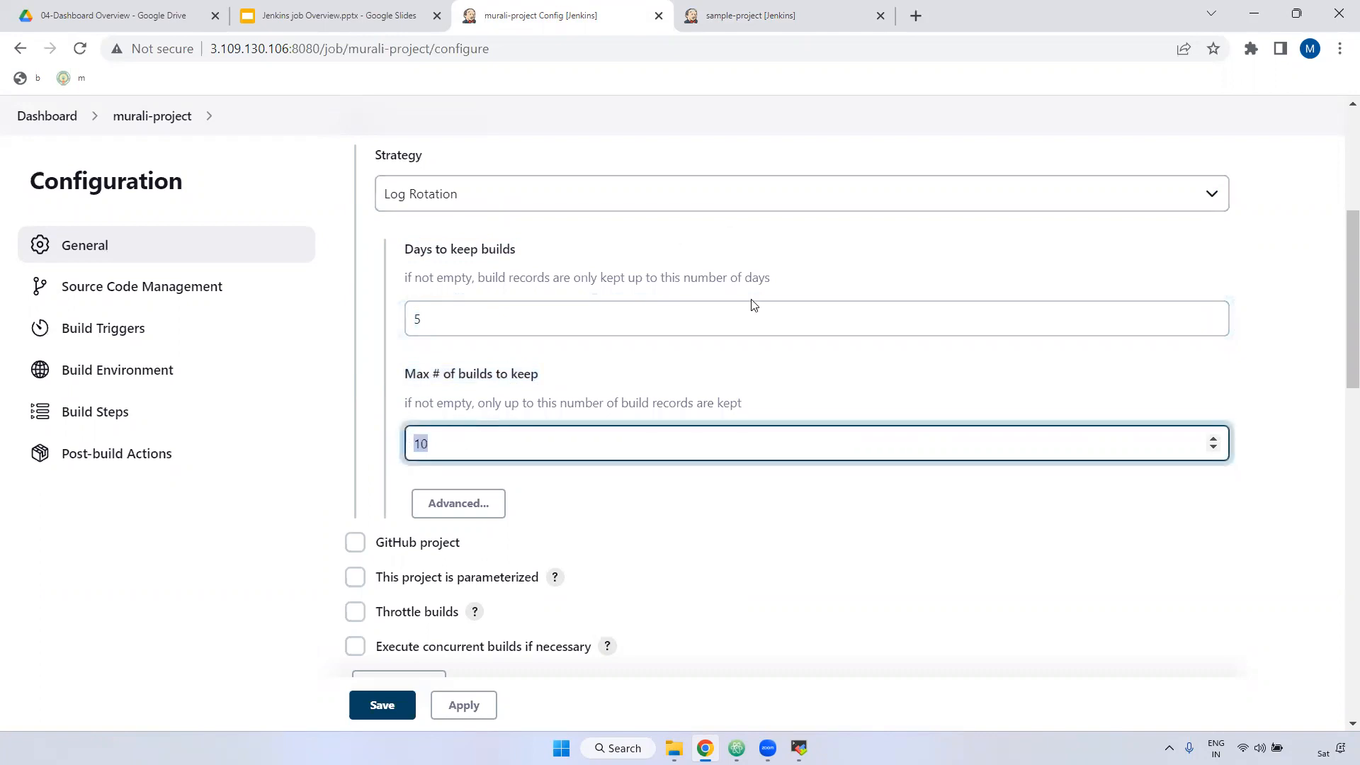
left_click(429, 434)
Step: Tick 'This project is parameterized' and add a String Parameter
scroll(614, 492, "down", 1)
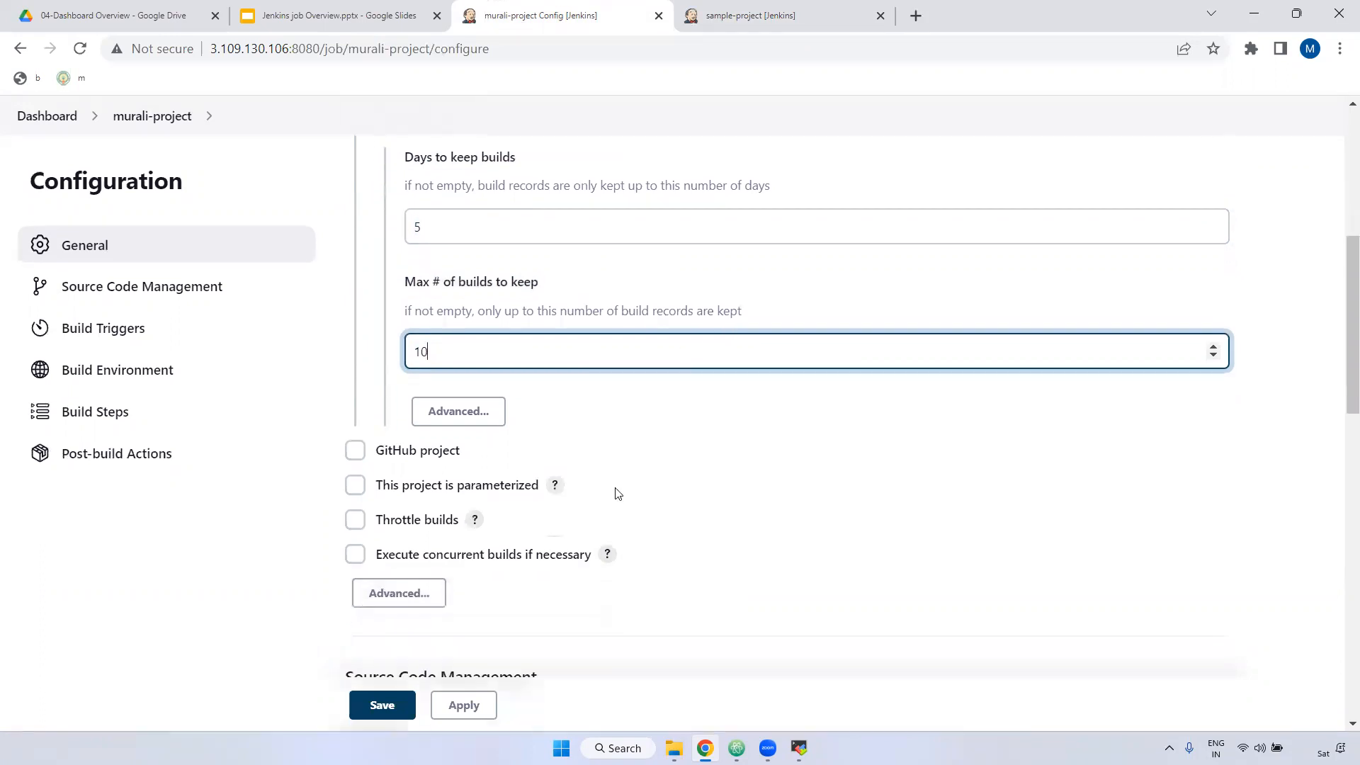
scroll(651, 444, "down", 2)
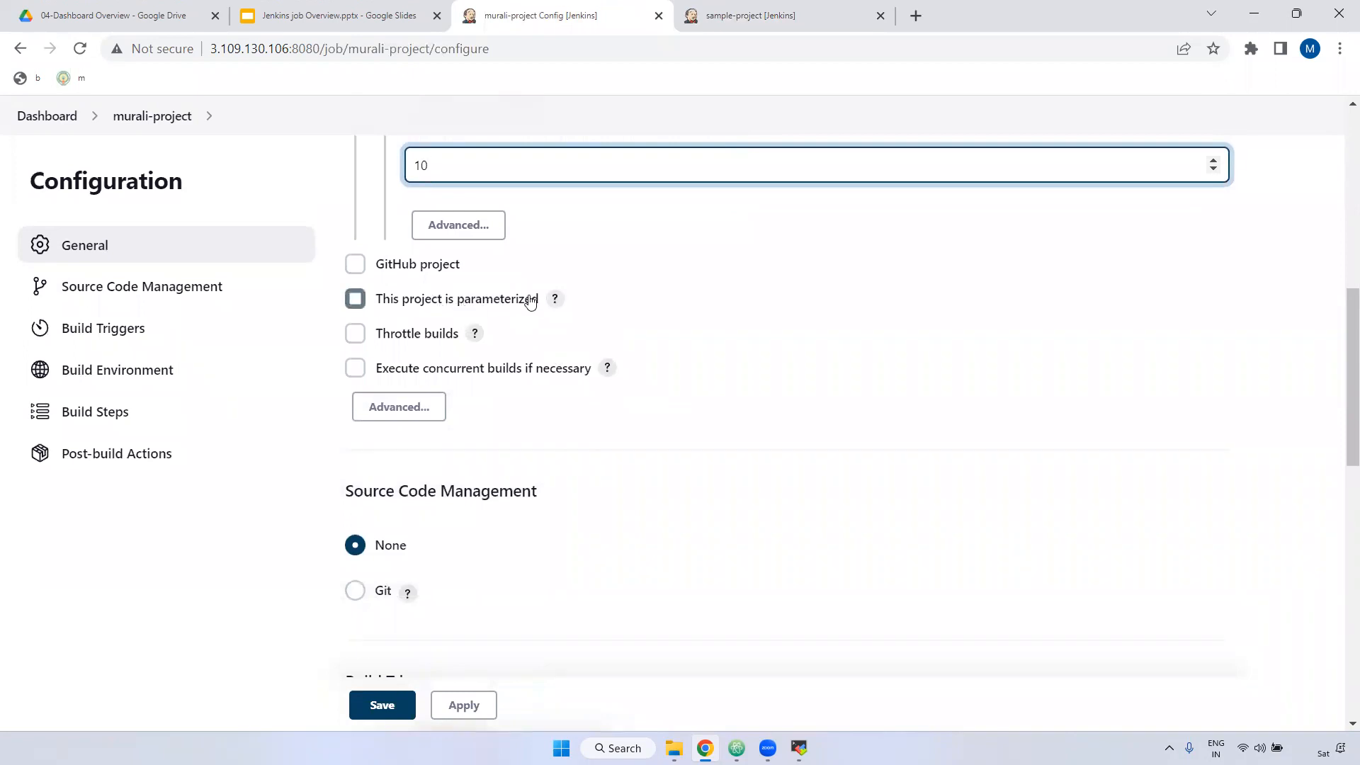
scroll(405, 310, "down", 2)
scroll(525, 291, "up", 3)
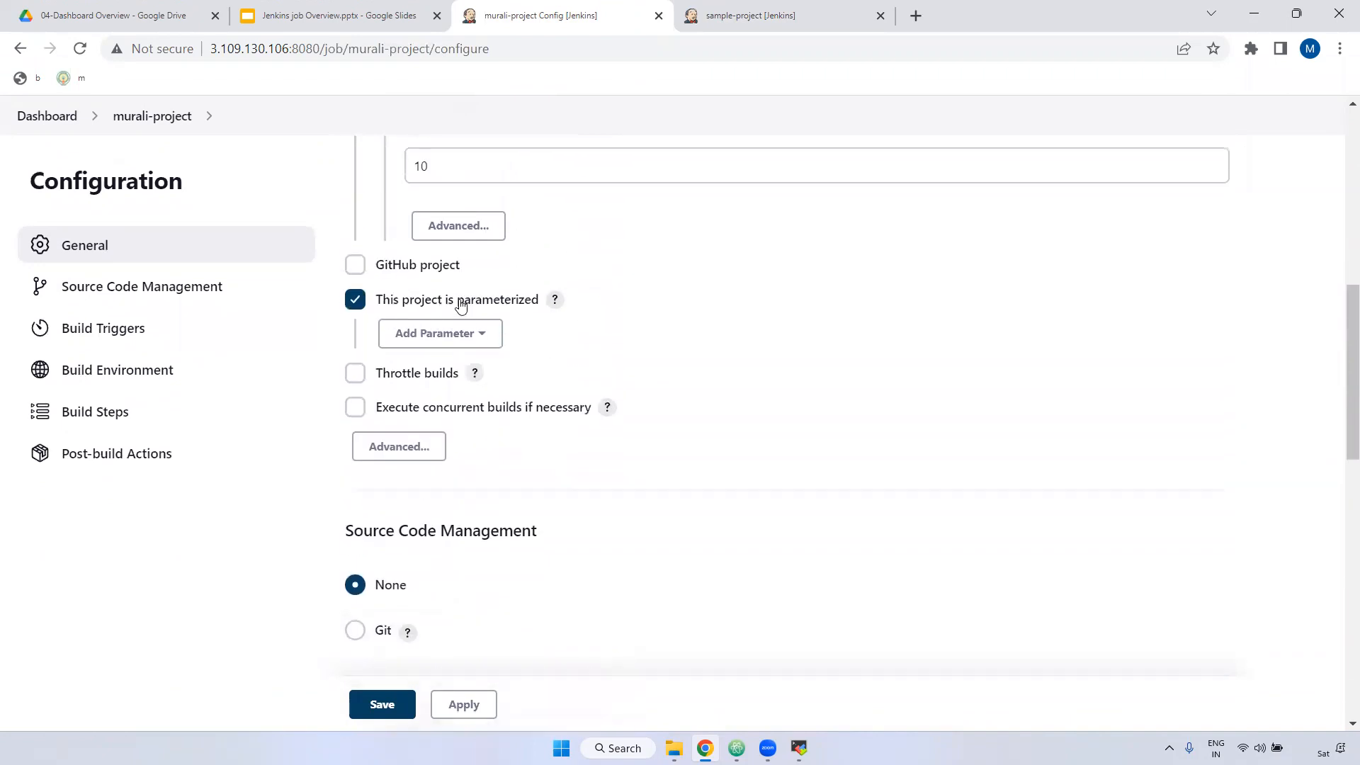
left_click(461, 332)
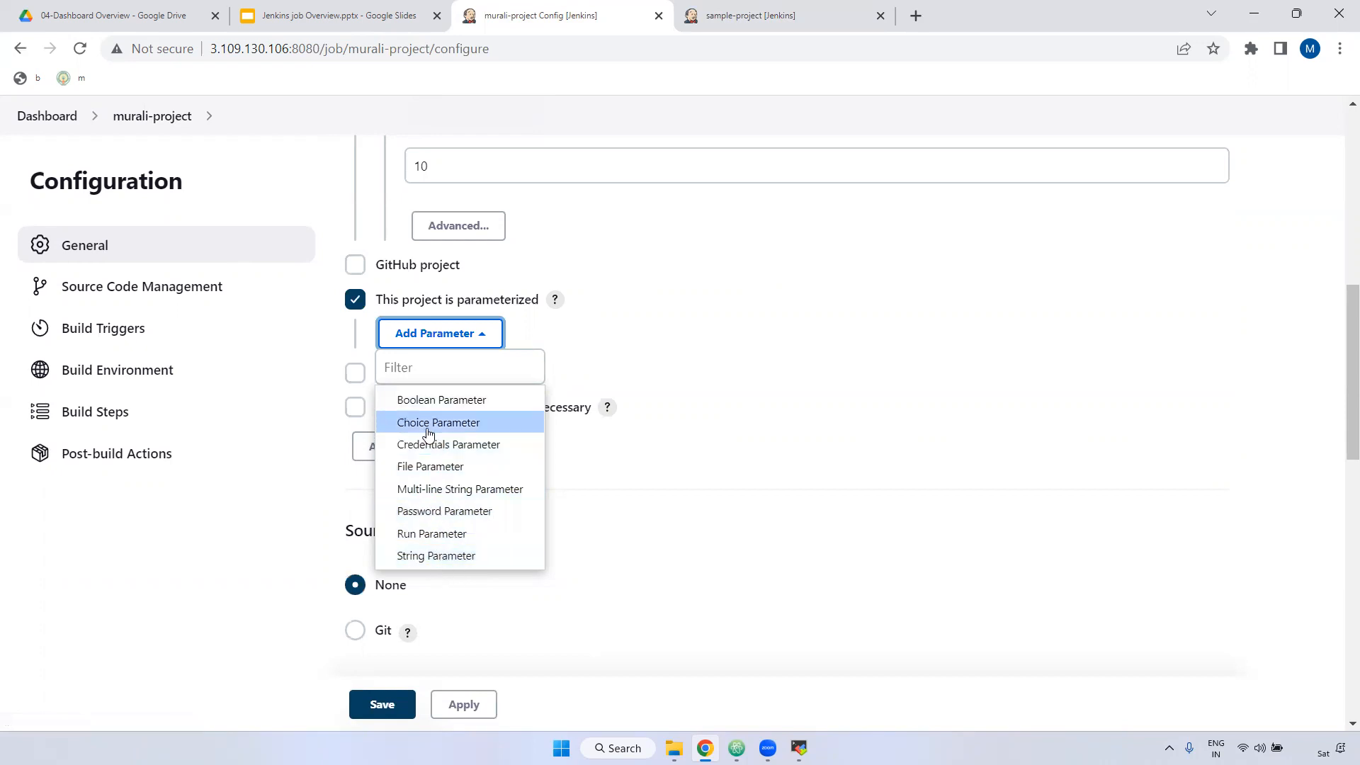
left_click(463, 557)
Step: Name the string parameter BRANCH_NAME with default value master
scroll(623, 441, "down", 1)
left_click(424, 336)
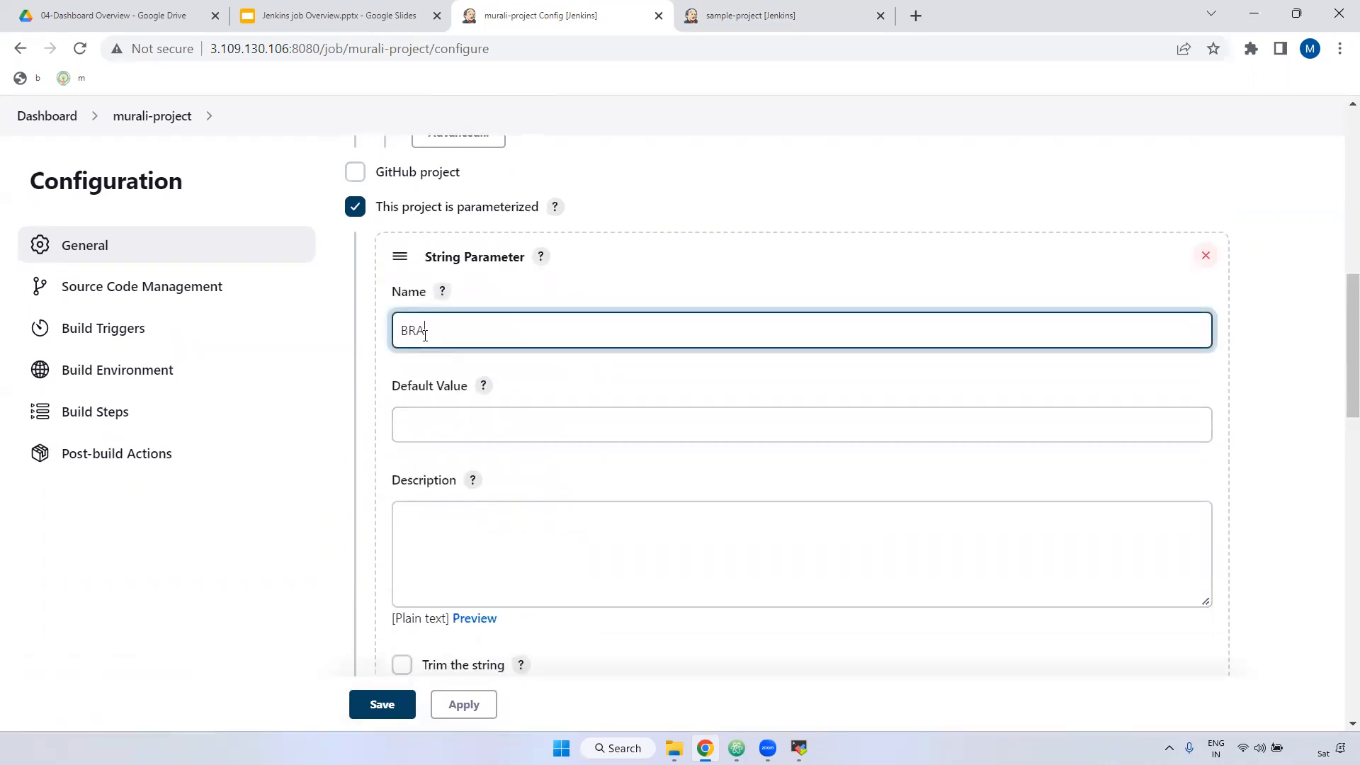
type("BRANCH_NAME")
left_click(428, 417)
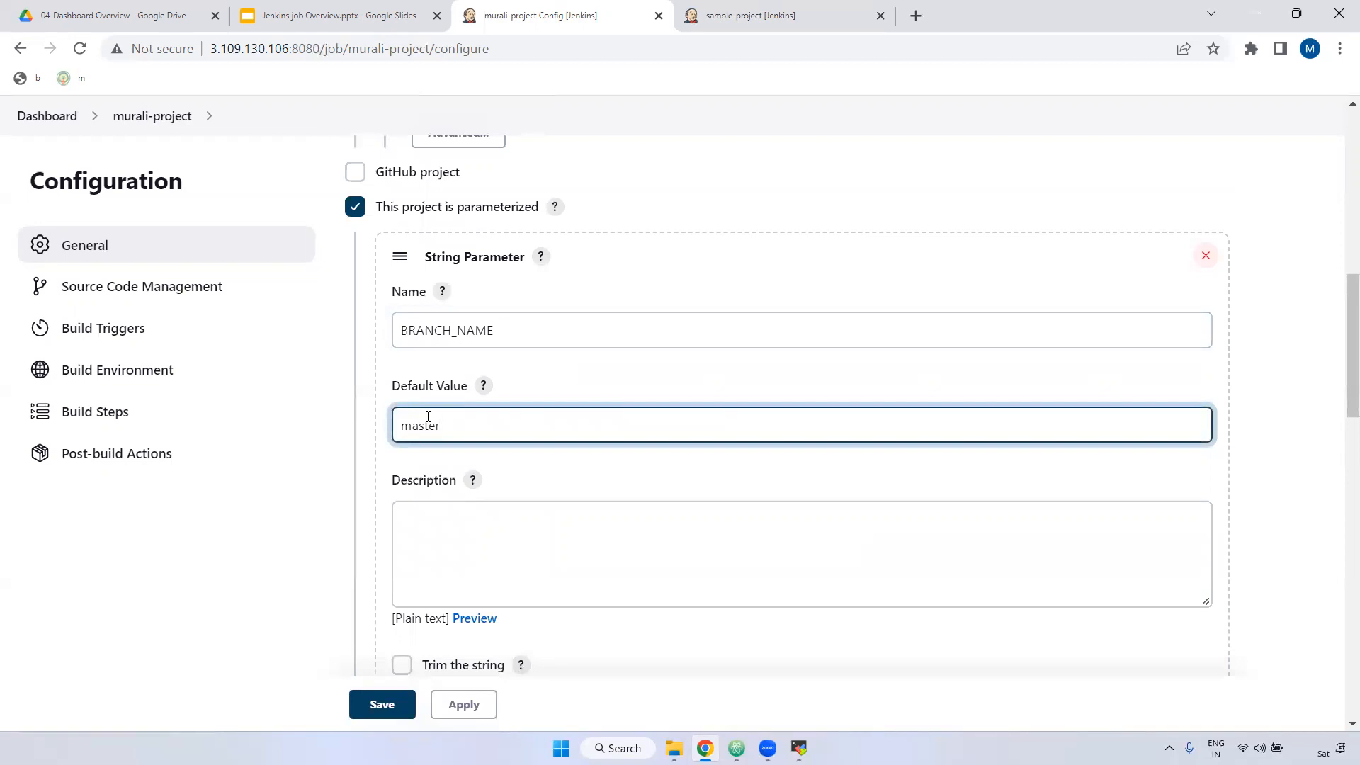
key("shift+Tab")
key("Tab")
scroll(413, 453, "down", 1)
left_click(418, 434)
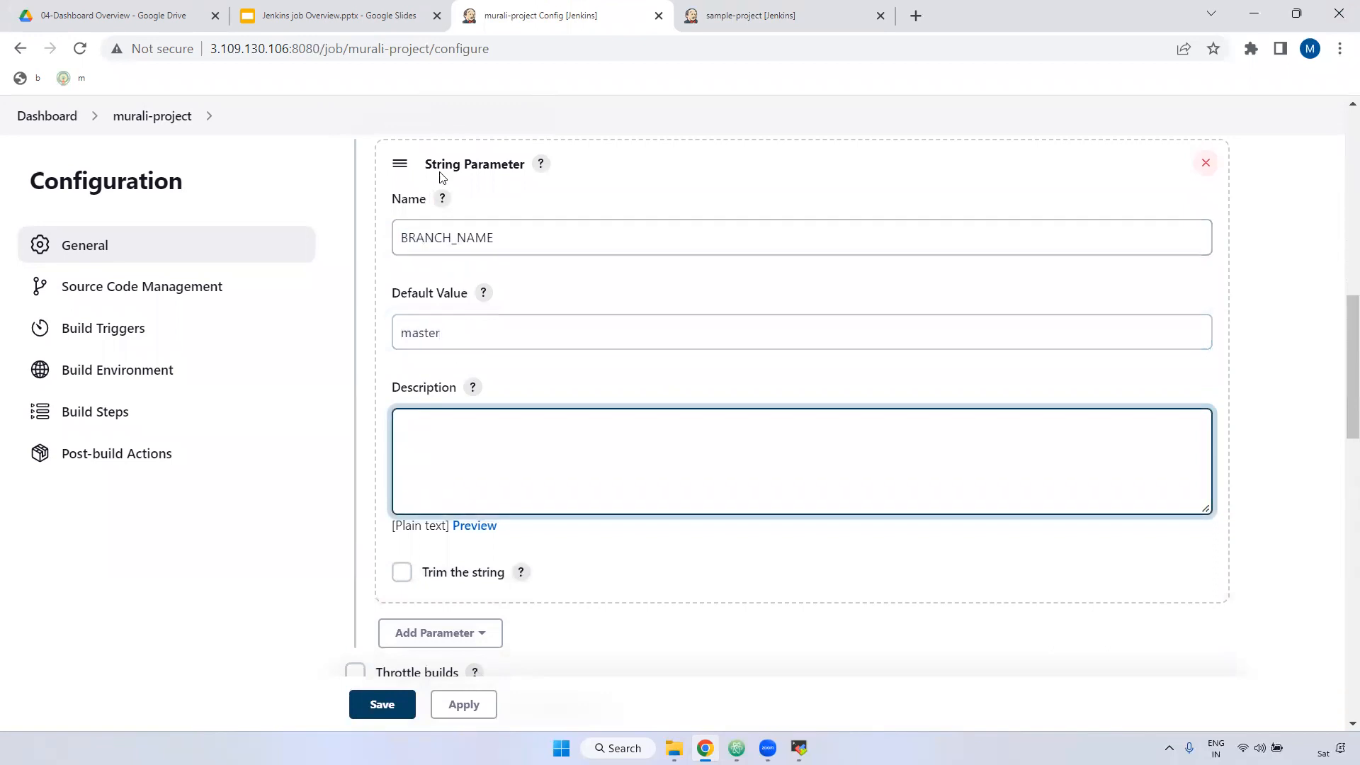
scroll(557, 462, "down", 1)
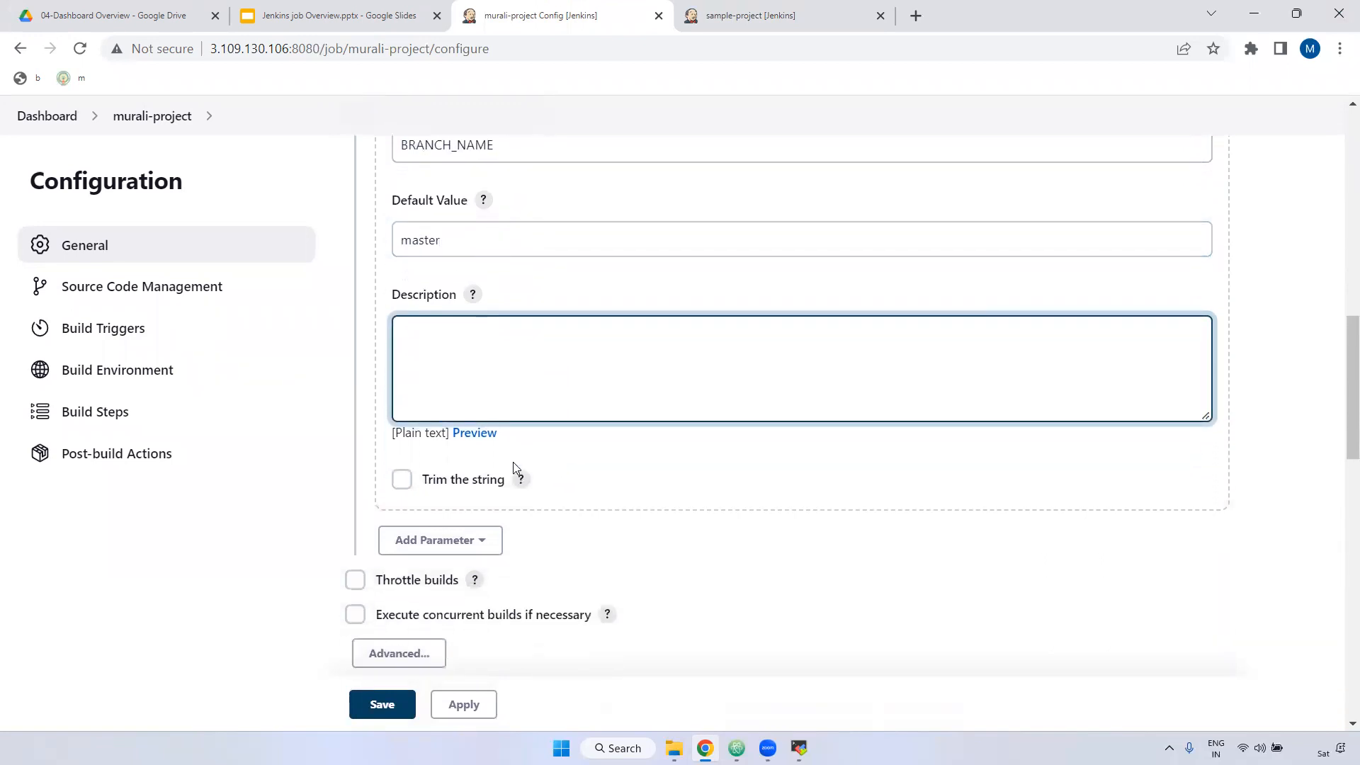
left_click(488, 540)
Step: Add a Choice Parameter named 'versions' with choices 1.0, 2.0 and 3.0
left_click(448, 378)
scroll(477, 535, "down", 2)
left_click(417, 444)
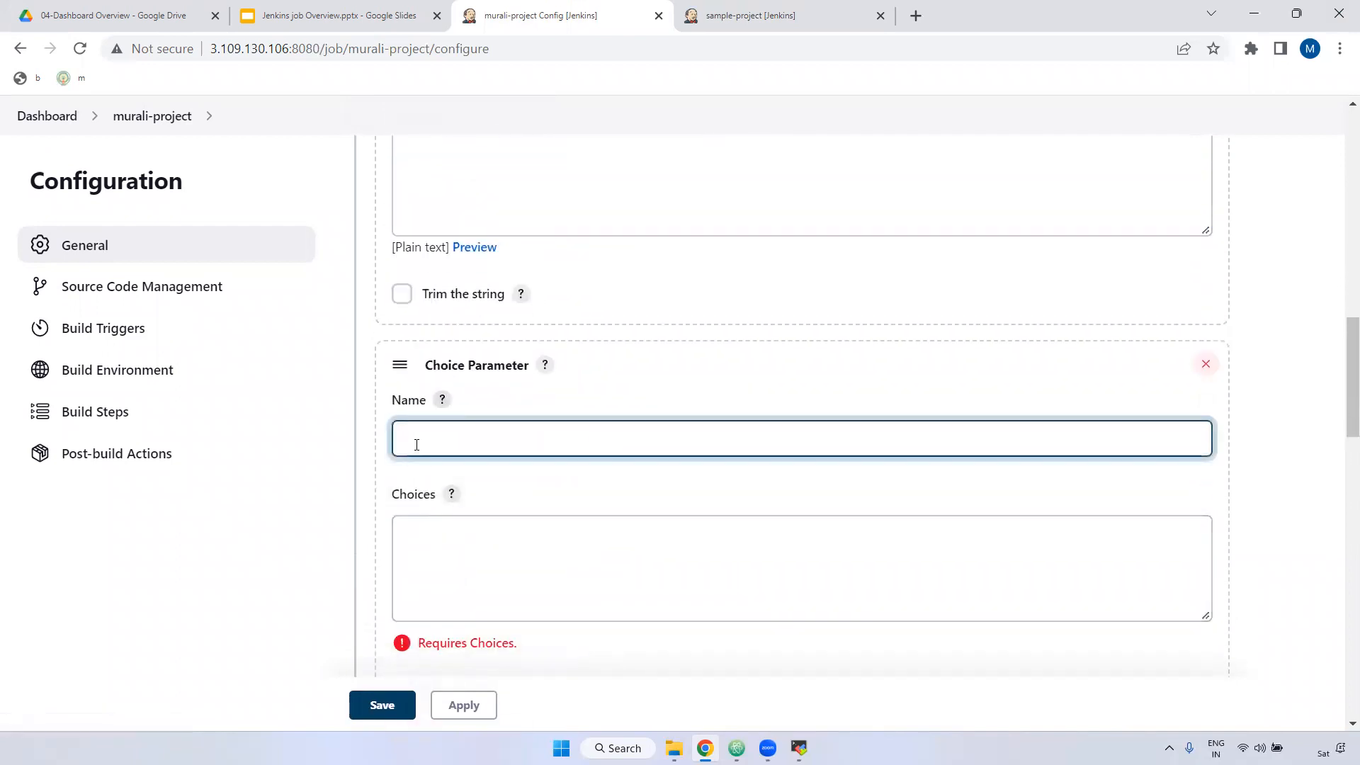
type("versions")
left_click(419, 540)
type("1.0")
key("Return")
type("2")
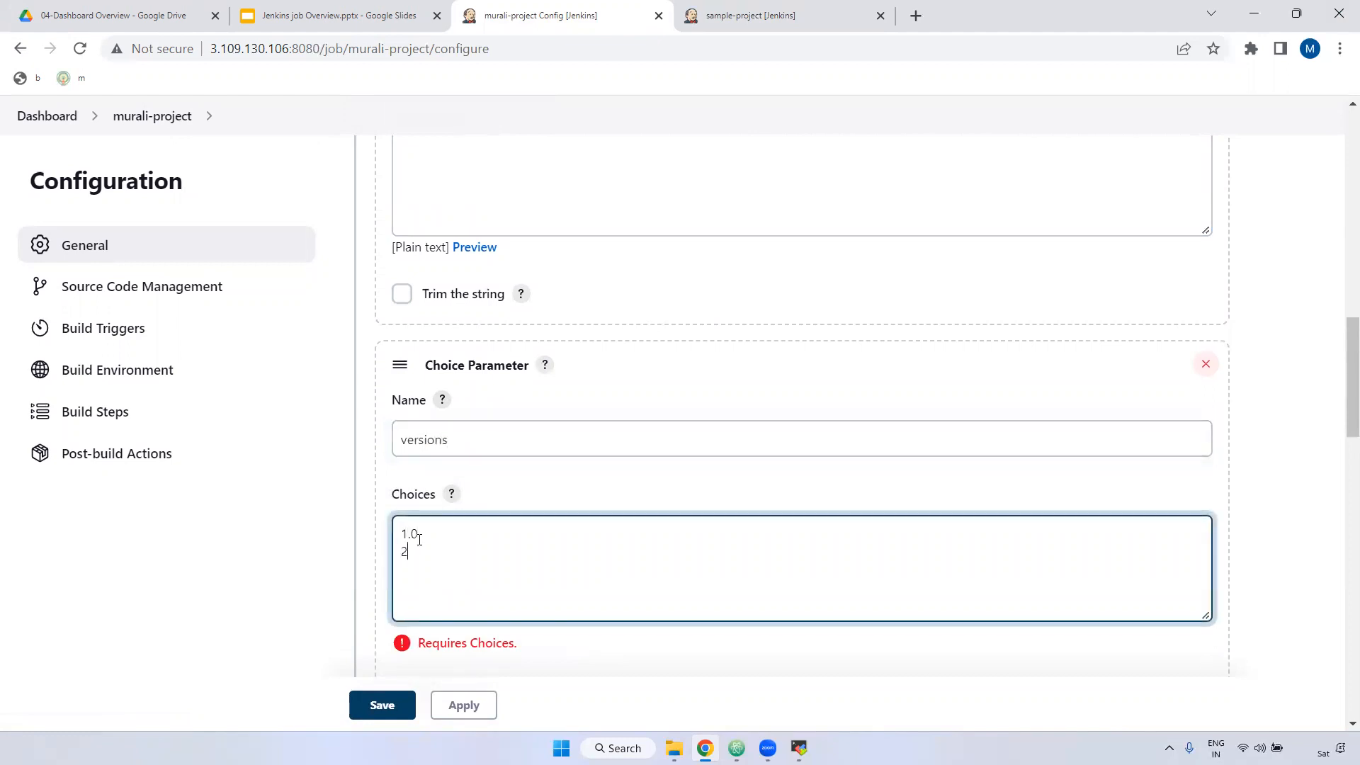
type(".0 3")
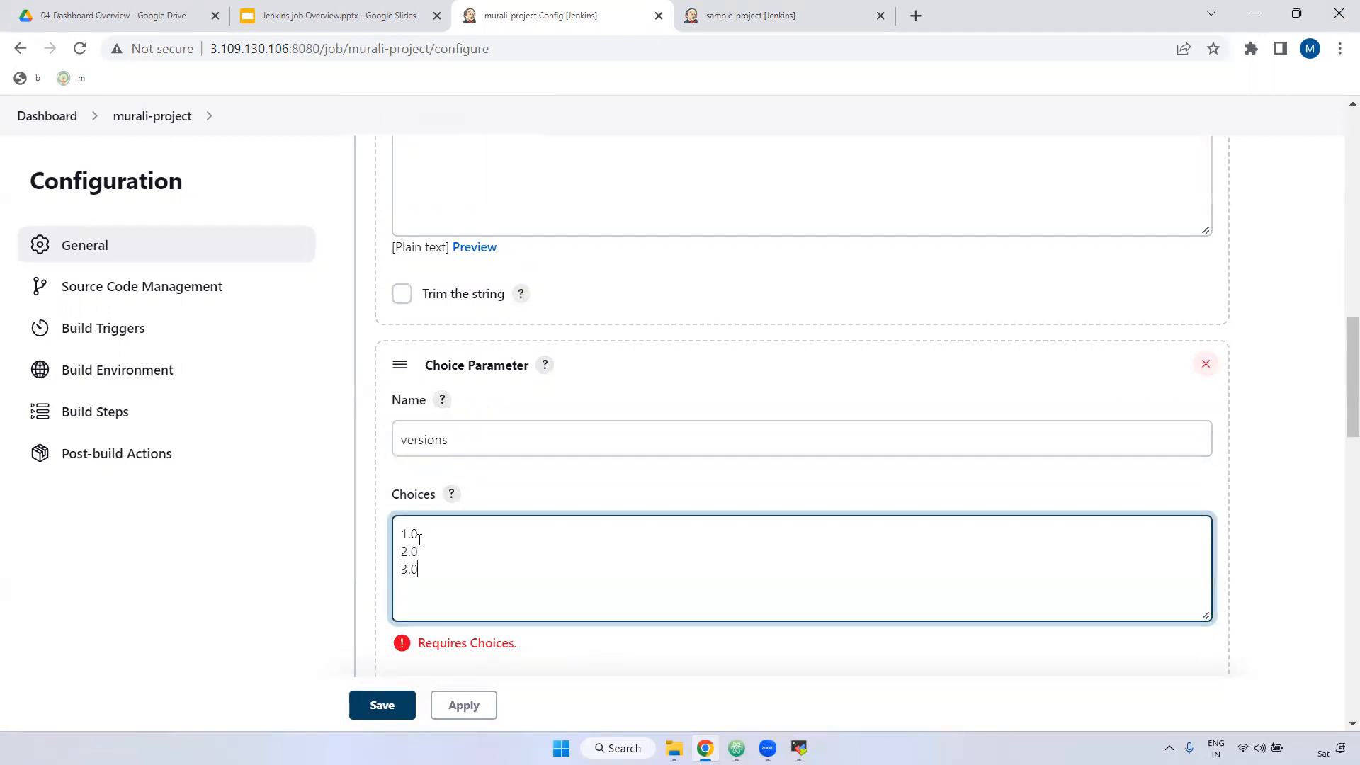
left_click(673, 655)
Step: Review the choices, then apply and save murali-project's configuration
scroll(672, 608, "down", 4)
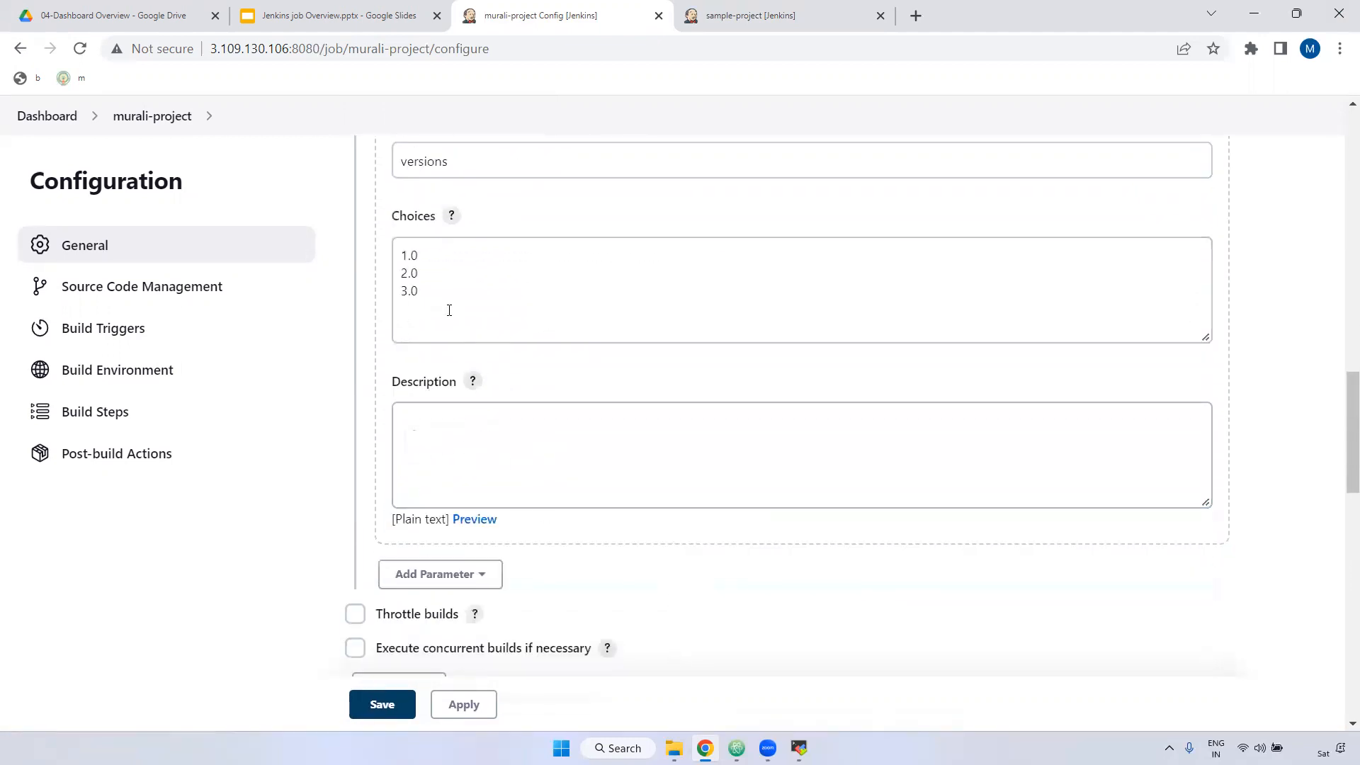
double_click(414, 255)
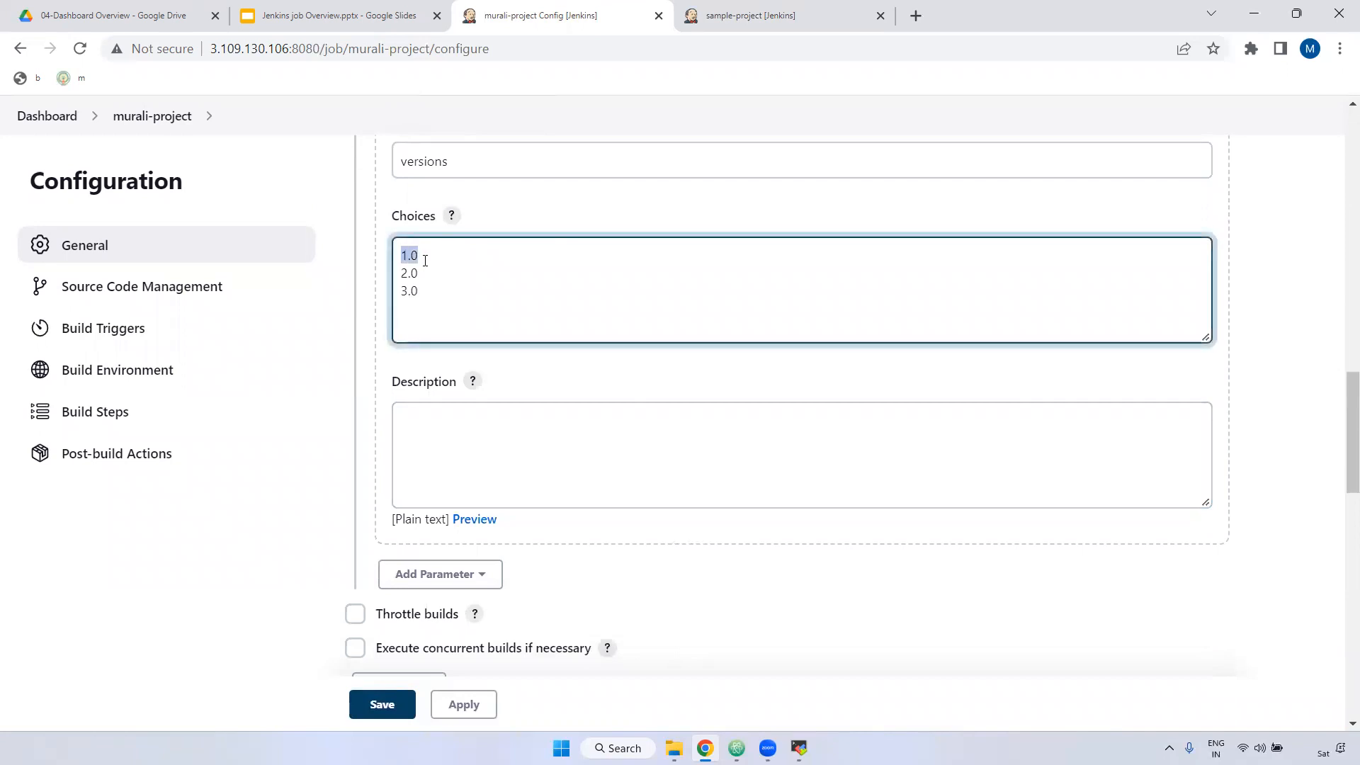
scroll(500, 274, "up", 1)
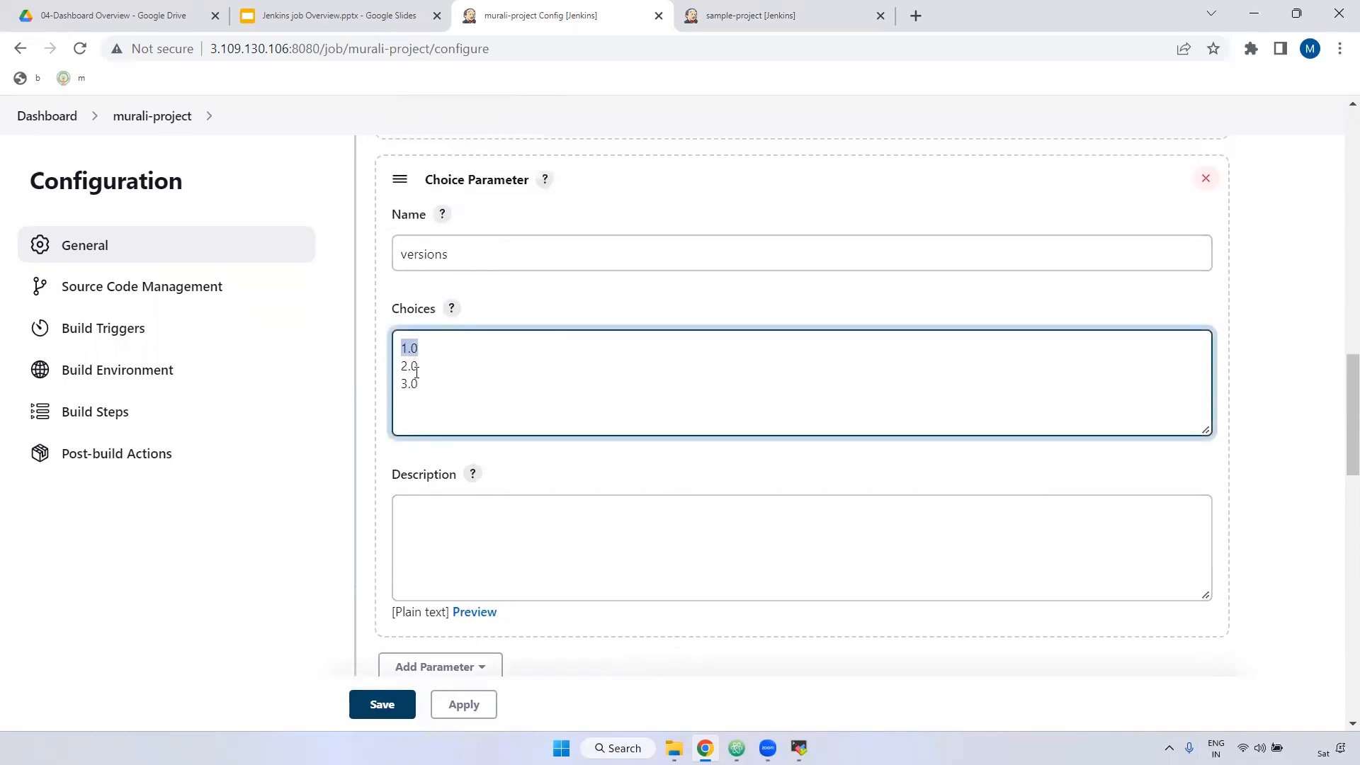
scroll(496, 457, "down", 2)
left_click(434, 322)
left_click_drag(392, 288, 460, 290)
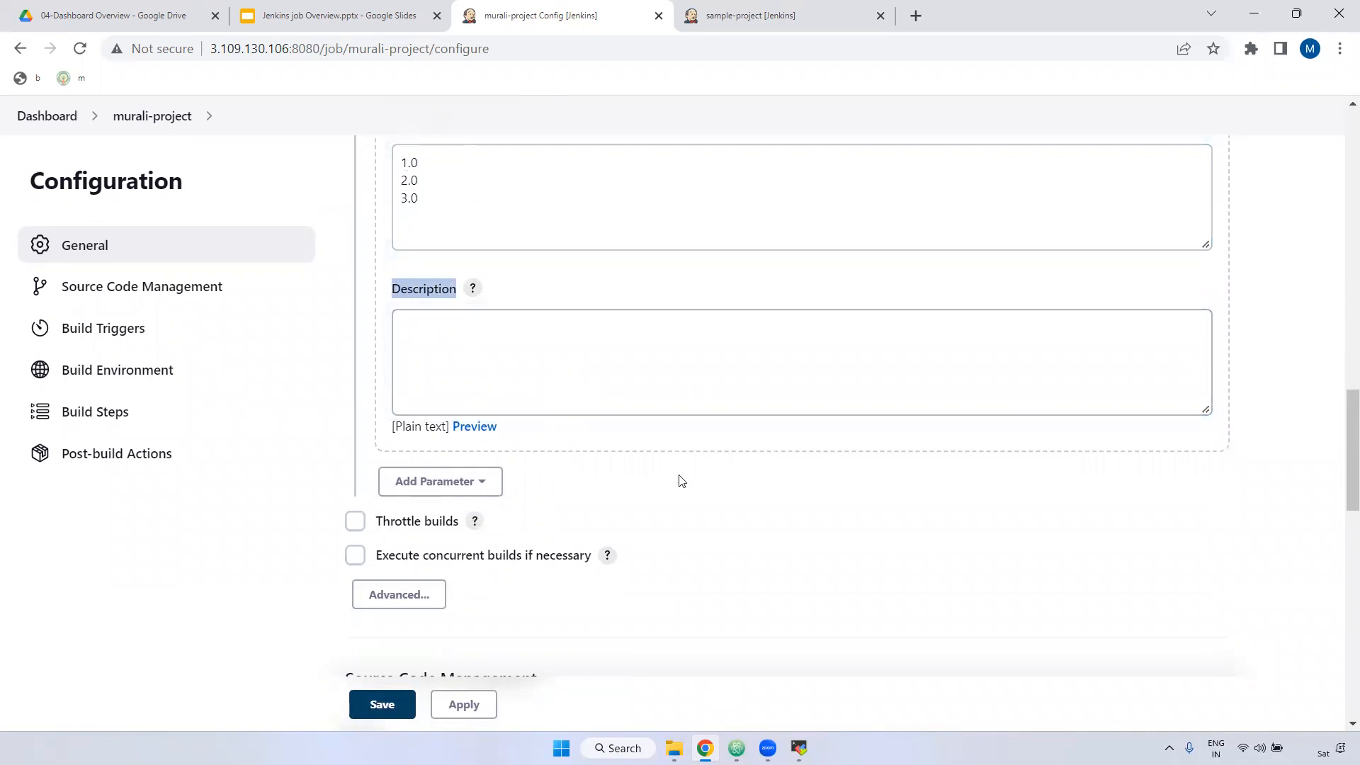
scroll(545, 567, "down", 1)
left_click(460, 705)
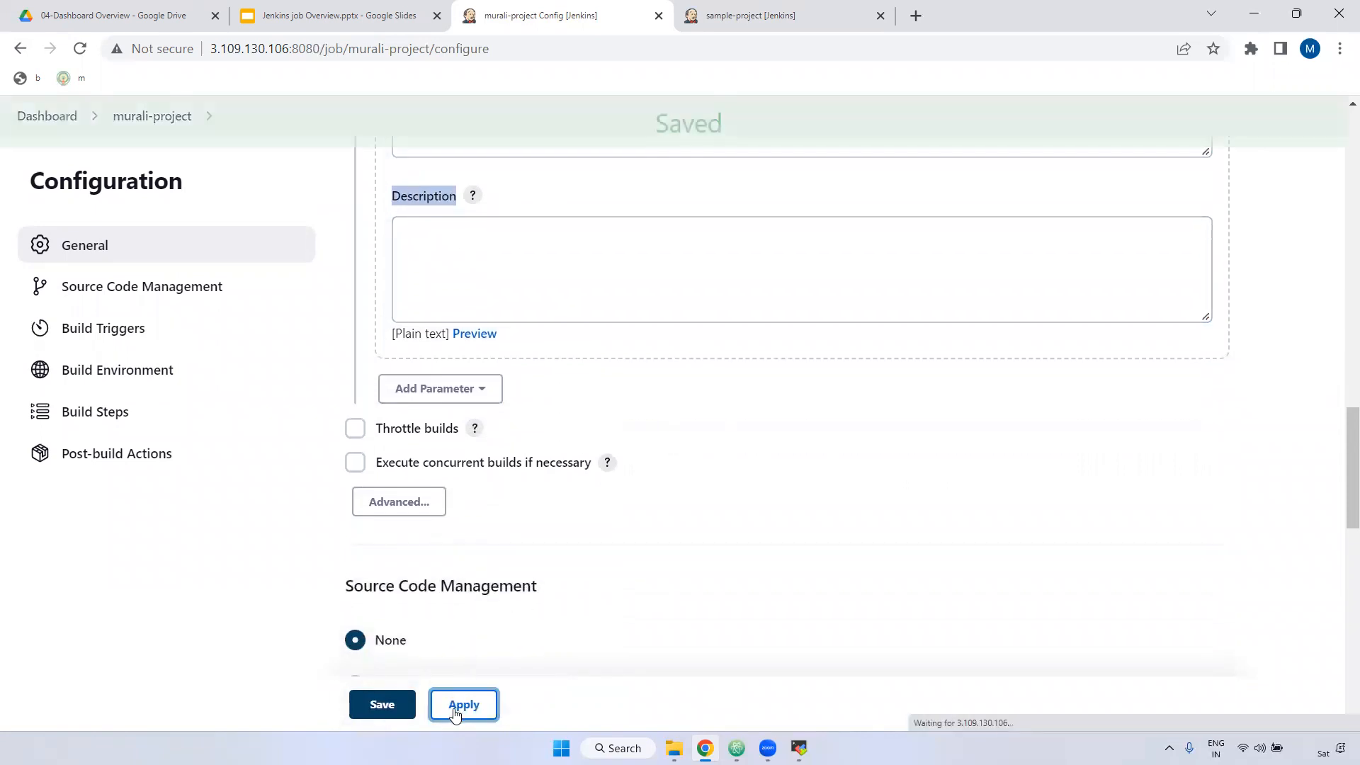
left_click(383, 709)
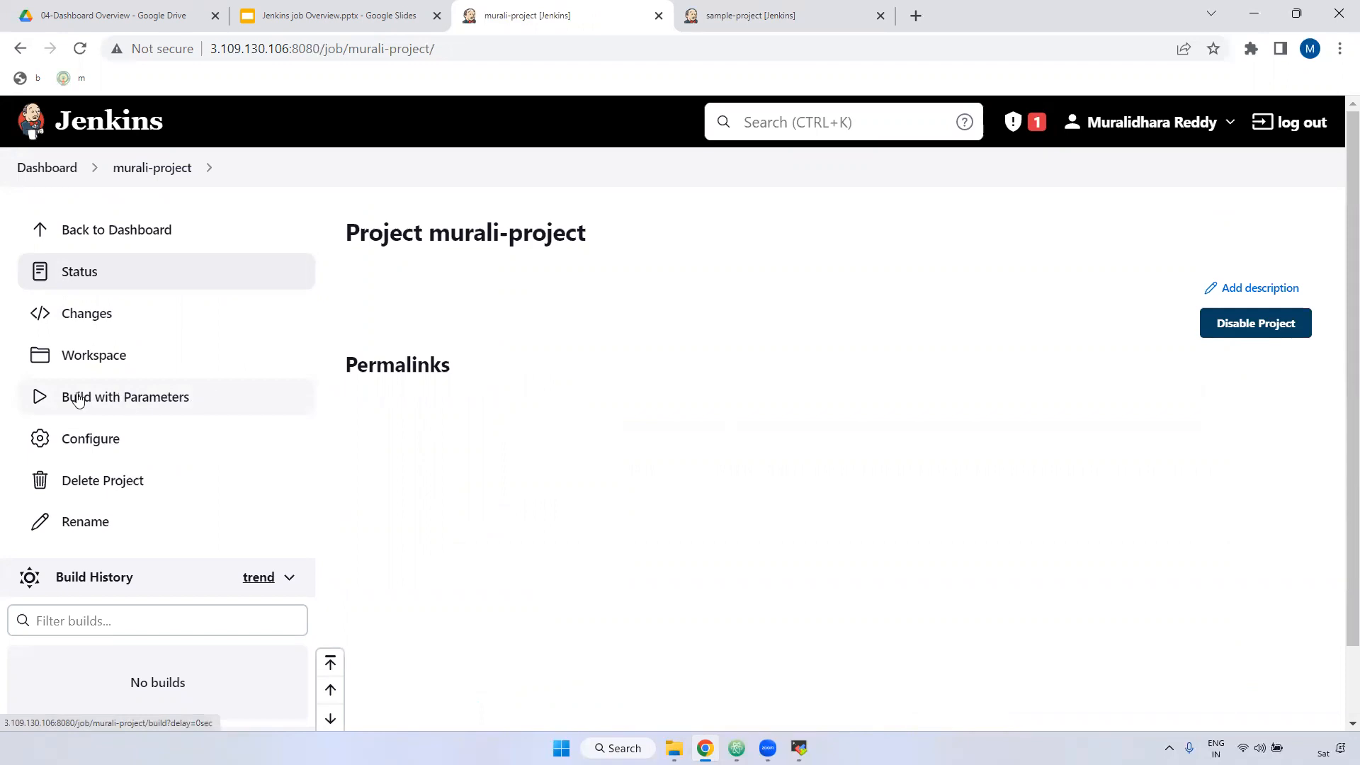
Step: Open Build with Parameters to confirm BRANCH_NAME defaults to master and versions offers 1.0–3.0
left_click(156, 404)
left_click_drag(341, 320, 479, 320)
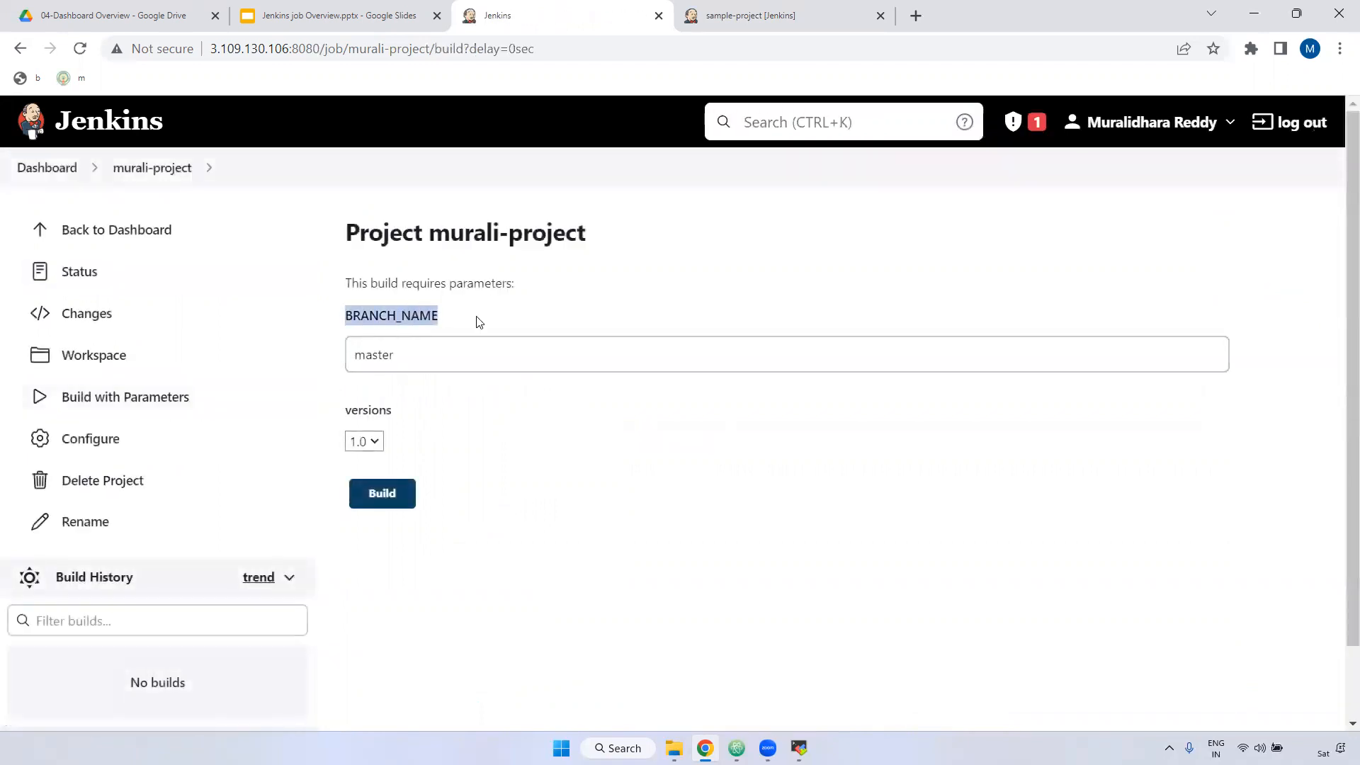
left_click(416, 349)
left_click(364, 441)
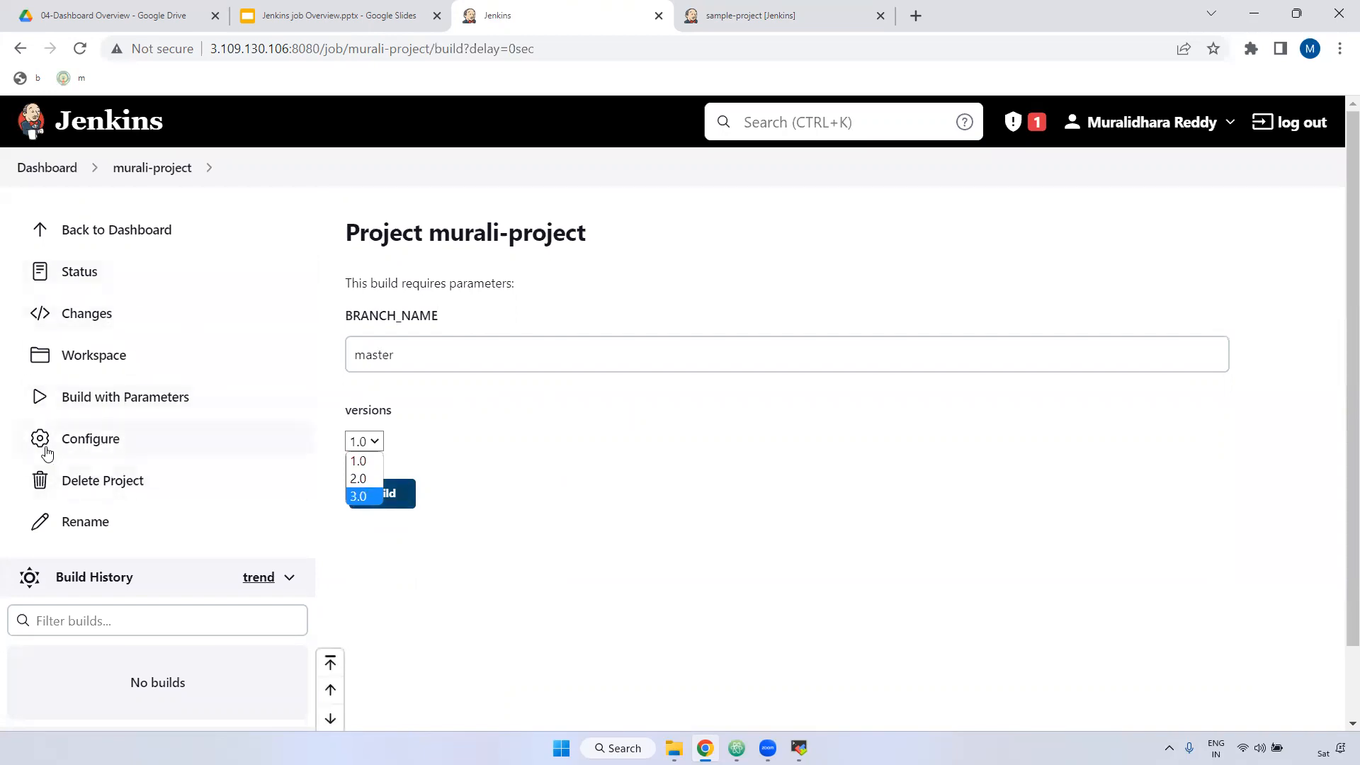
left_click(97, 440)
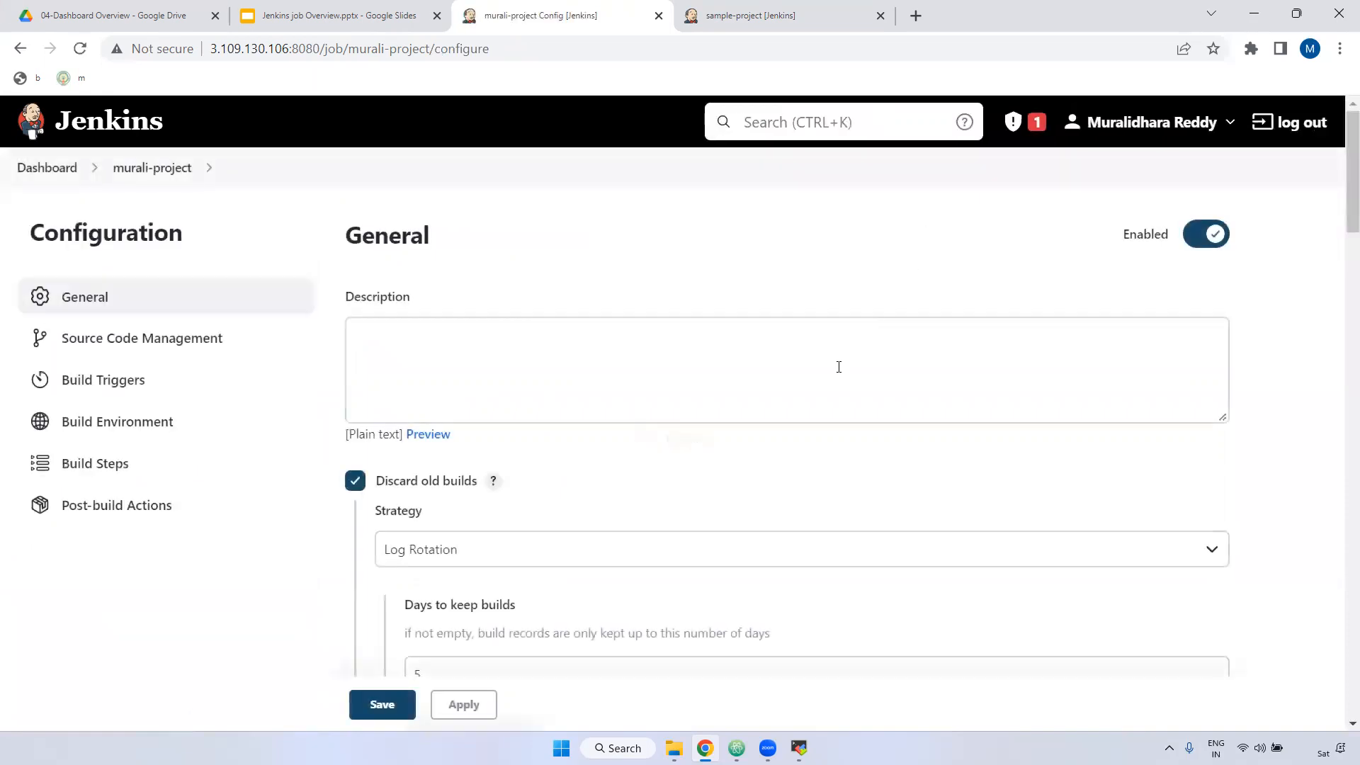
scroll(767, 397, "down", 12)
scroll(770, 410, "down", 9)
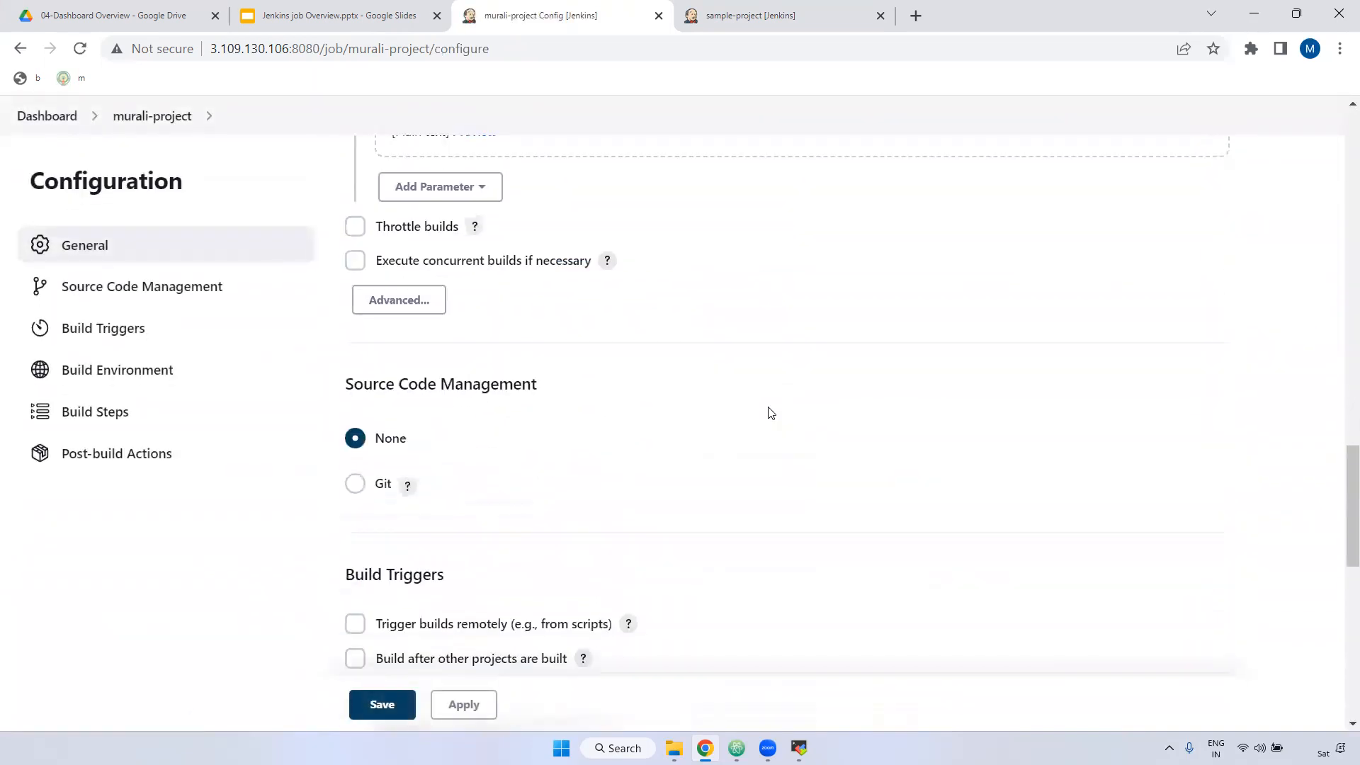
left_click(355, 260)
scroll(556, 289, "down", 10)
scroll(556, 289, "up", 9)
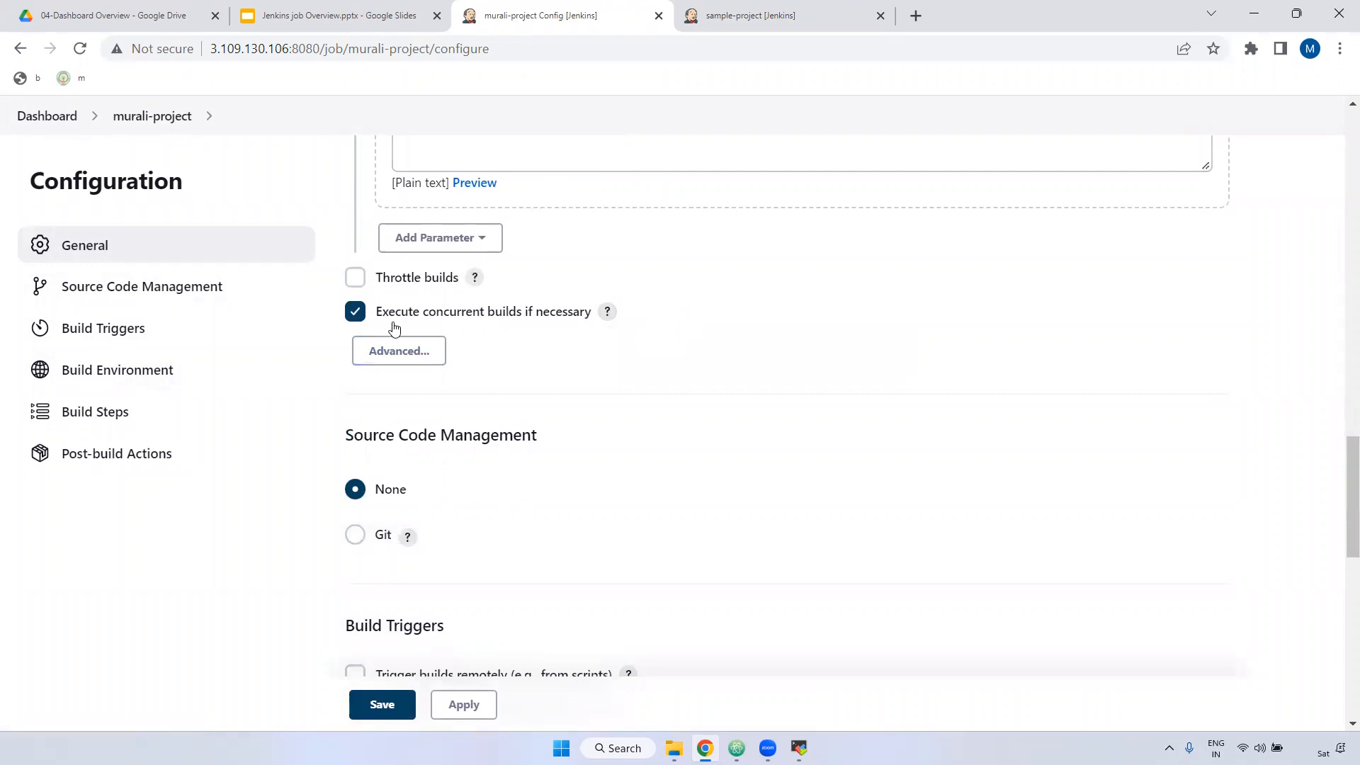
left_click(605, 310)
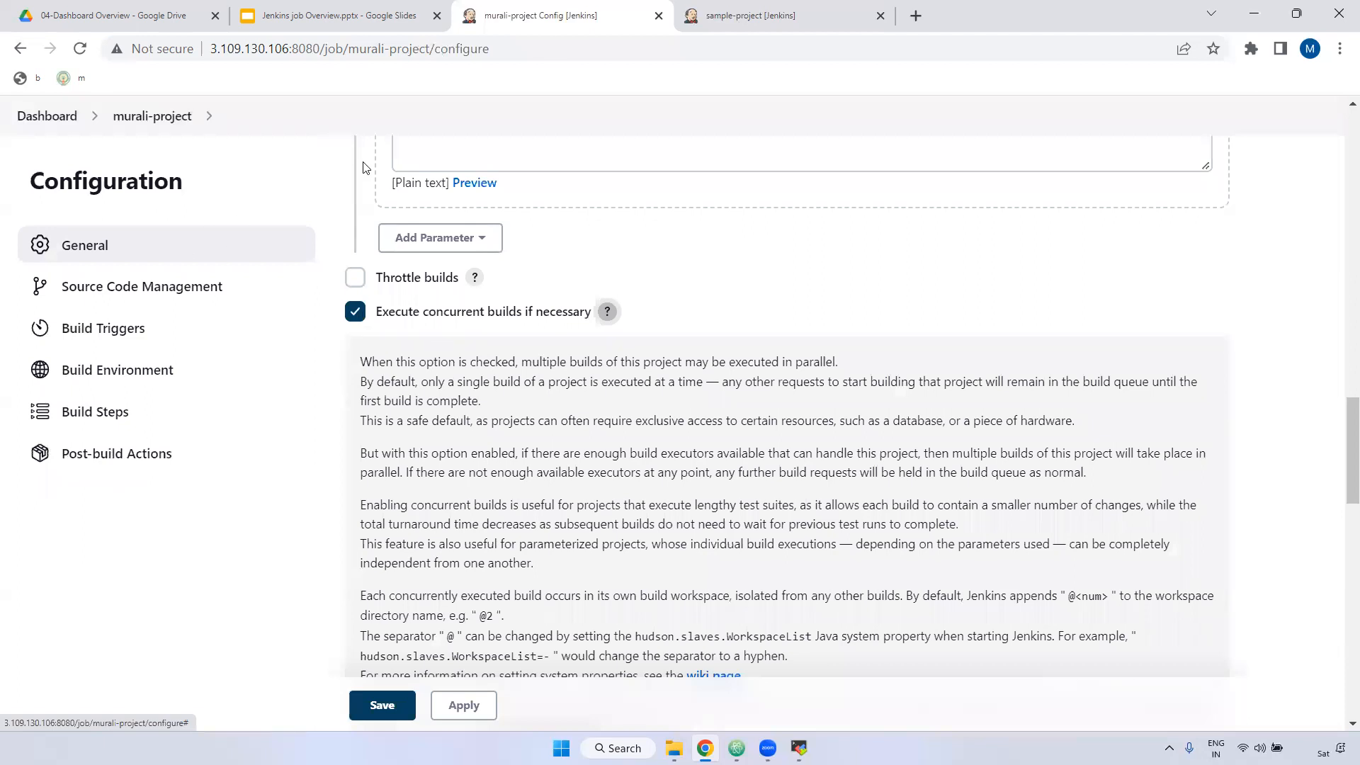
left_click(792, 12)
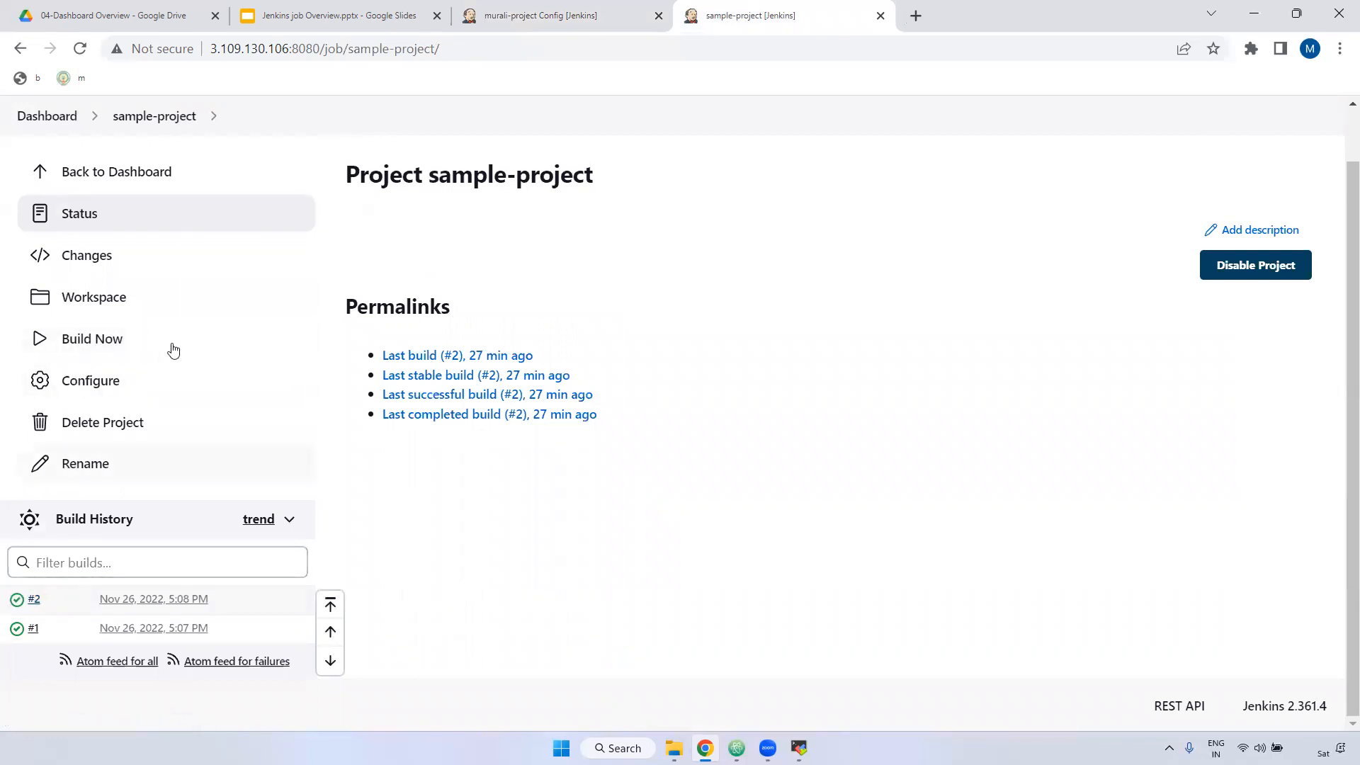
left_click(536, 15)
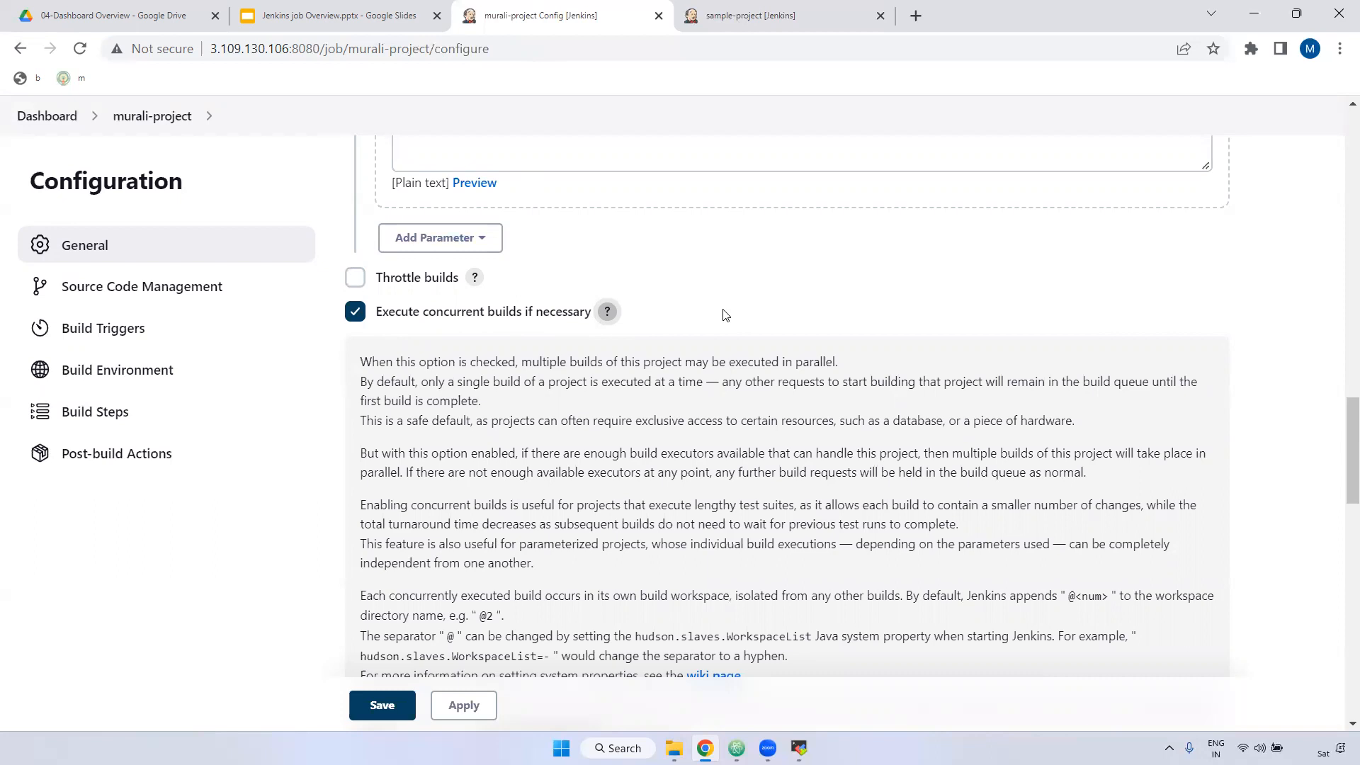
left_click_drag(765, 362, 840, 363)
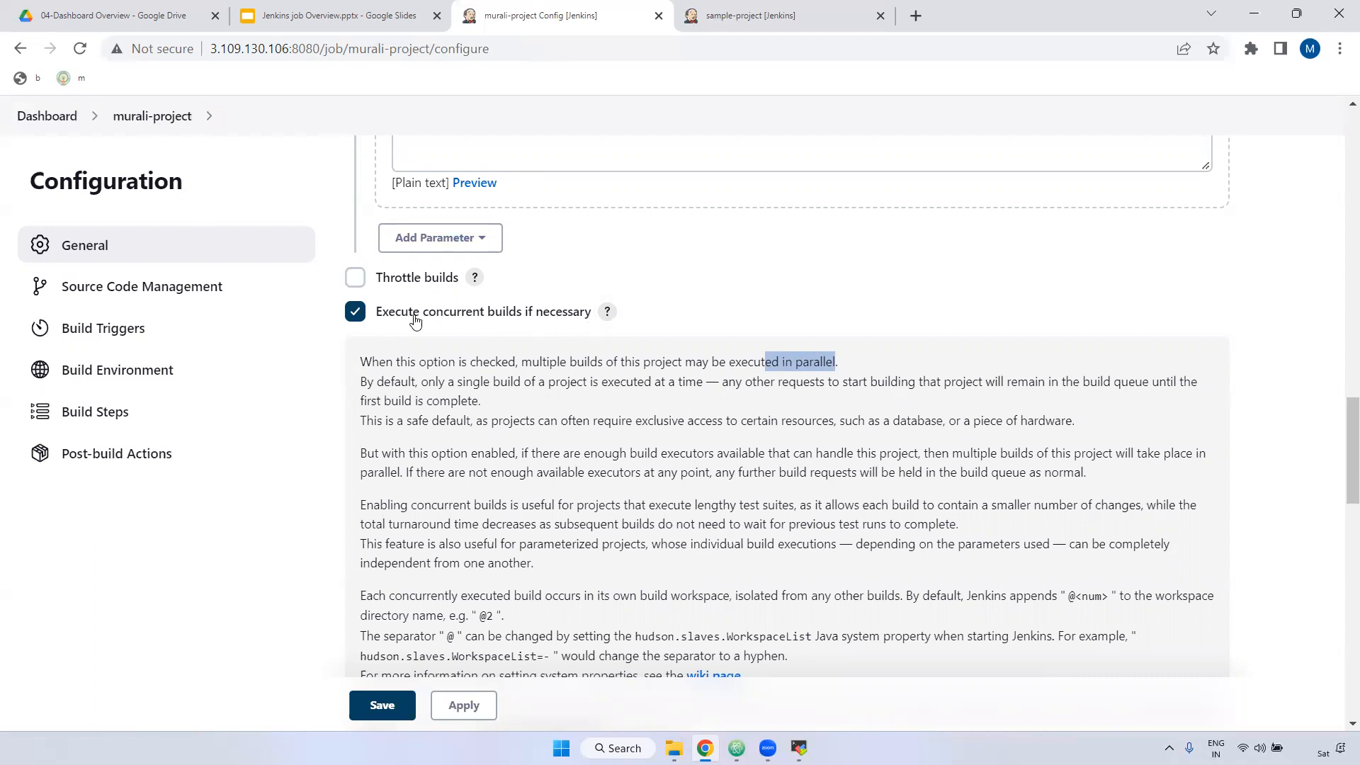
left_click(349, 310)
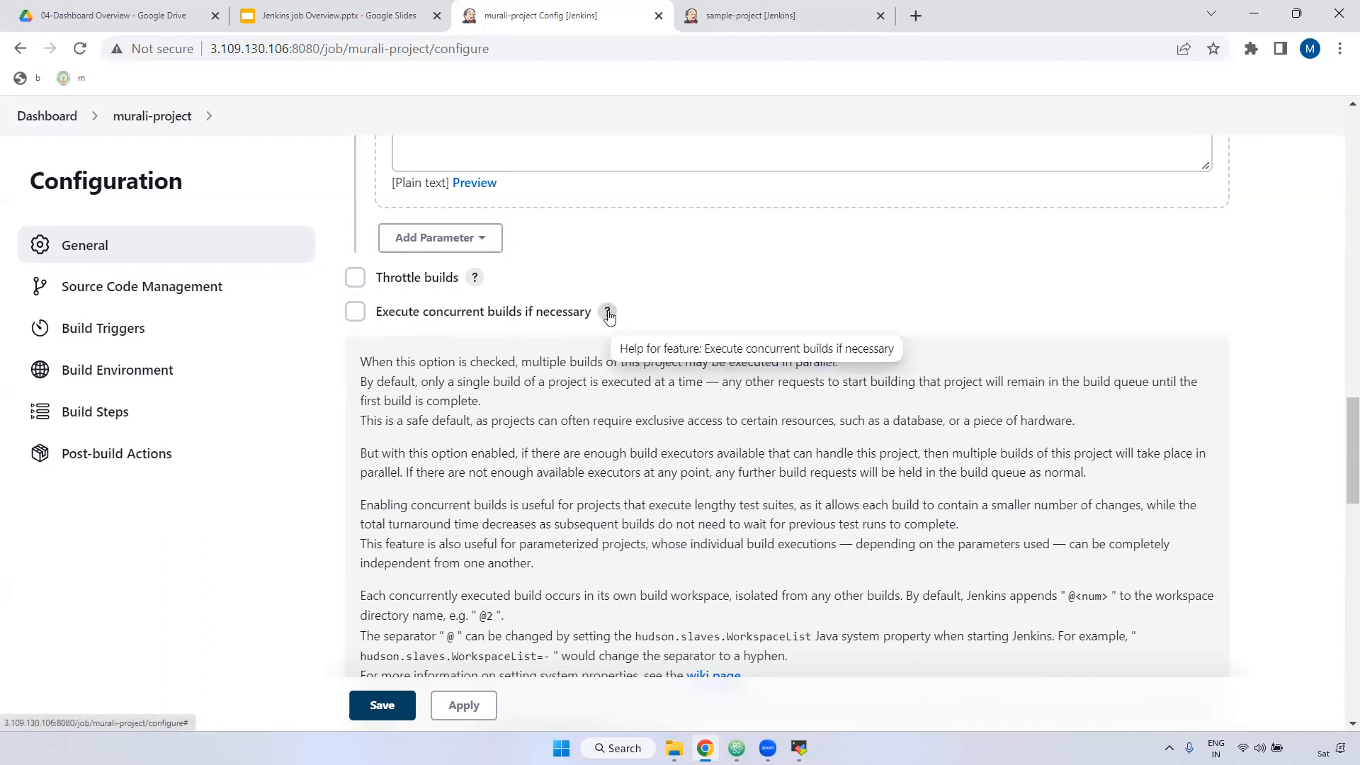
left_click(607, 312)
scroll(503, 399, "down", 1)
Step: Select Git under Source Code Management and focus the Repository URL field
scroll(503, 402, "down", 1)
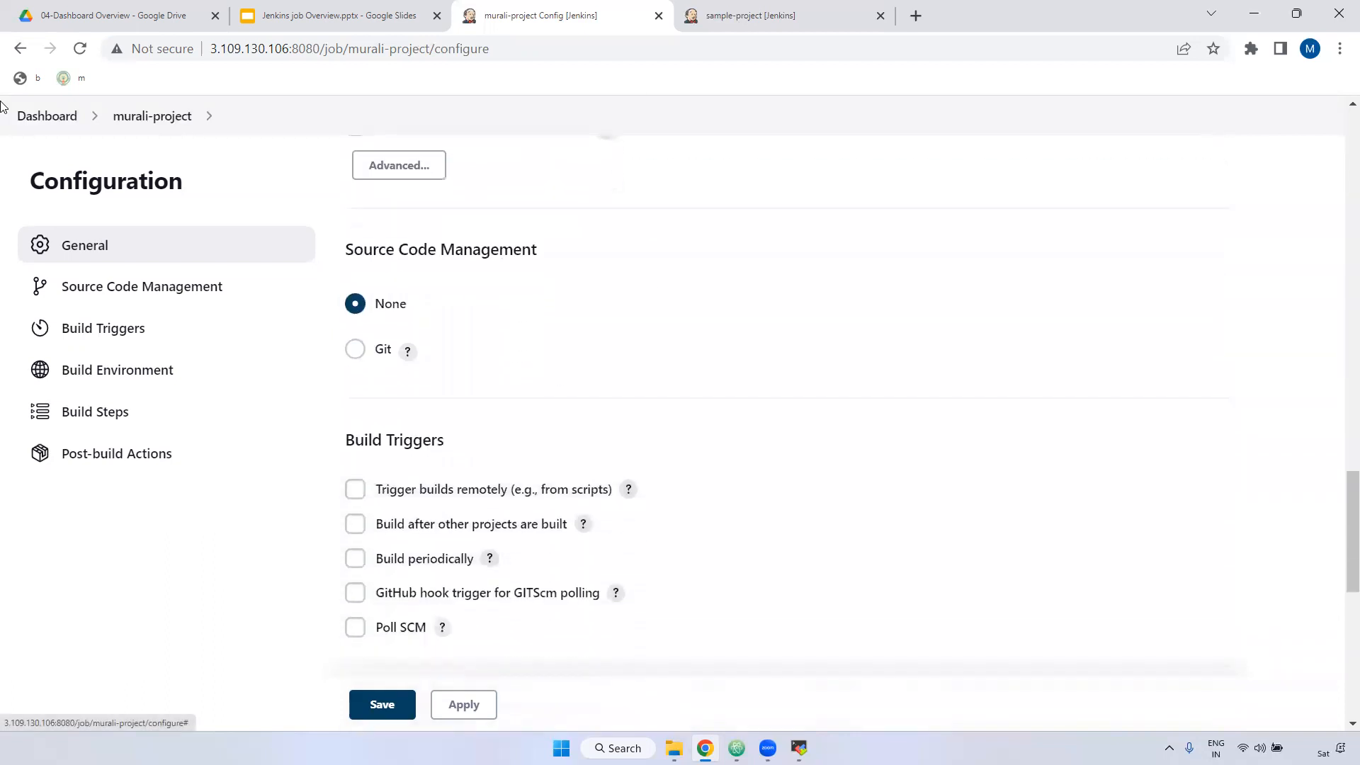
left_click_drag(357, 251, 550, 257)
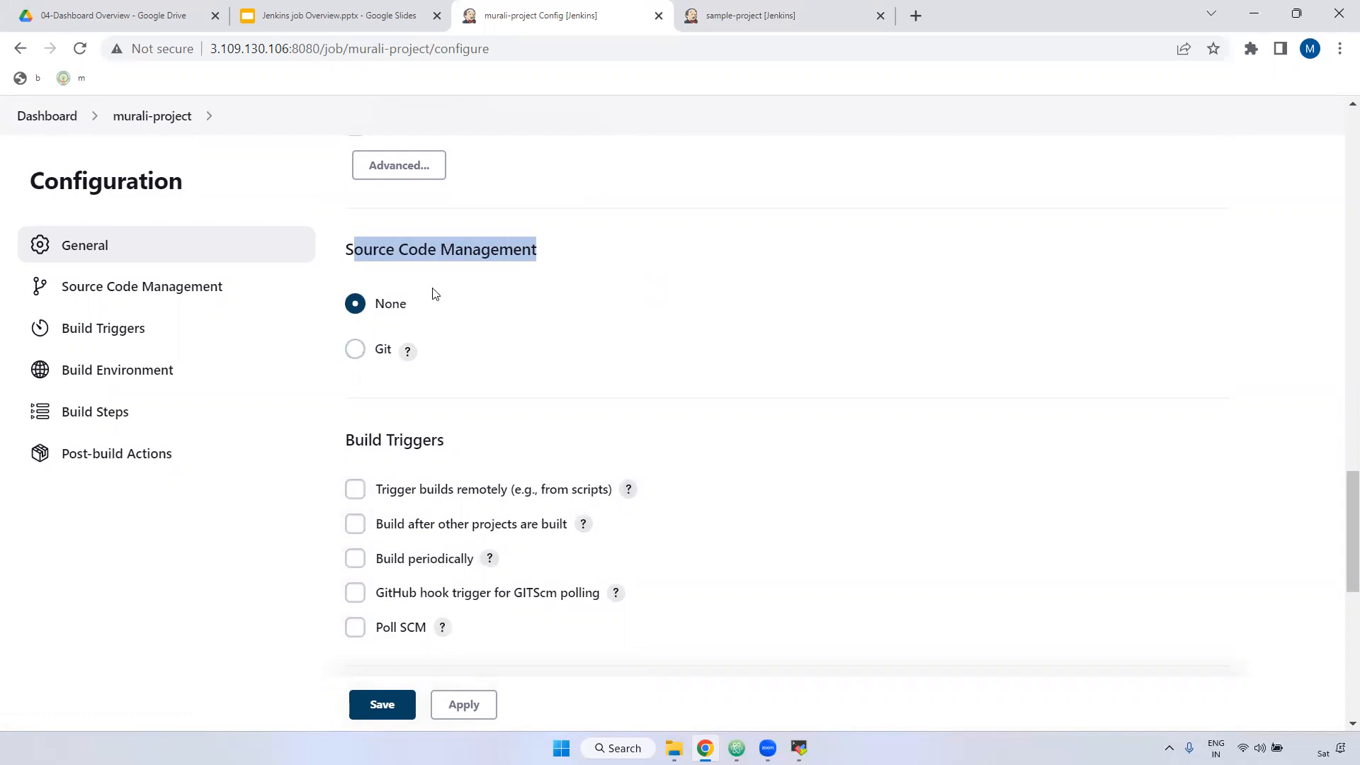
left_click(356, 350)
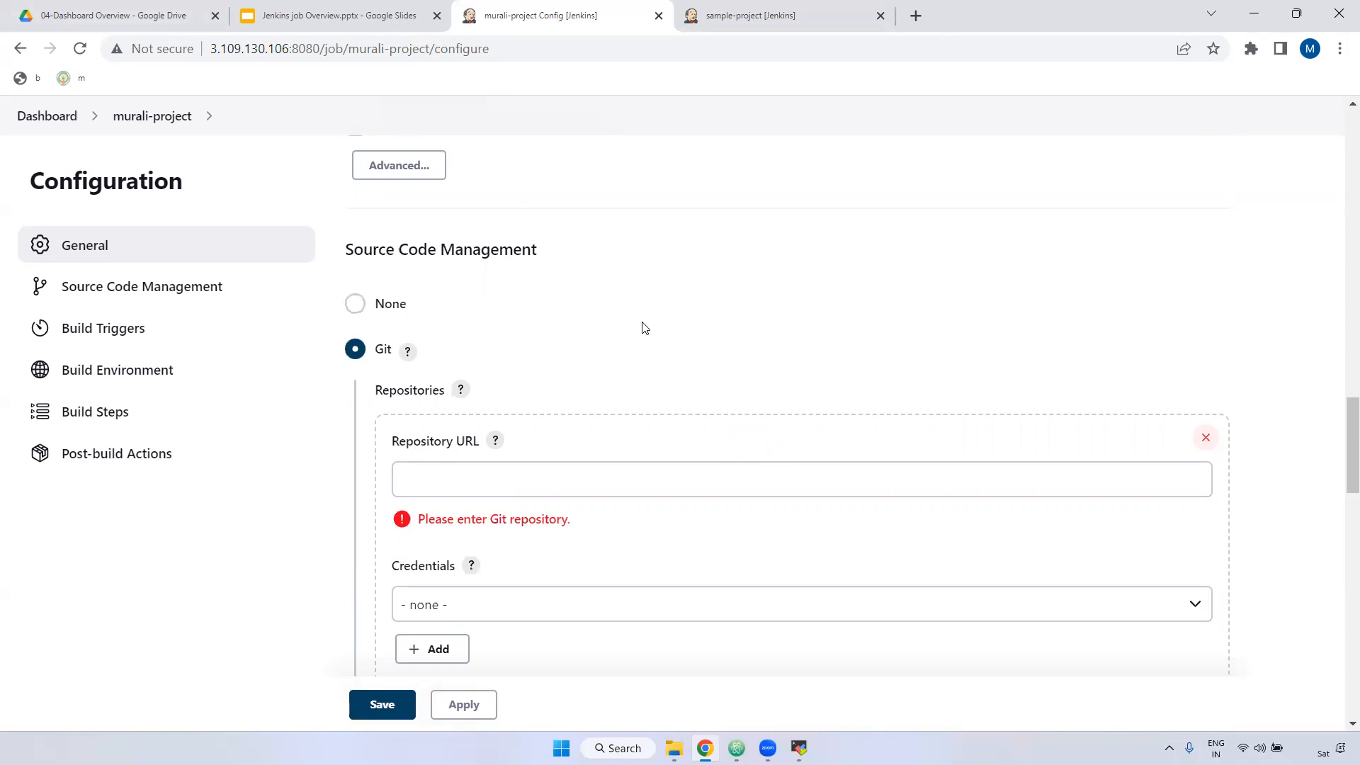
scroll(637, 327, "down", 1)
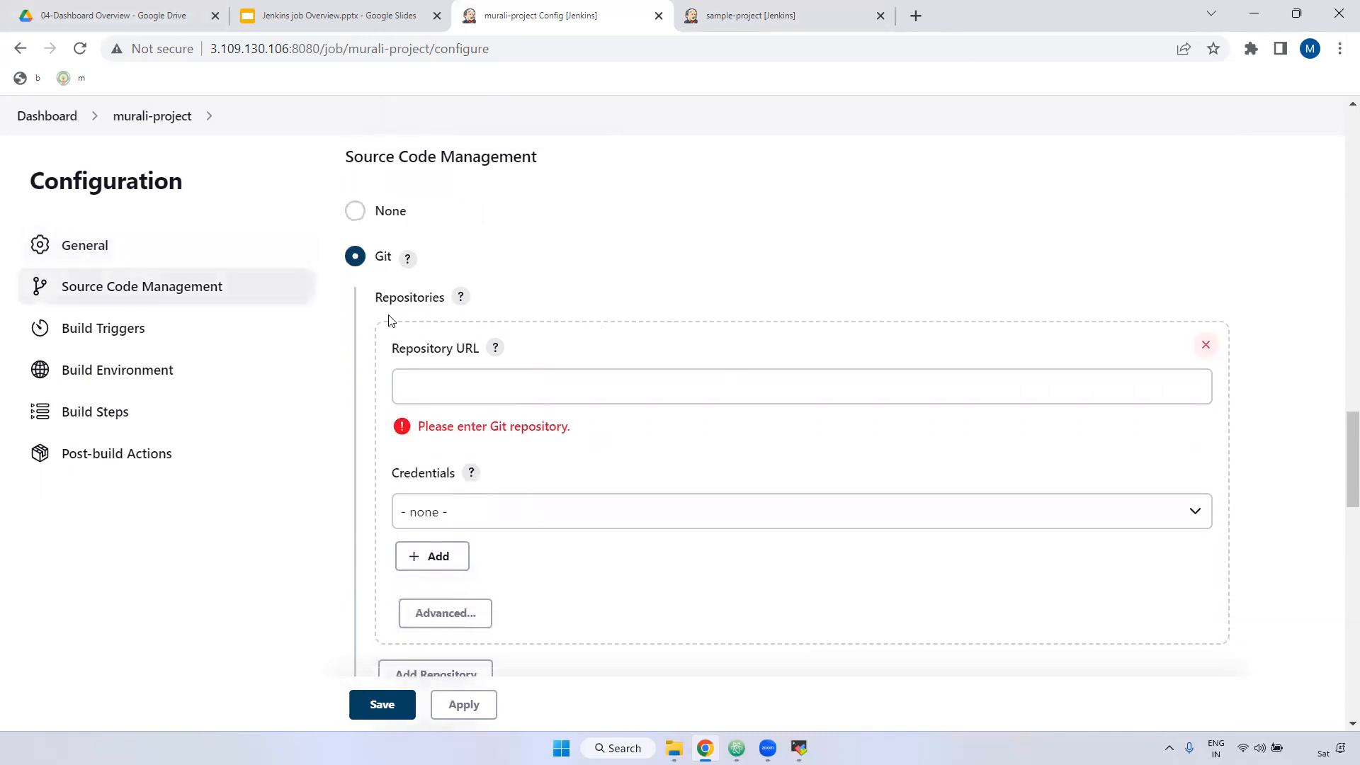
left_click(416, 387)
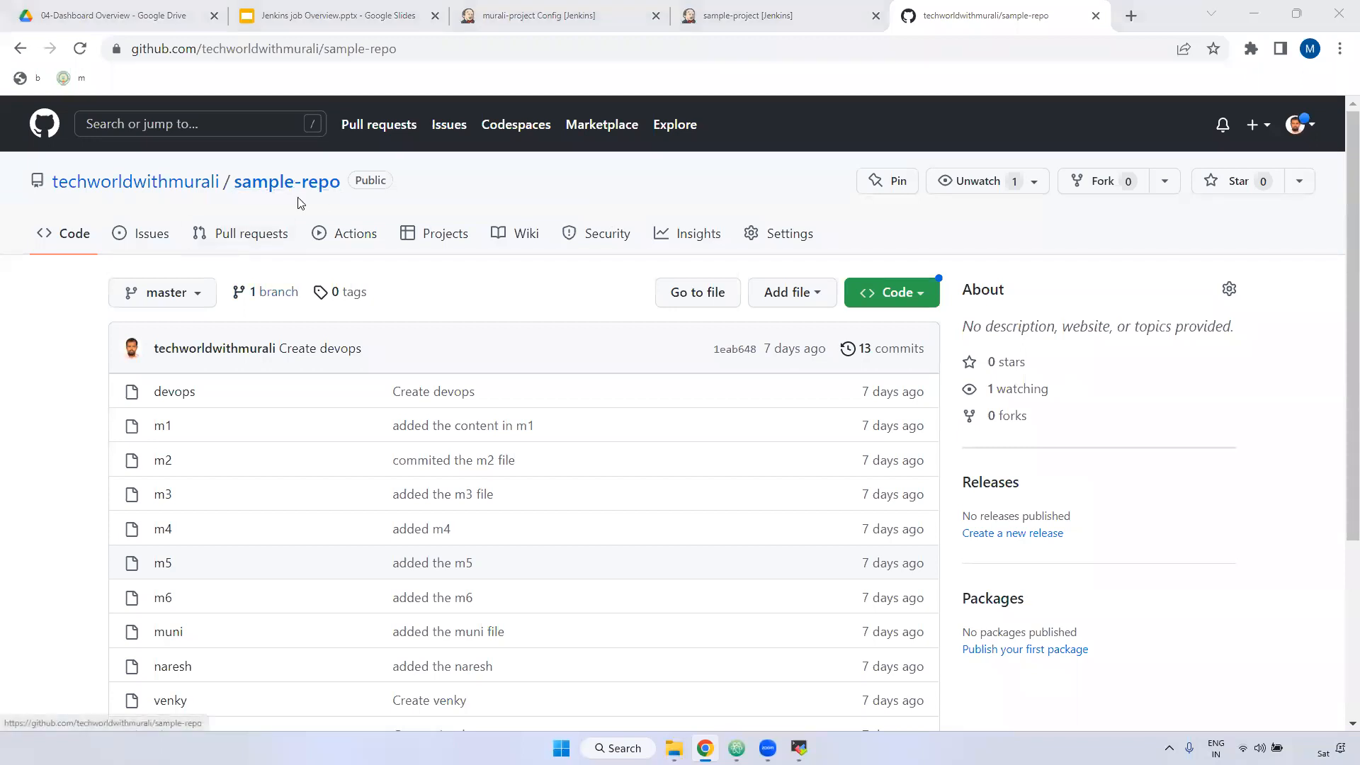
Step: Copy sample-repo's HTTPS clone URL from GitHub and return to Jenkins' Repository URL field
left_click(900, 295)
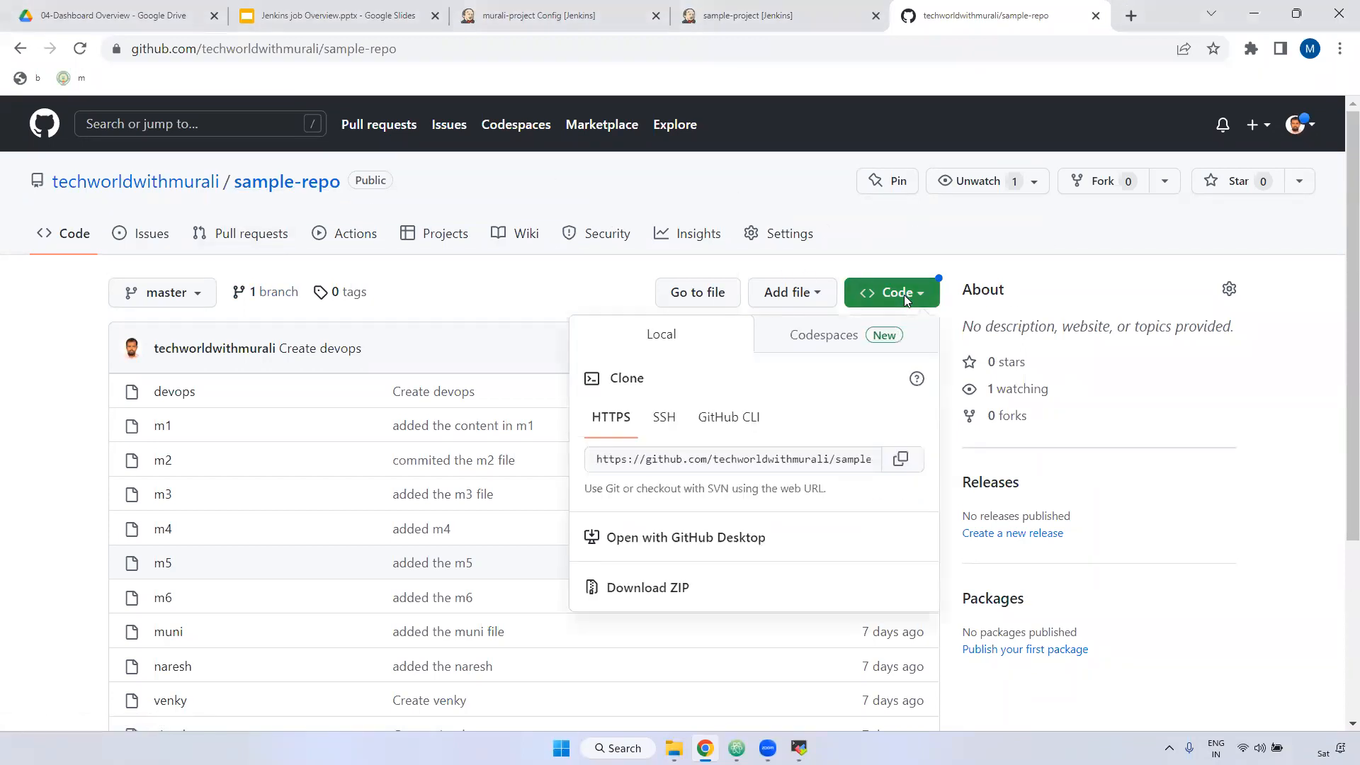
left_click(900, 459)
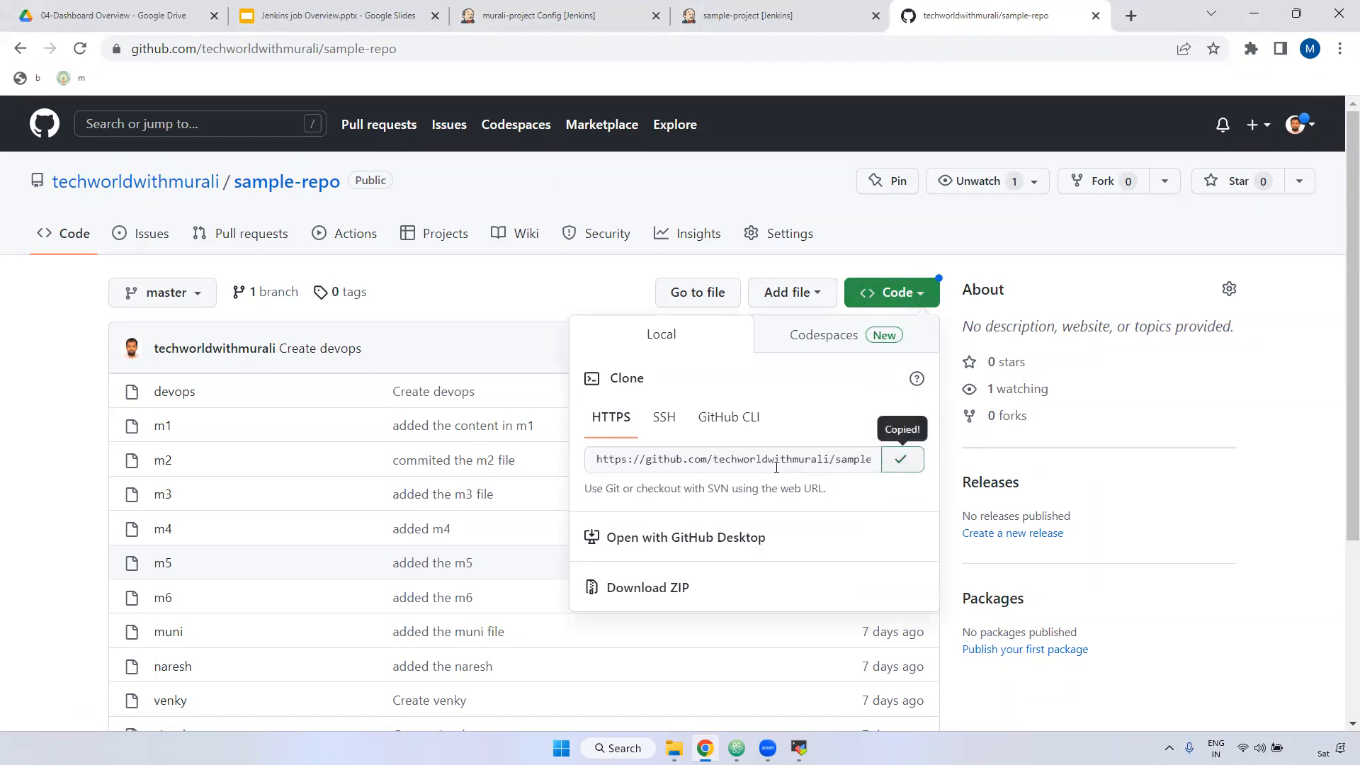
left_click(769, 20)
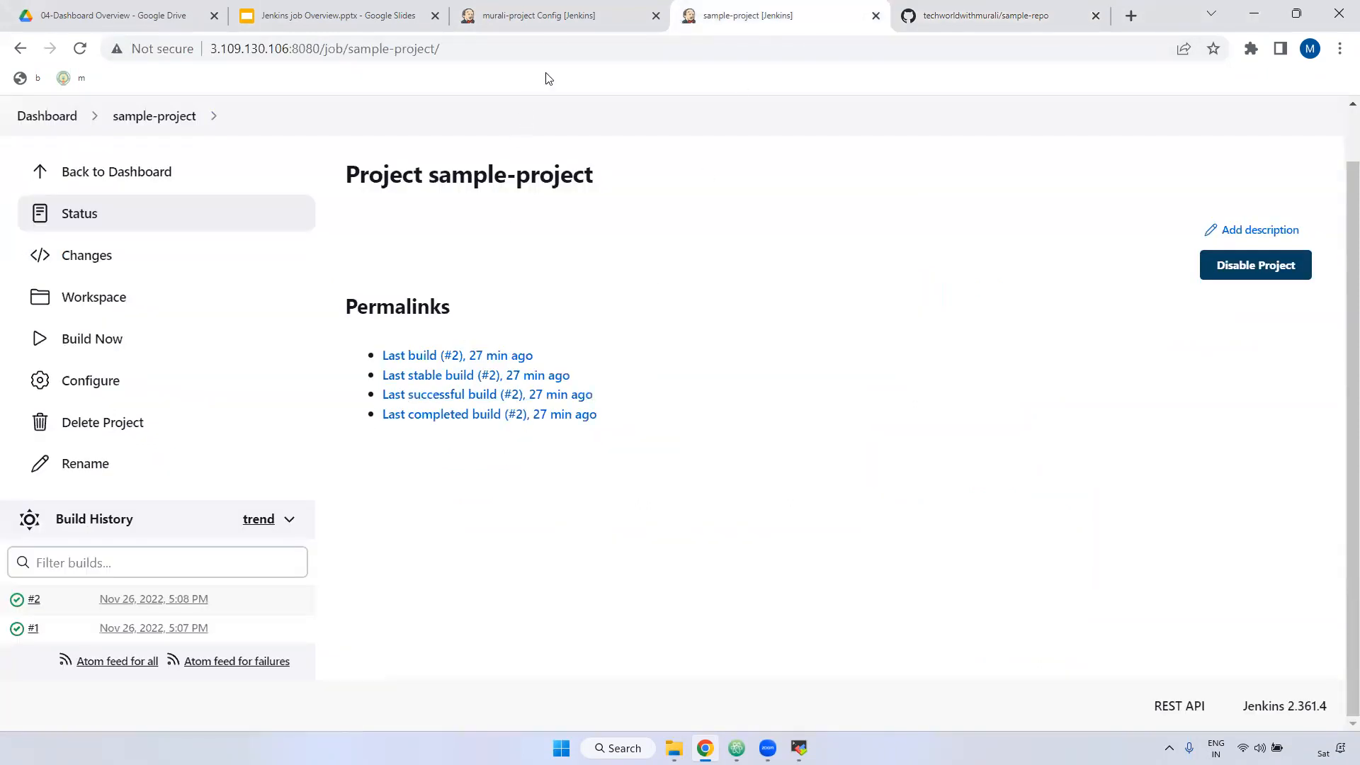
left_click(542, 9)
left_click(440, 389)
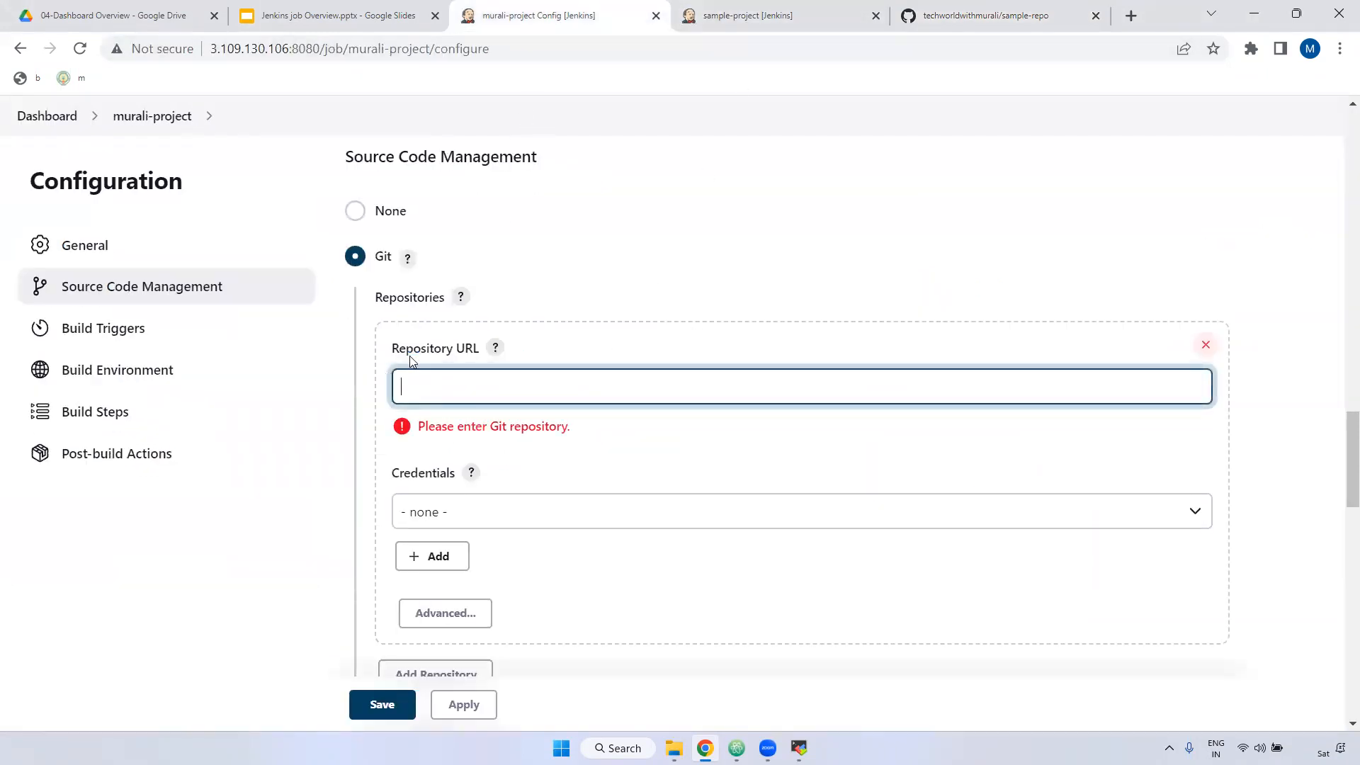
Step: Paste sample-repo's HTTPS URL into Repository URL and review the connection error
key("ctrl+v")
left_click(668, 447)
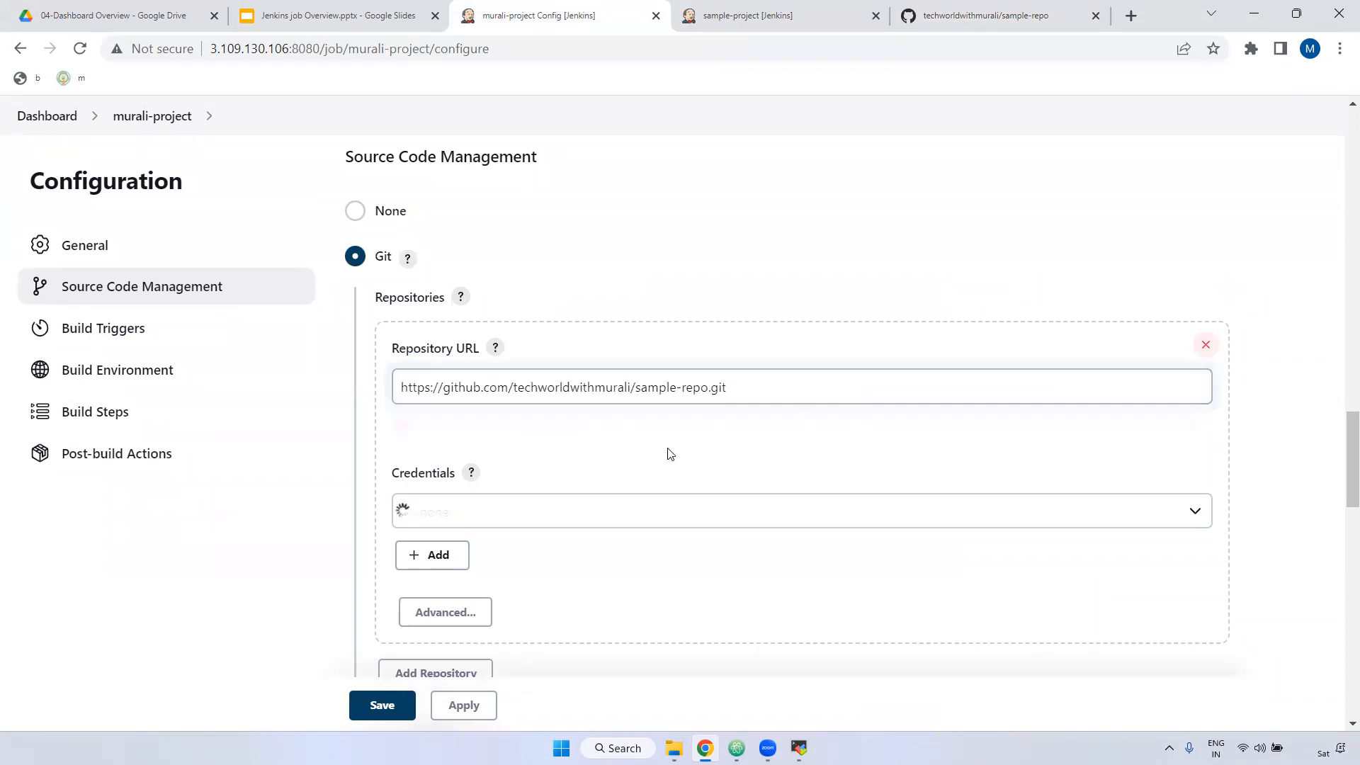
left_click(975, 15)
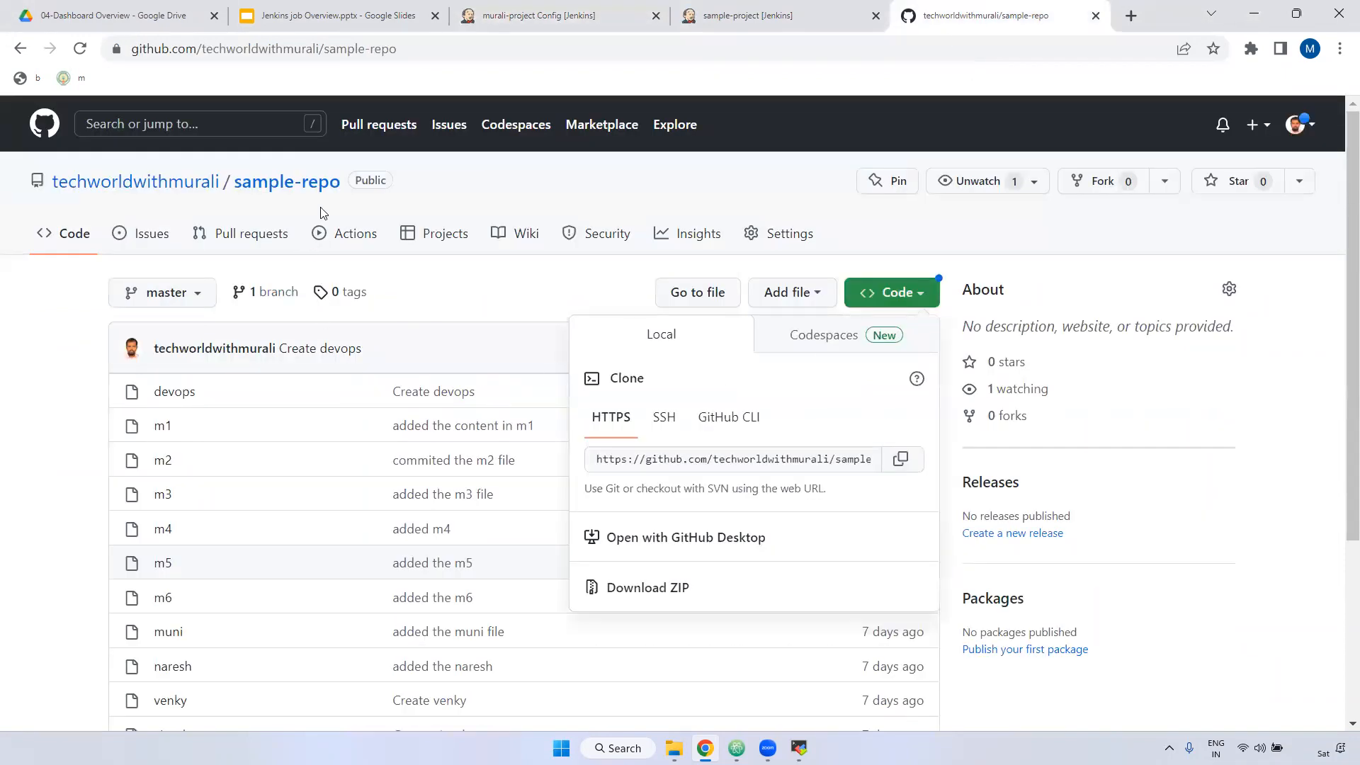
left_click(383, 181)
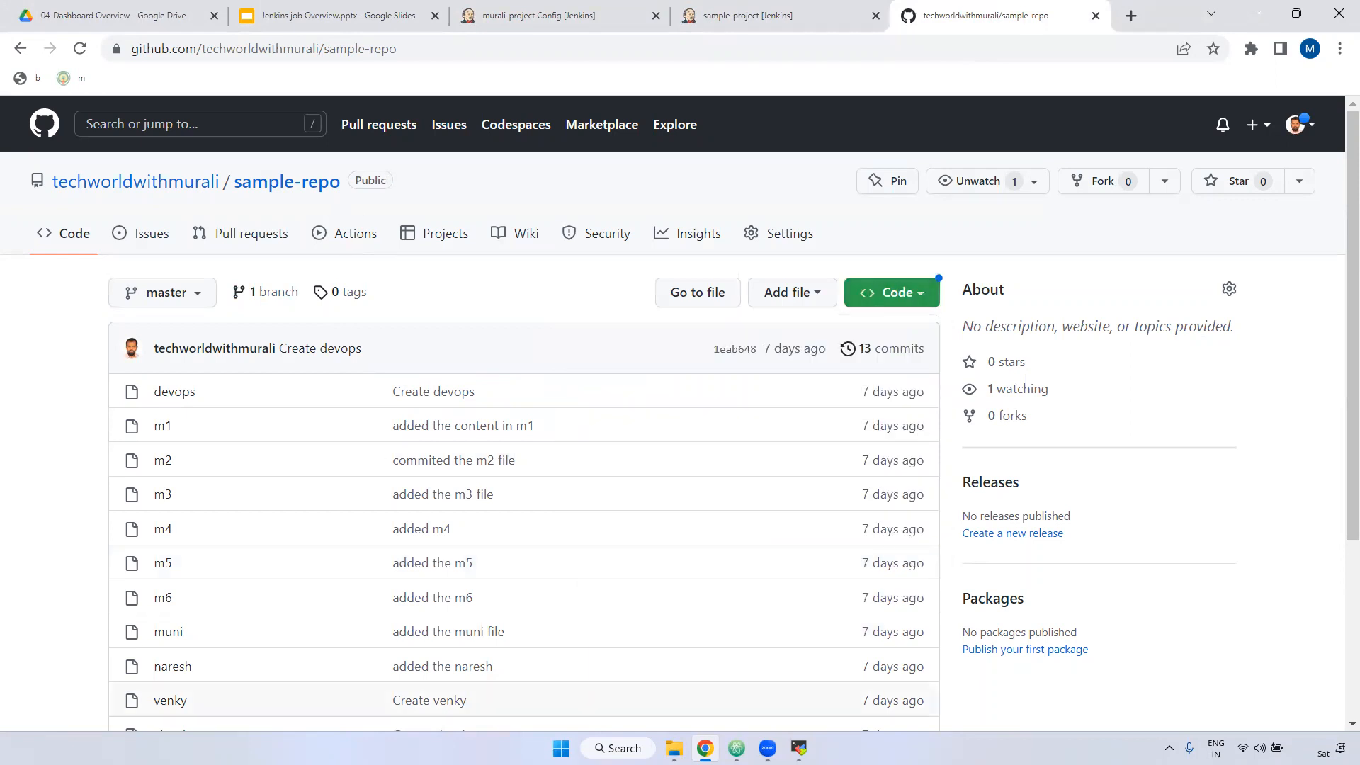
left_click(538, 16)
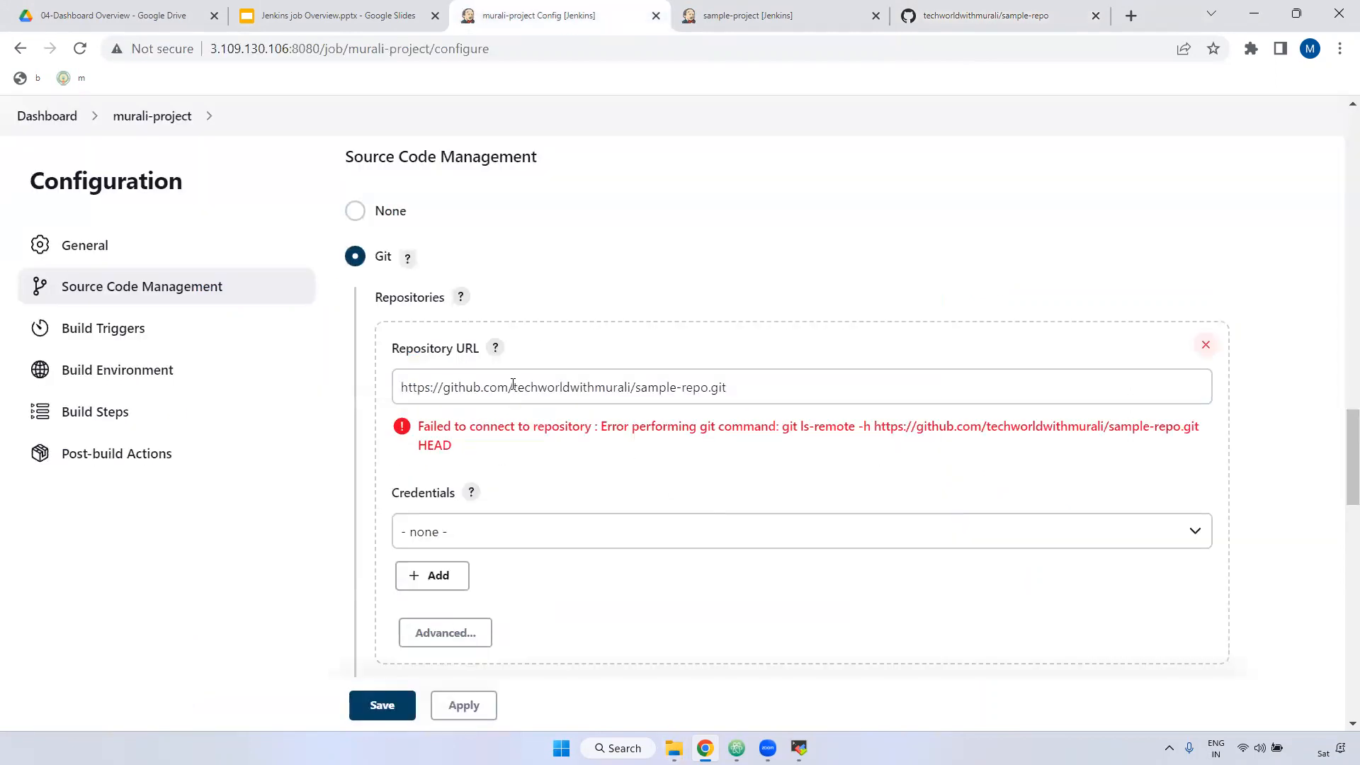
left_click_drag(744, 388, 597, 428)
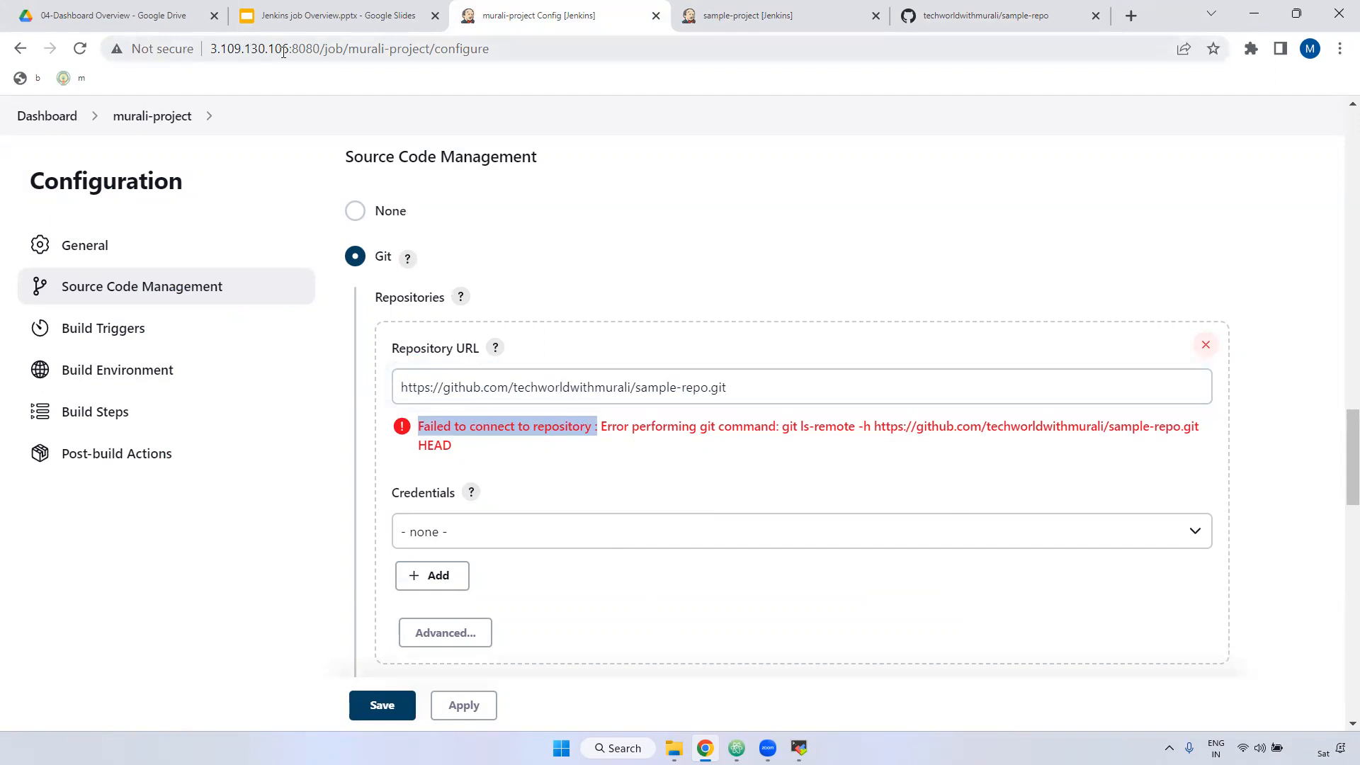
Step: Note the Jenkins server's IP address and switch to its terminal session
left_click_drag(288, 48, 207, 48)
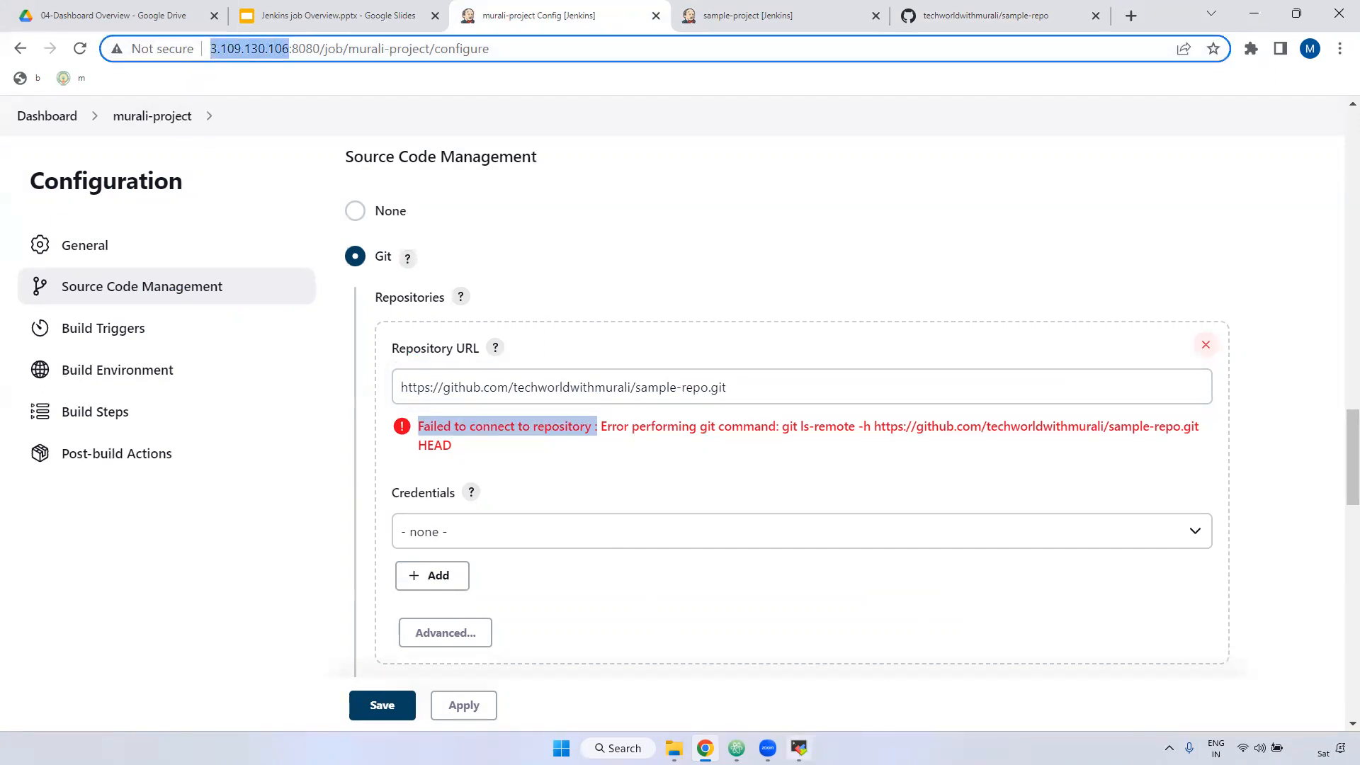
left_click(799, 748)
key("Return")
key("Return")
key("Return")
key("Return")
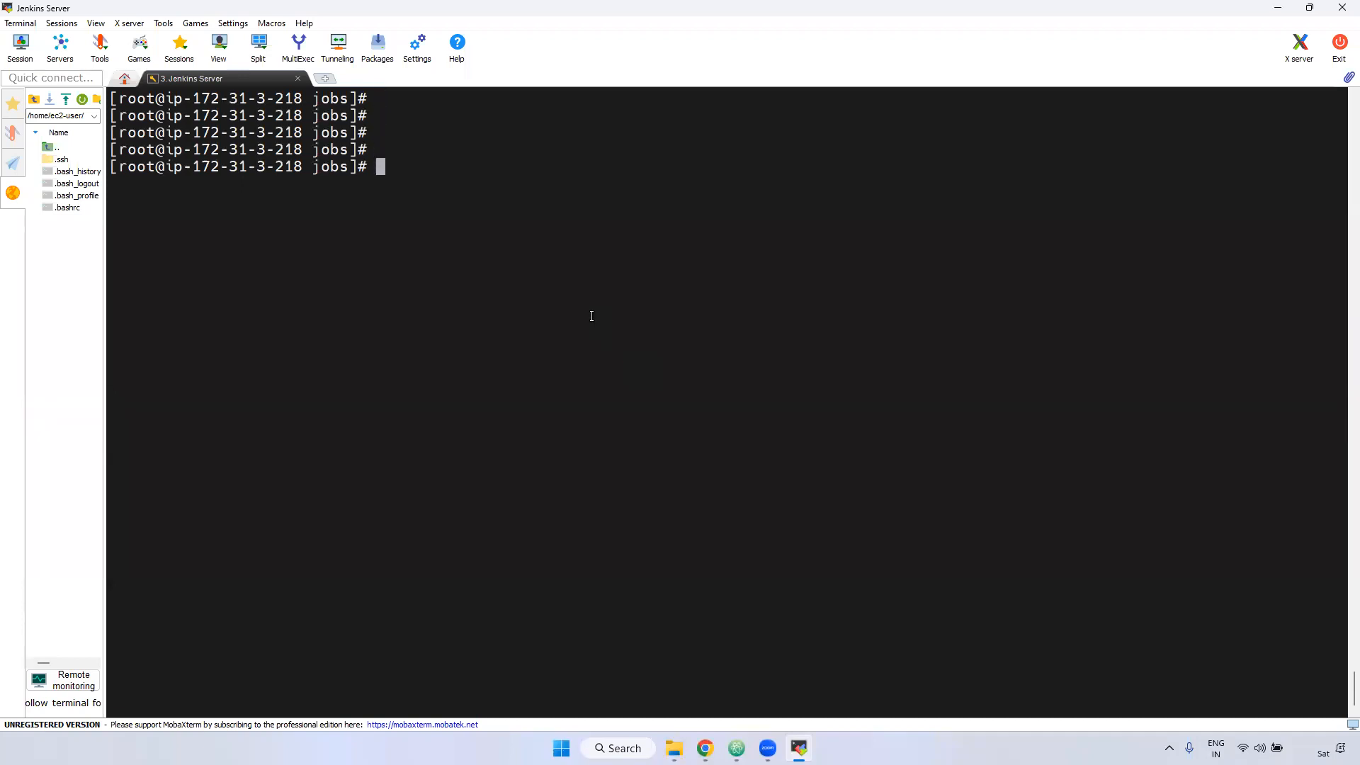
Step: Run git --version to confirm git is not installed on the server
type("git --version")
key("Return")
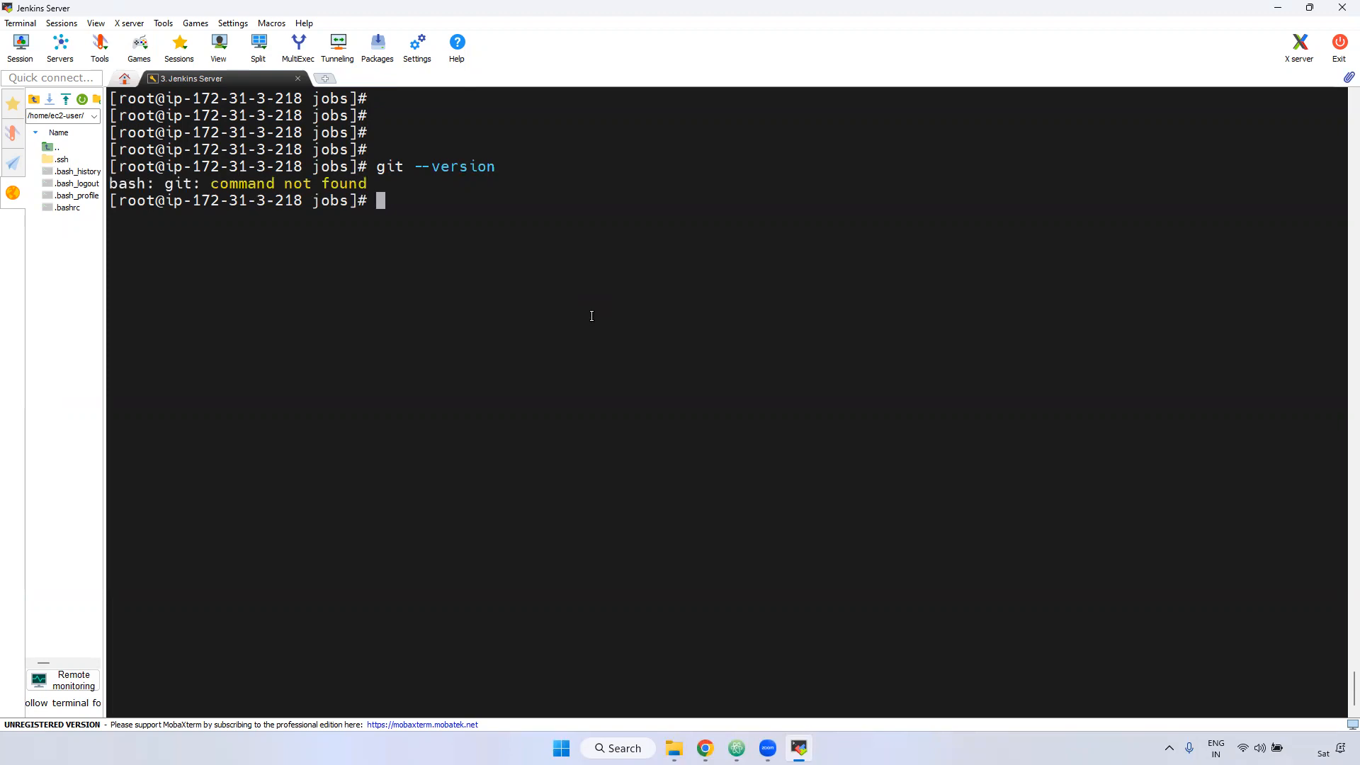
left_click_drag(169, 188, 372, 186)
left_click(650, 270)
Step: Install git with 'yum install git -y', then return to the Jenkins configuration
type("yum install git -y")
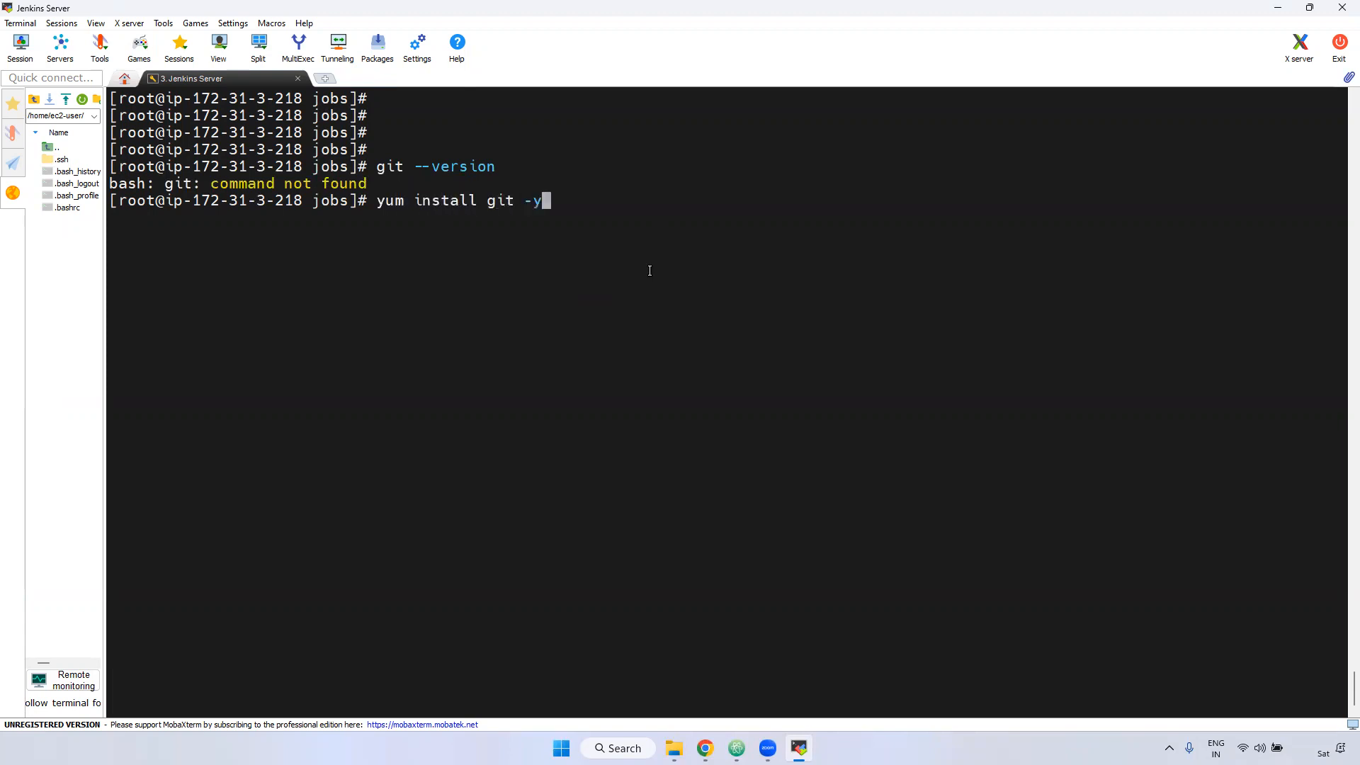
key("Return")
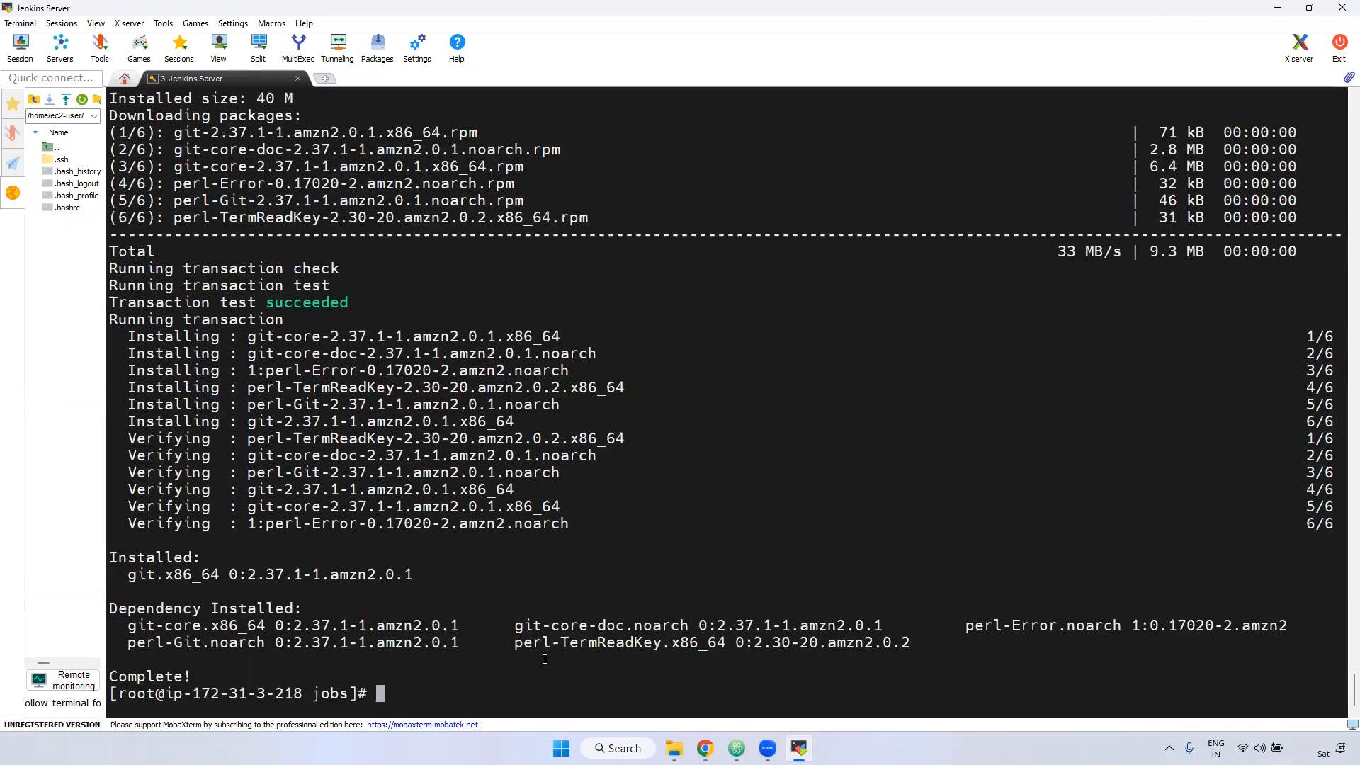
key("alt+Tab")
double_click(511, 424)
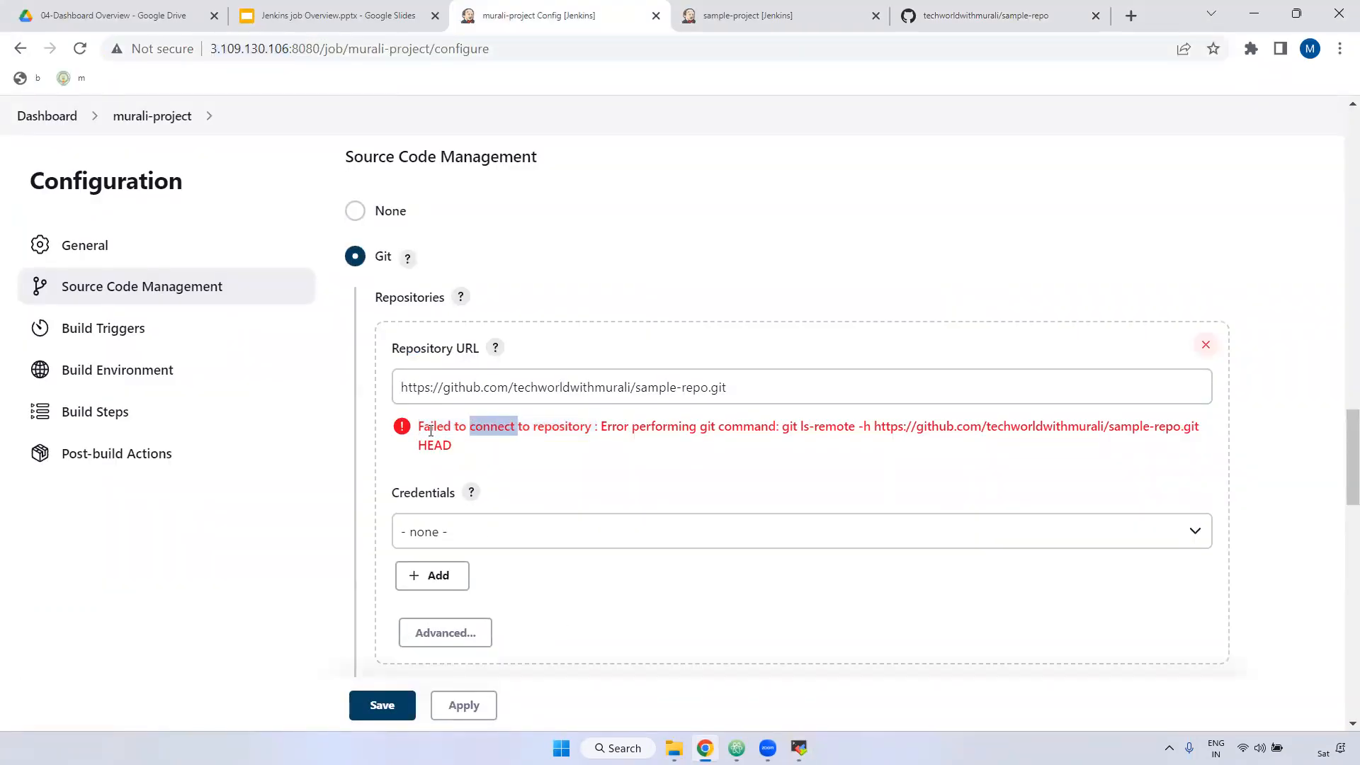
Step: Apply and save murali-project's configuration, then reopen its configuration page
left_click_drag(423, 426, 610, 424)
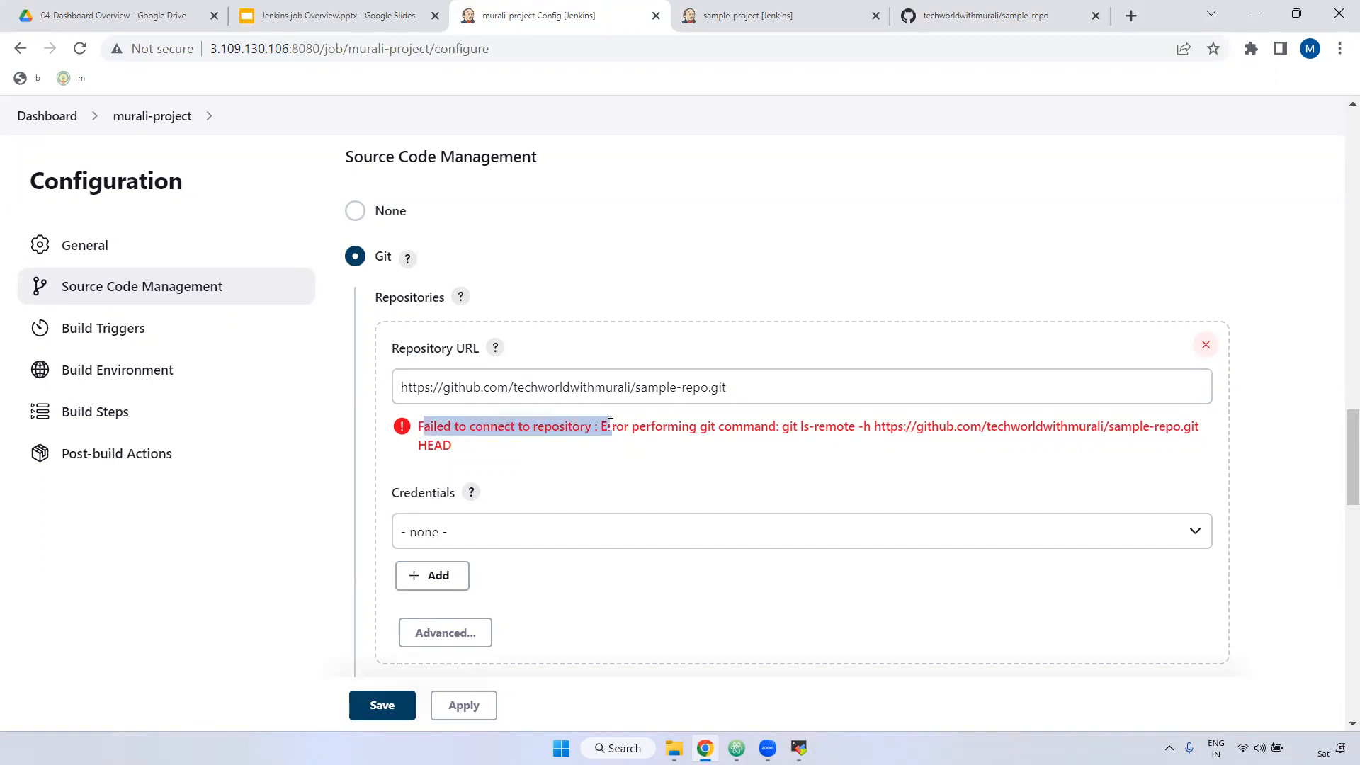
left_click_drag(625, 426, 779, 427)
left_click(463, 705)
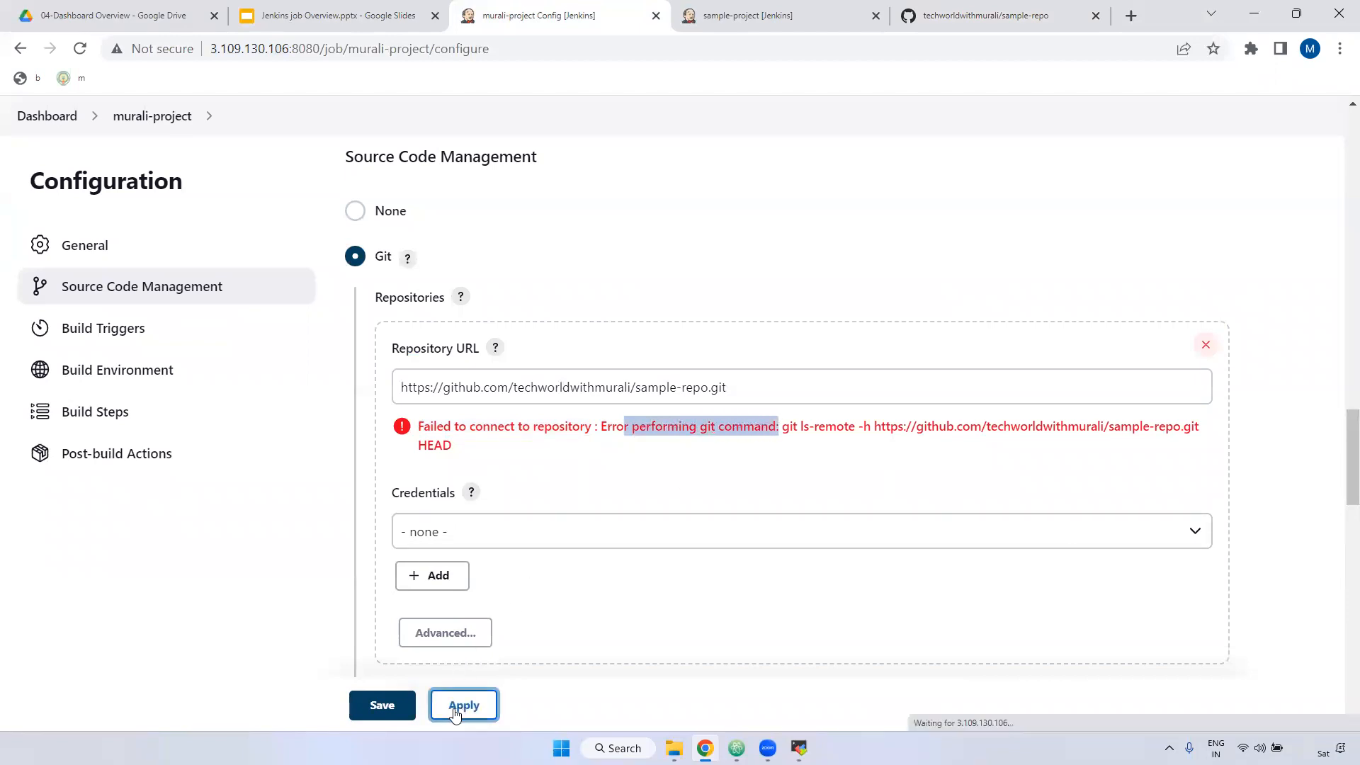
left_click(389, 706)
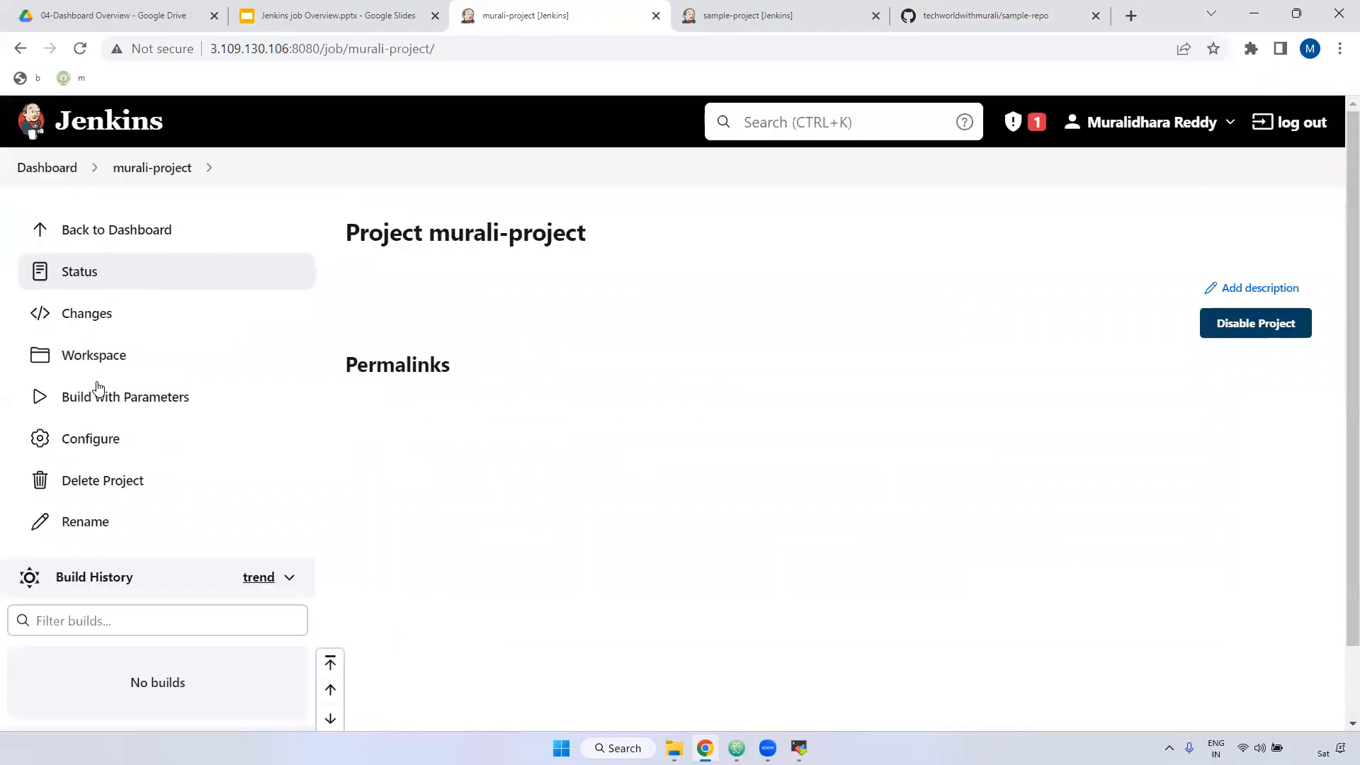
left_click(90, 440)
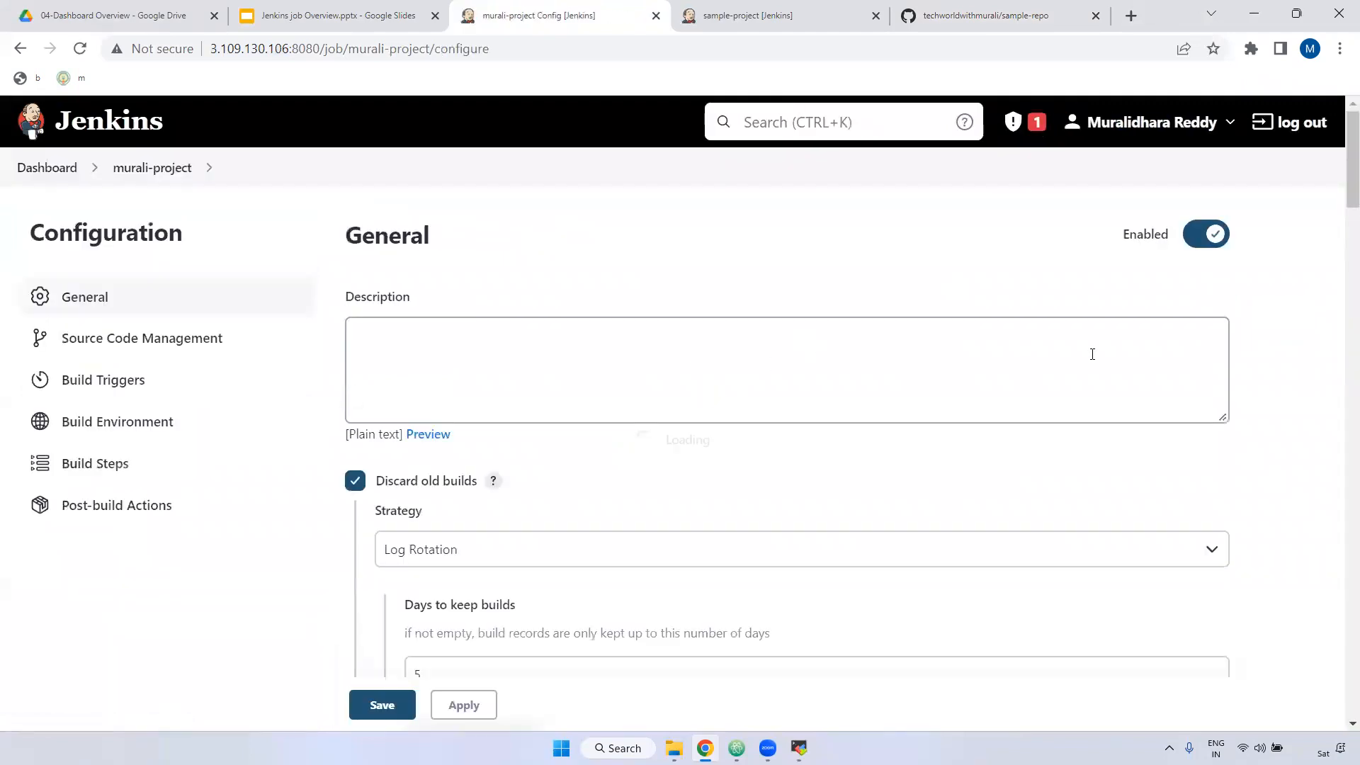
scroll(1094, 361, "down", 5)
scroll(1098, 395, "down", 15)
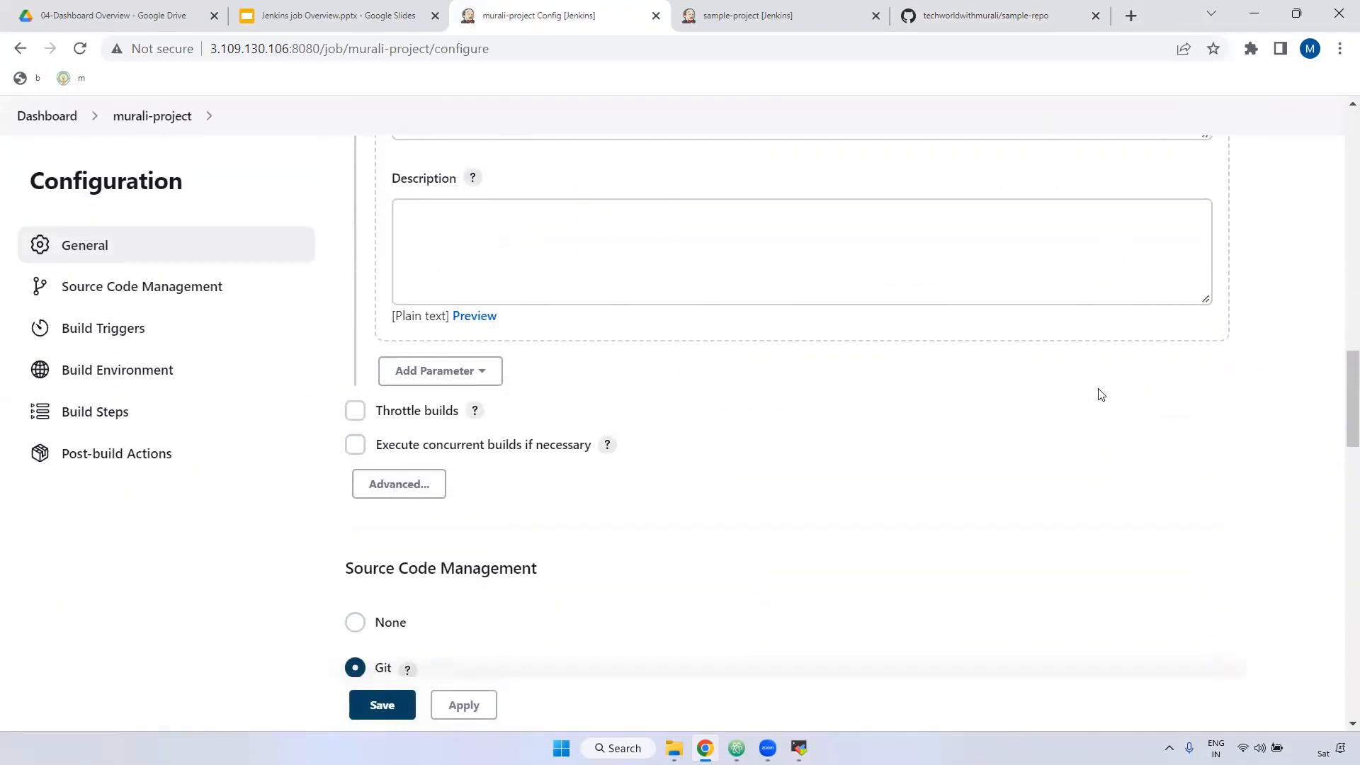
Step: Confirm the sample-repo URL shows no error, review the credentials list, and begin adding a credential
left_click(777, 241)
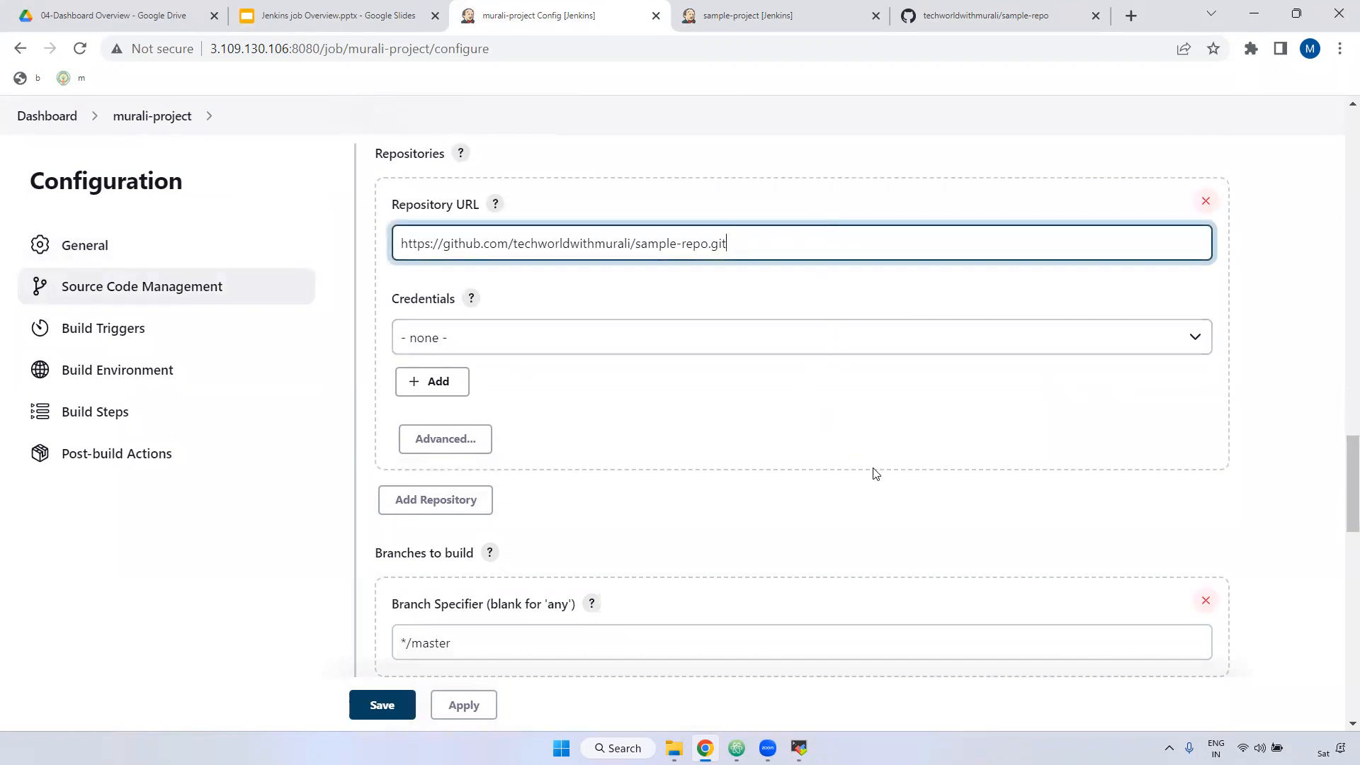
left_click(799, 748)
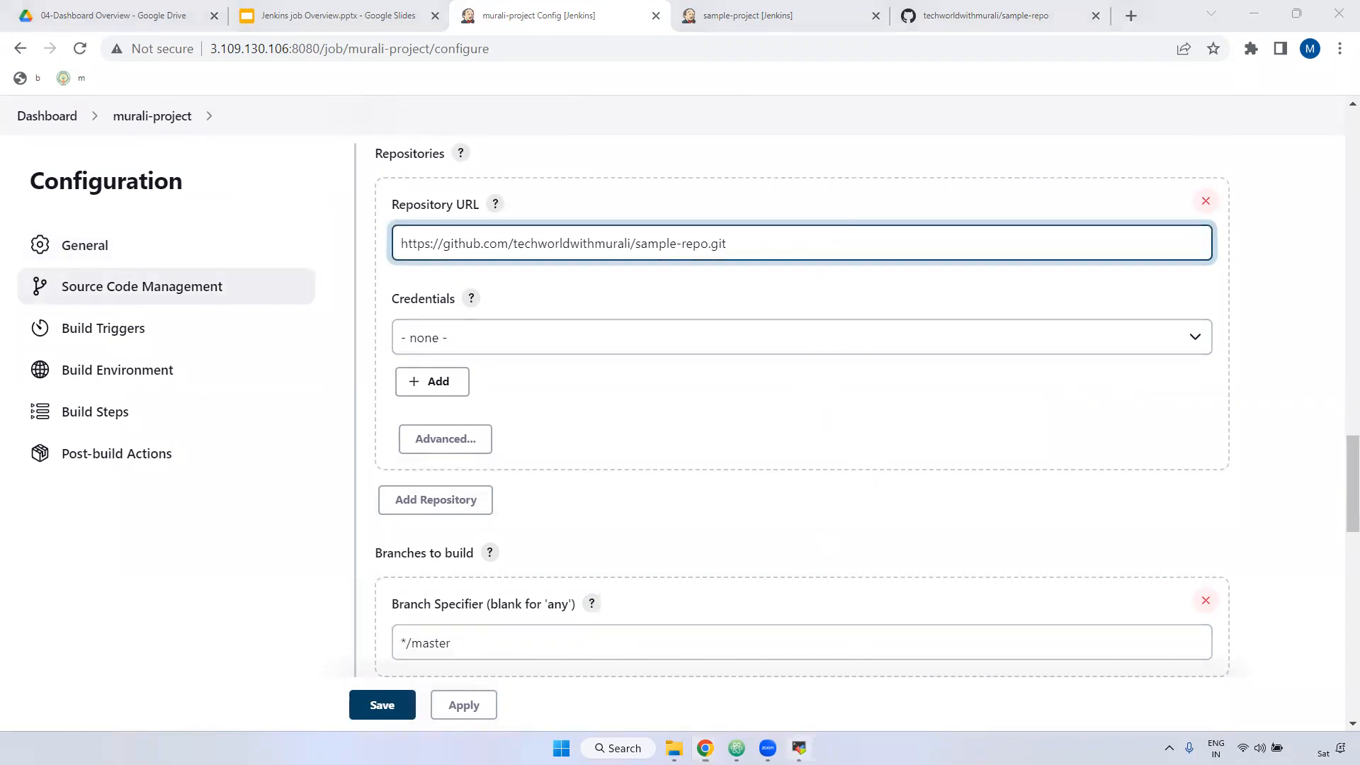
key("alt+Tab")
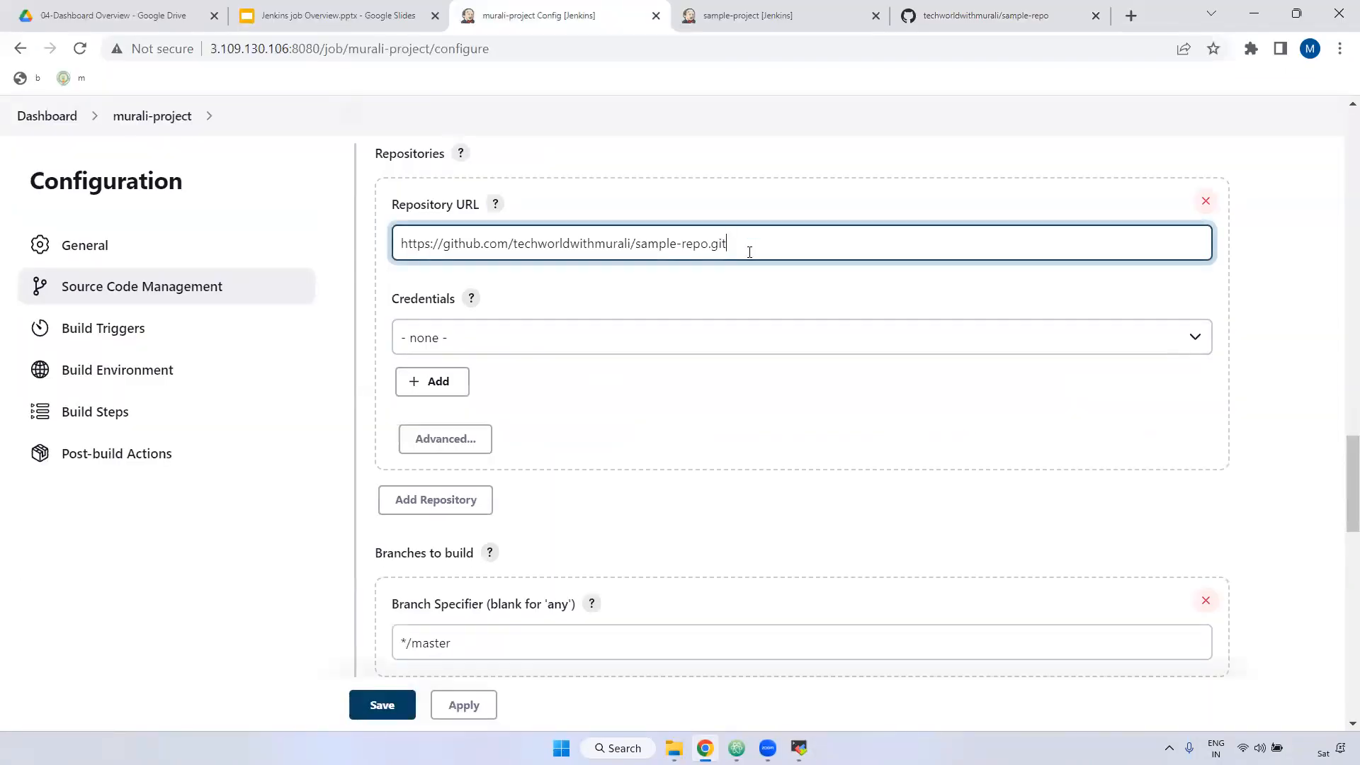
left_click_drag(744, 245, 473, 245)
left_click_drag(392, 300, 457, 303)
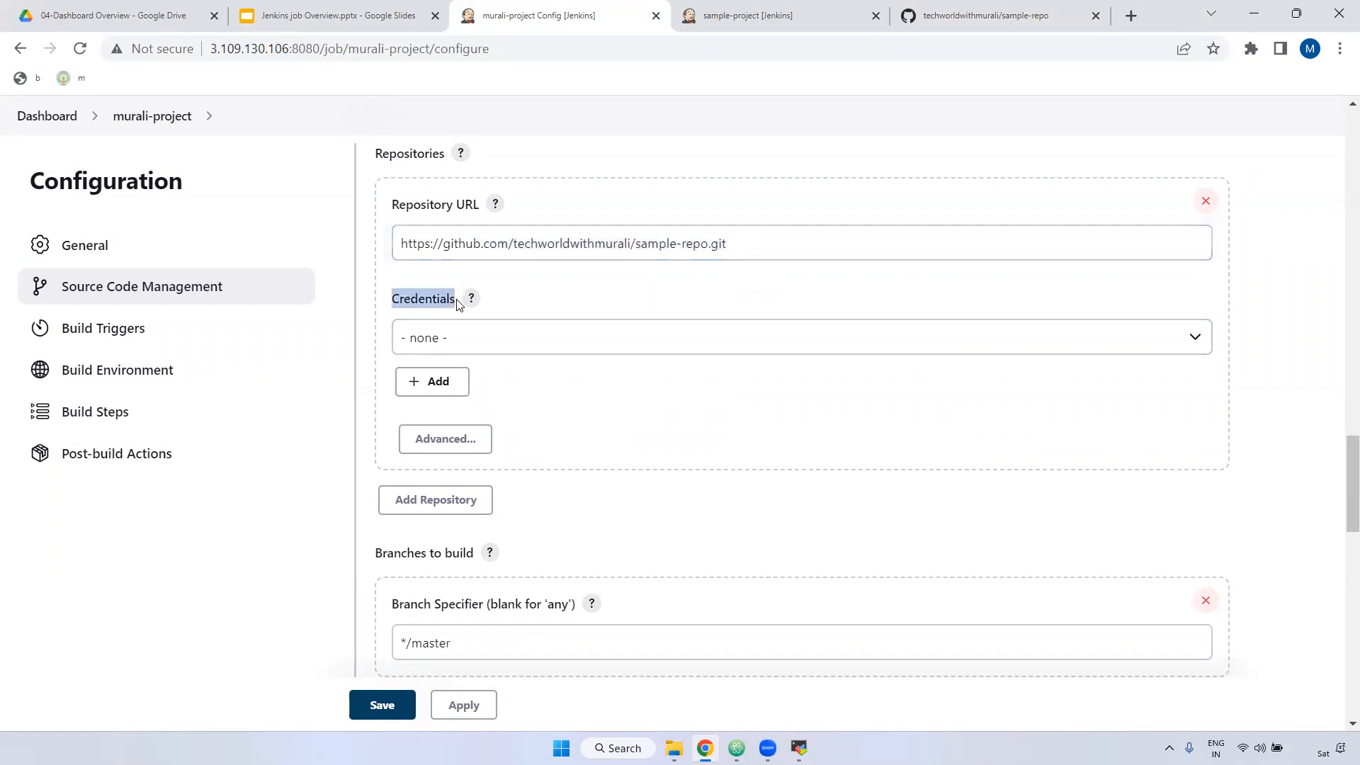
left_click(541, 341)
left_click_drag(762, 245, 401, 242)
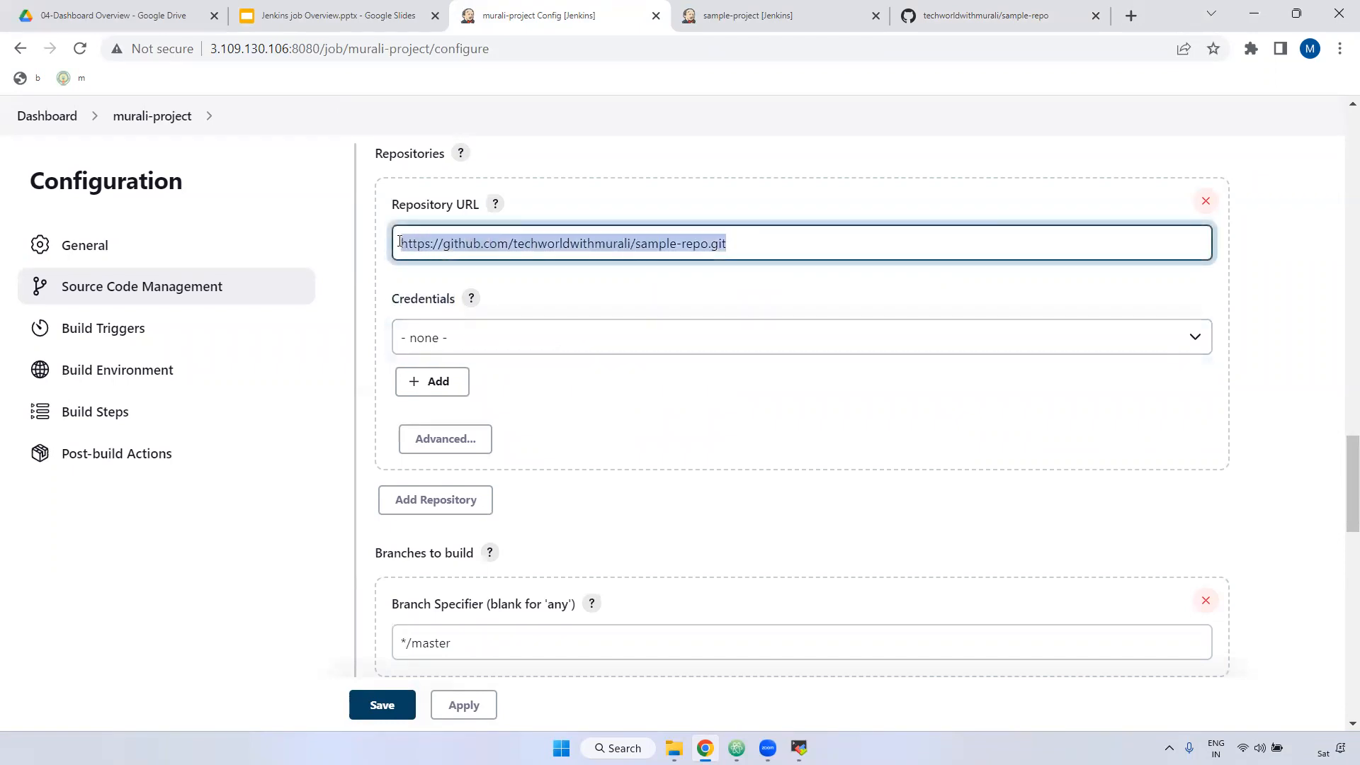
left_click(523, 347)
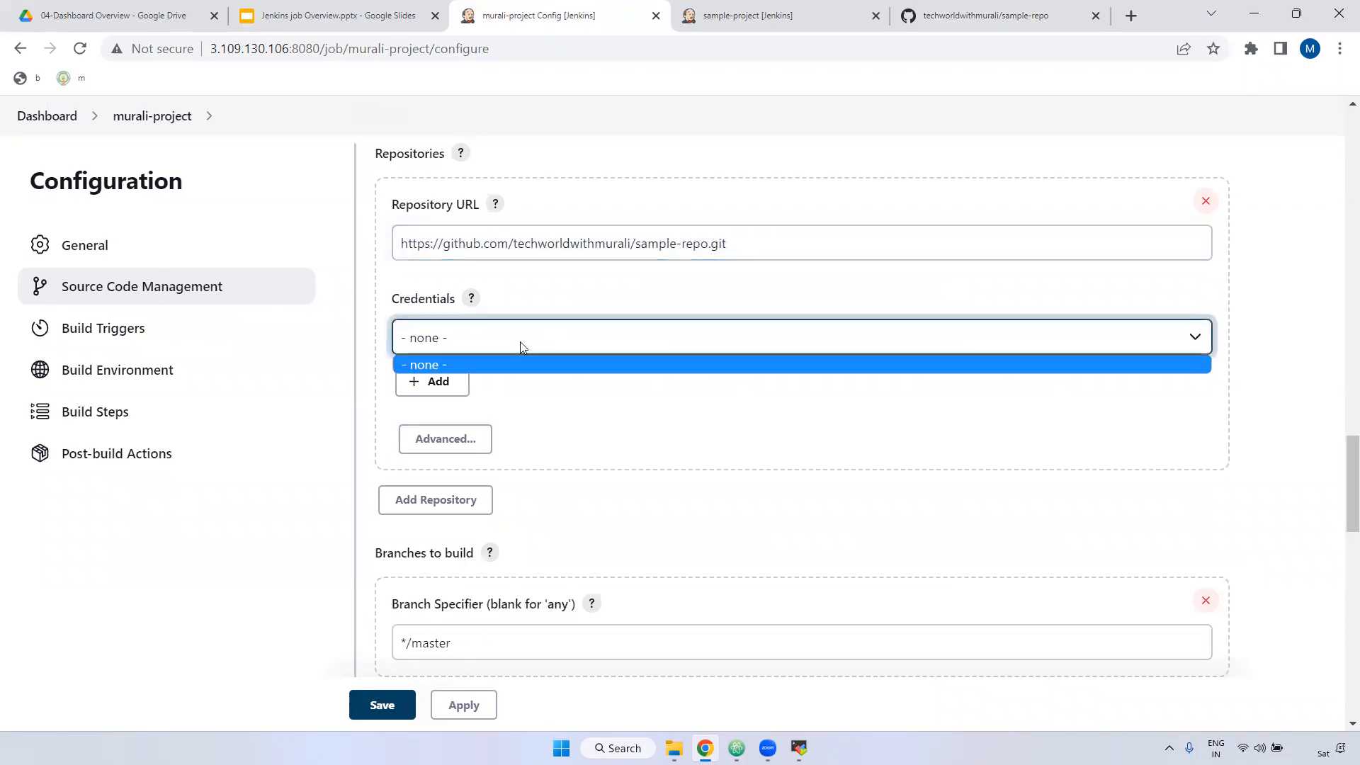
left_click(612, 419)
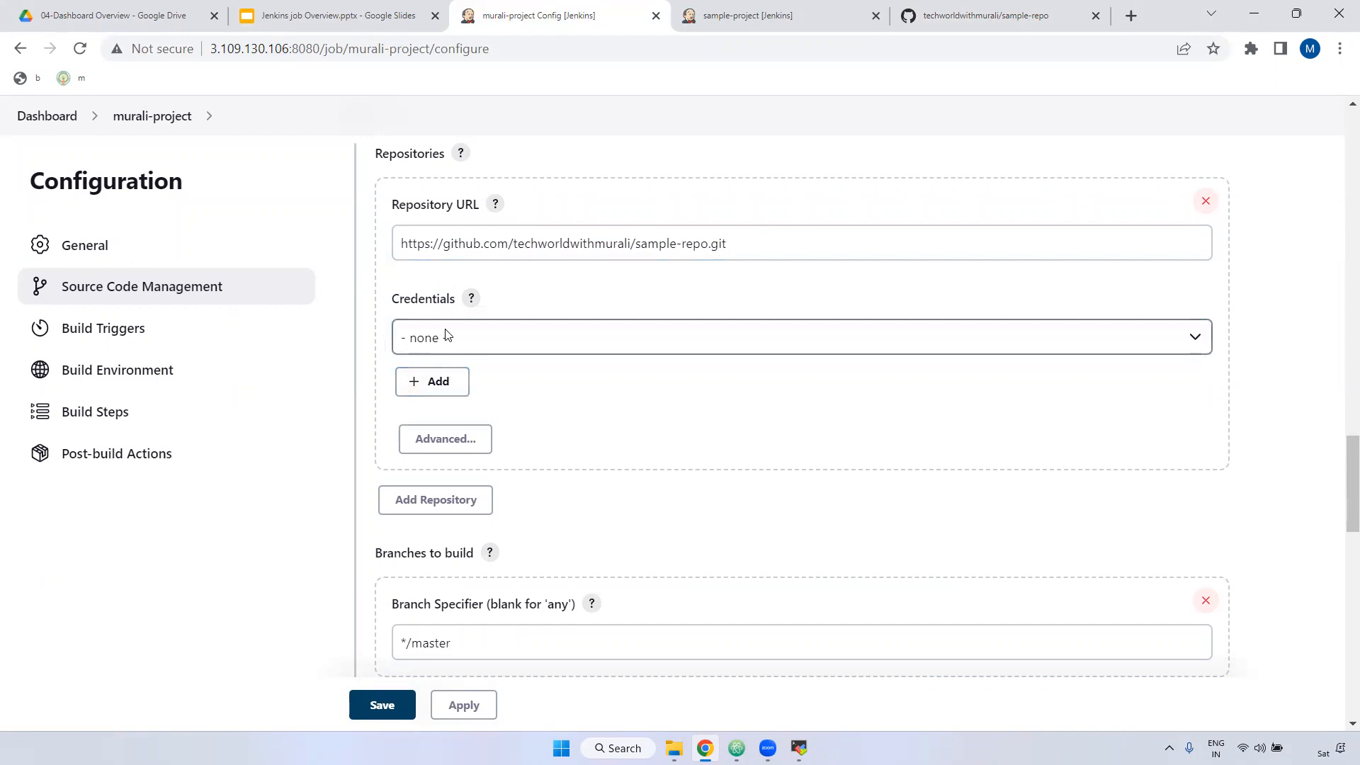
left_click(439, 382)
Step: Open the Jenkins credentials provider form with Global domain and kind Username with password
left_click(441, 418)
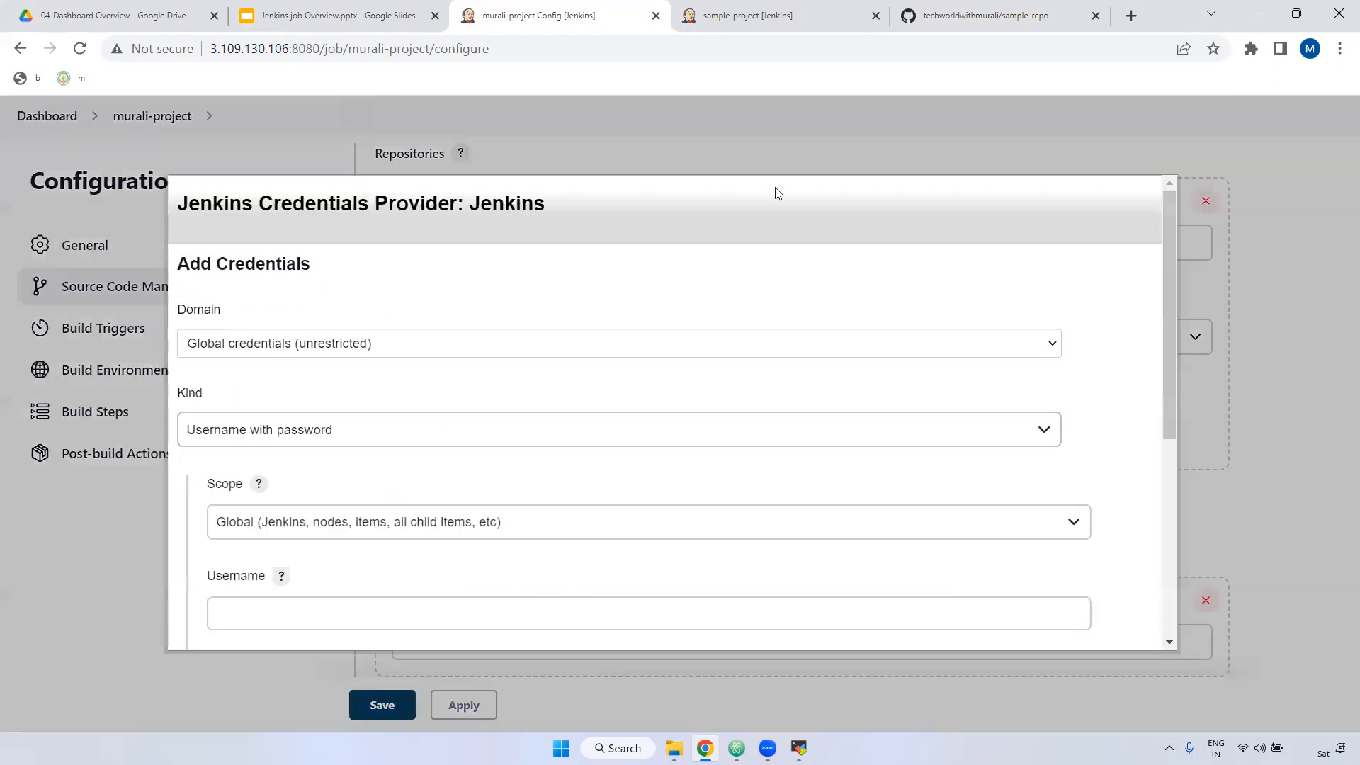
left_click_drag(186, 309, 275, 316)
left_click(306, 346)
left_click(335, 347)
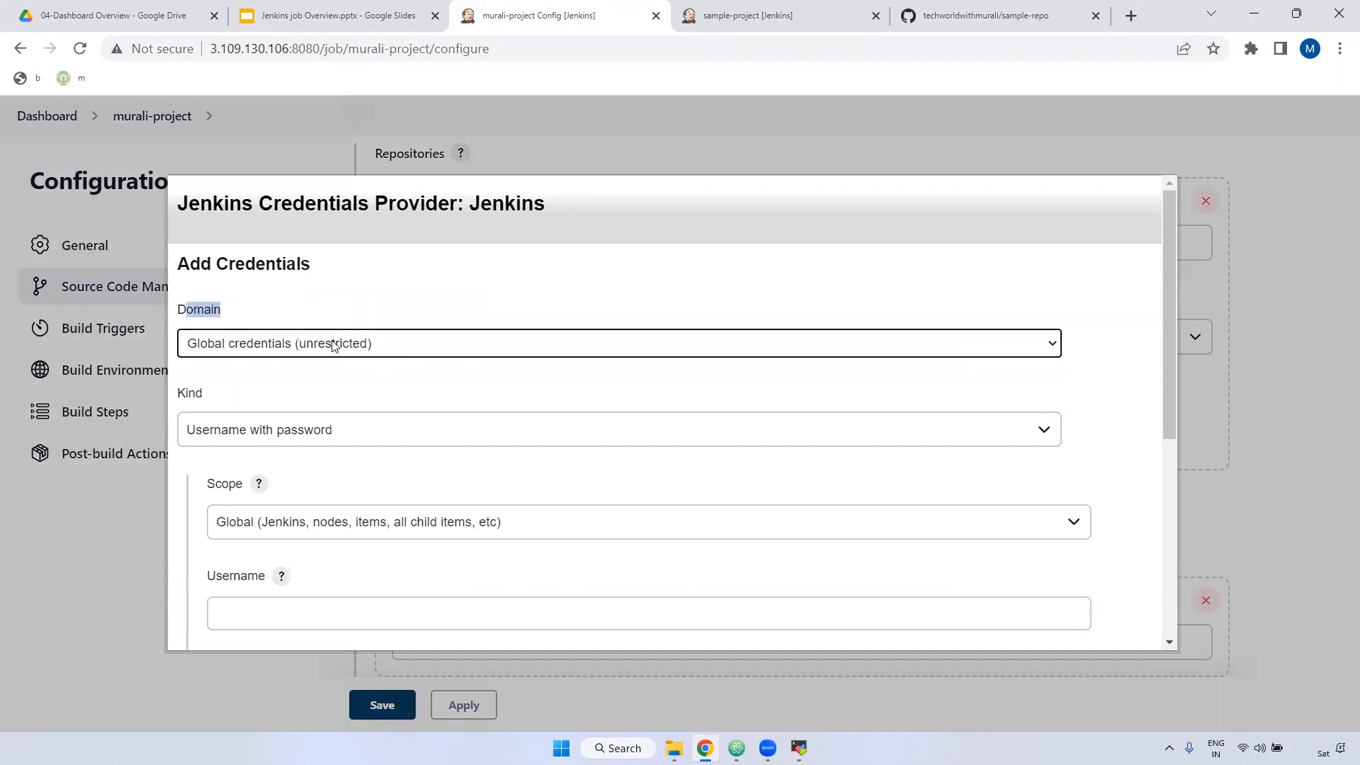
double_click(185, 394)
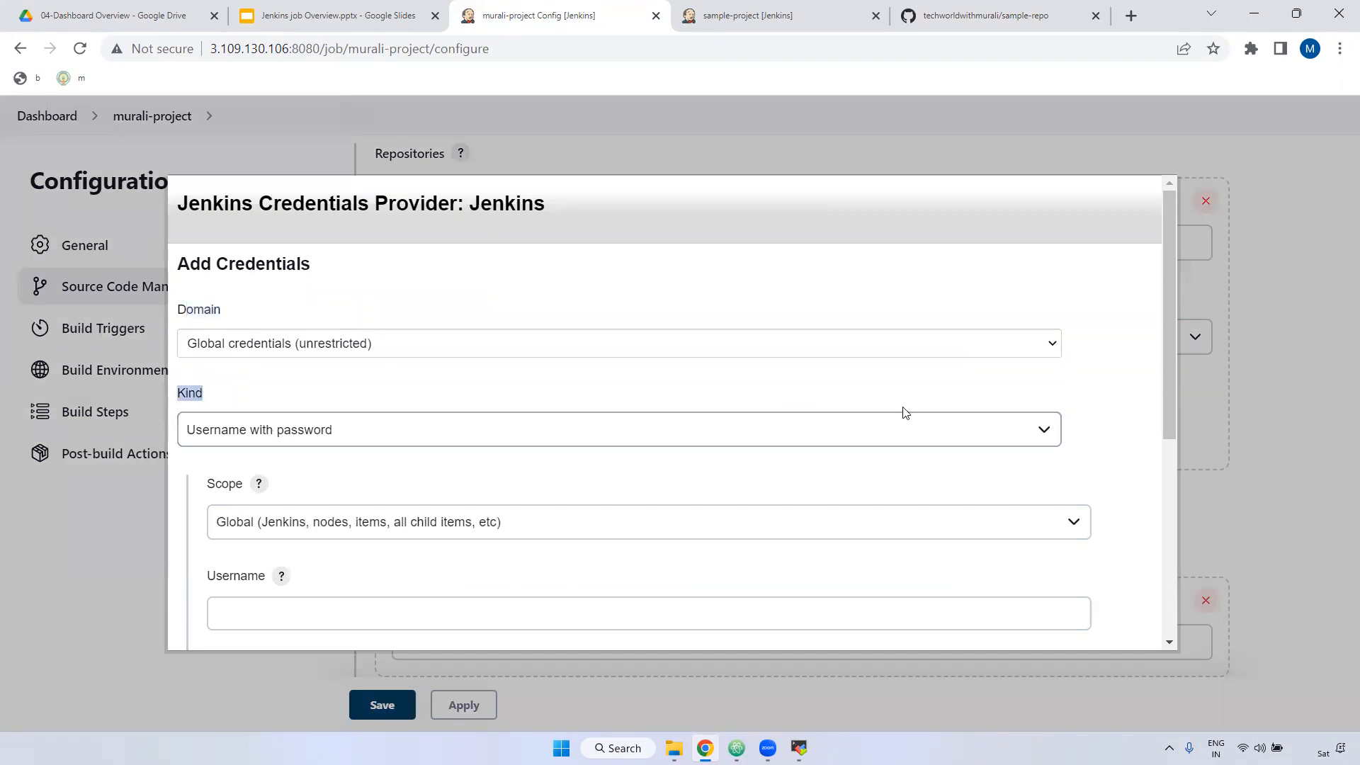
scroll(886, 409, "down", 3)
scroll(872, 409, "up", 2)
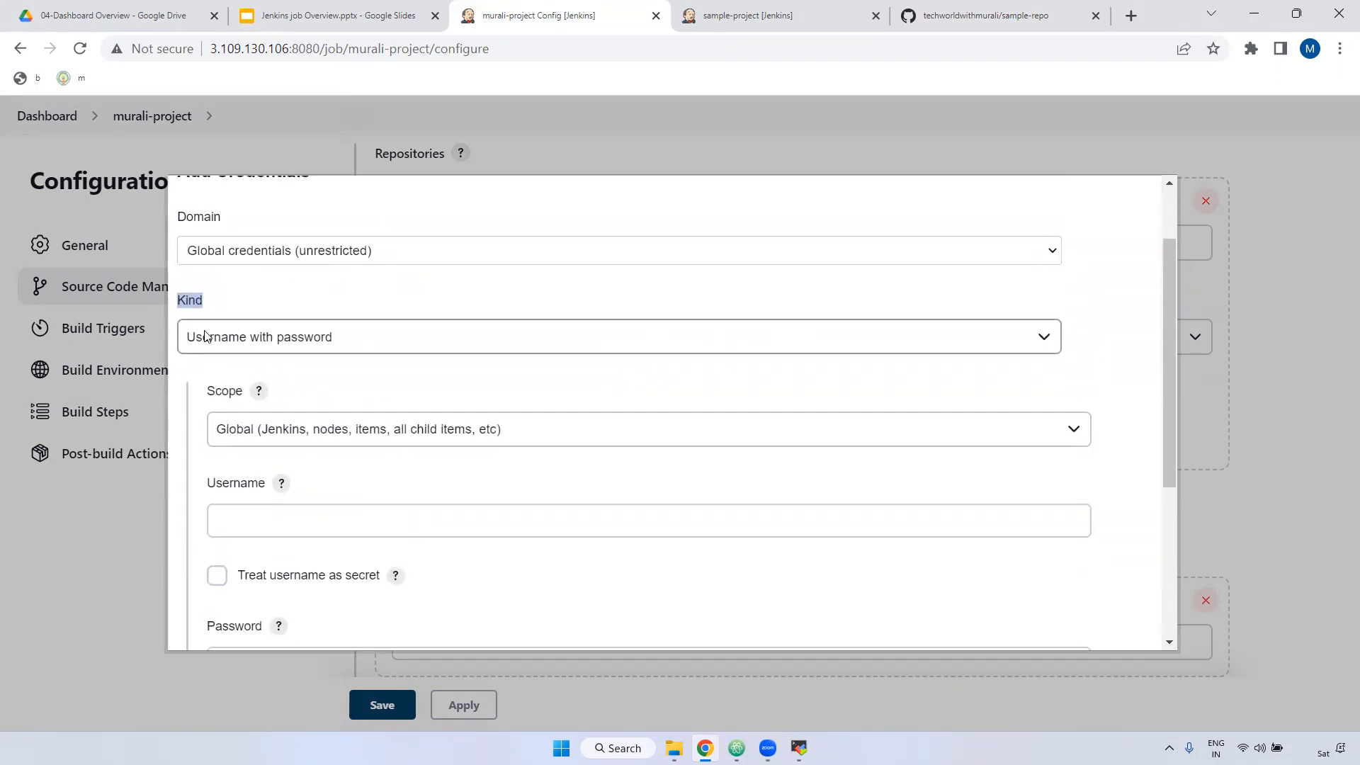
left_click(353, 344)
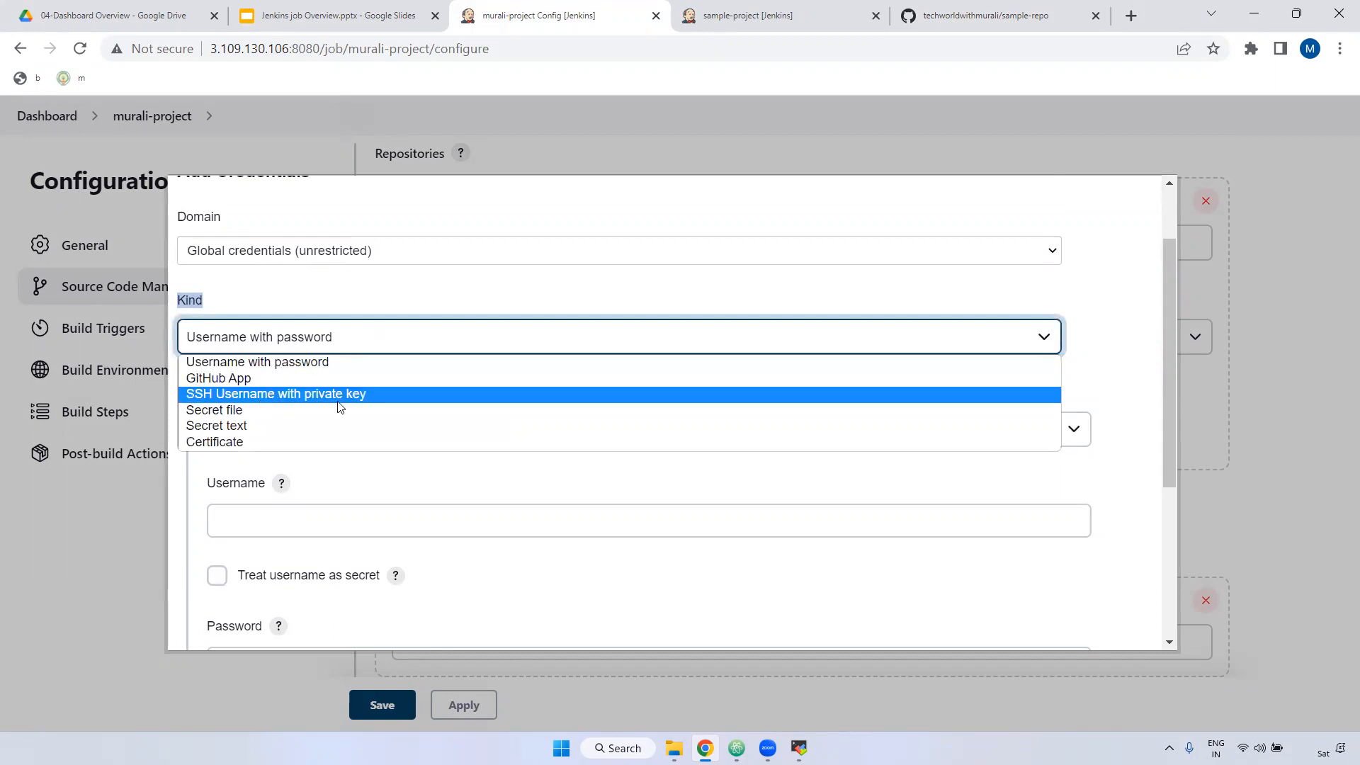
left_click(273, 367)
Step: Keep scope Global and enter the GitHub account's e-mail address as the username
scroll(225, 216, "down", 3)
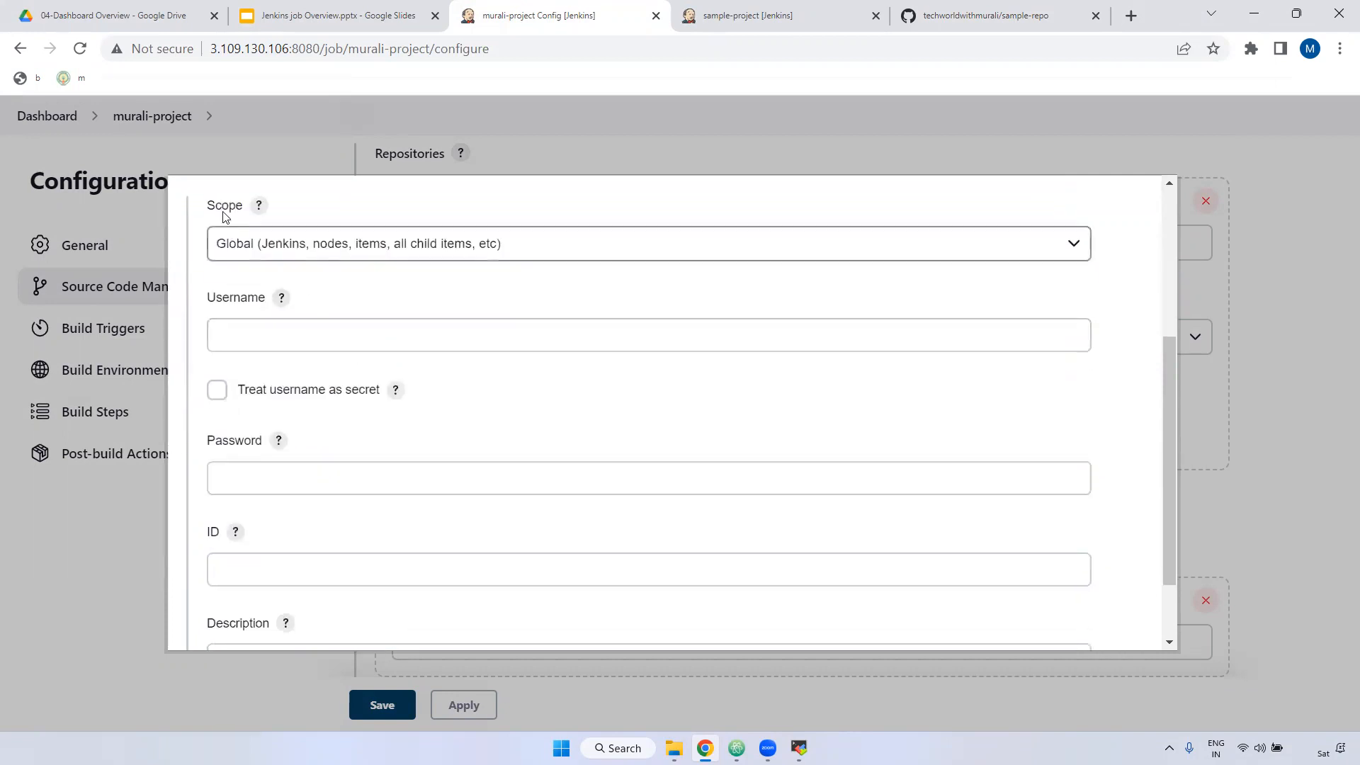
left_click(291, 243)
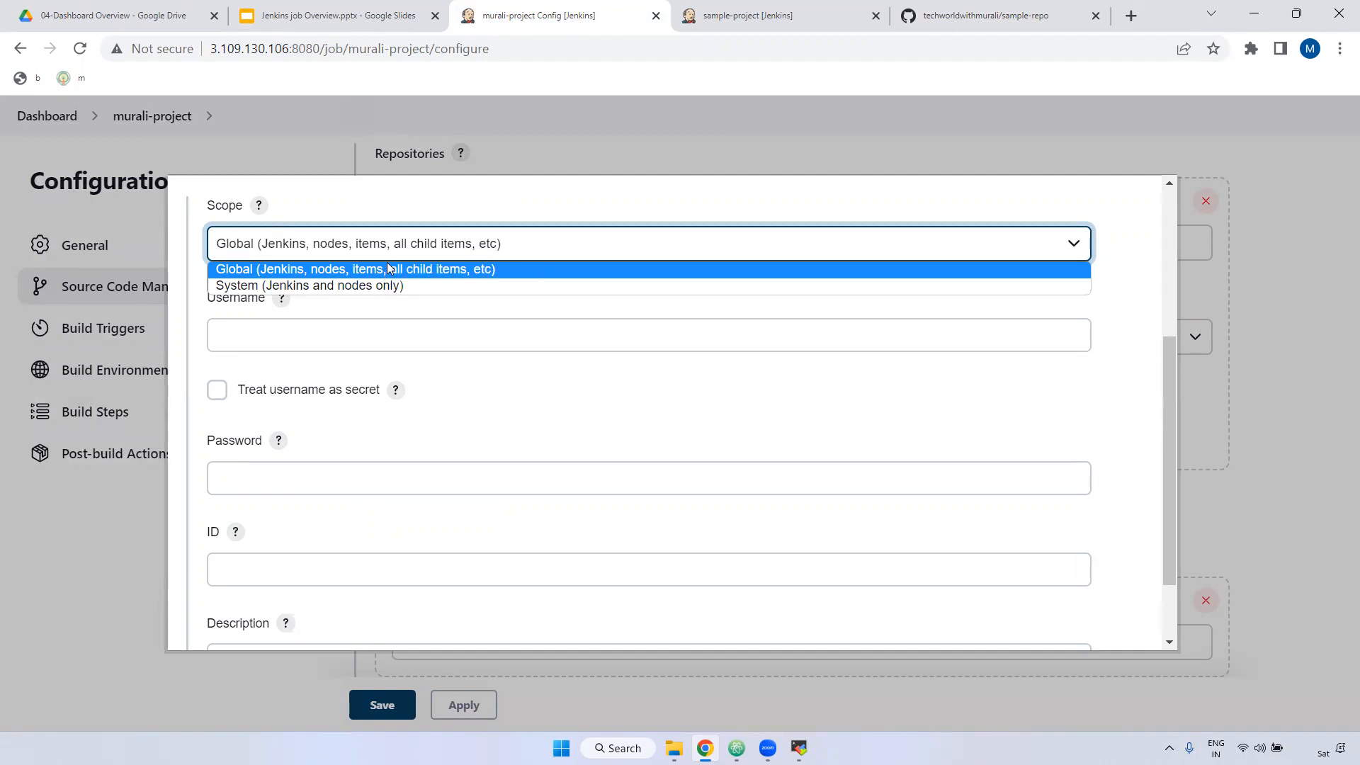
left_click(321, 271)
left_click(269, 338)
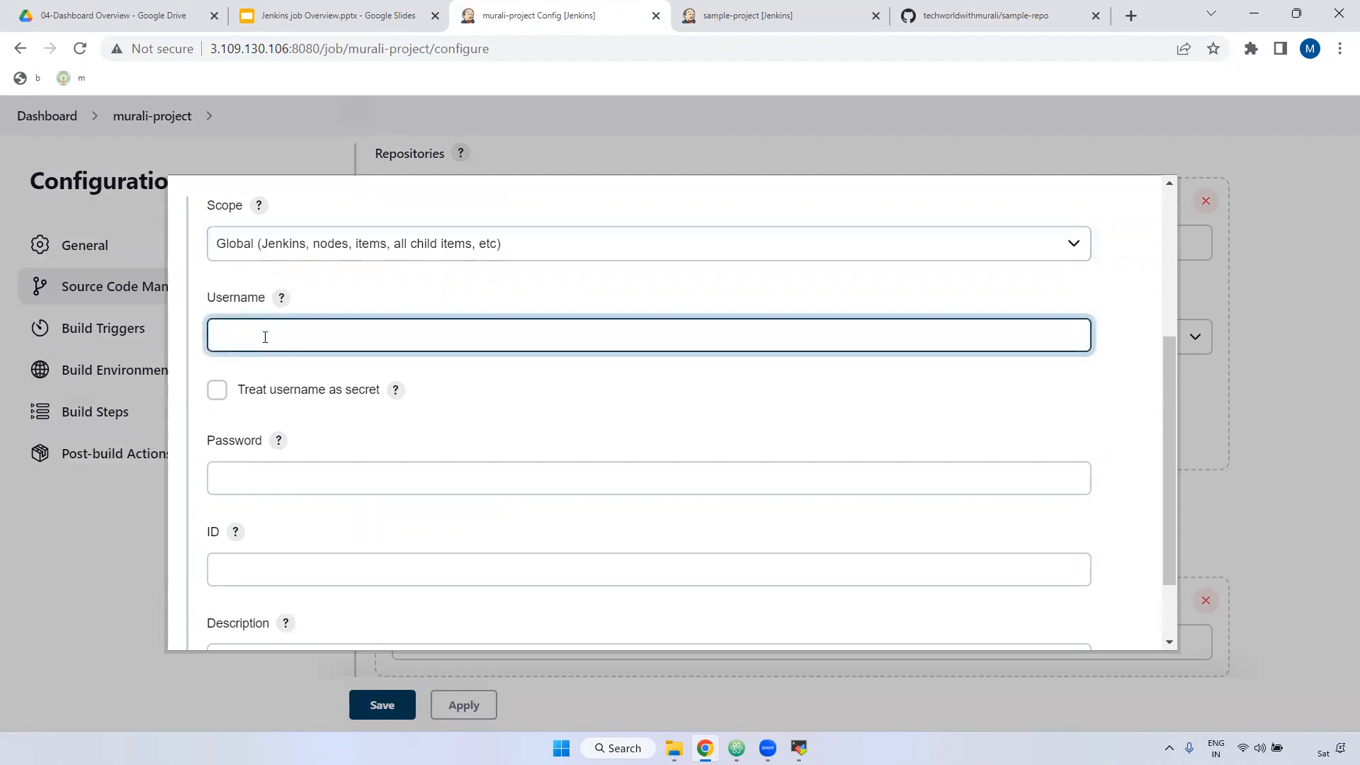
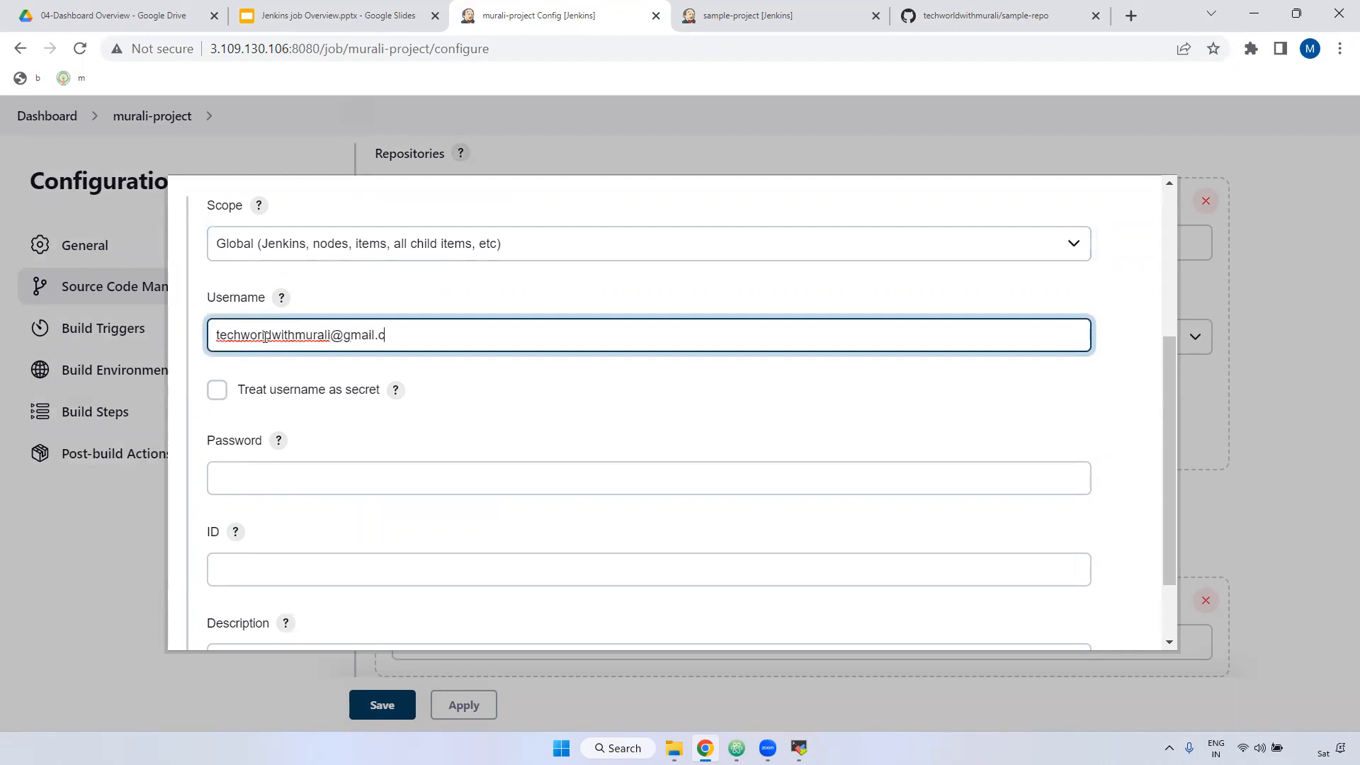
left_click(244, 464)
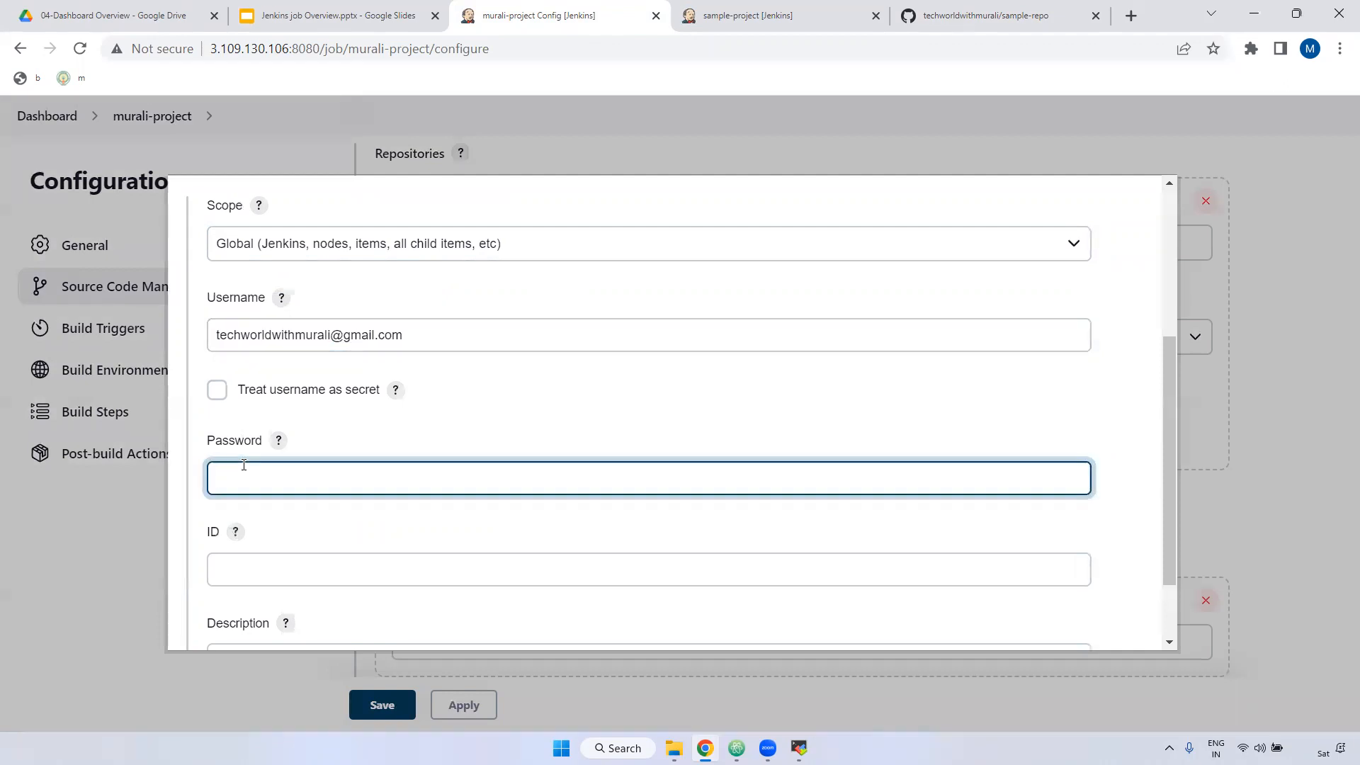
Step: Navigate GitHub Settings > Developer settings > Personal access tokens > Tokens (classic)
left_click(1040, 20)
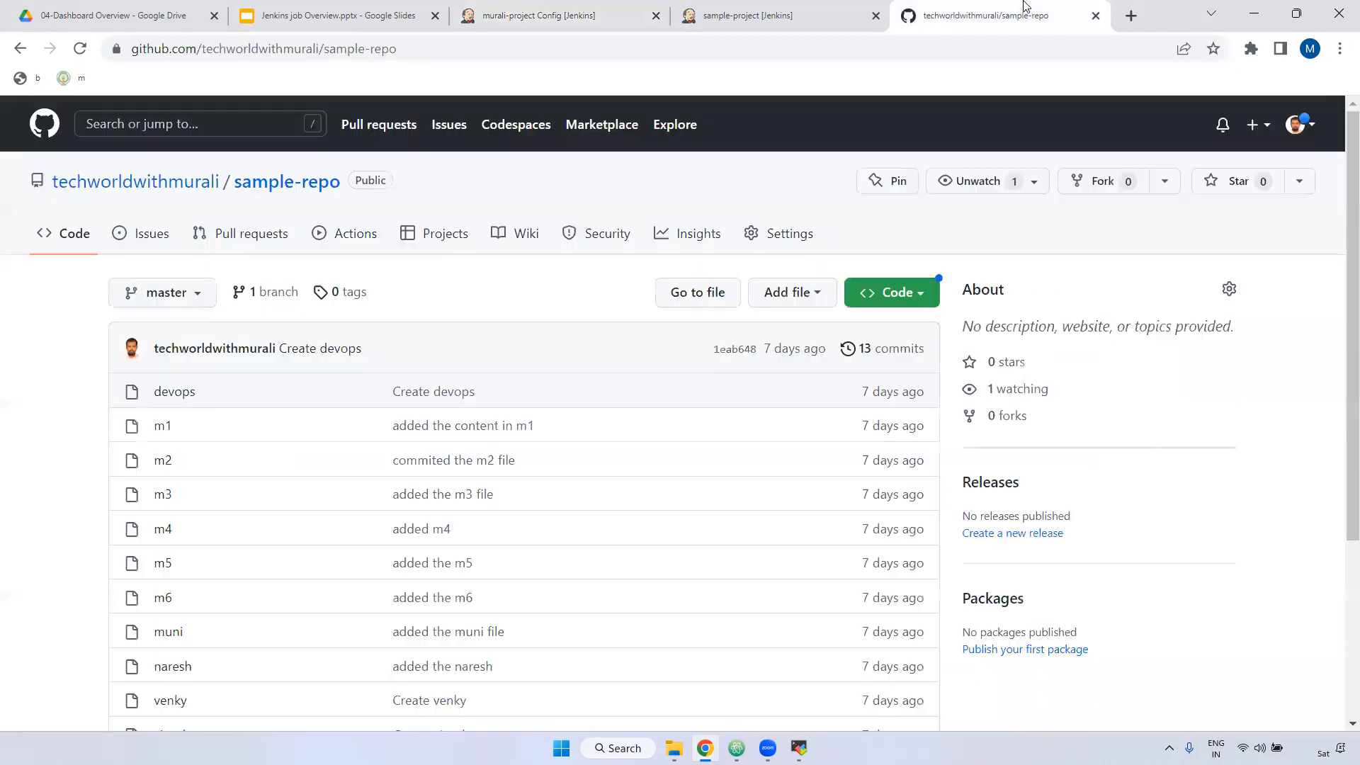
left_click(1309, 126)
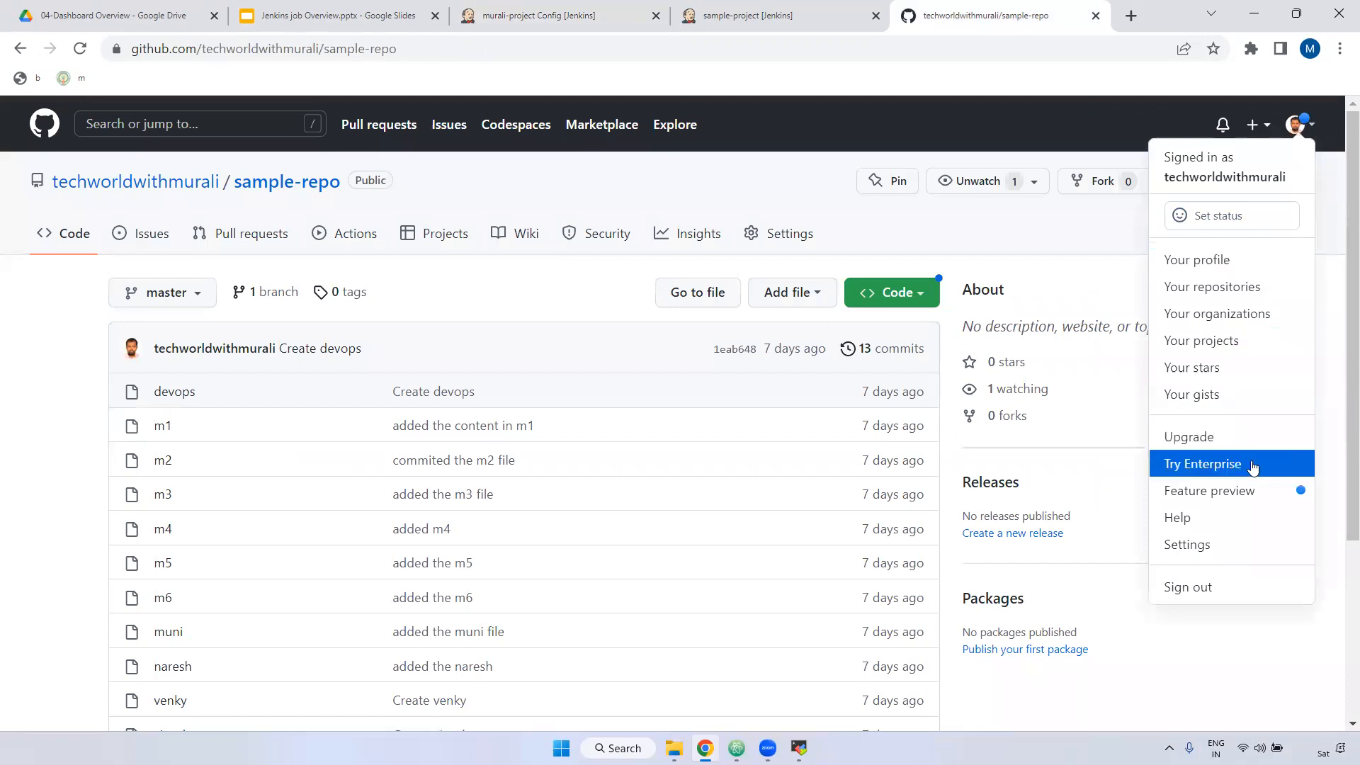
left_click(1232, 547)
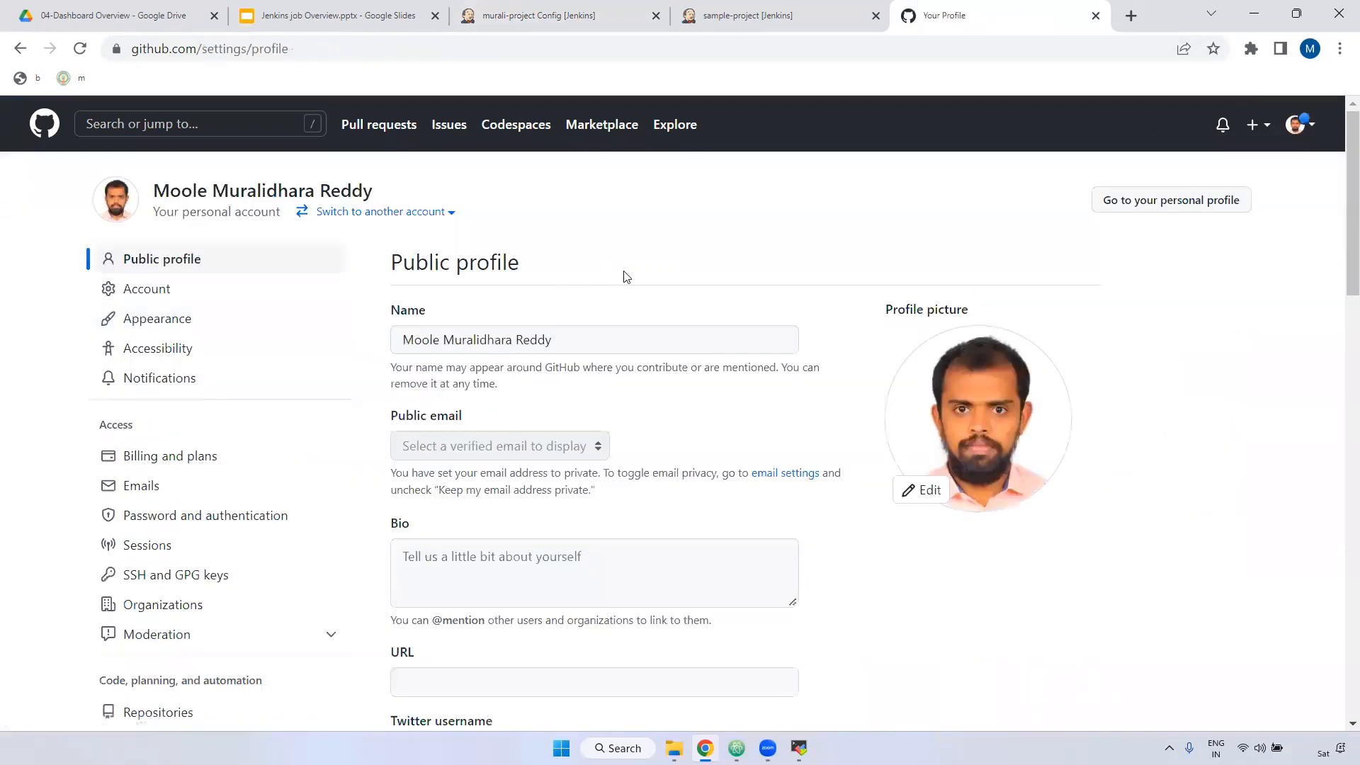
scroll(285, 492, "down", 12)
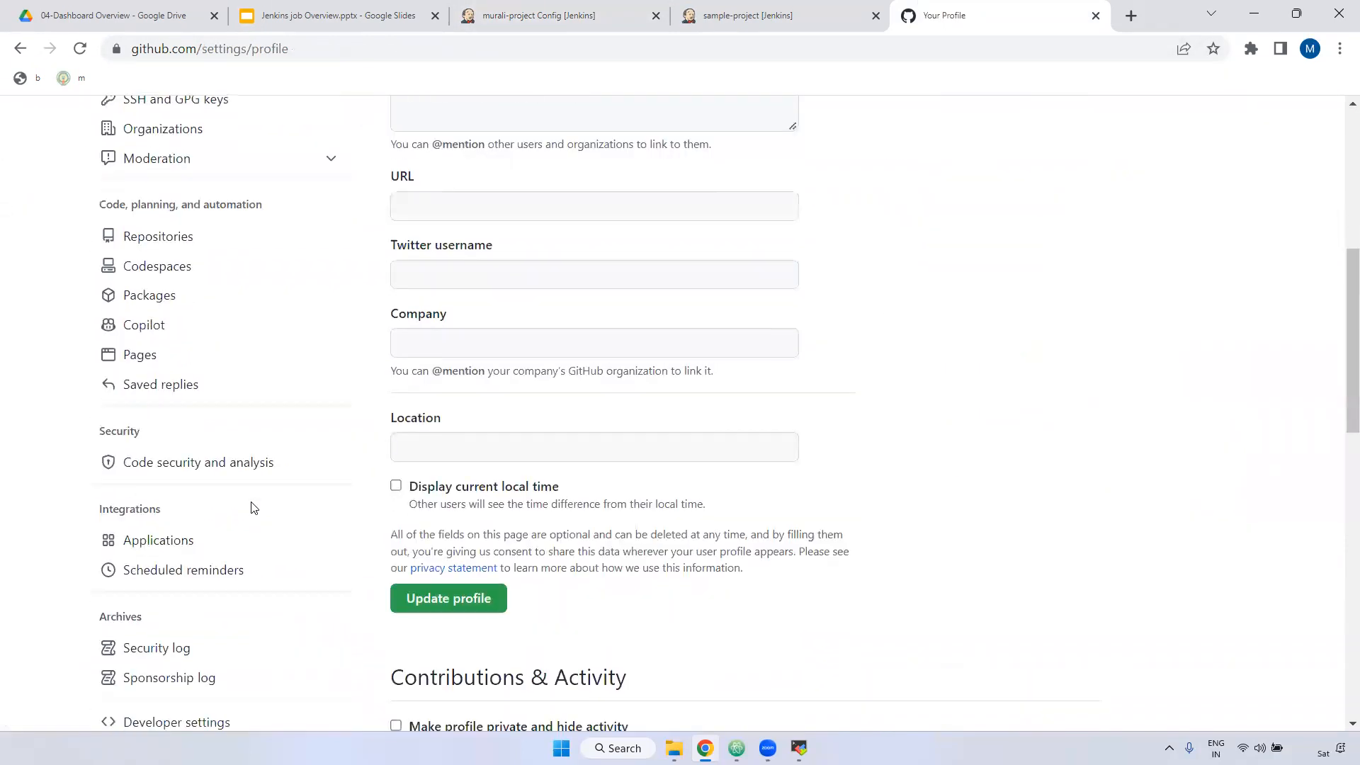
left_click(190, 370)
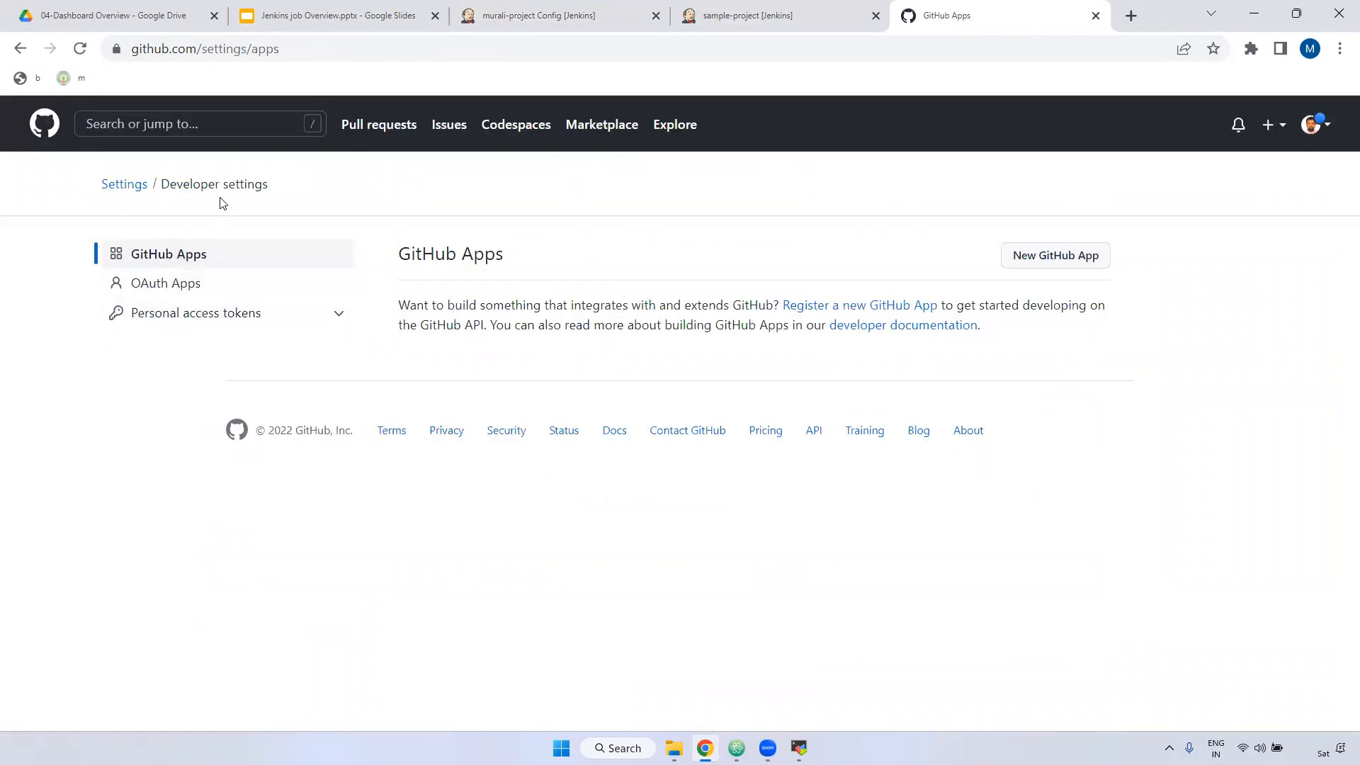
left_click(205, 315)
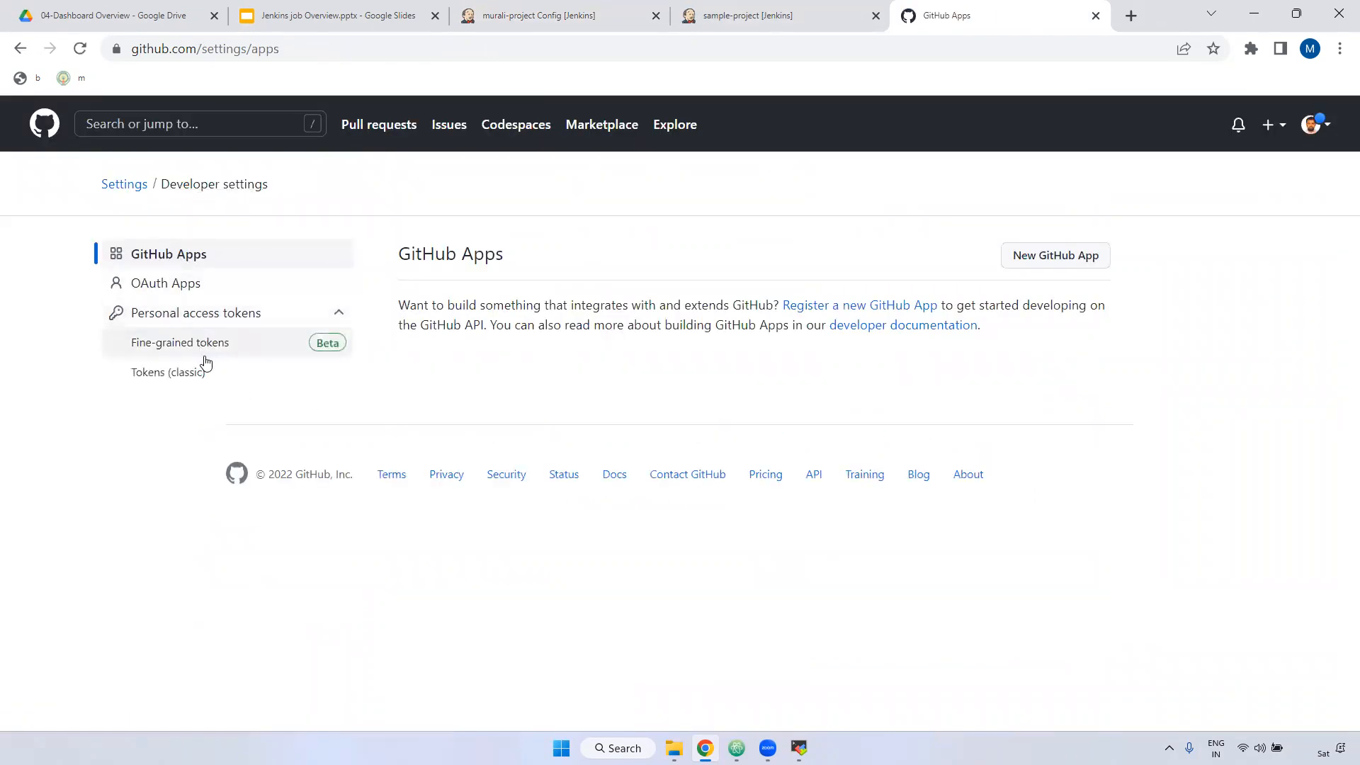
left_click(202, 383)
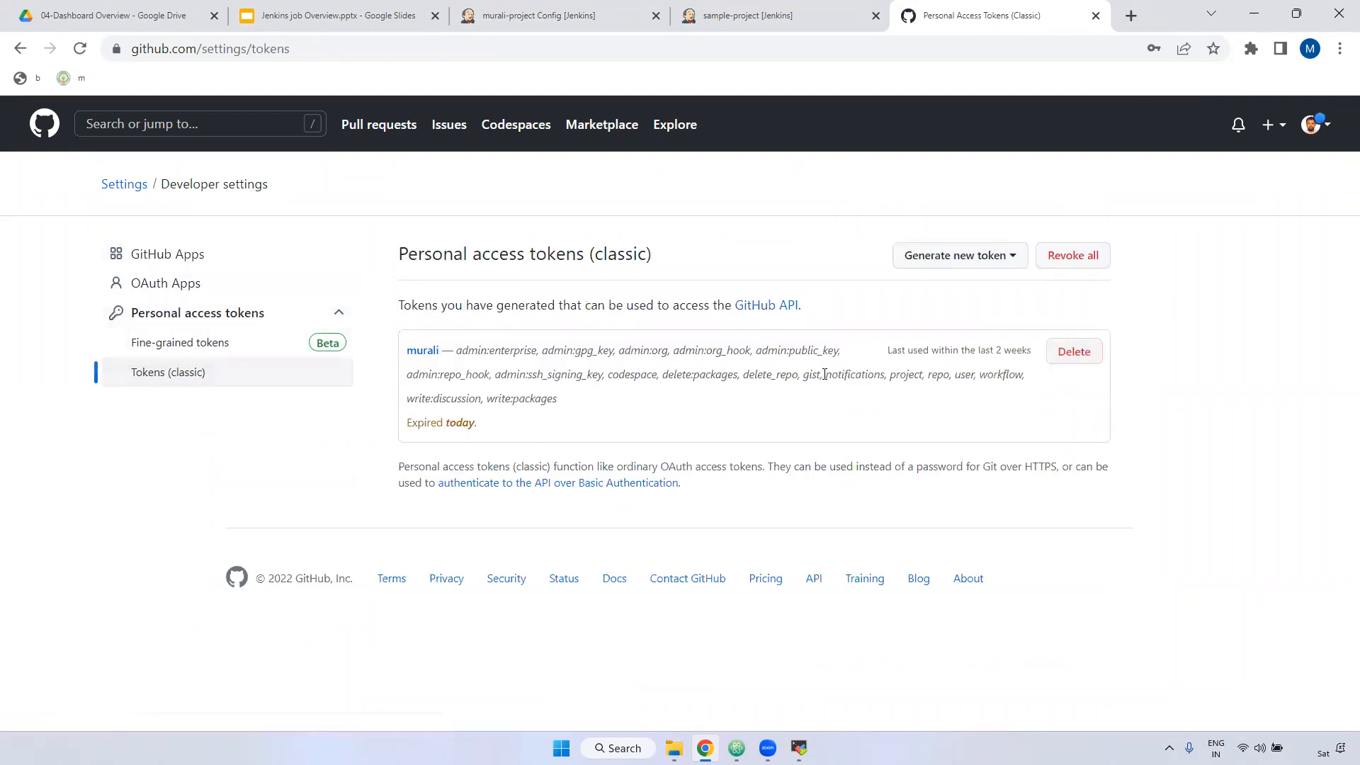
left_click(1011, 255)
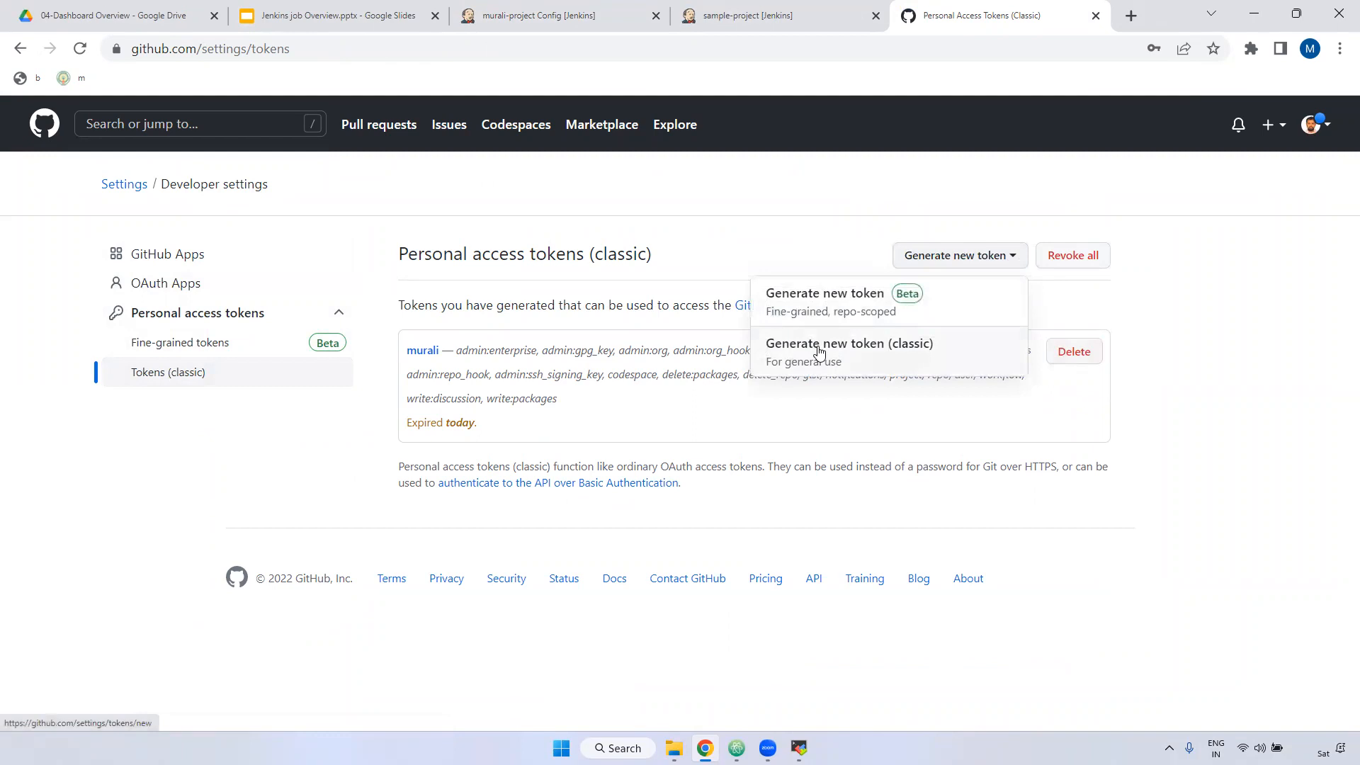
Step: Start a new classic token noted jenkins-user, expiring in 7 days
left_click(804, 360)
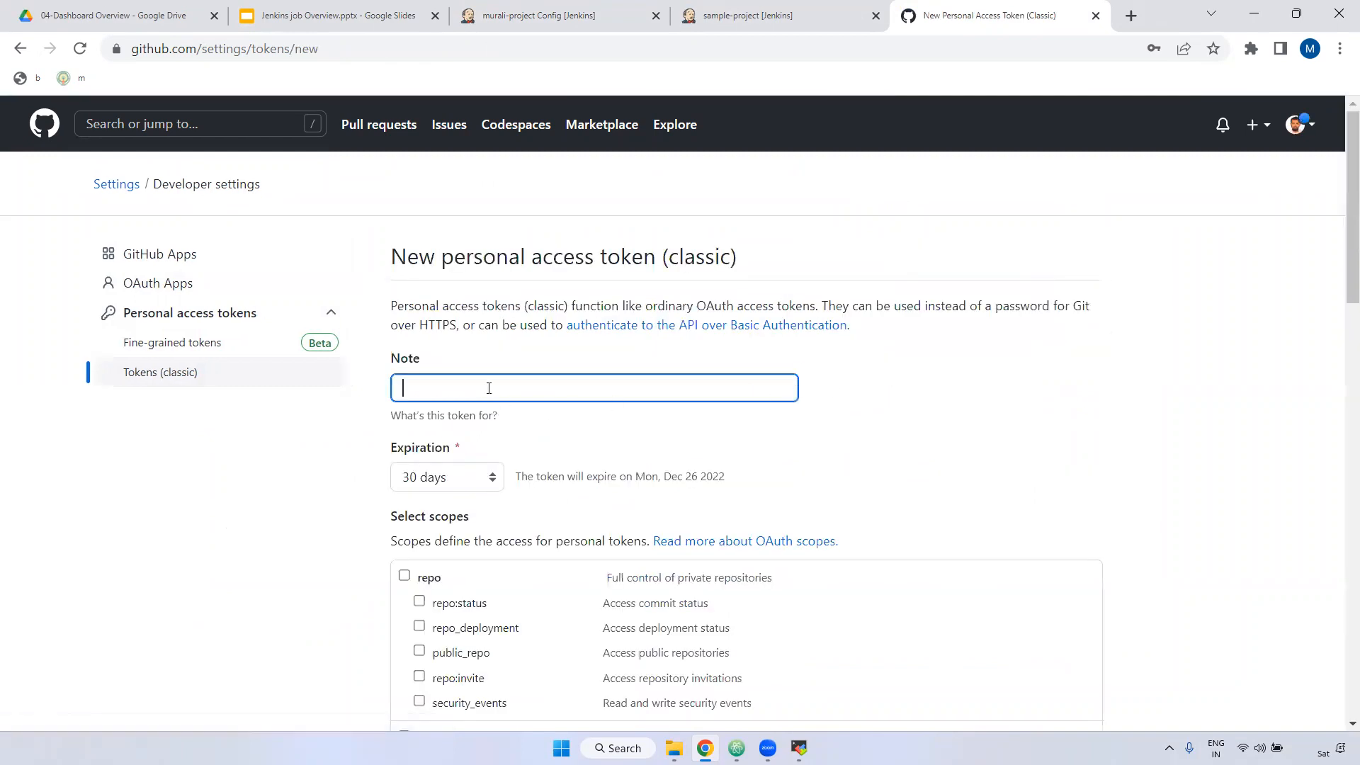
type("jenkins-user")
scroll(556, 394, "down", 4)
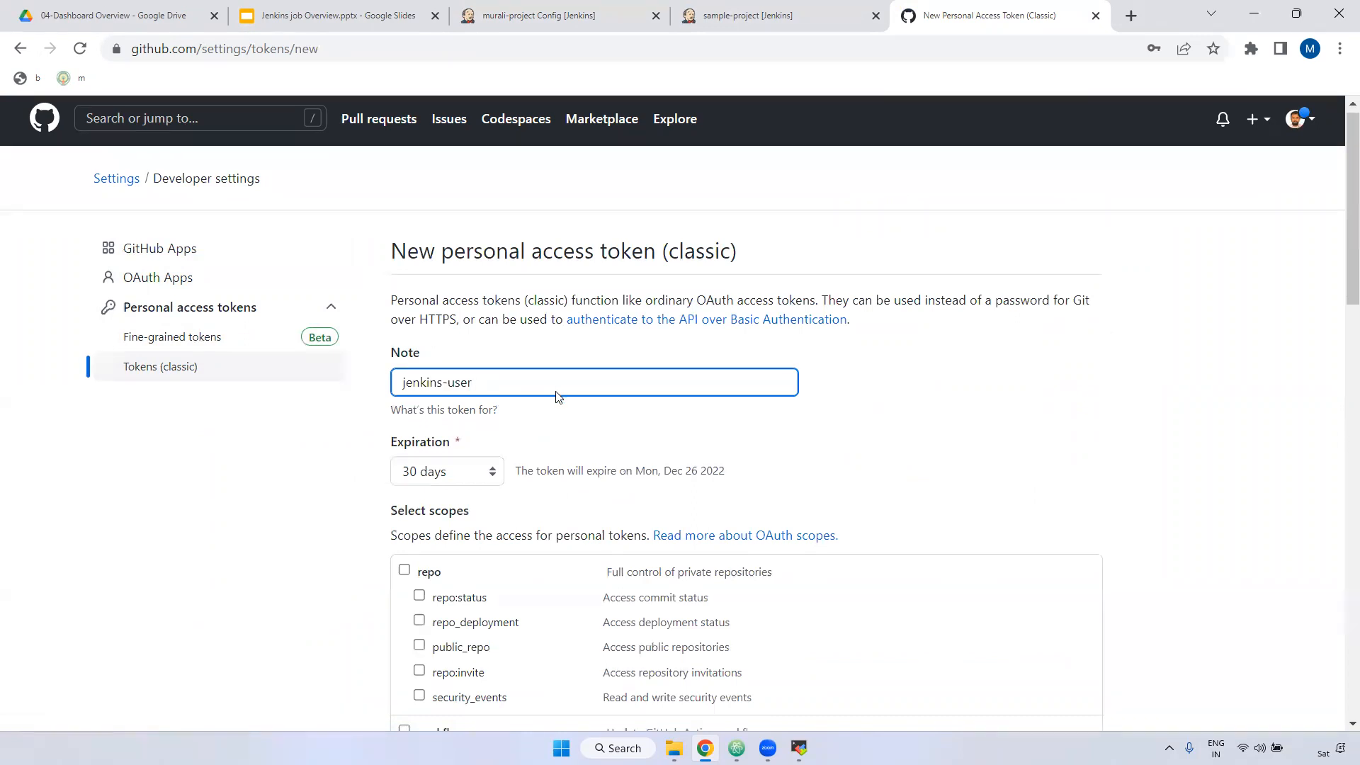
left_click(452, 206)
left_click(449, 218)
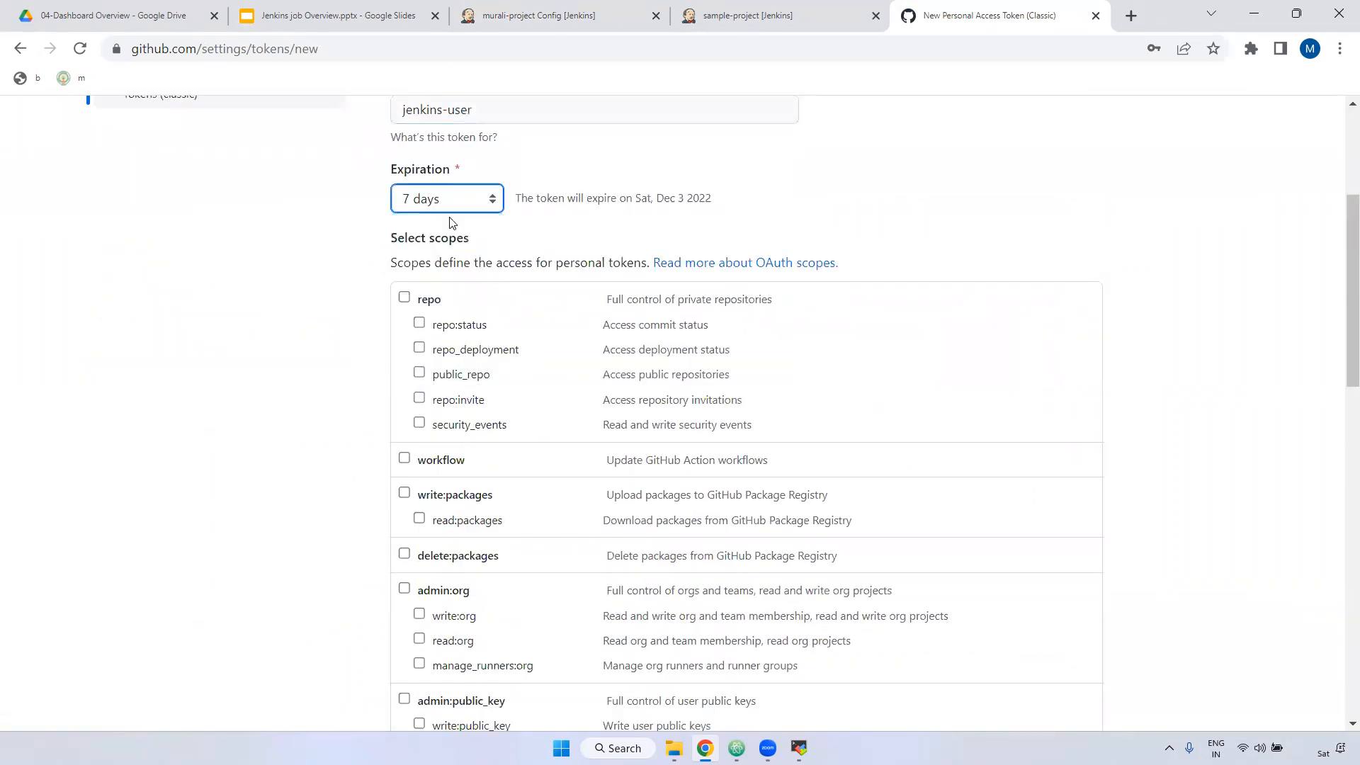
left_click_drag(386, 171, 515, 171)
left_click(399, 297)
Step: Grant workflow, packages, admin:org, public_key, repo_hook, org_hook, gist, notifications and user scopes
left_click(405, 461)
scroll(425, 355, "down", 3)
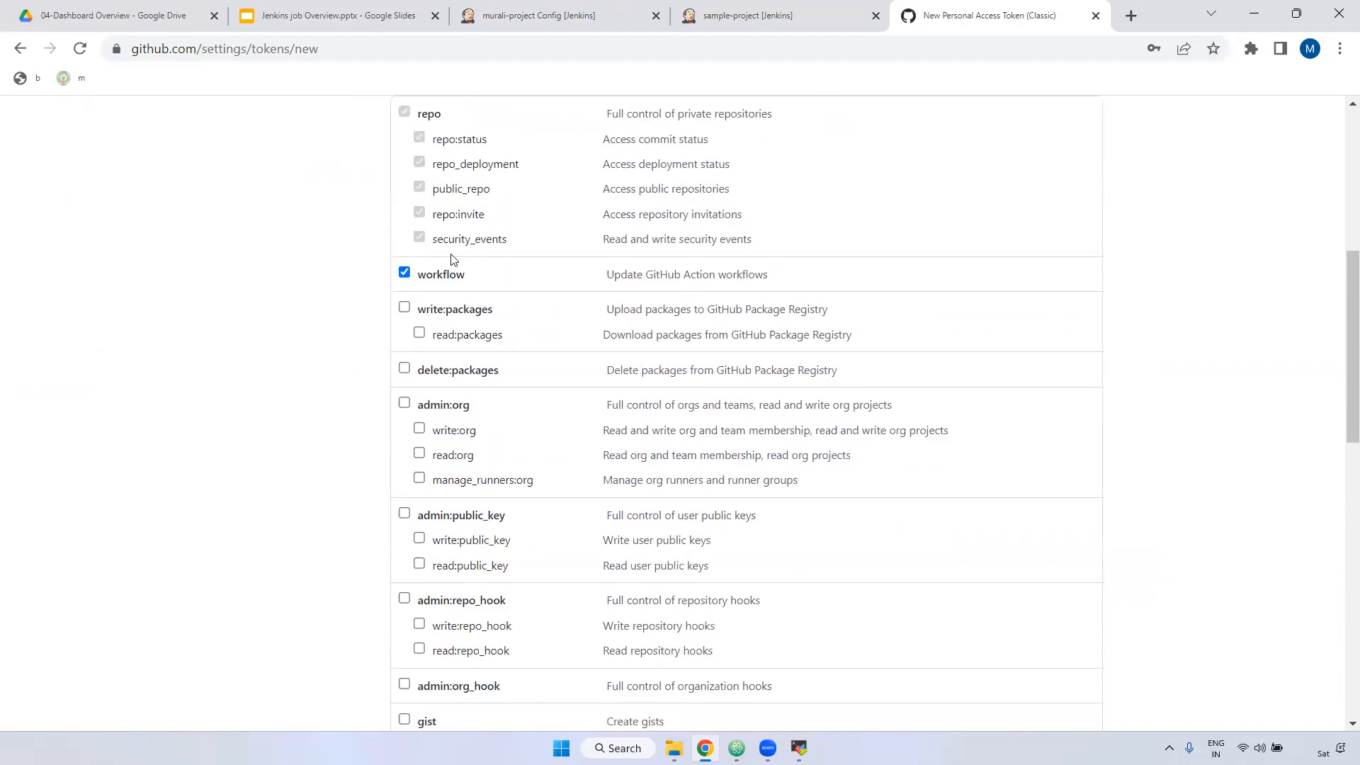
left_click(404, 307)
left_click(404, 369)
left_click(404, 403)
left_click(404, 513)
scroll(409, 496, "down", 3)
left_click(404, 413)
scroll(409, 454, "down", 1)
left_click(405, 406)
scroll(404, 417, "down", 1)
left_click(404, 349)
left_click(405, 383)
left_click(404, 419)
Step: Grant delete_repo, discussion, enterprise, audit_log, codespace, project, GPG and SSH-signing scopes, then generate and copy the token
scroll(410, 425, "down", 3)
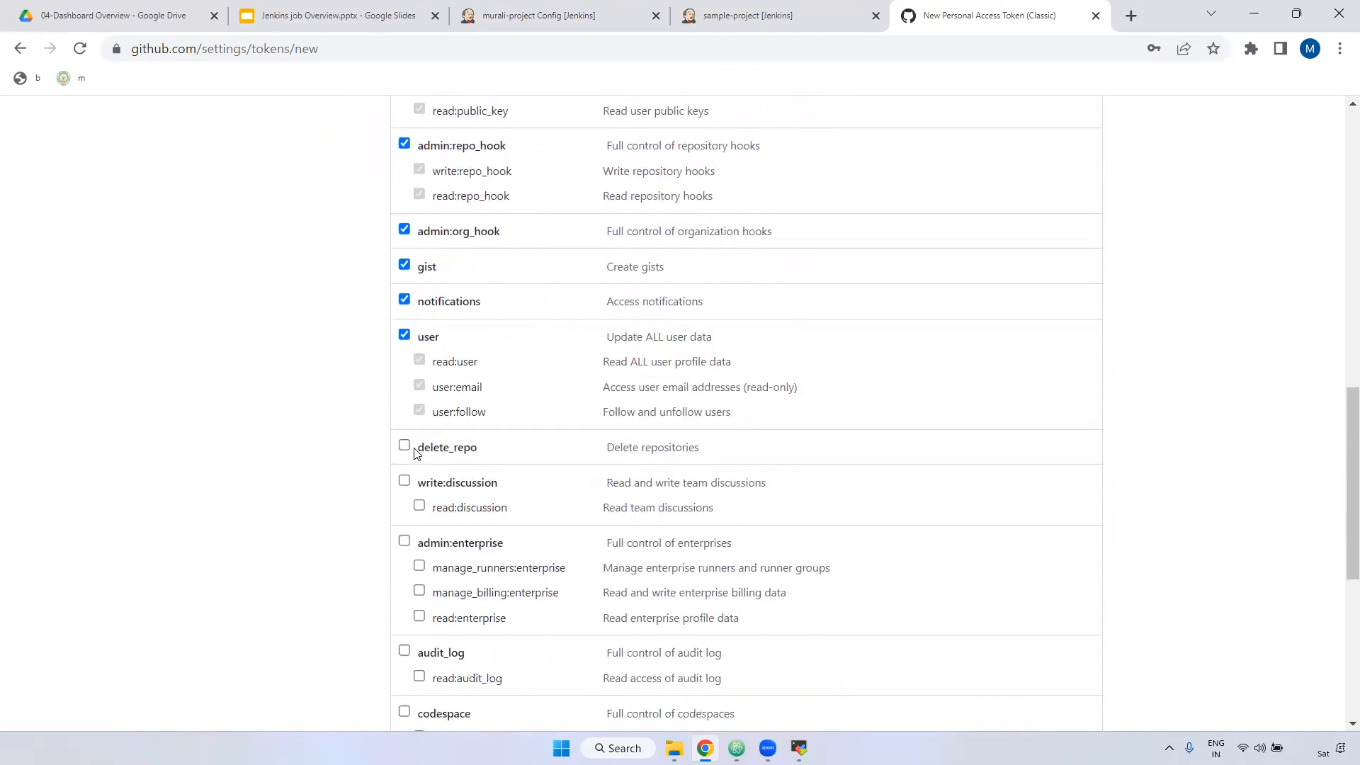
left_click(405, 343)
left_click(404, 379)
left_click(405, 439)
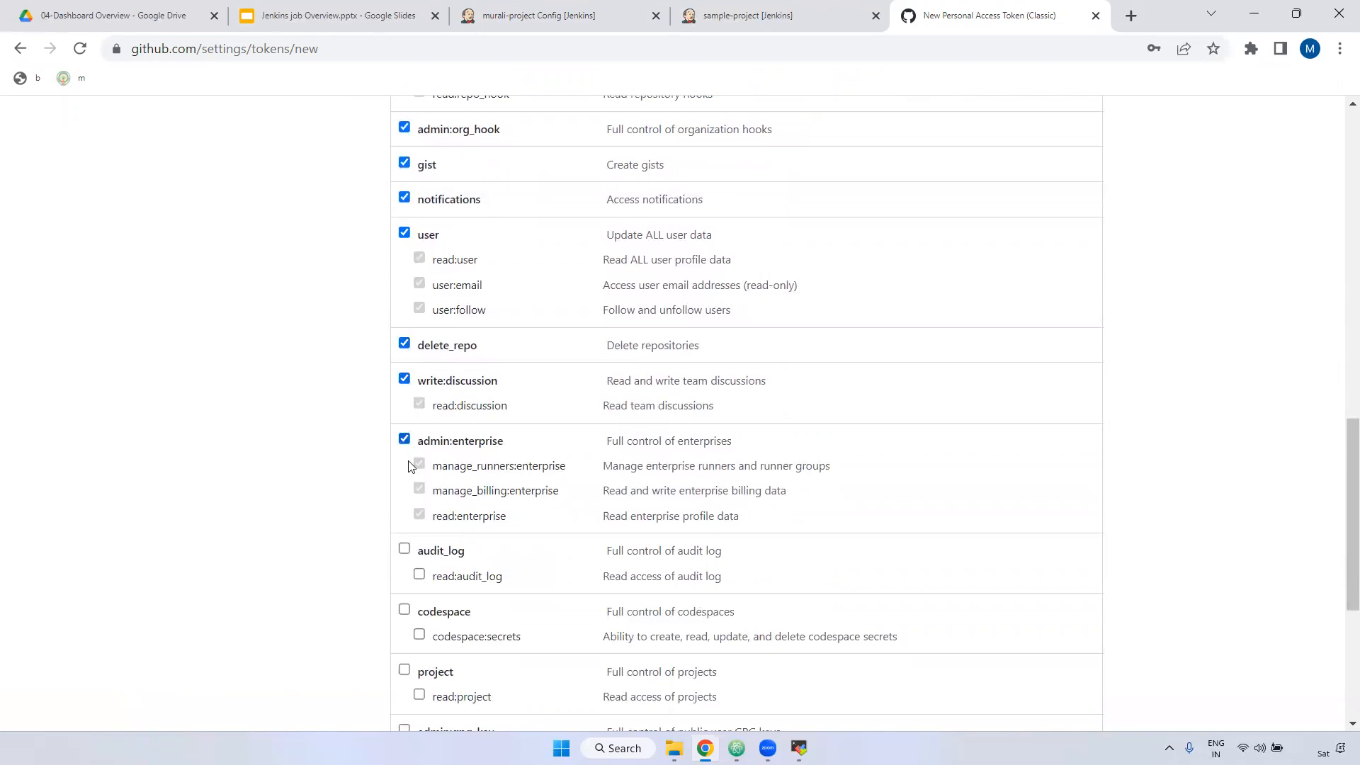
left_click(405, 549)
scroll(409, 549, "down", 3)
left_click(405, 332)
left_click(404, 391)
left_click(404, 453)
left_click(405, 537)
left_click(446, 635)
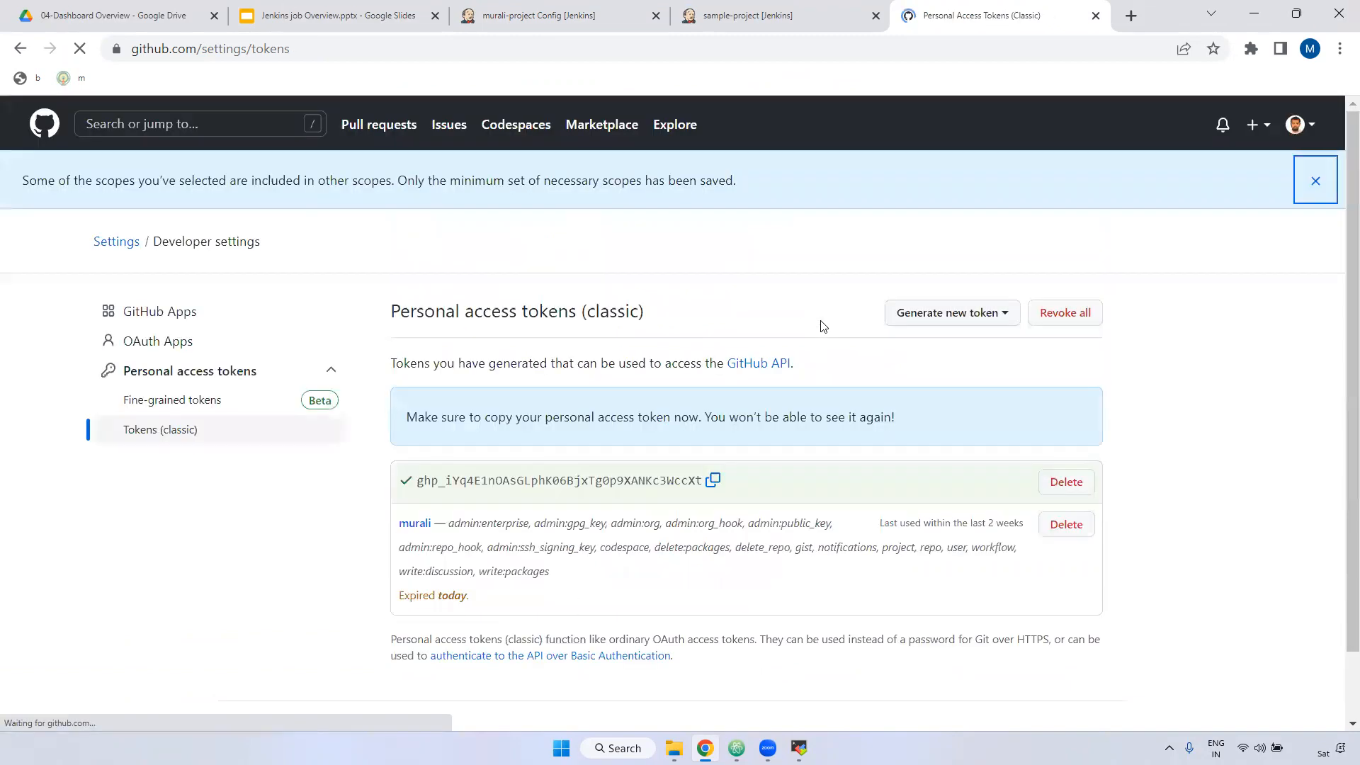
left_click(714, 481)
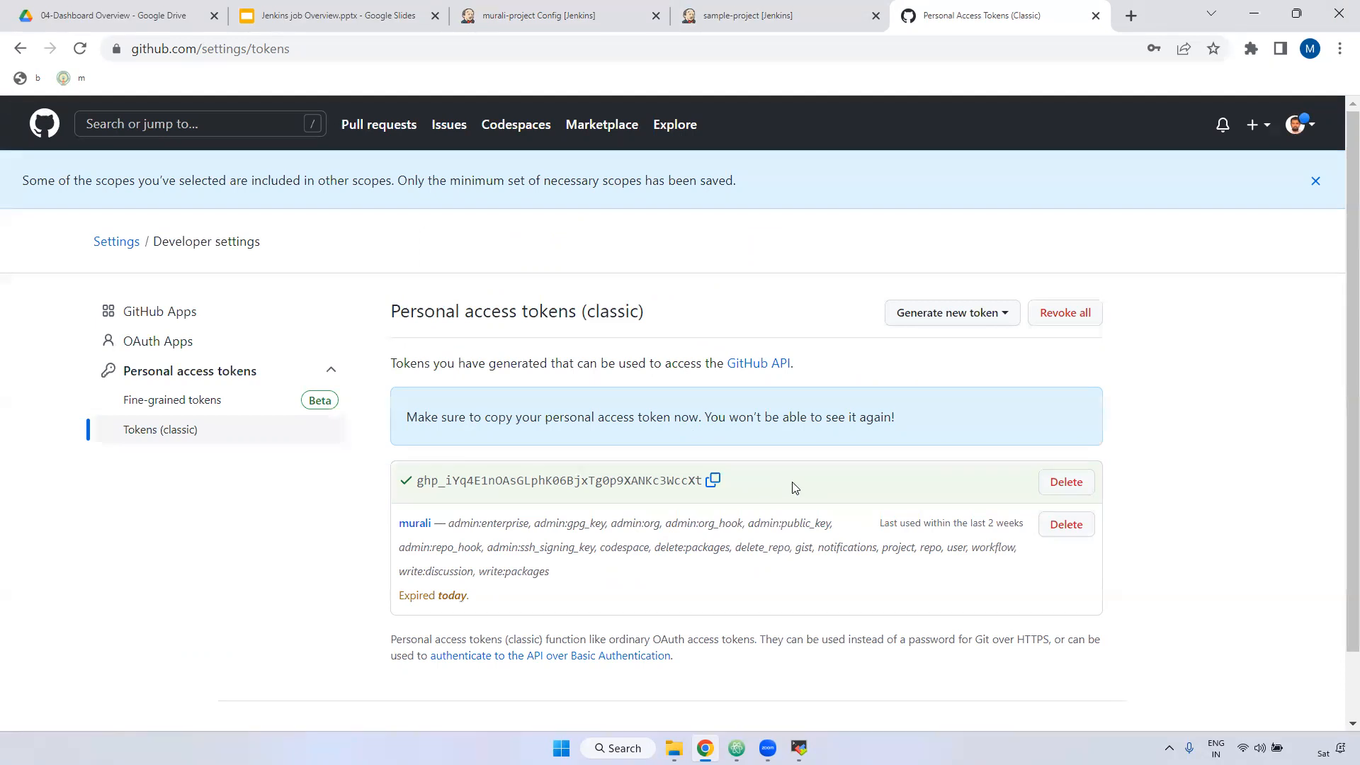
Step: Paste the token as password, set ID and description to Github_username_password, and add the credential
left_click(637, 17)
key("ctrl+v")
scroll(204, 468, "down", 2)
left_click(246, 484)
type("Github_user")
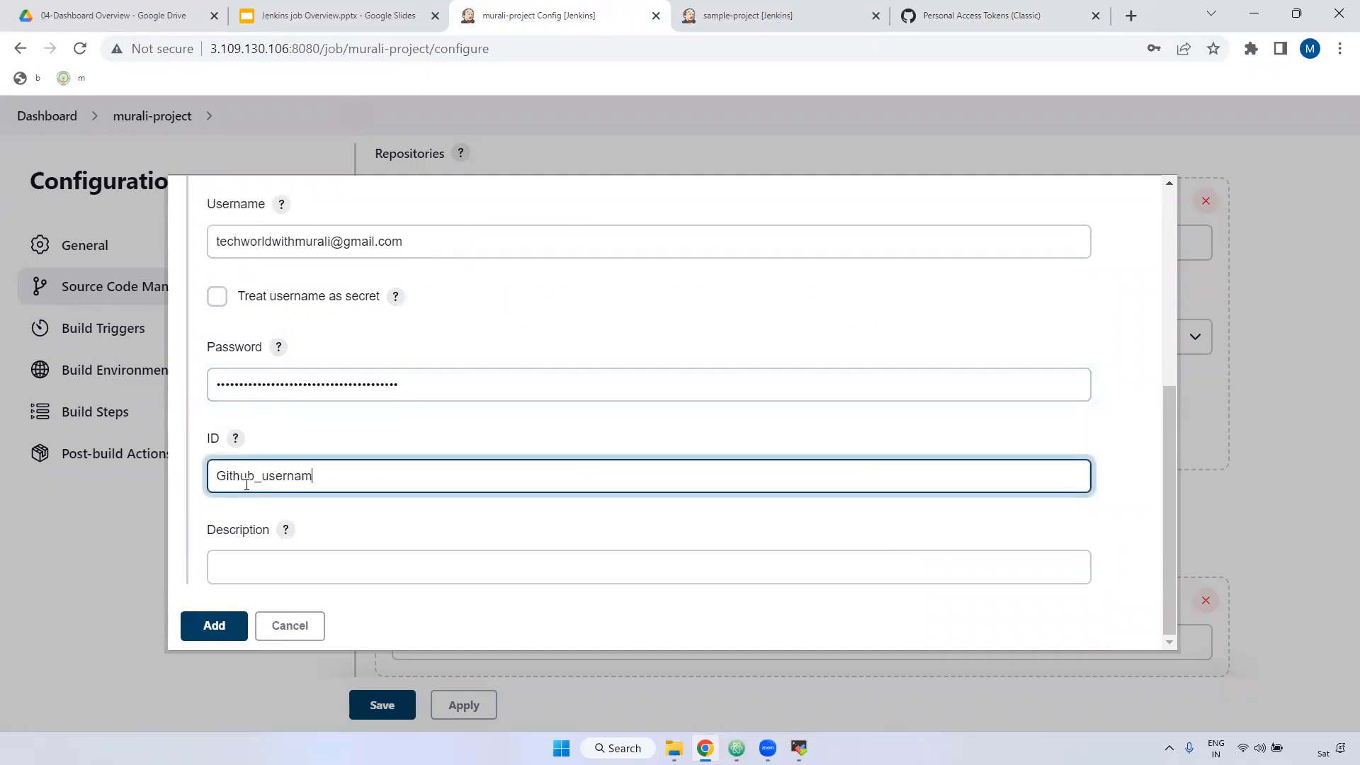
type("name_pass")
key("ctrl+a")
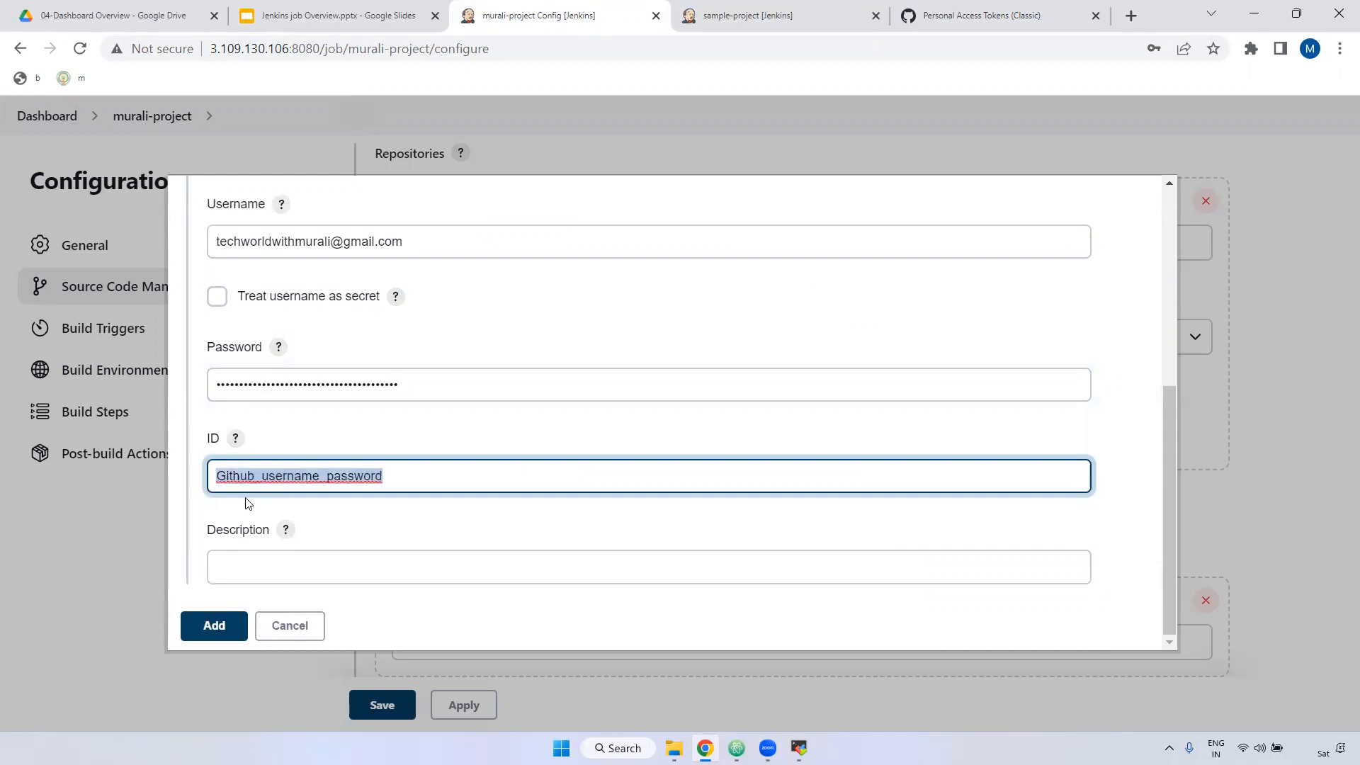
left_click(248, 567)
key("ctrl+v")
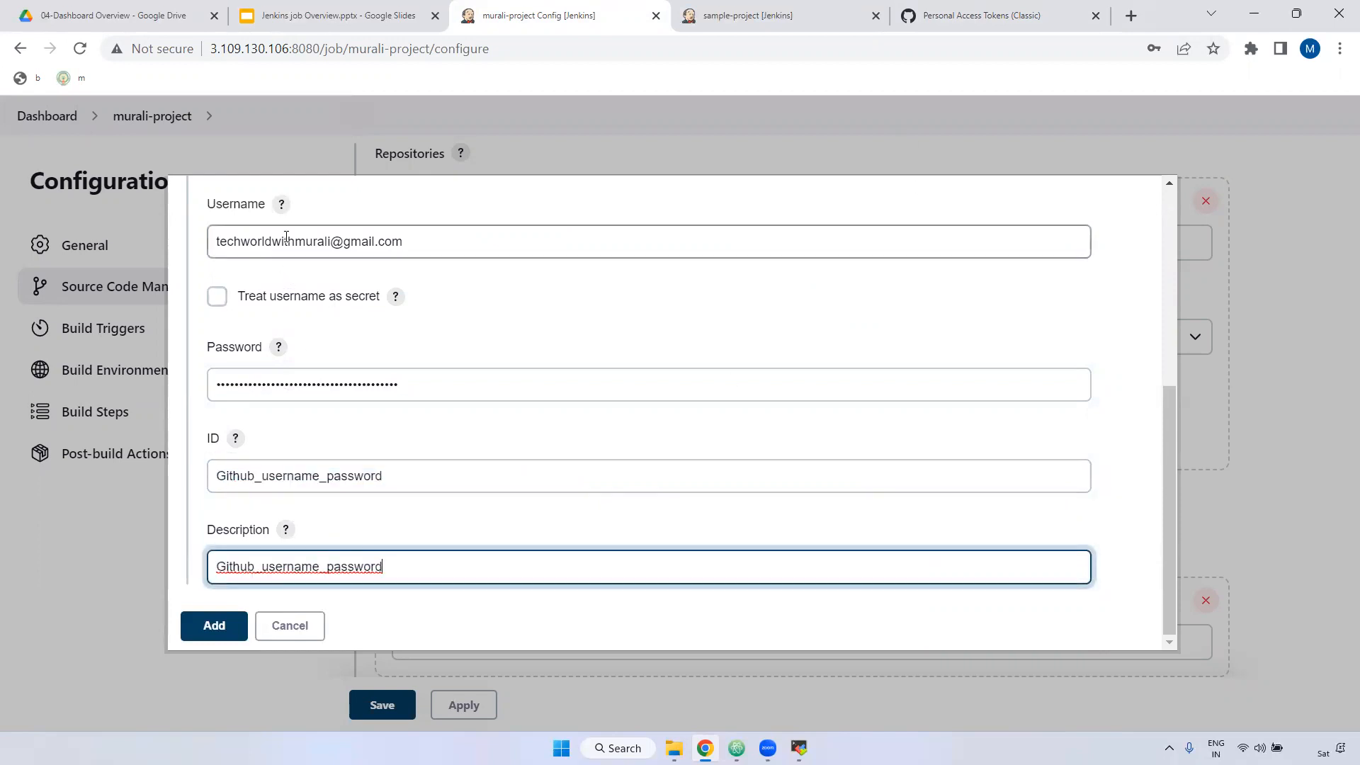
left_click_drag(411, 242, 163, 242)
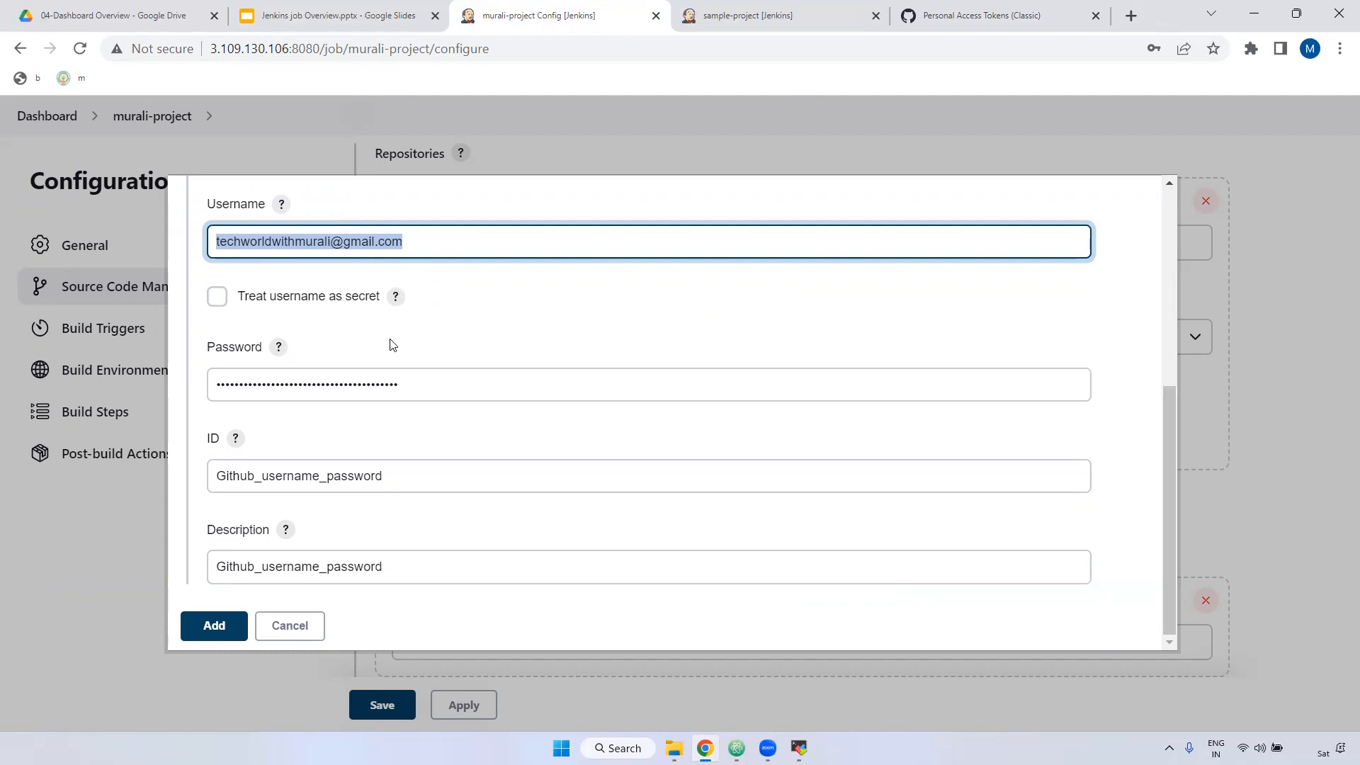
left_click(219, 631)
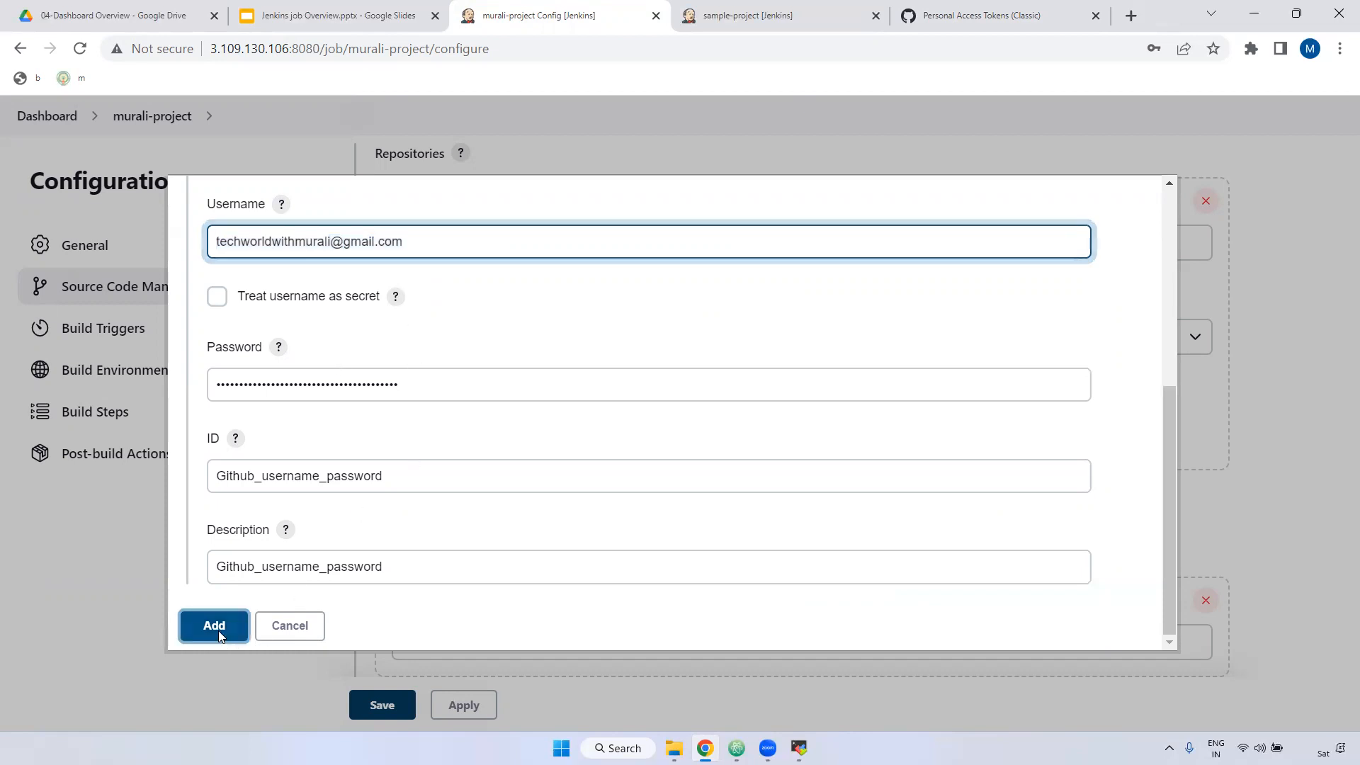
left_click(571, 337)
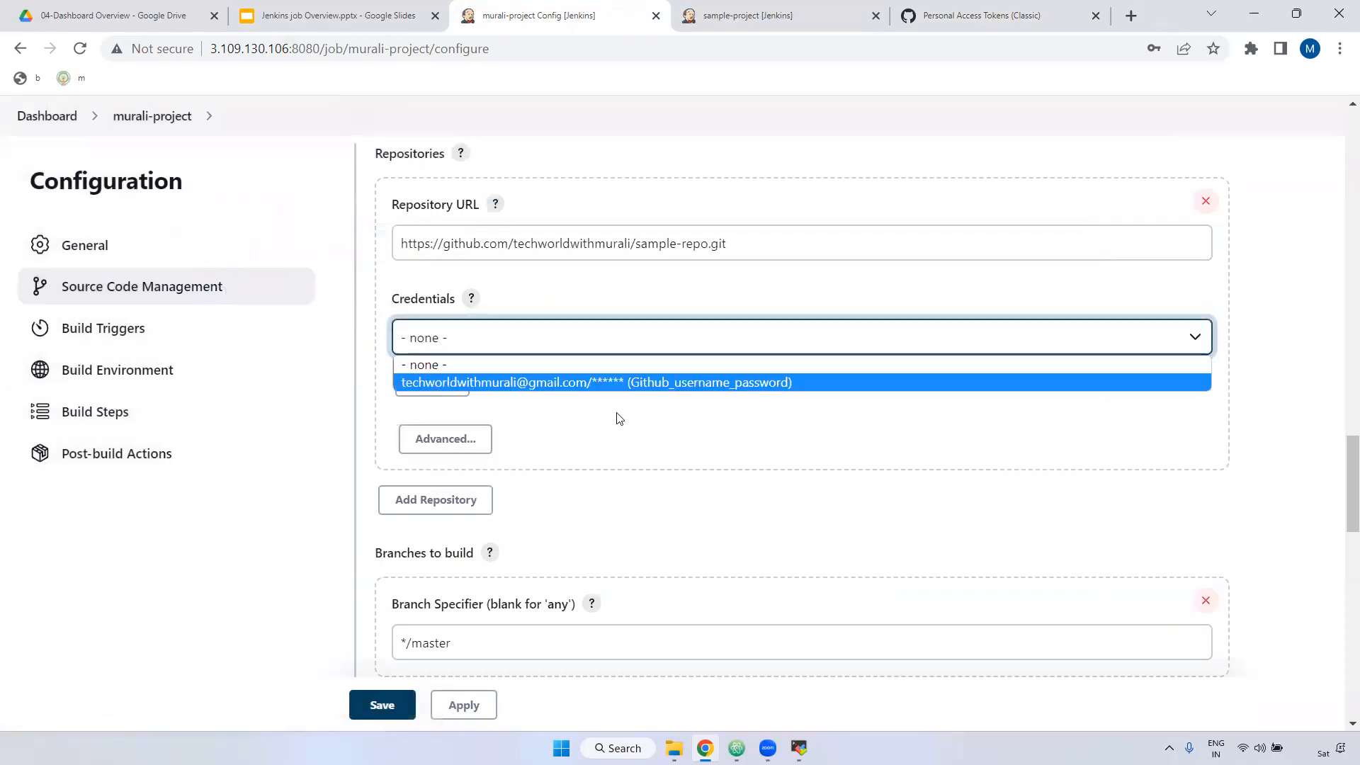
Step: Select Github_username_password as sample-repo's credential and confirm the */master branch specifier
left_click(637, 382)
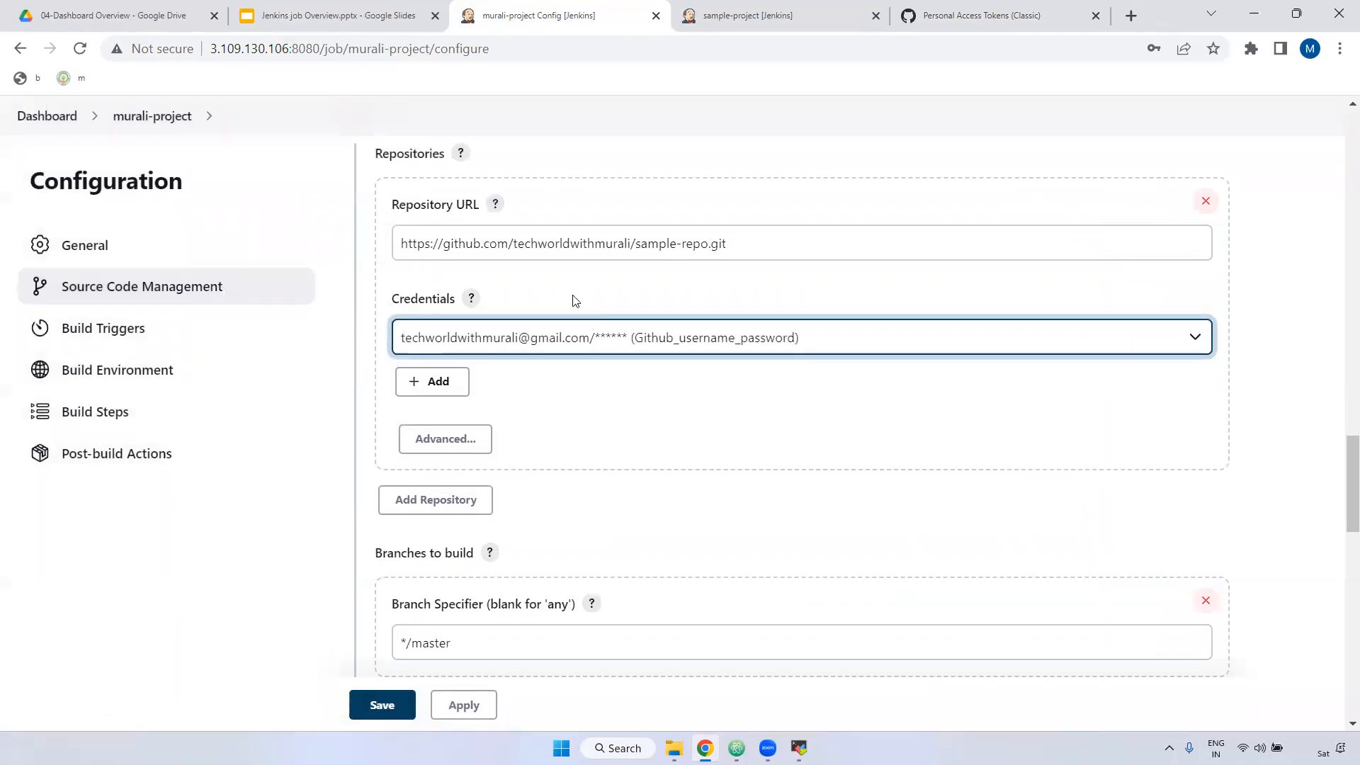
left_click_drag(765, 238, 370, 255)
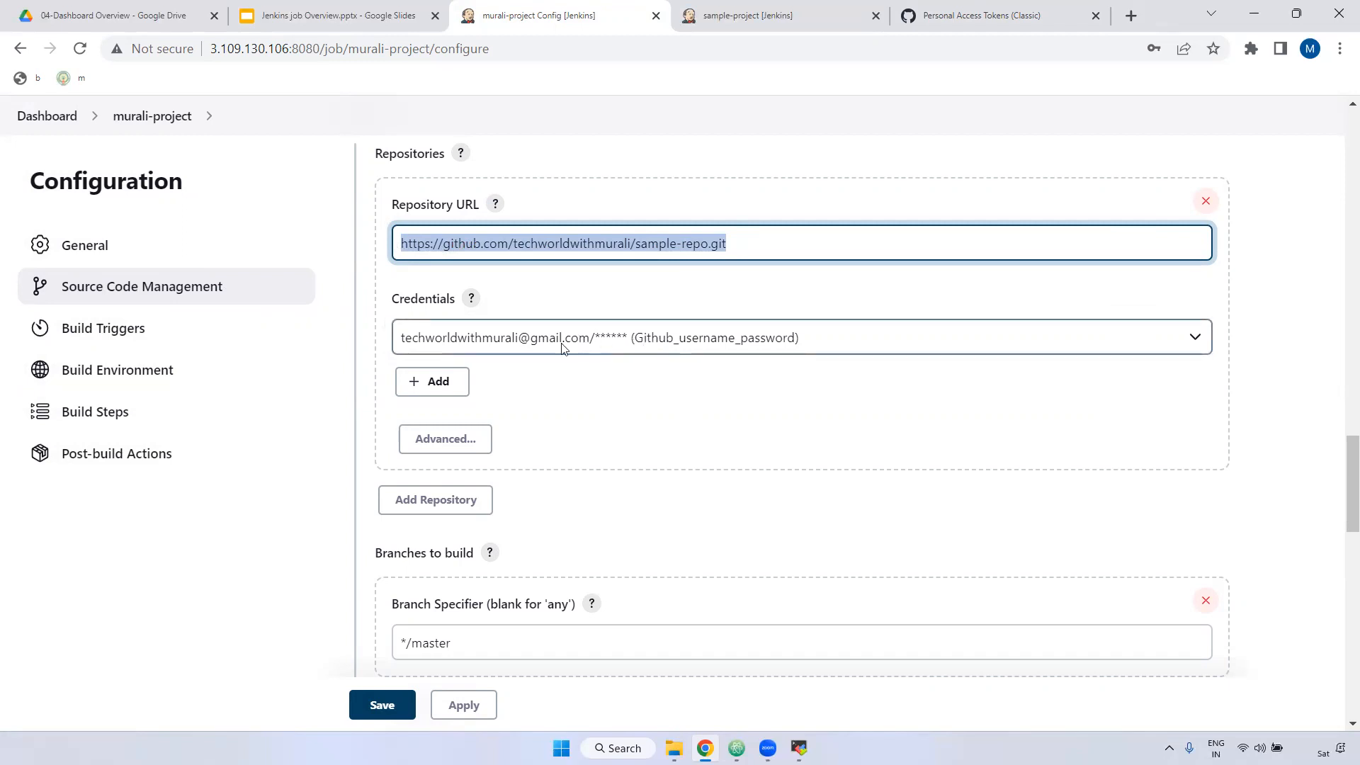
scroll(386, 343, "down", 4)
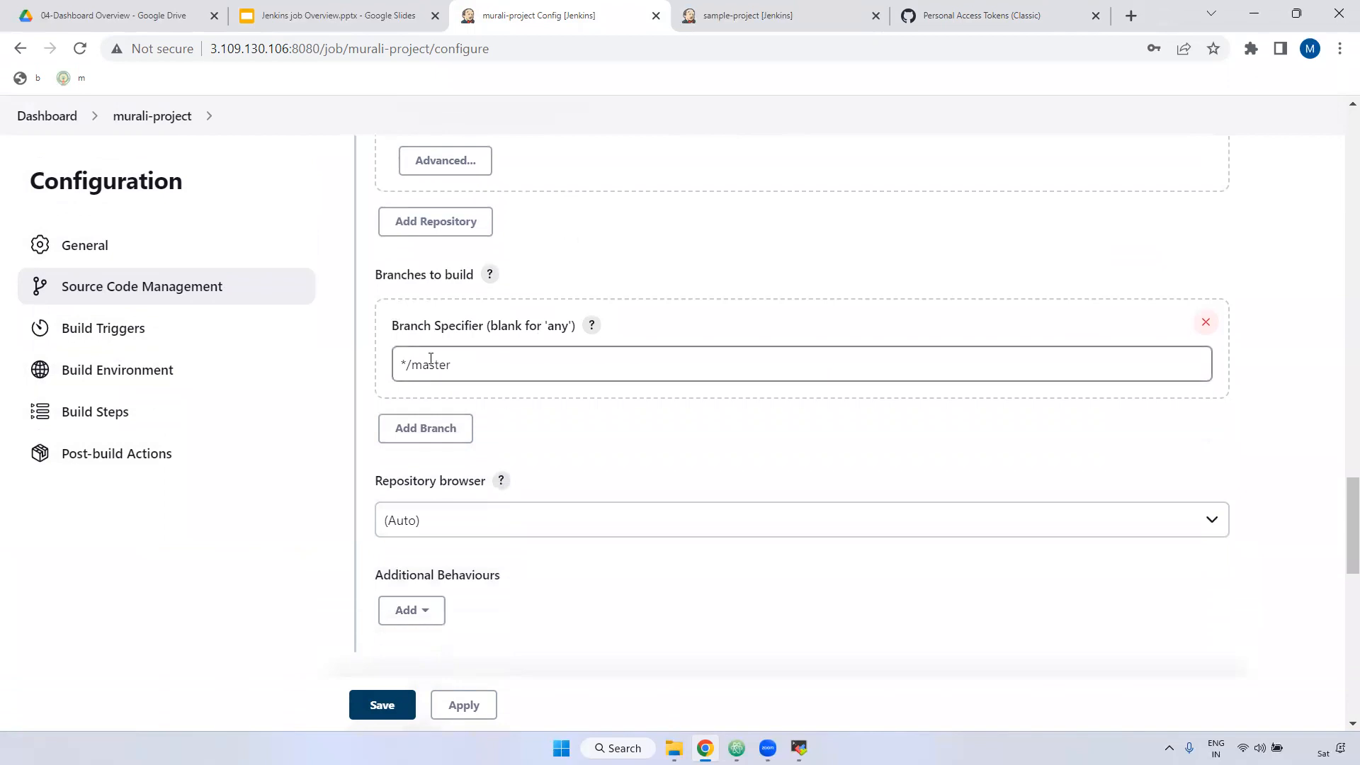
double_click(425, 365)
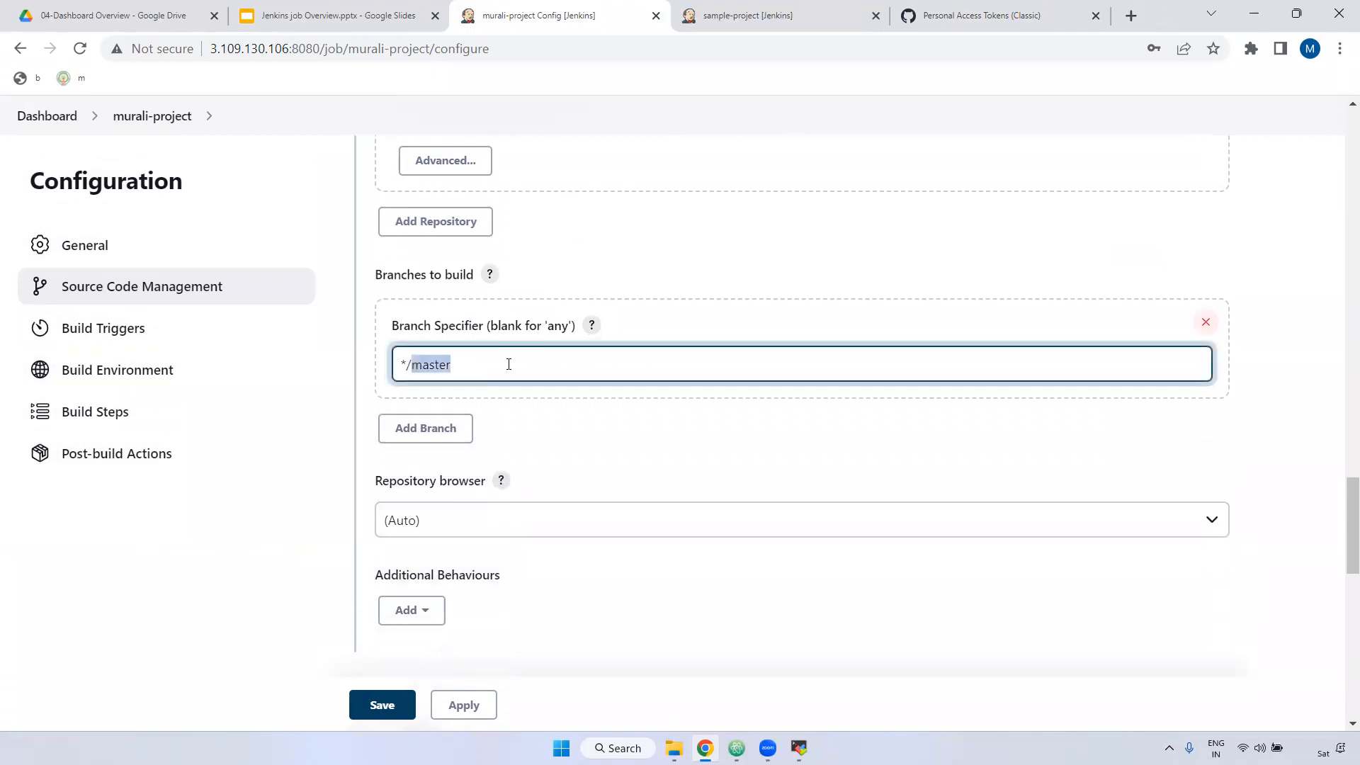
left_click(412, 365)
double_click(433, 369)
Step: Leave Trigger builds remotely unticked and enable Build after other projects are built
scroll(597, 523, "down", 1)
scroll(597, 522, "down", 5)
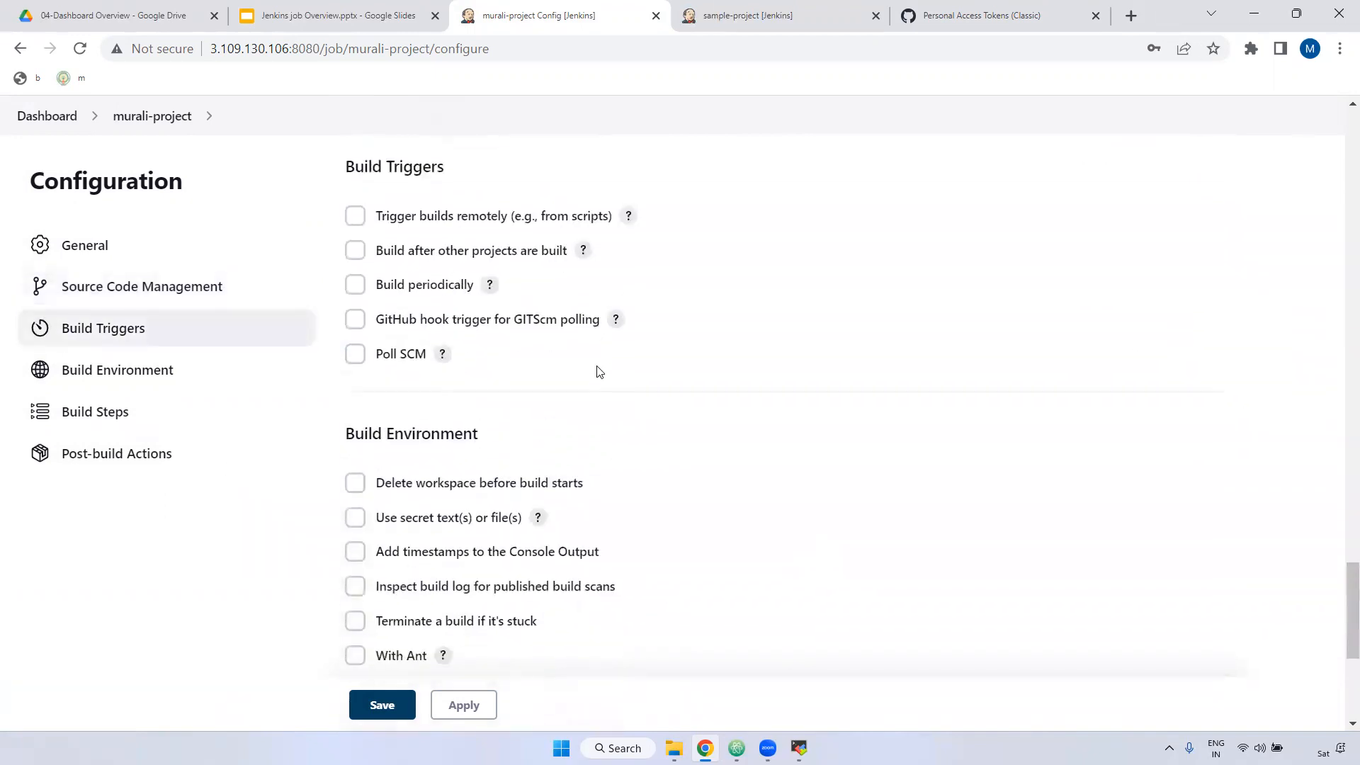
left_click(355, 215)
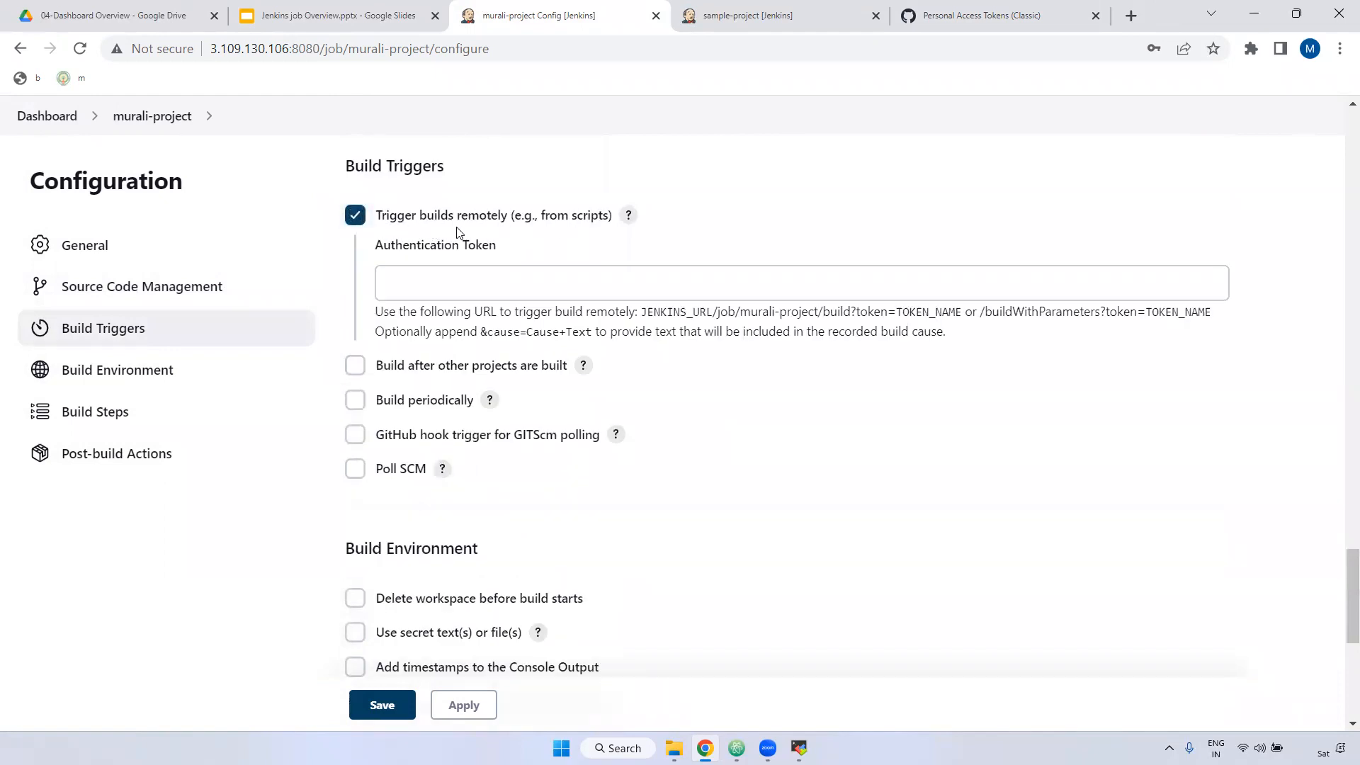
left_click(360, 219)
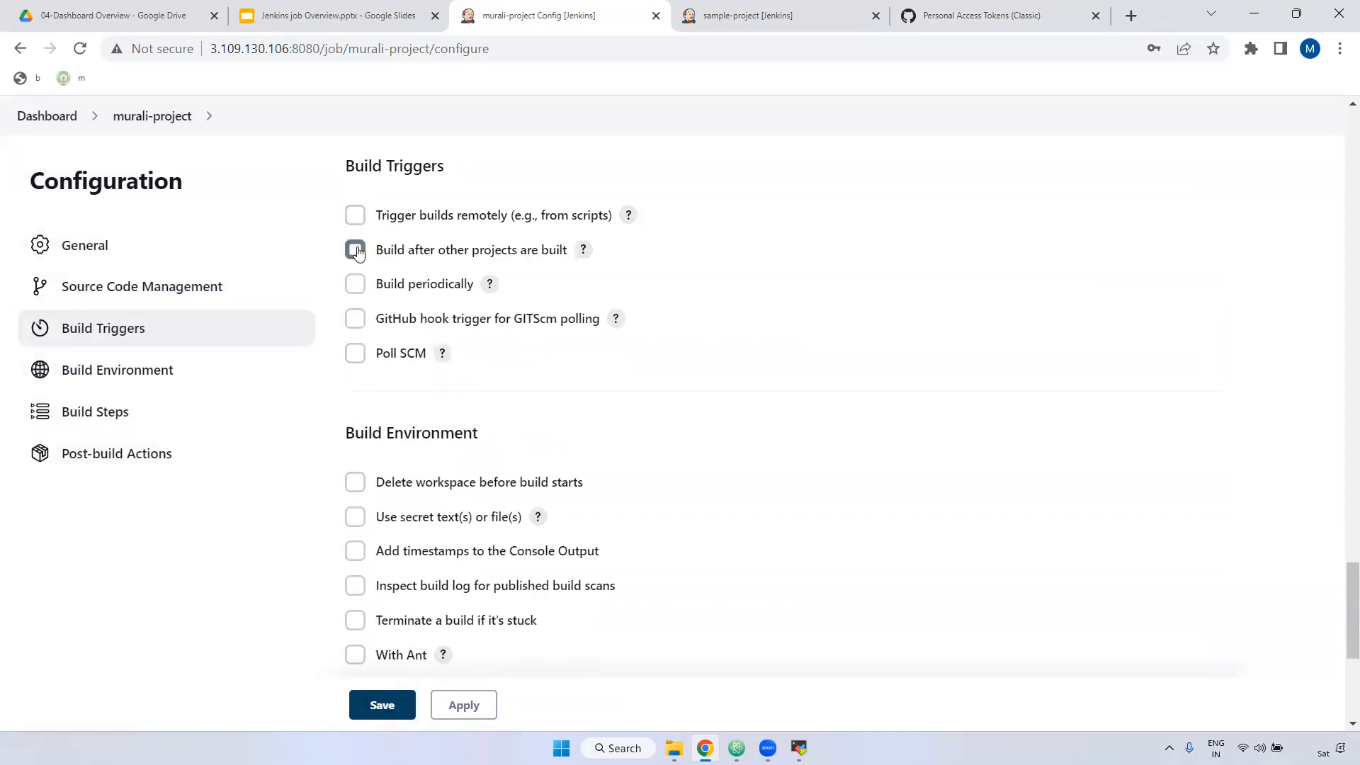
left_click(356, 250)
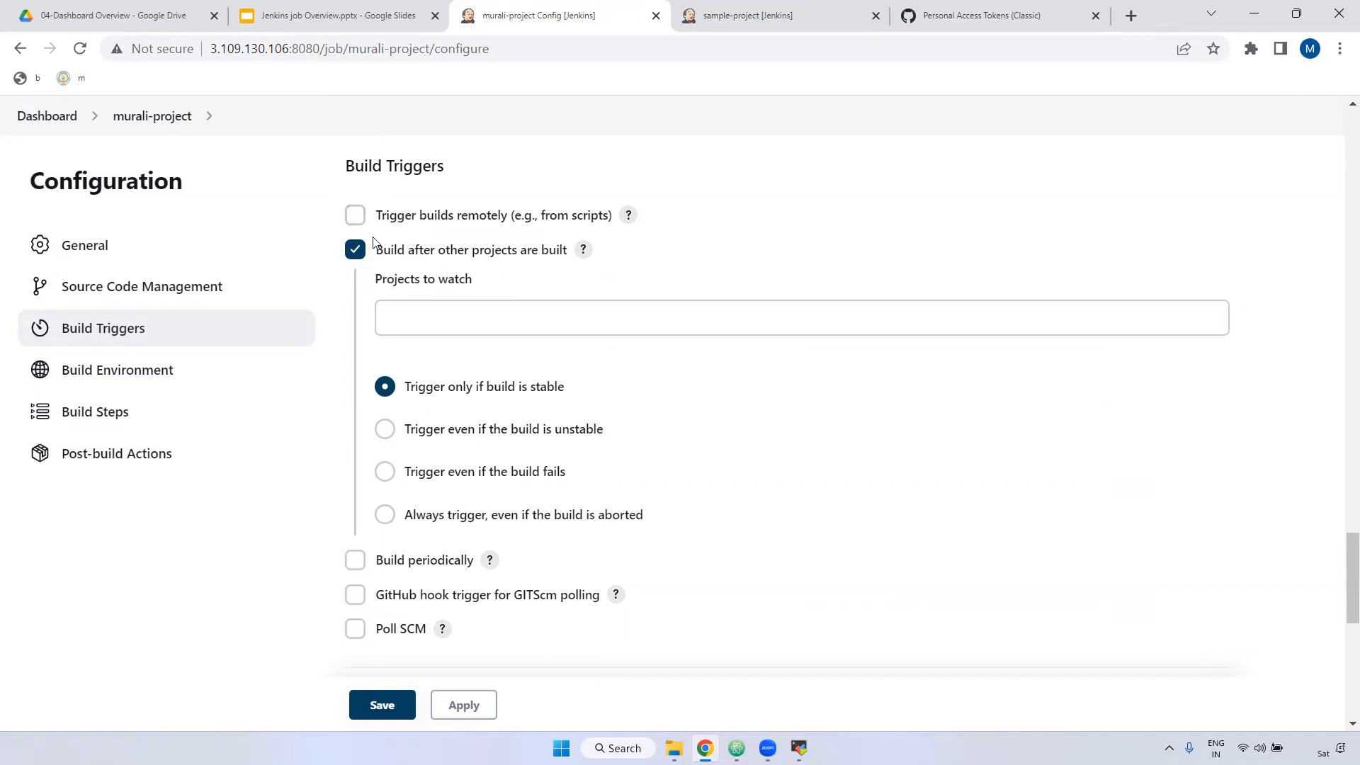
Step: Watch sample-project as the upstream project, triggering even if its build is unstable
left_click(740, 14)
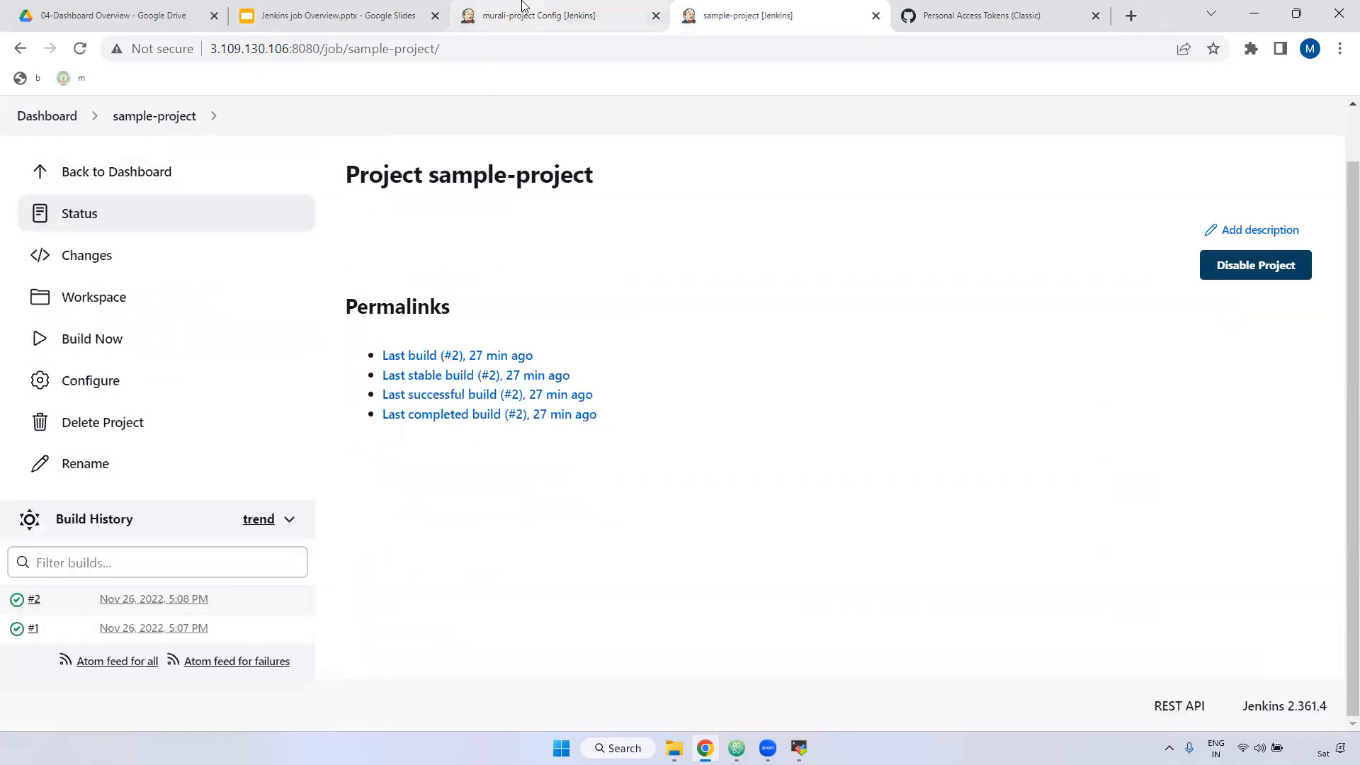
left_click(539, 15)
left_click(415, 321)
type("sam")
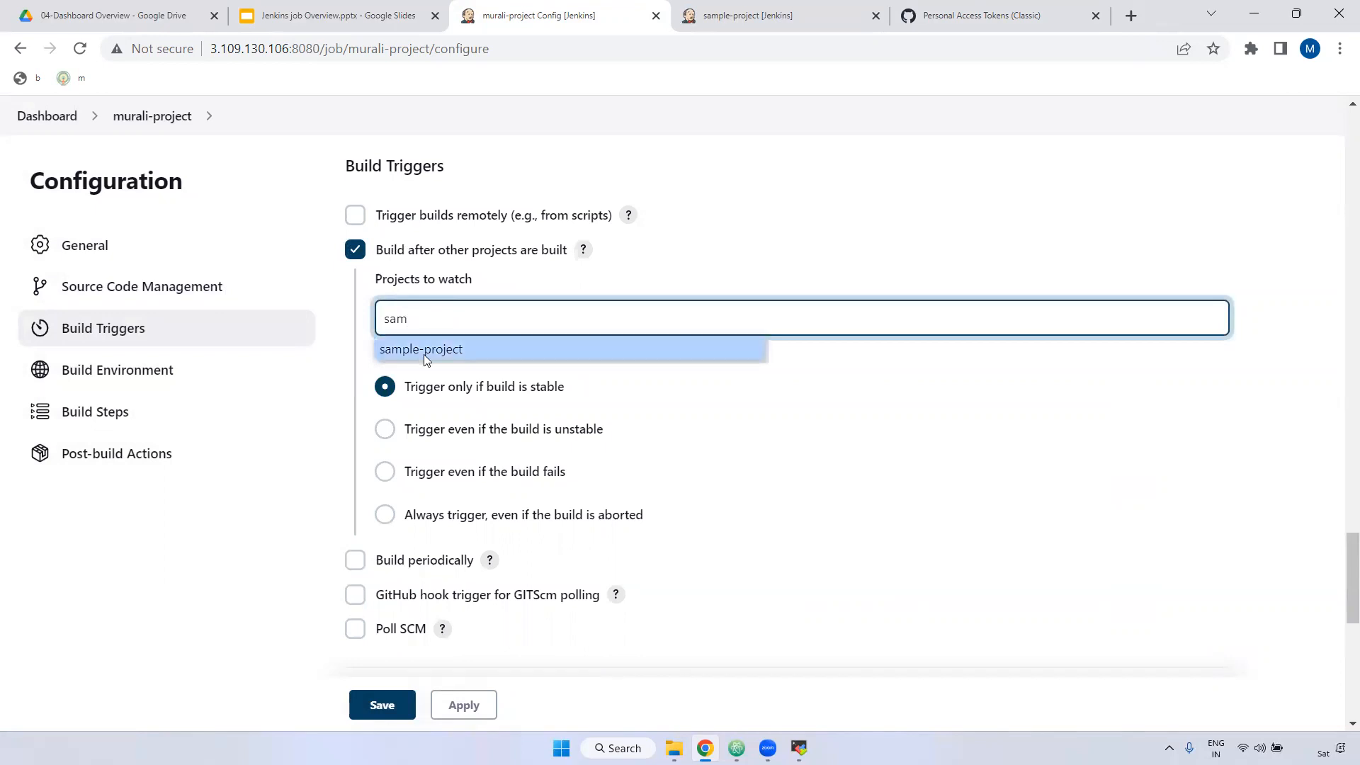
left_click(424, 350)
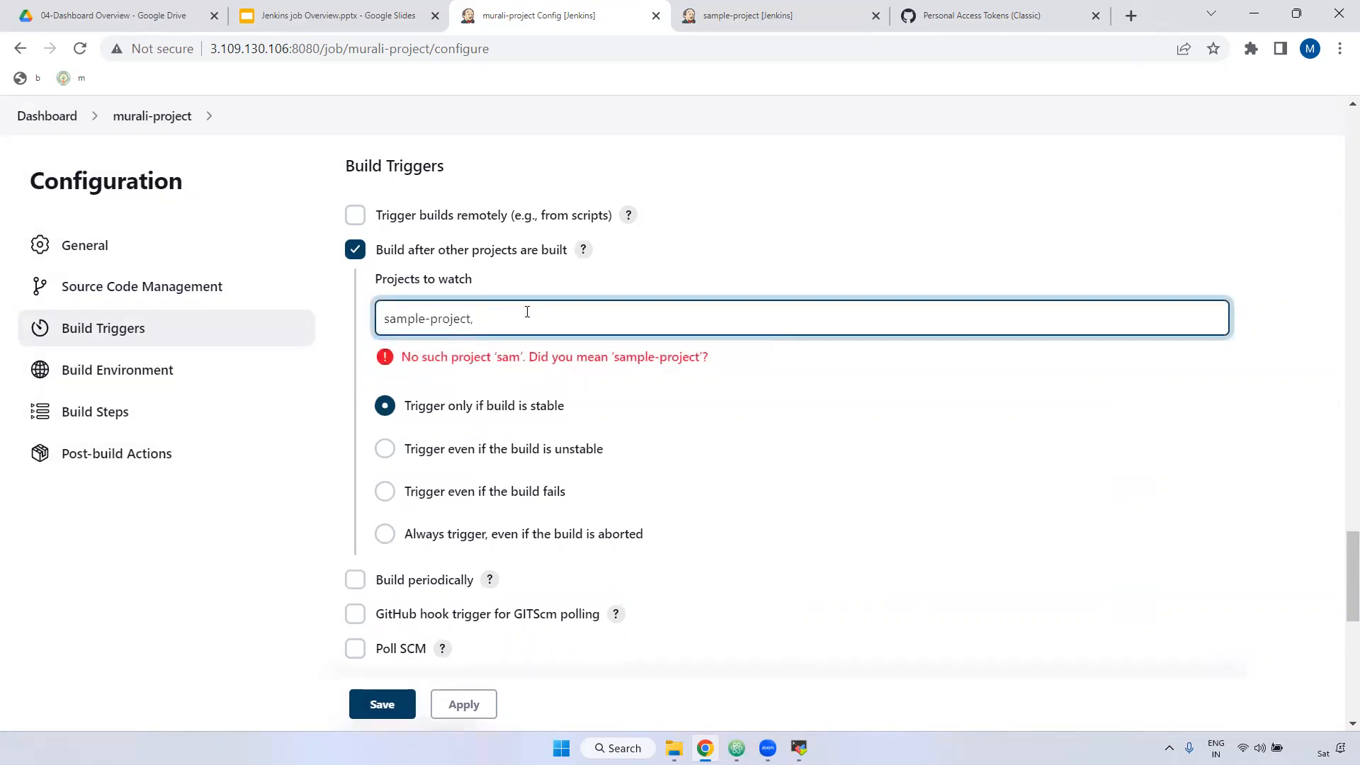
left_click(825, 394)
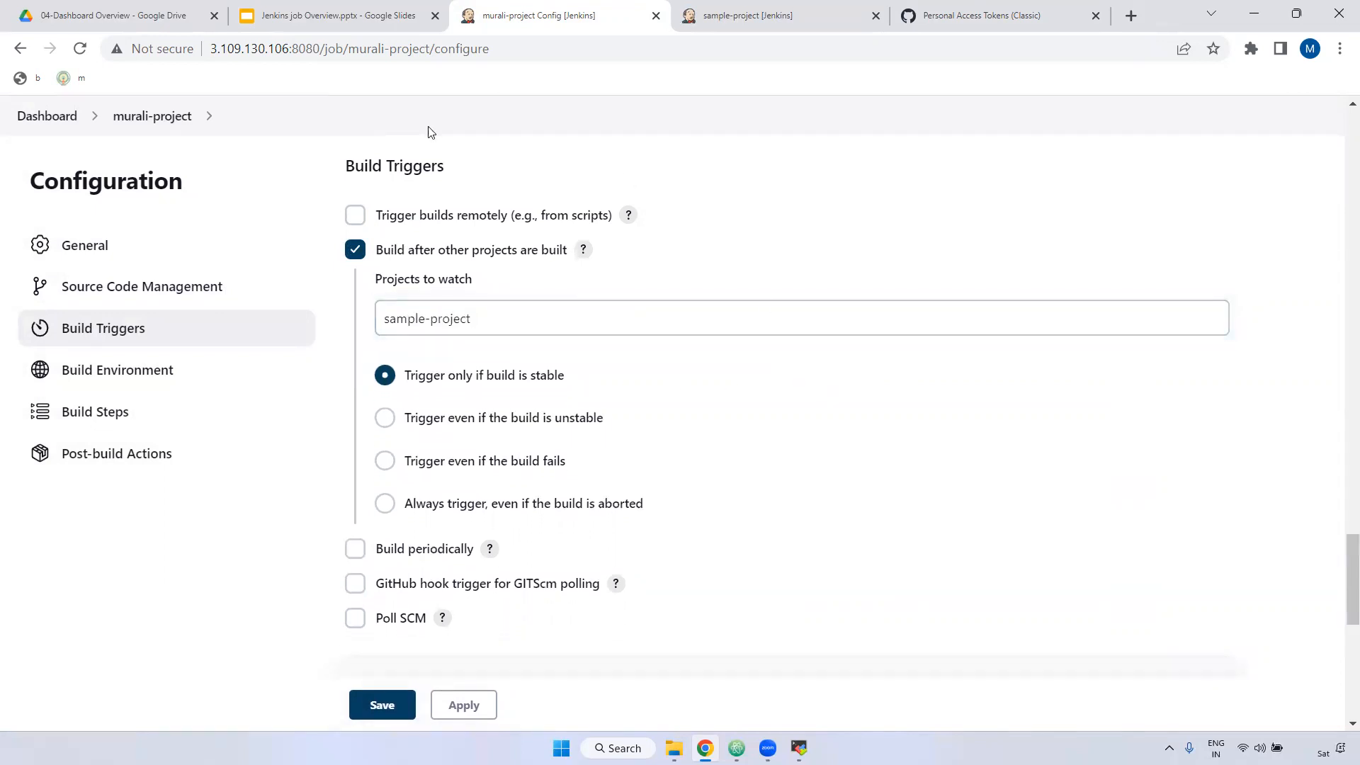
left_click_drag(493, 319, 373, 316)
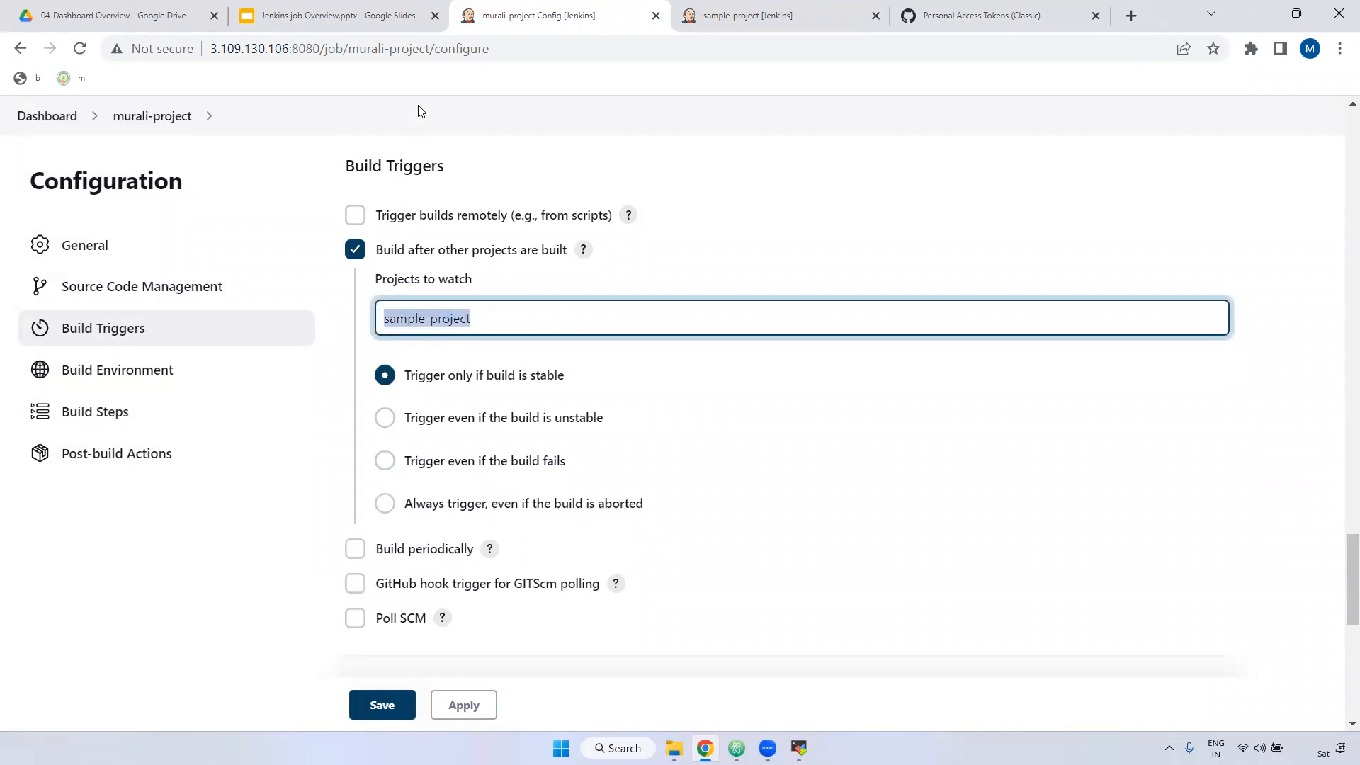
left_click_drag(348, 49, 430, 51)
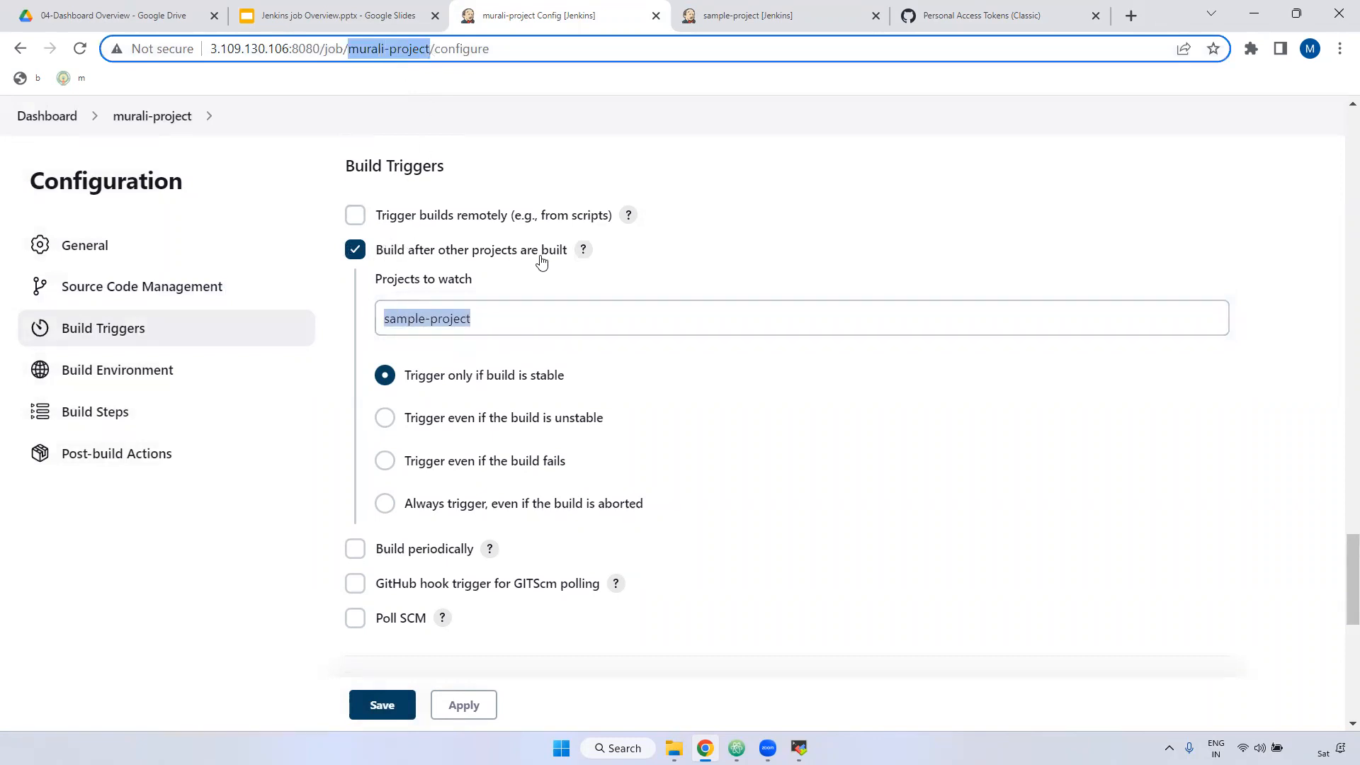
triple_click(493, 320)
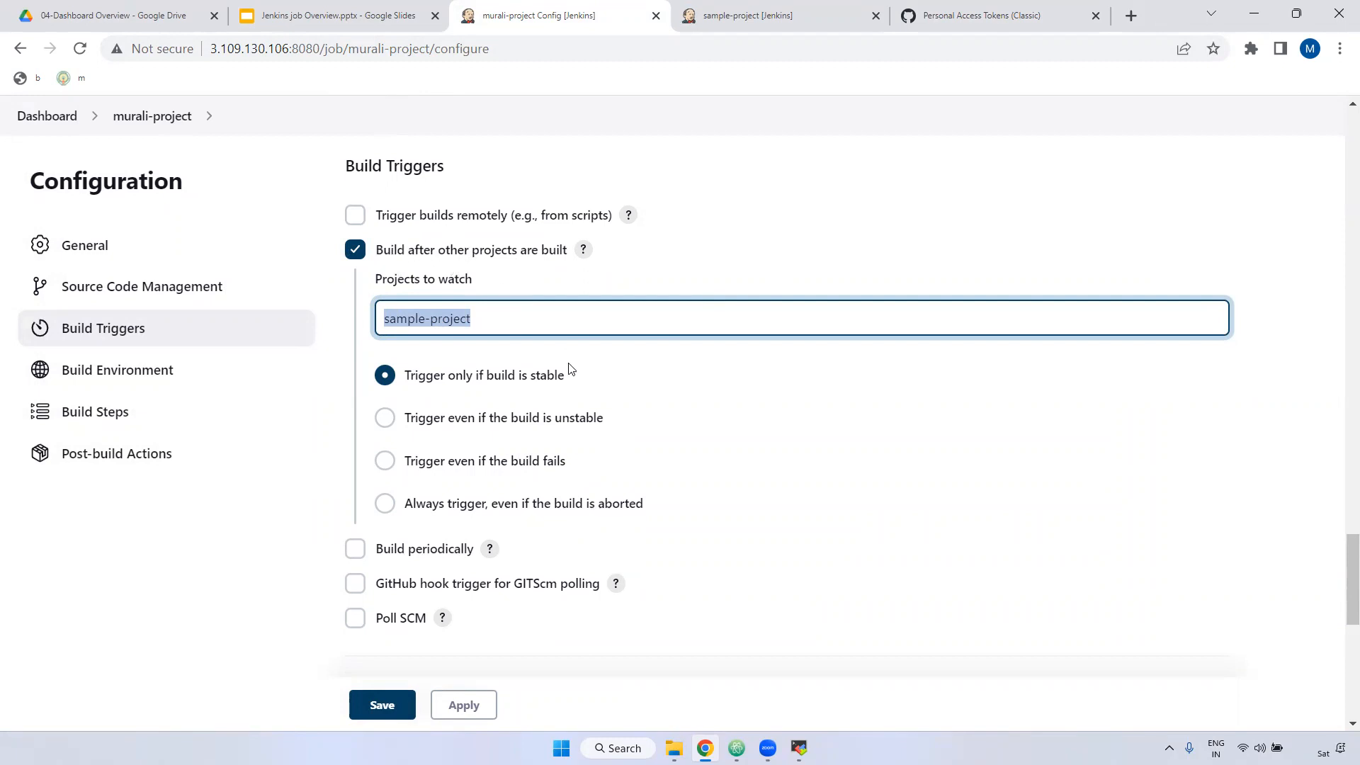
scroll(461, 352, "down", 1)
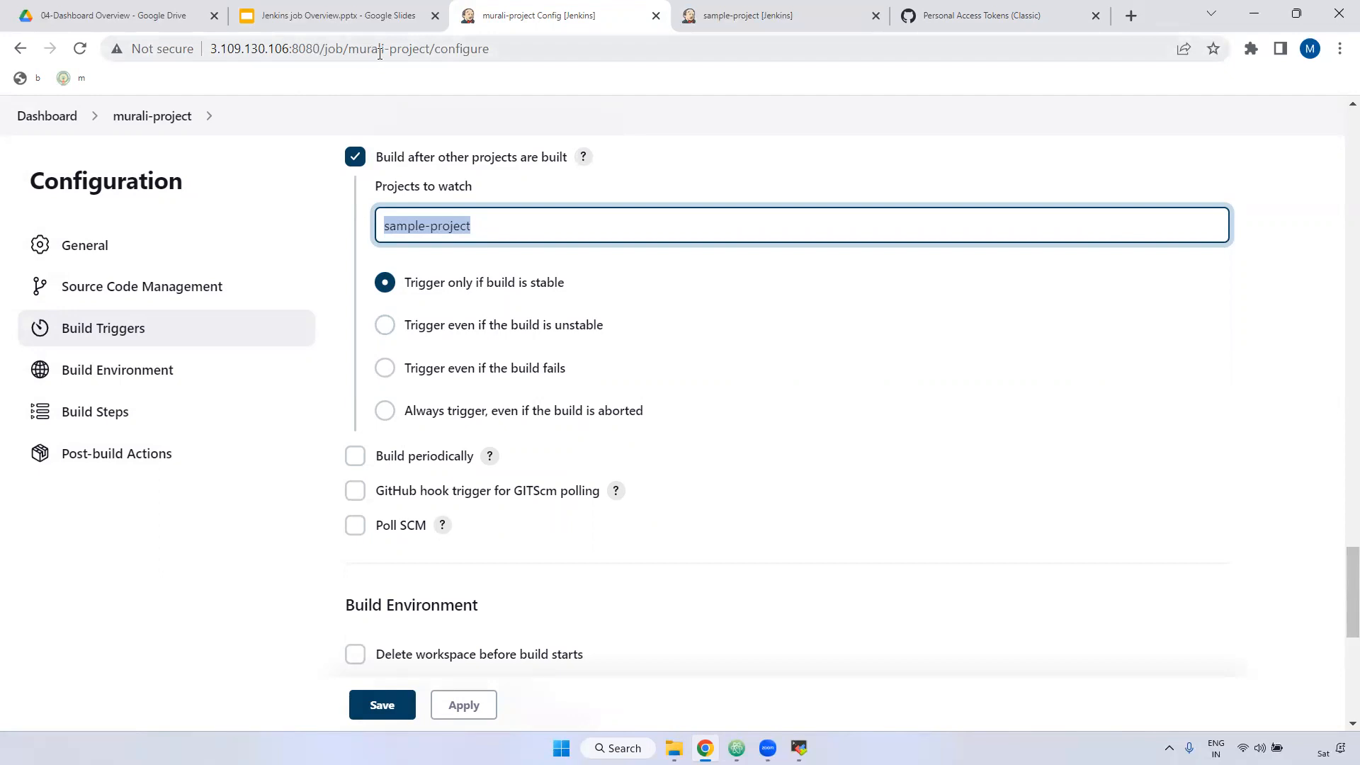
left_click(384, 325)
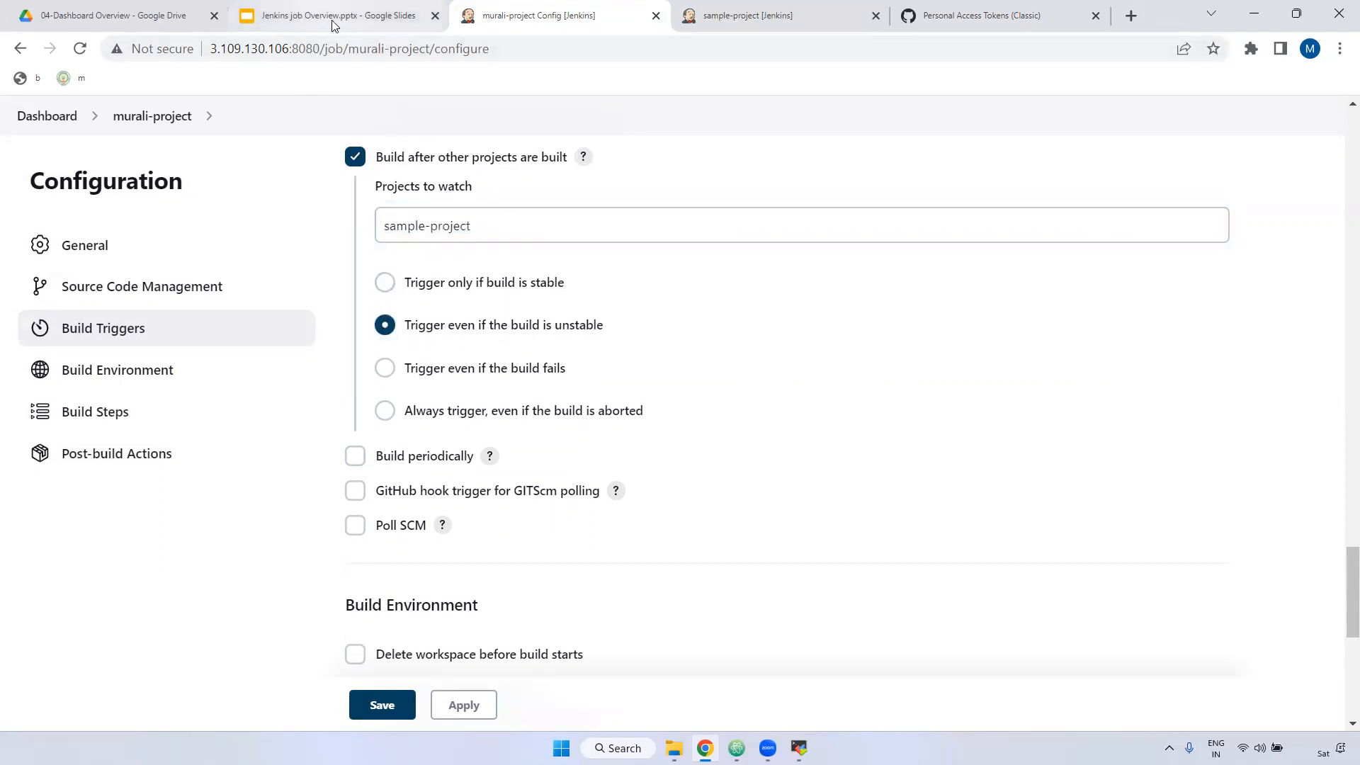
Step: Switch the sample-project trigger condition to Trigger only if build is stable
left_click_drag(496, 231, 356, 230)
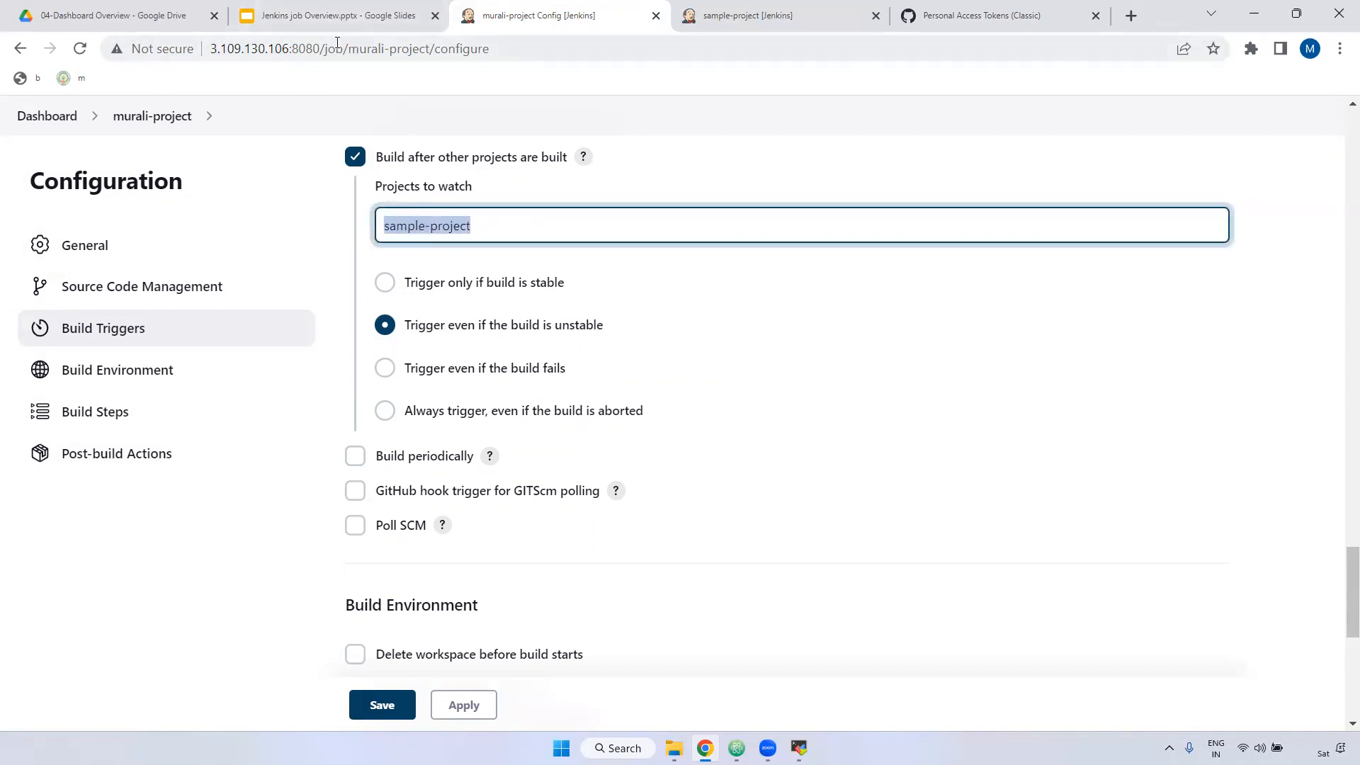
left_click(573, 375)
left_click_drag(572, 375, 442, 380)
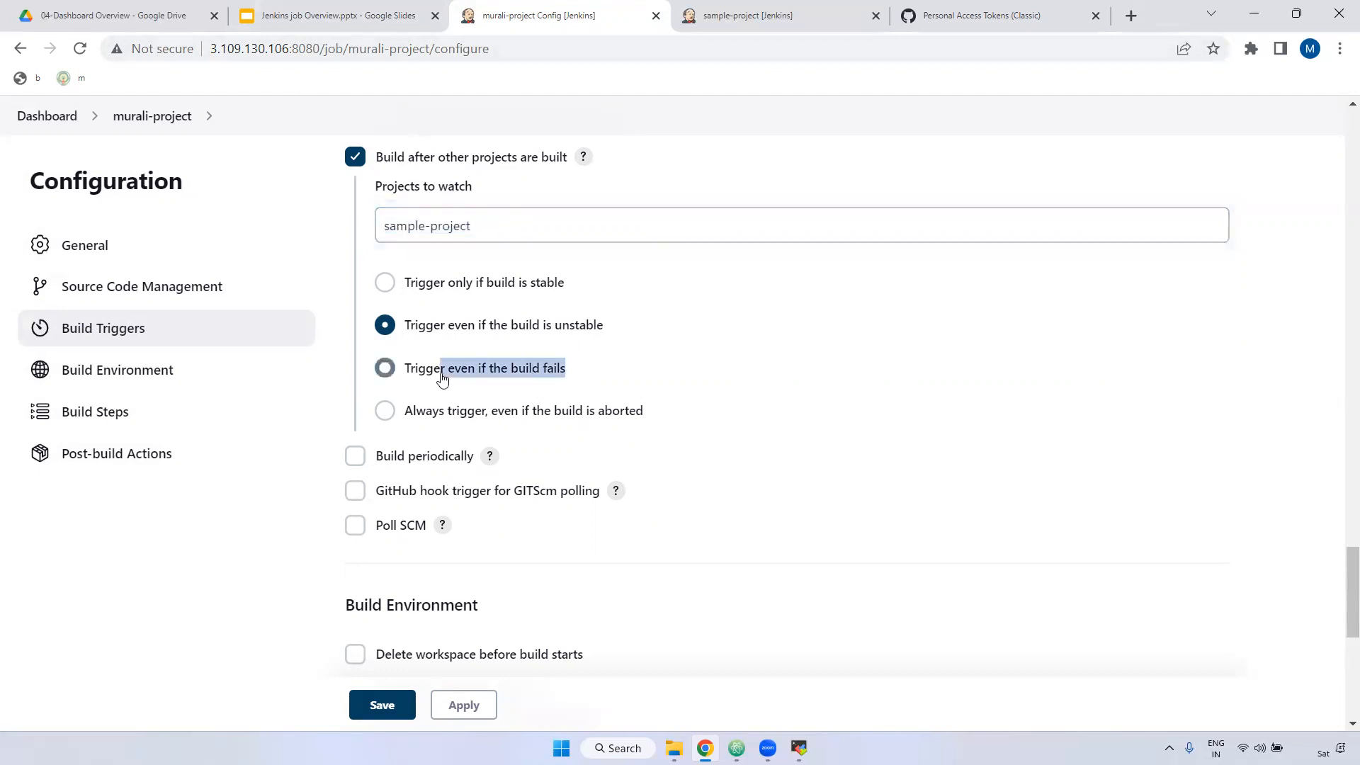
left_click_drag(488, 226, 373, 228)
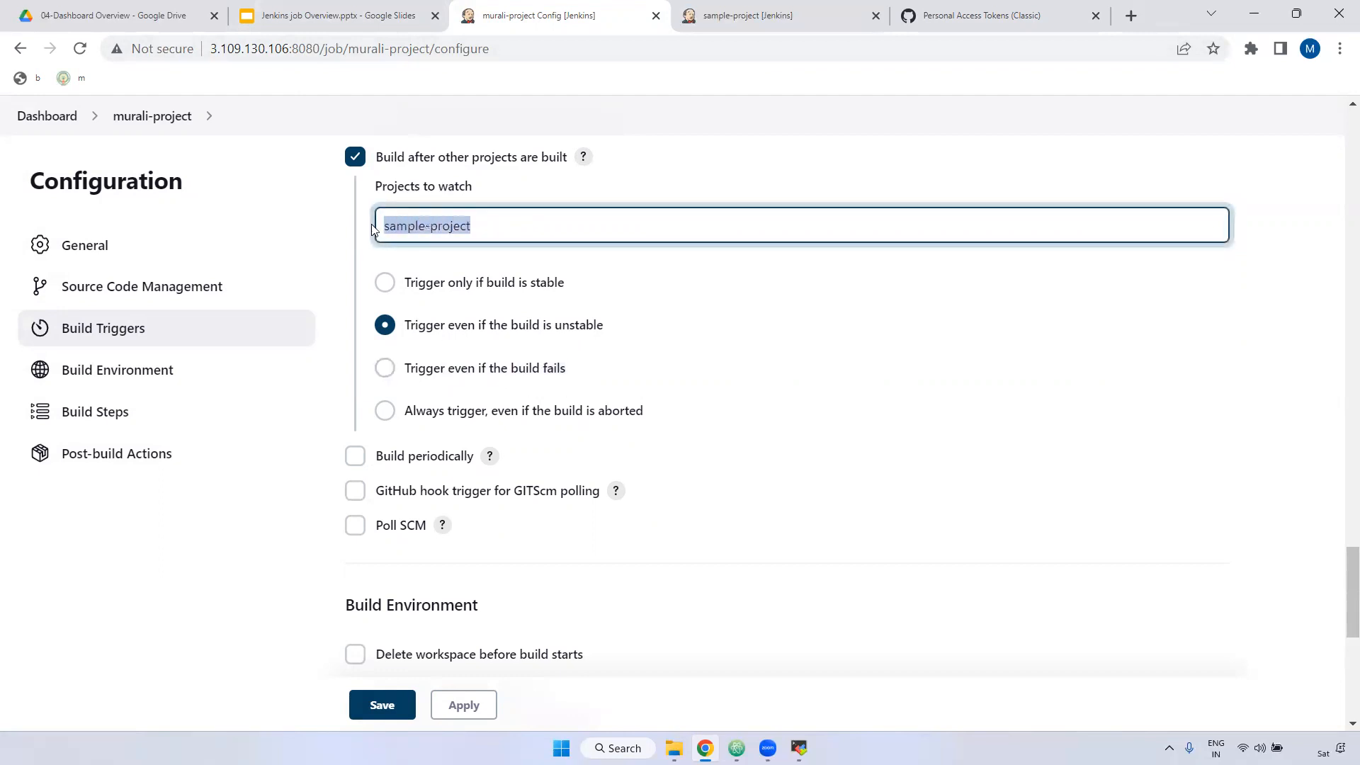
left_click_drag(349, 49, 428, 55)
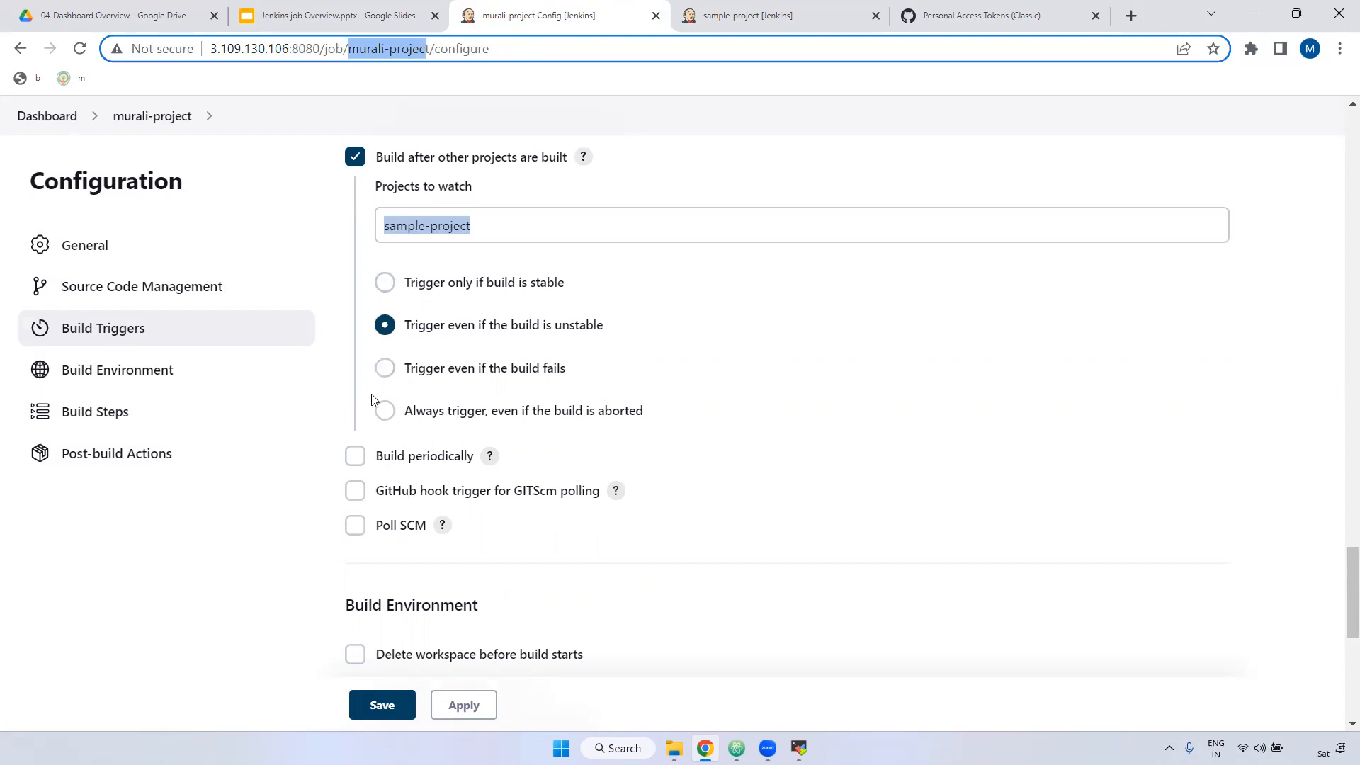
left_click(387, 282)
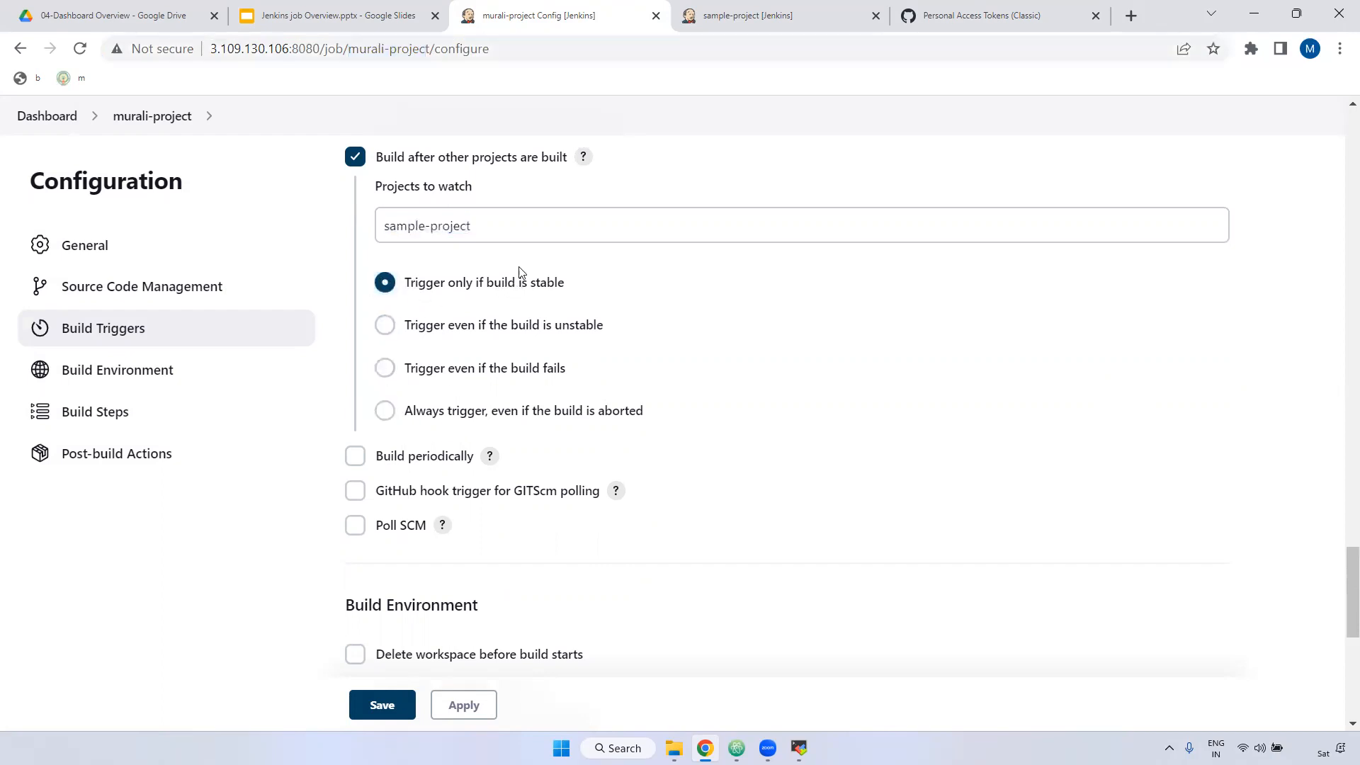
left_click_drag(489, 226, 383, 225)
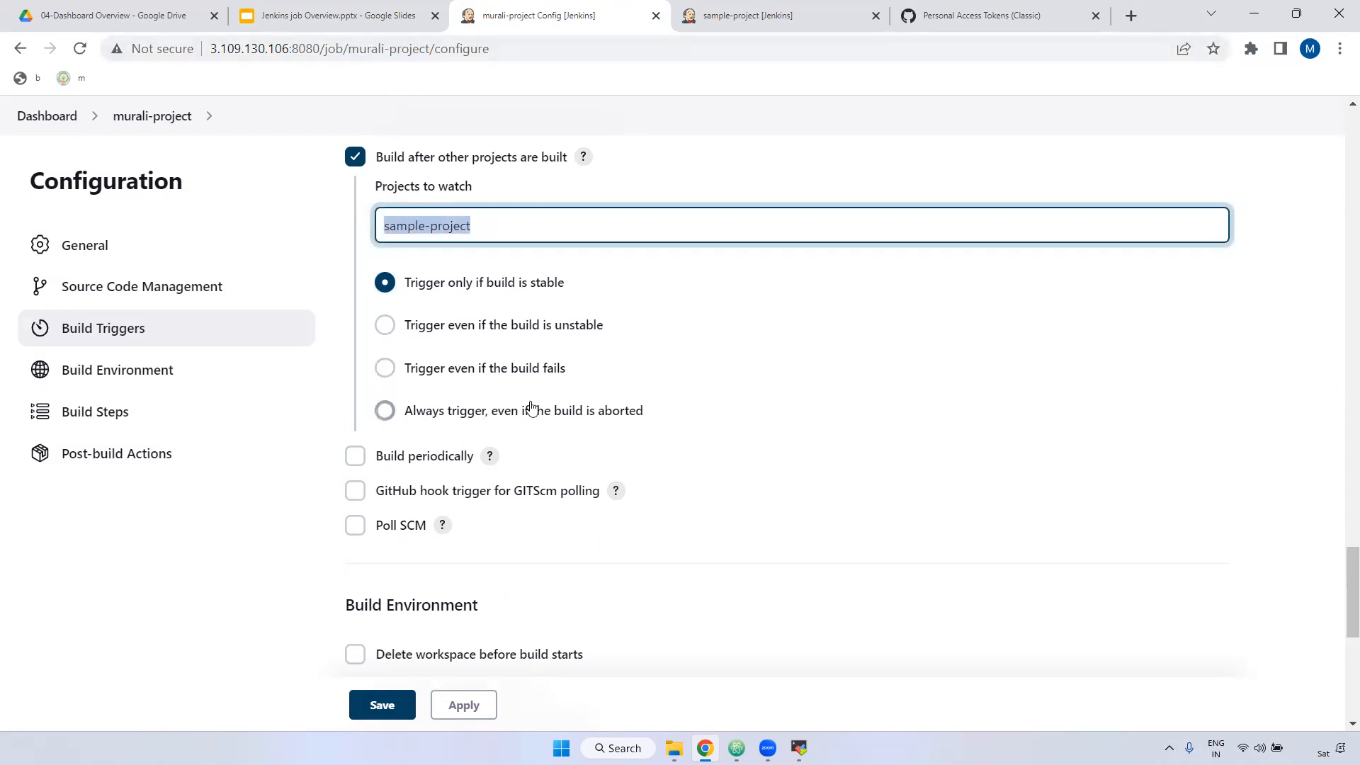
scroll(581, 408, "down", 1)
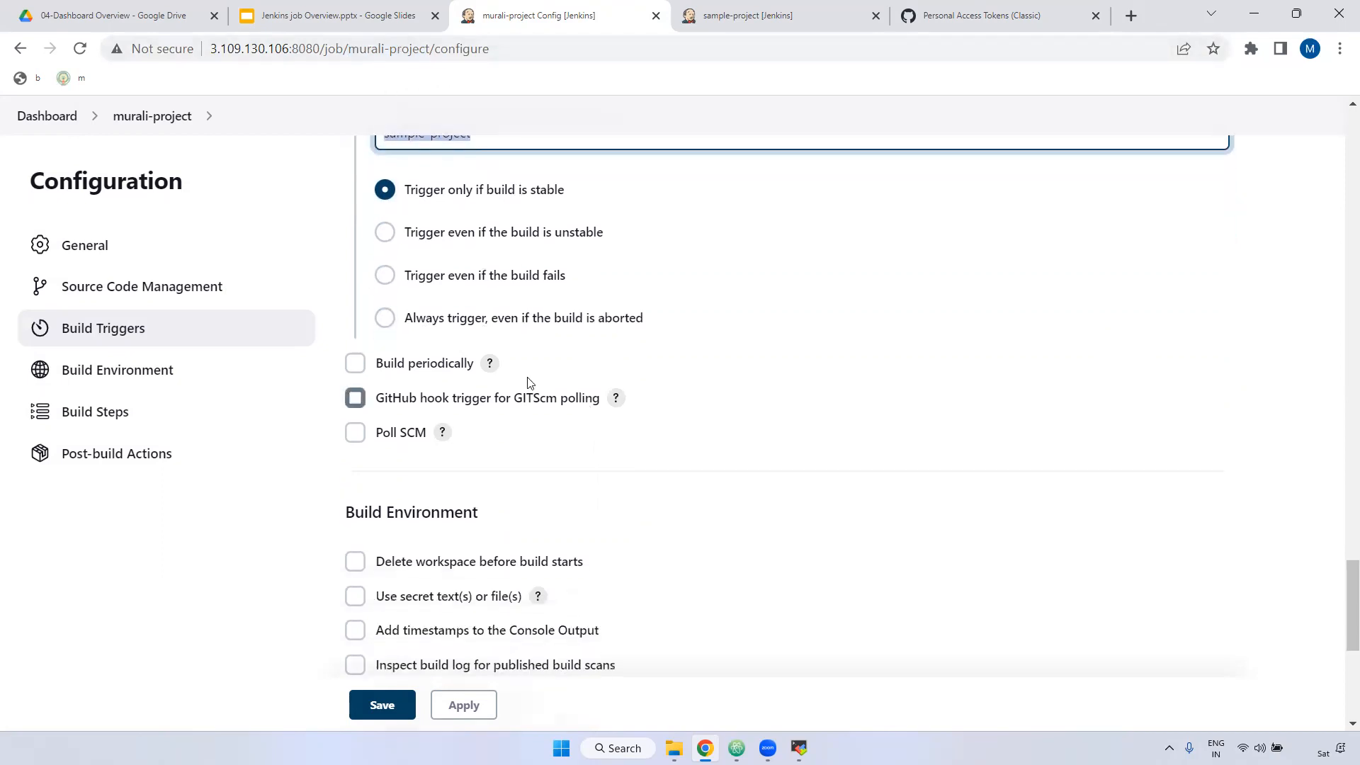
Step: Tick Build periodically, revealing the still-empty Schedule field
left_click(356, 363)
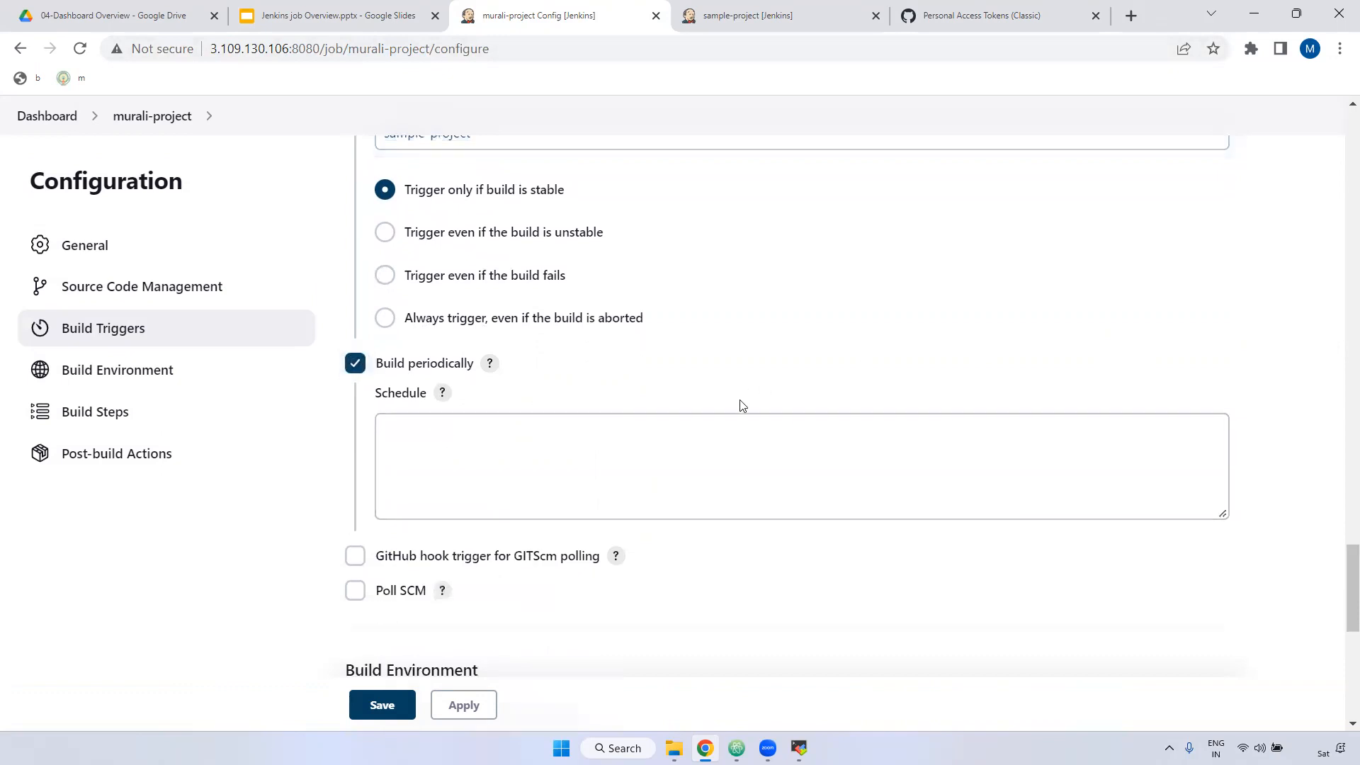
scroll(708, 400, "down", 1)
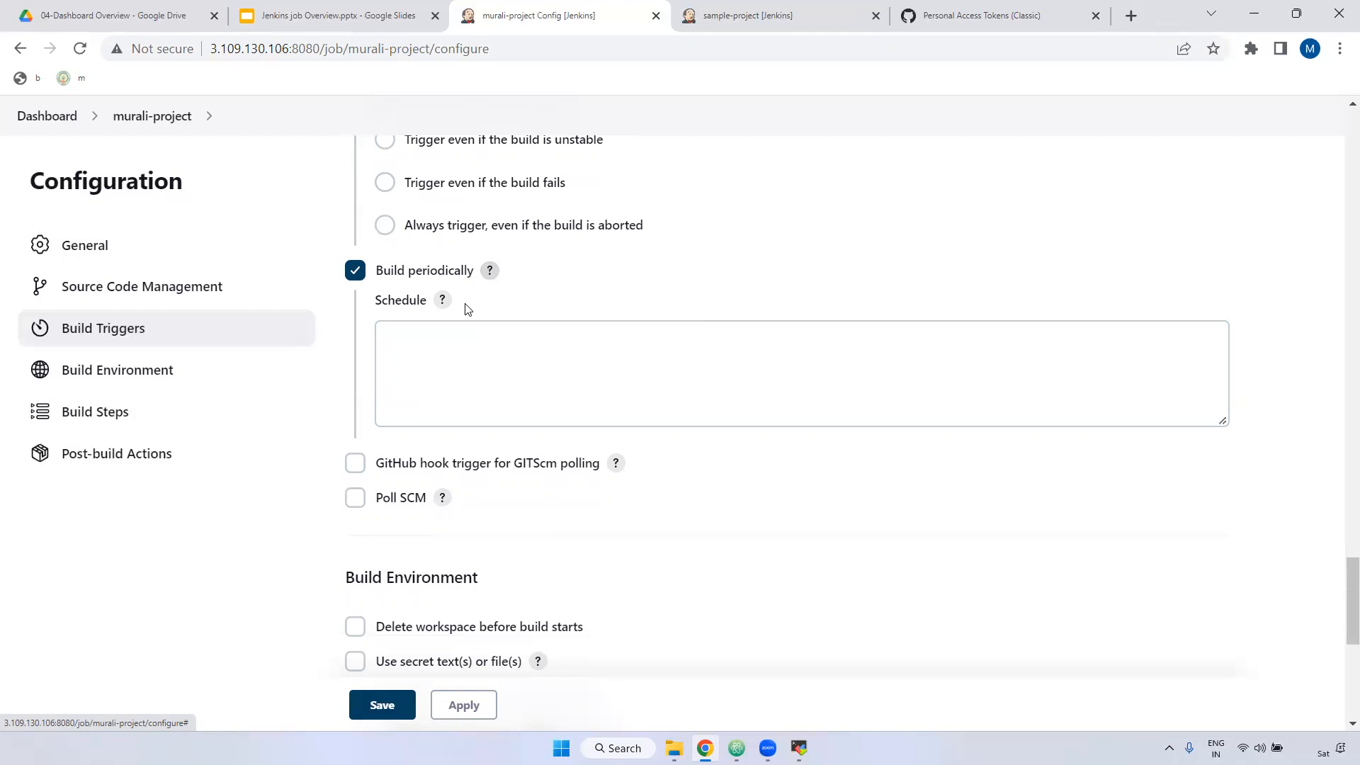
left_click_drag(383, 305, 417, 301)
Step: Enable Build periodically and review the cron format MINUTE HOUR DOM MONTH DOW in its help
left_click(442, 299)
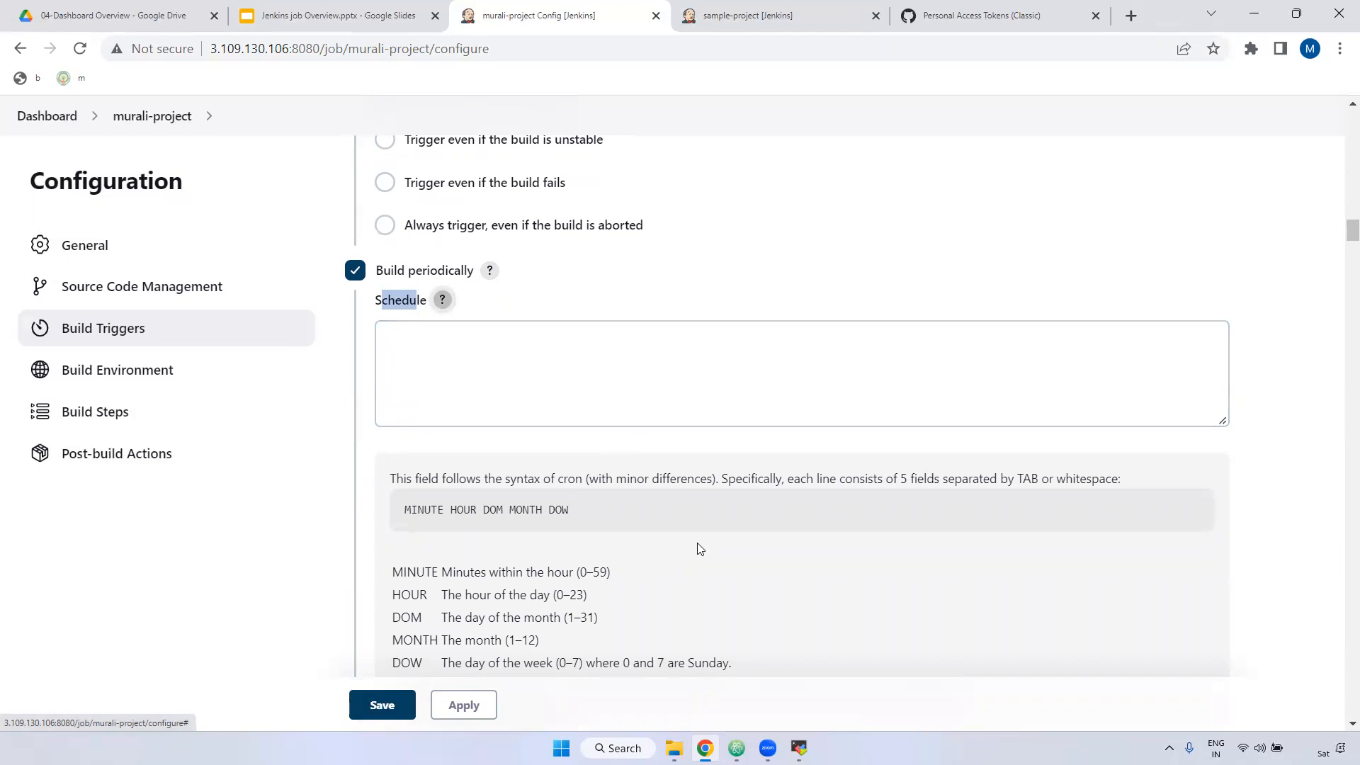
left_click_drag(400, 512, 575, 517)
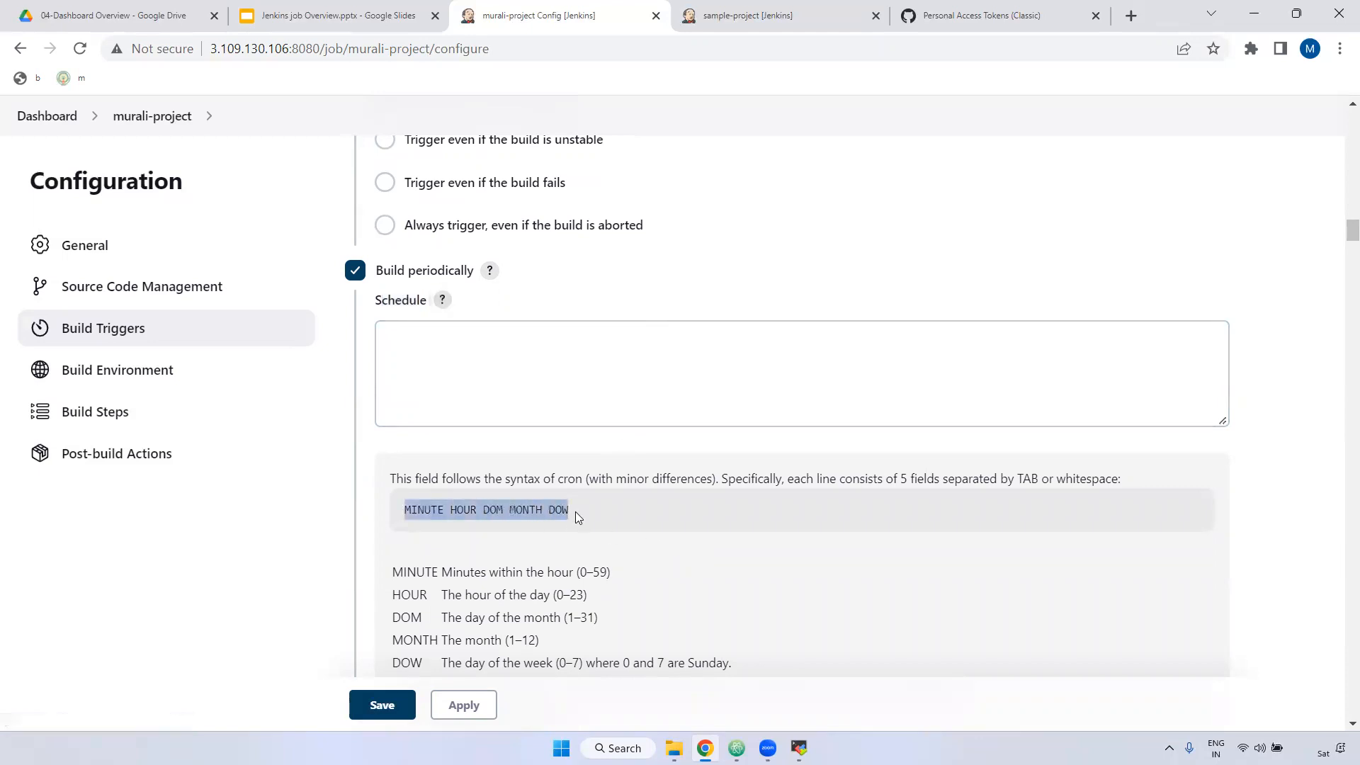
double_click(432, 509)
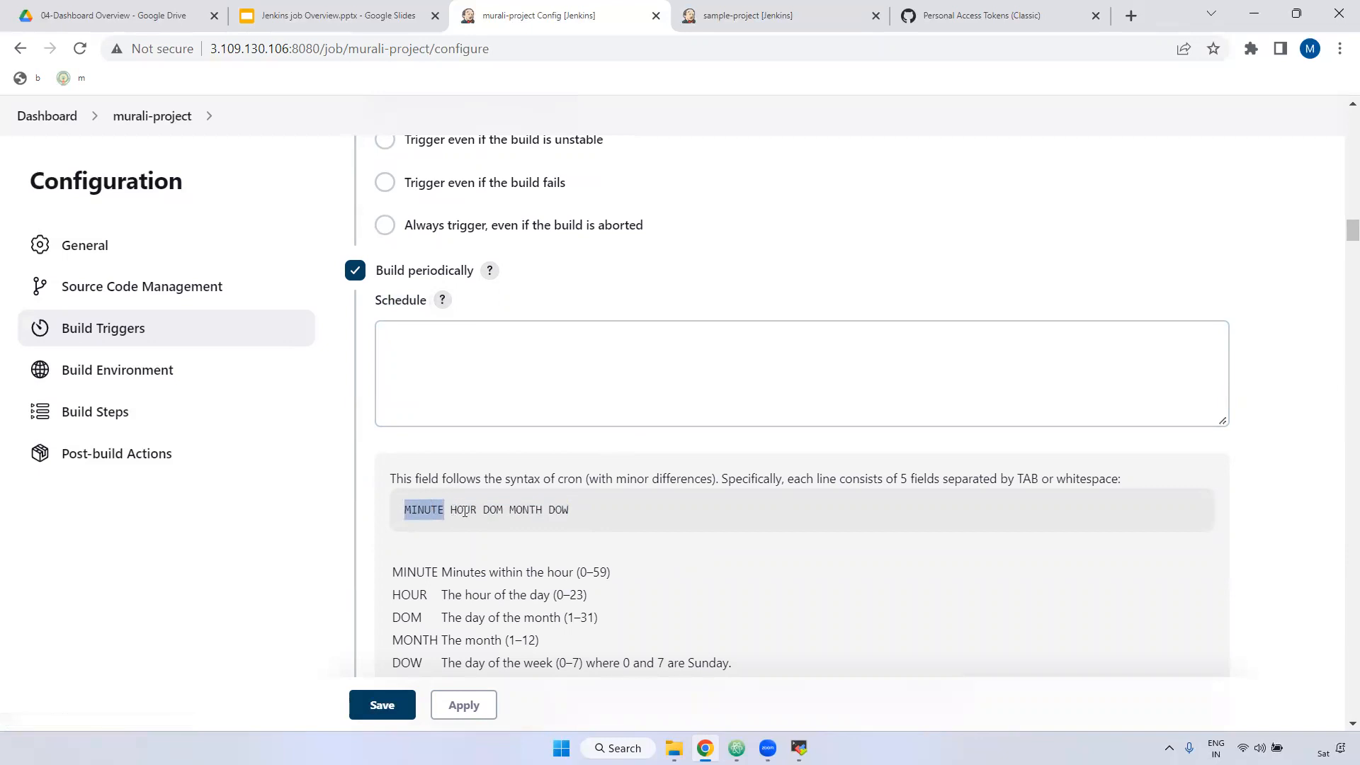
double_click(464, 511)
double_click(496, 513)
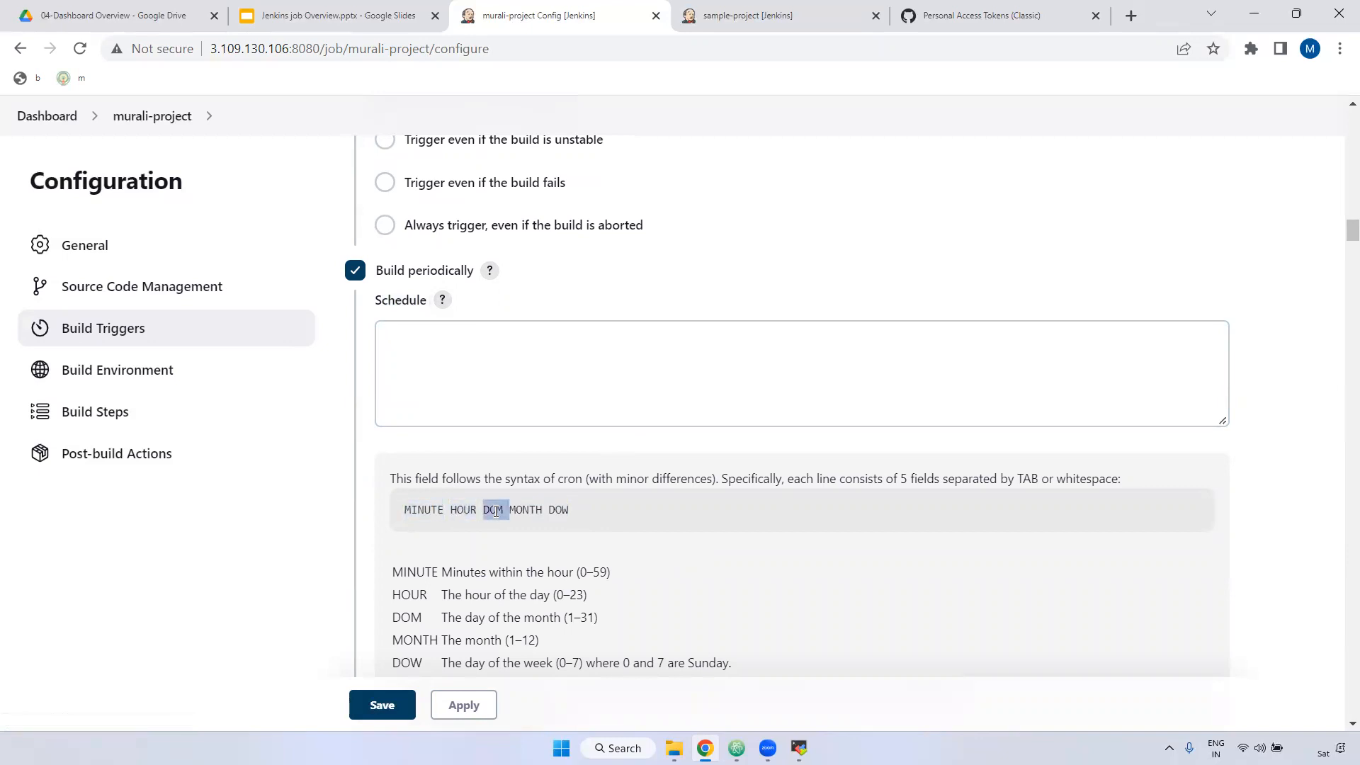
double_click(523, 511)
double_click(560, 512)
double_click(419, 508)
double_click(470, 508)
double_click(496, 509)
double_click(528, 510)
left_click(531, 509)
Step: Review the cron field ranges (0–59, 0–23, 1–31, 1–12, 0–7), then place the caret in the empty Schedule field
scroll(436, 509, "down", 1)
triple_click(394, 480)
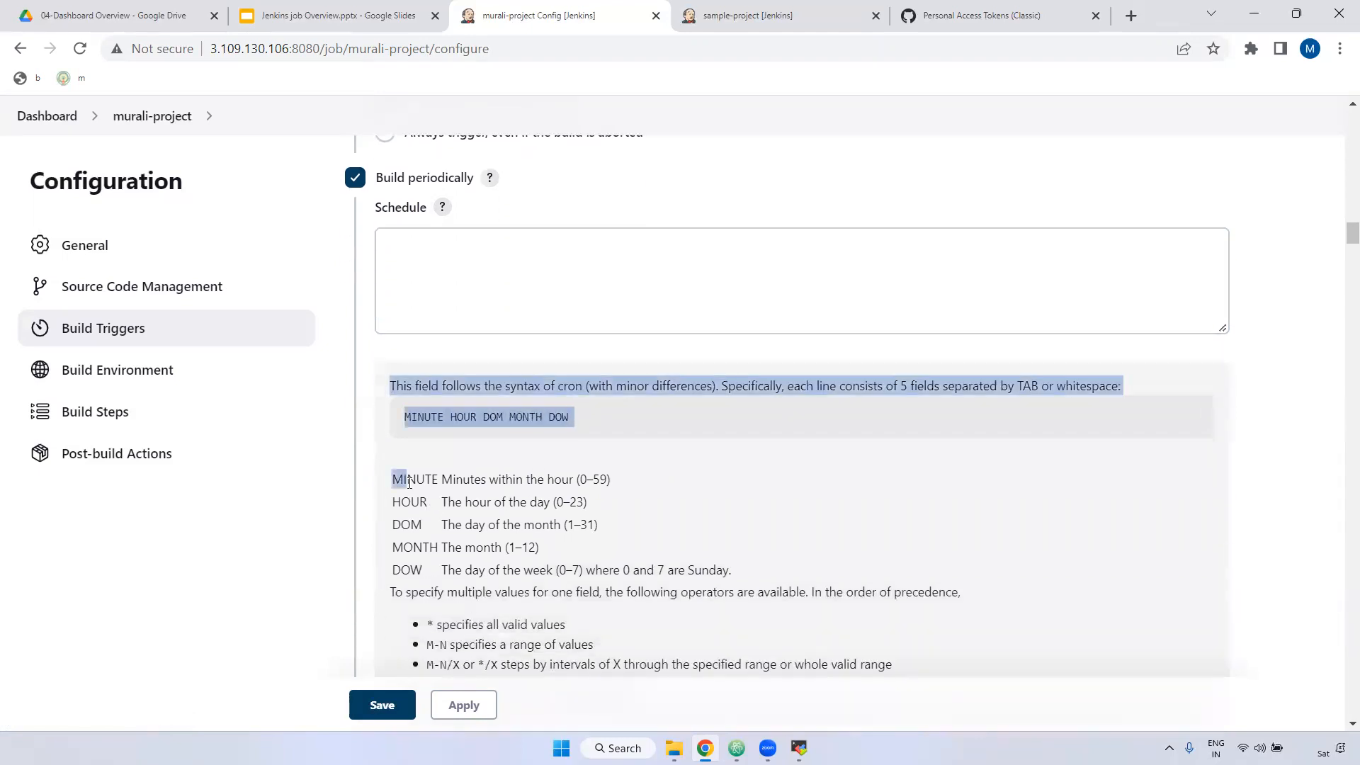
left_click_drag(580, 480, 605, 482)
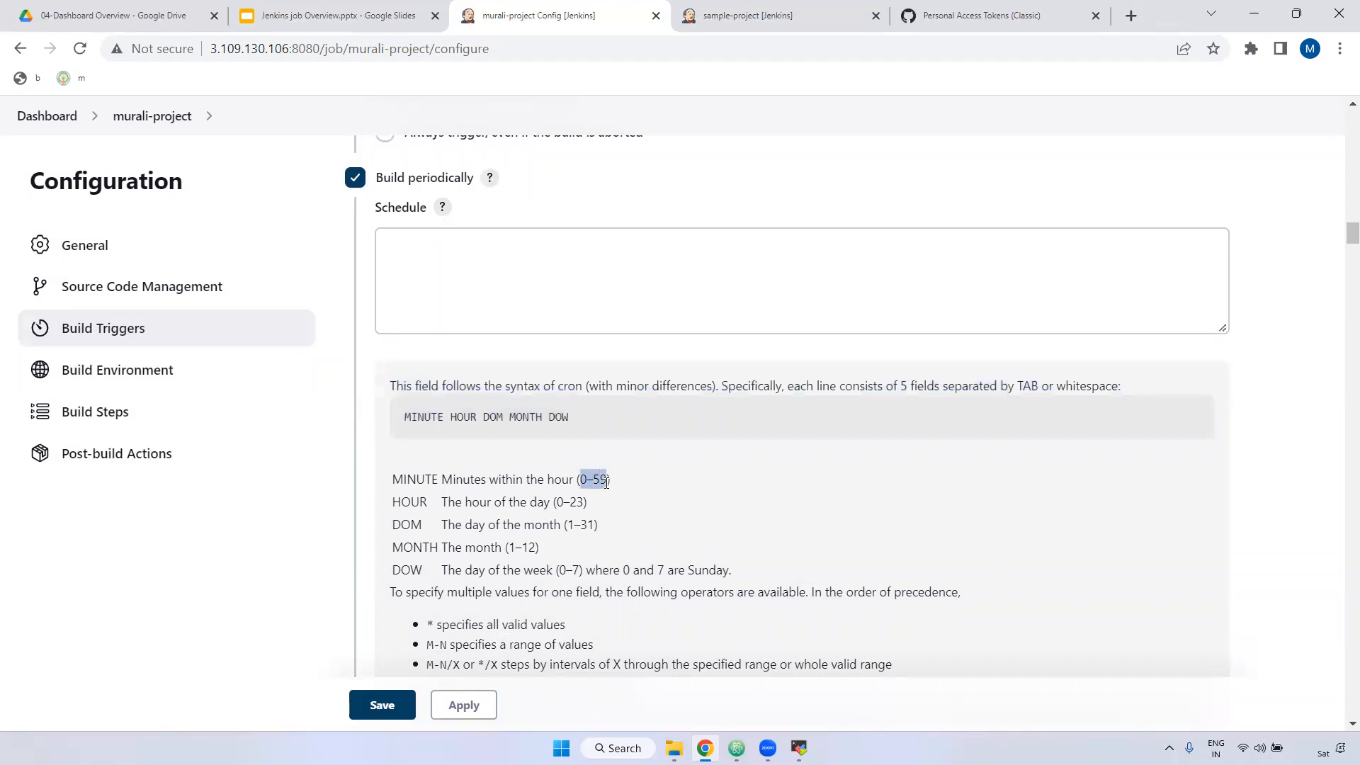
double_click(413, 504)
left_click_drag(553, 503, 608, 503)
left_click_drag(389, 527, 448, 525)
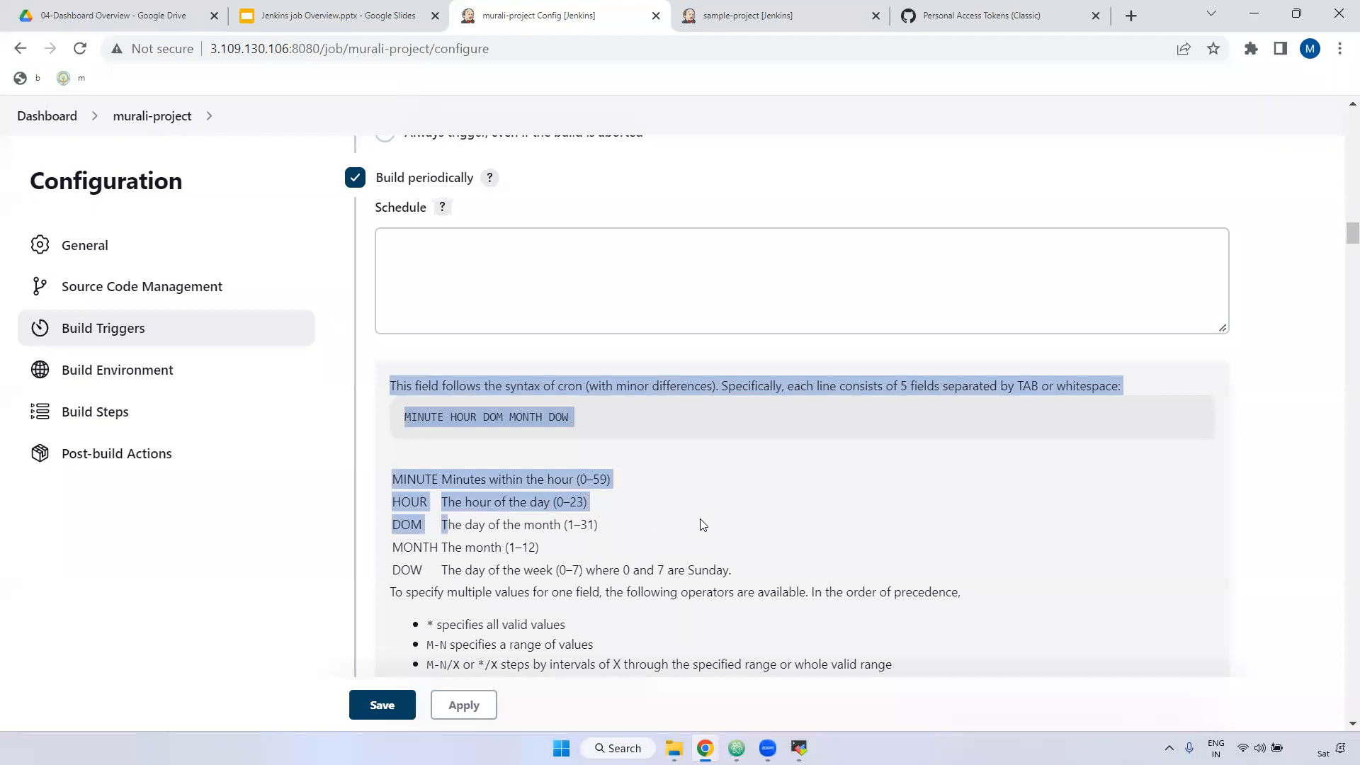
left_click_drag(566, 524, 613, 531)
scroll(613, 531, "down", 1)
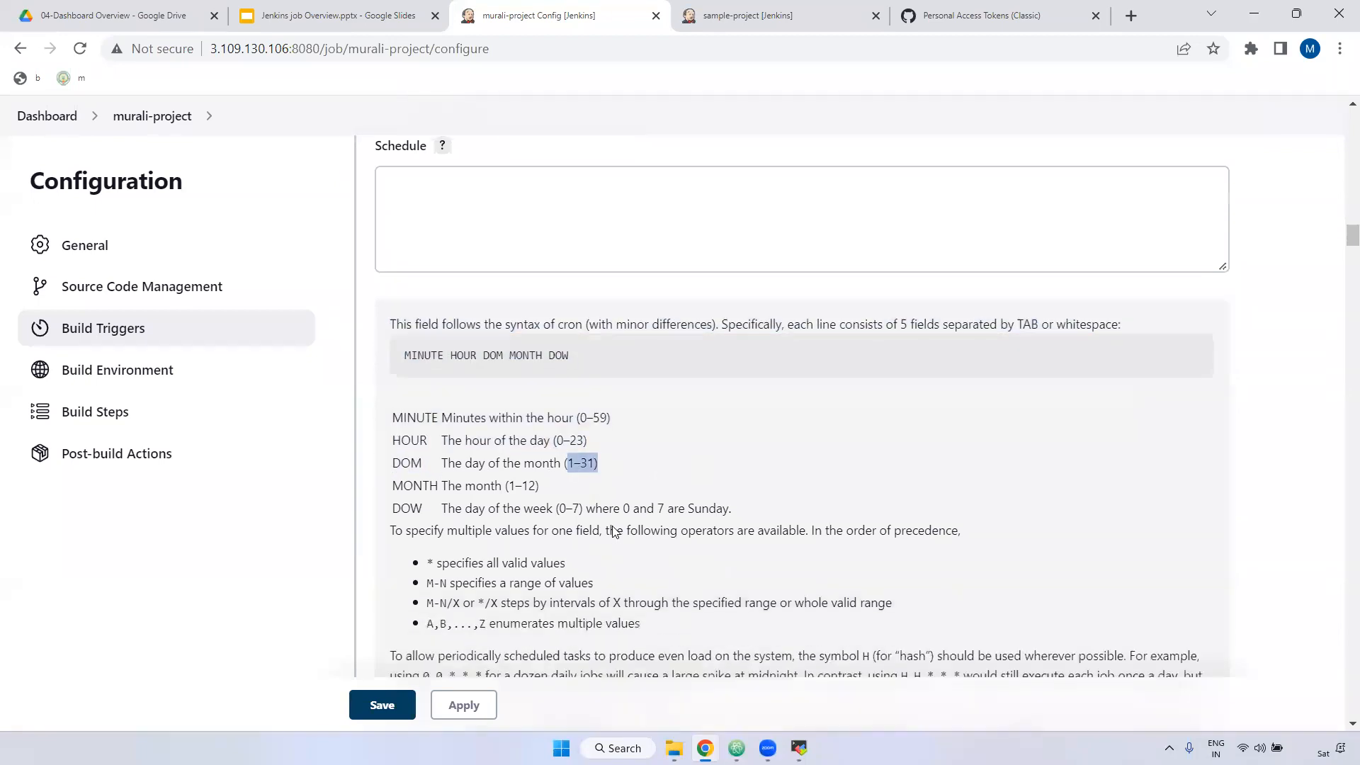
left_click_drag(404, 454, 439, 454)
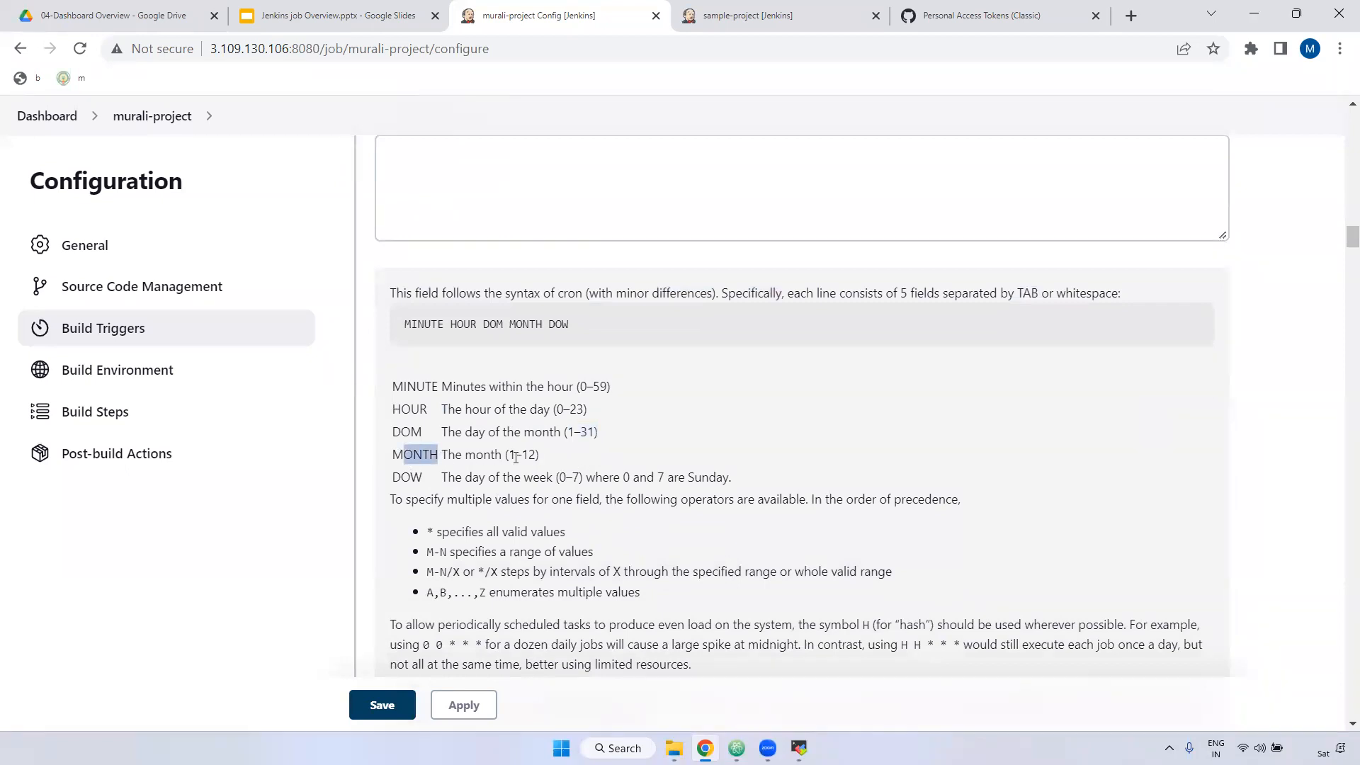
left_click_drag(508, 456, 537, 456)
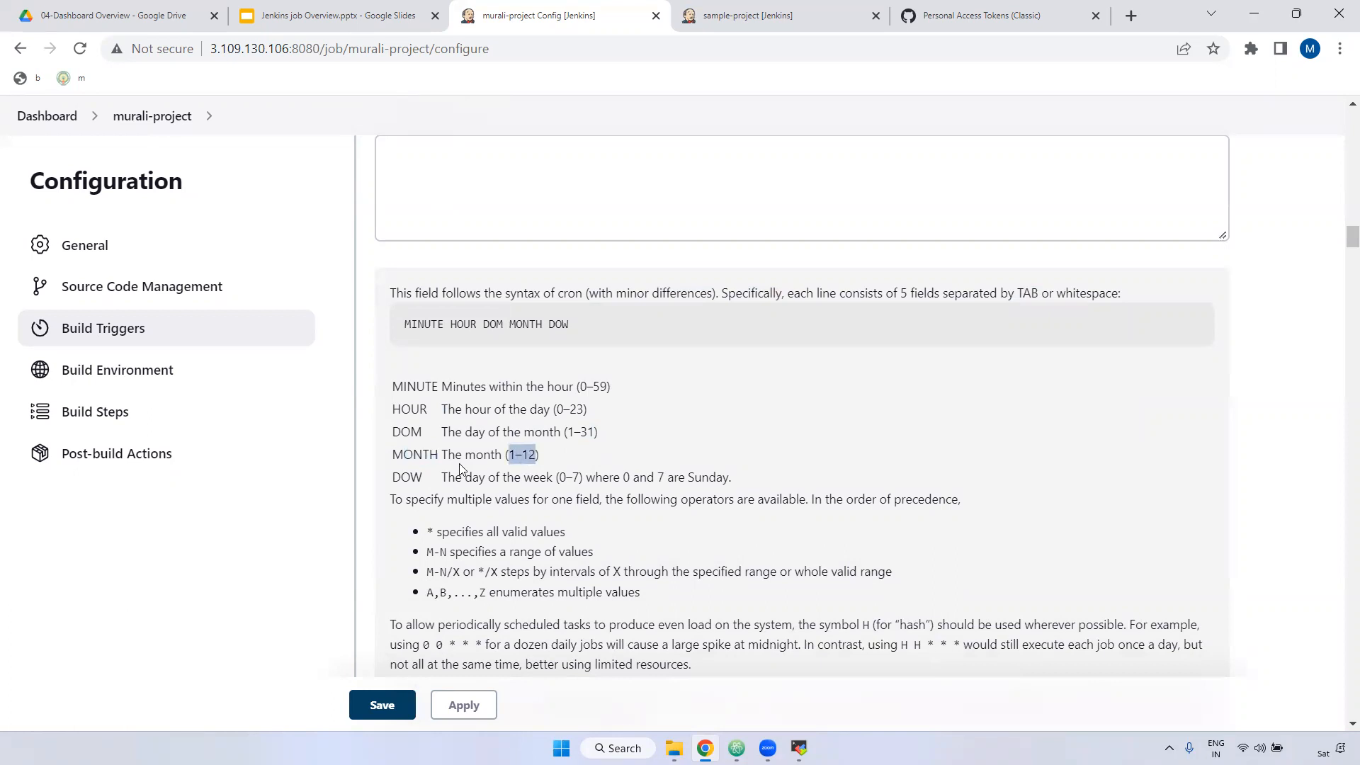
left_click_drag(390, 480, 425, 479)
left_click(704, 406)
scroll(704, 437, "down", 1)
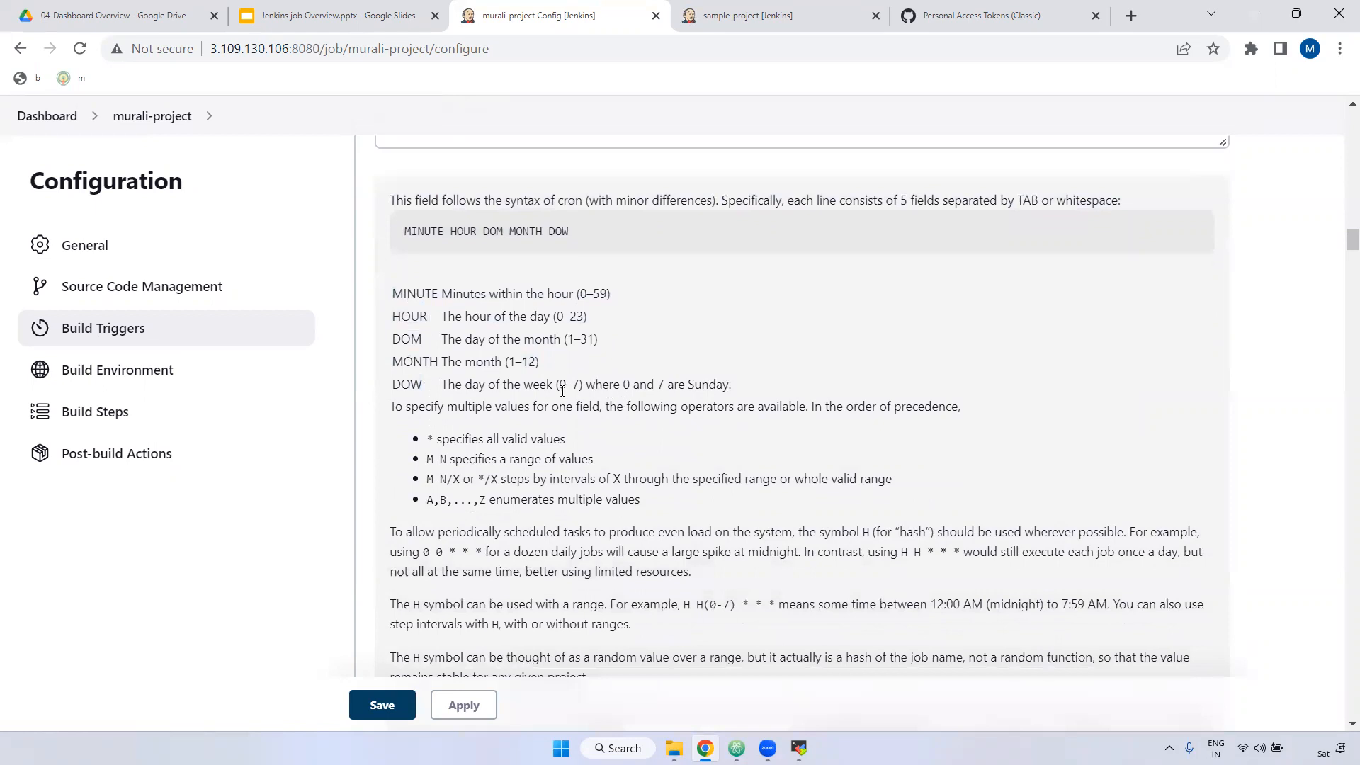
left_click_drag(558, 384, 580, 385)
left_click(618, 389)
left_click_drag(630, 383, 629, 382)
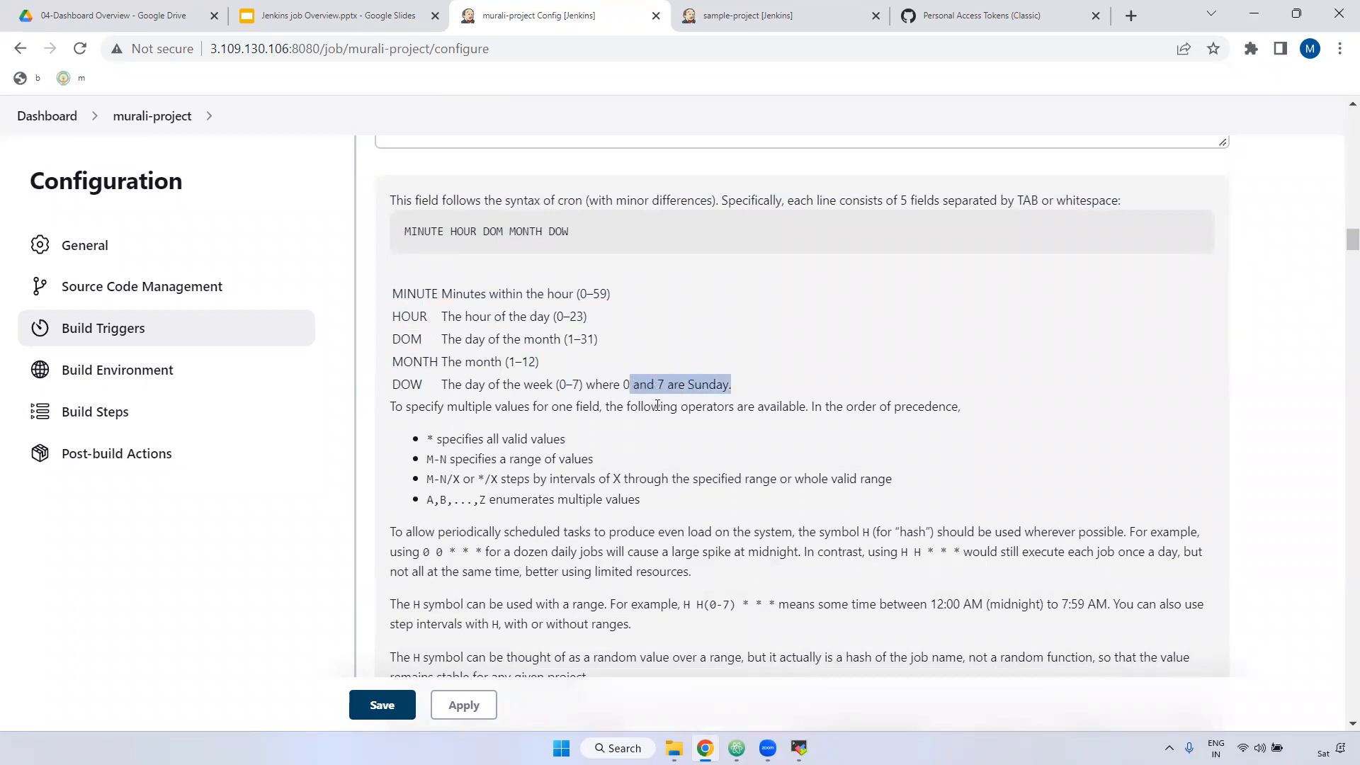
scroll(657, 405, "up", 4)
left_click(398, 343)
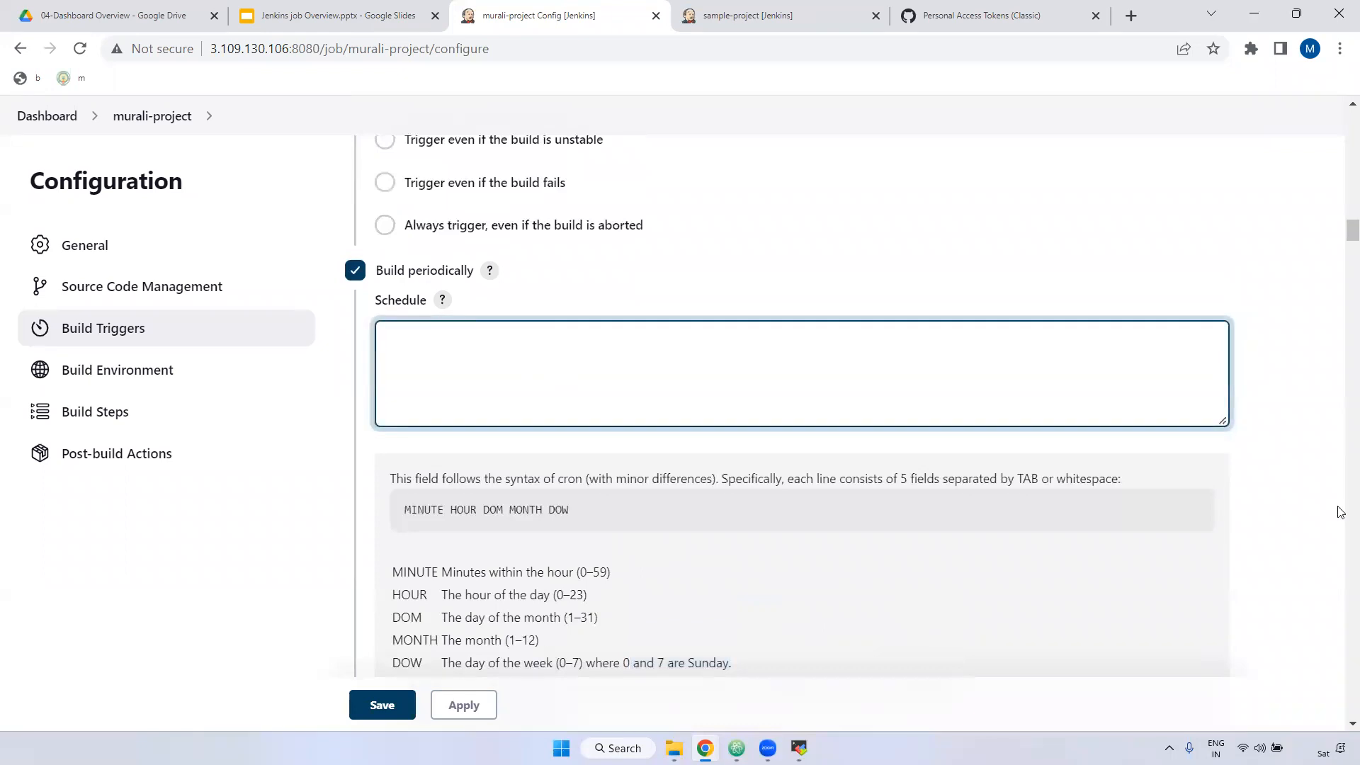
Step: Enter the schedule H/5 * * * *, correcting a stray 8 at the end
type("H/5 * * * 8")
key("BackSpace")
type("*")
double_click(435, 508)
double_click(401, 339)
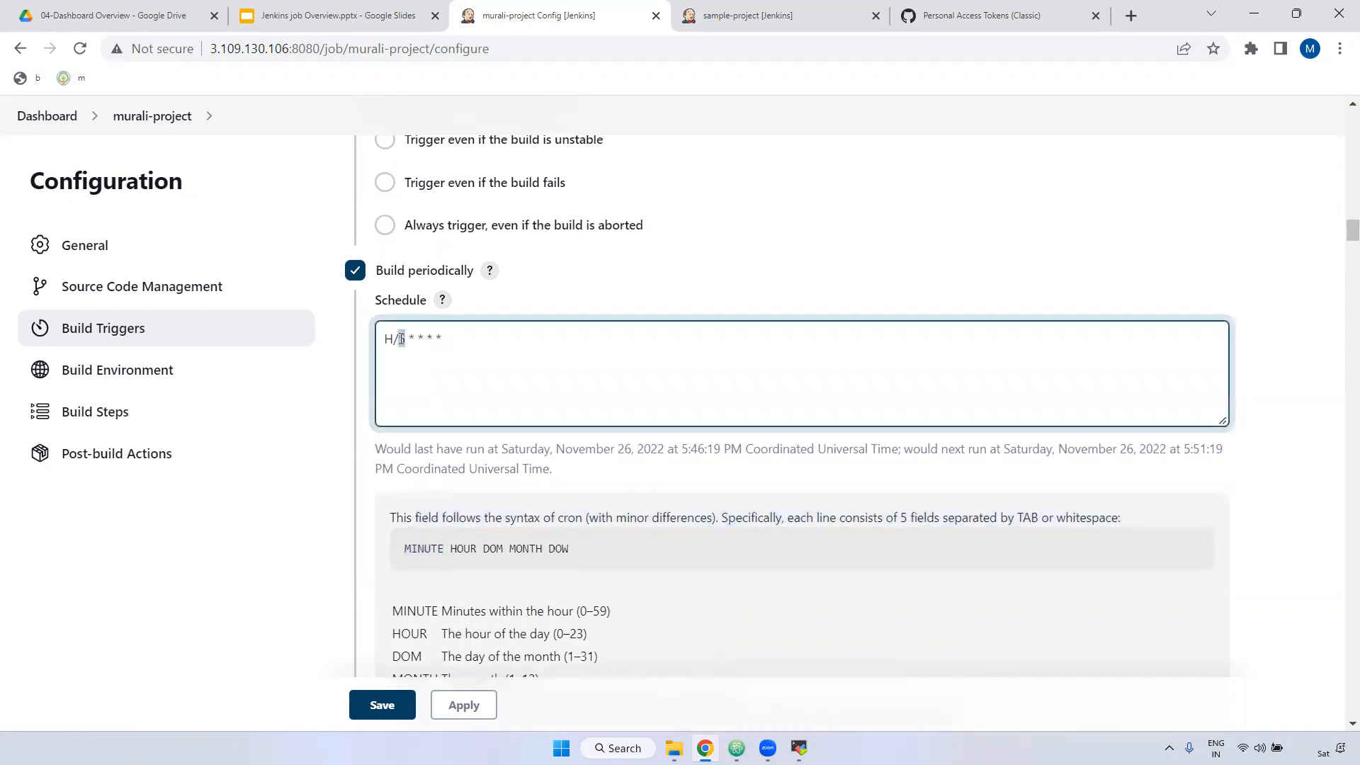
left_click(459, 556)
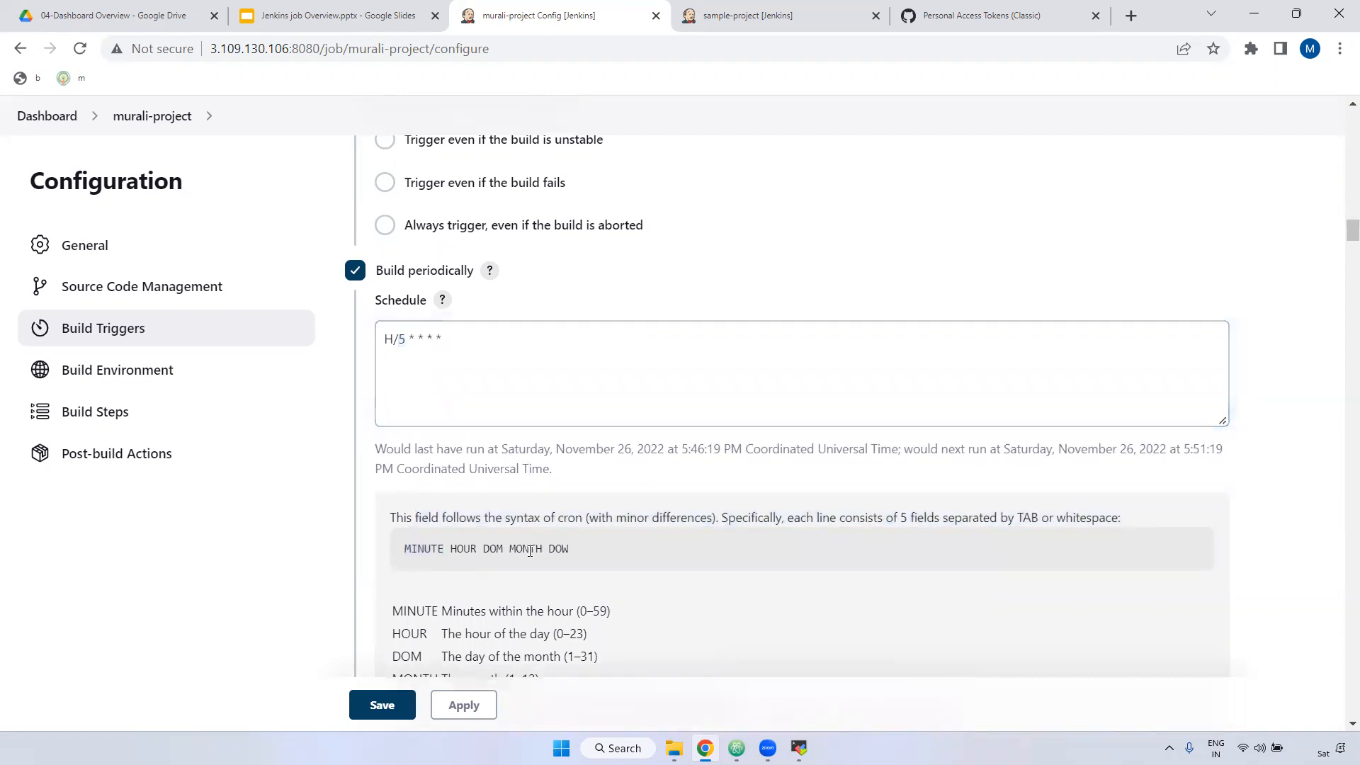
left_click_drag(409, 338, 465, 338)
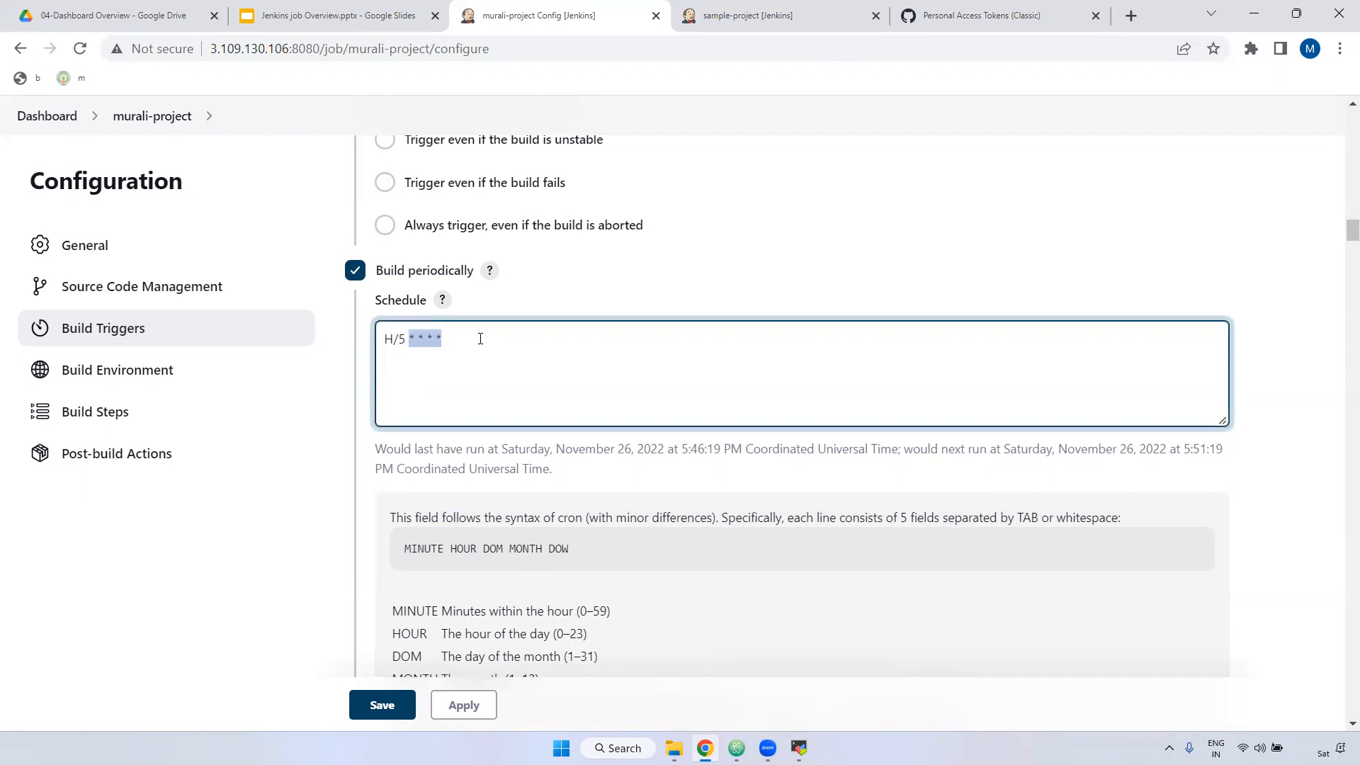
left_click(400, 341)
Step: Read the last-run time 5:46 and the next-run time previewed for H/5
left_click_drag(384, 449, 545, 450)
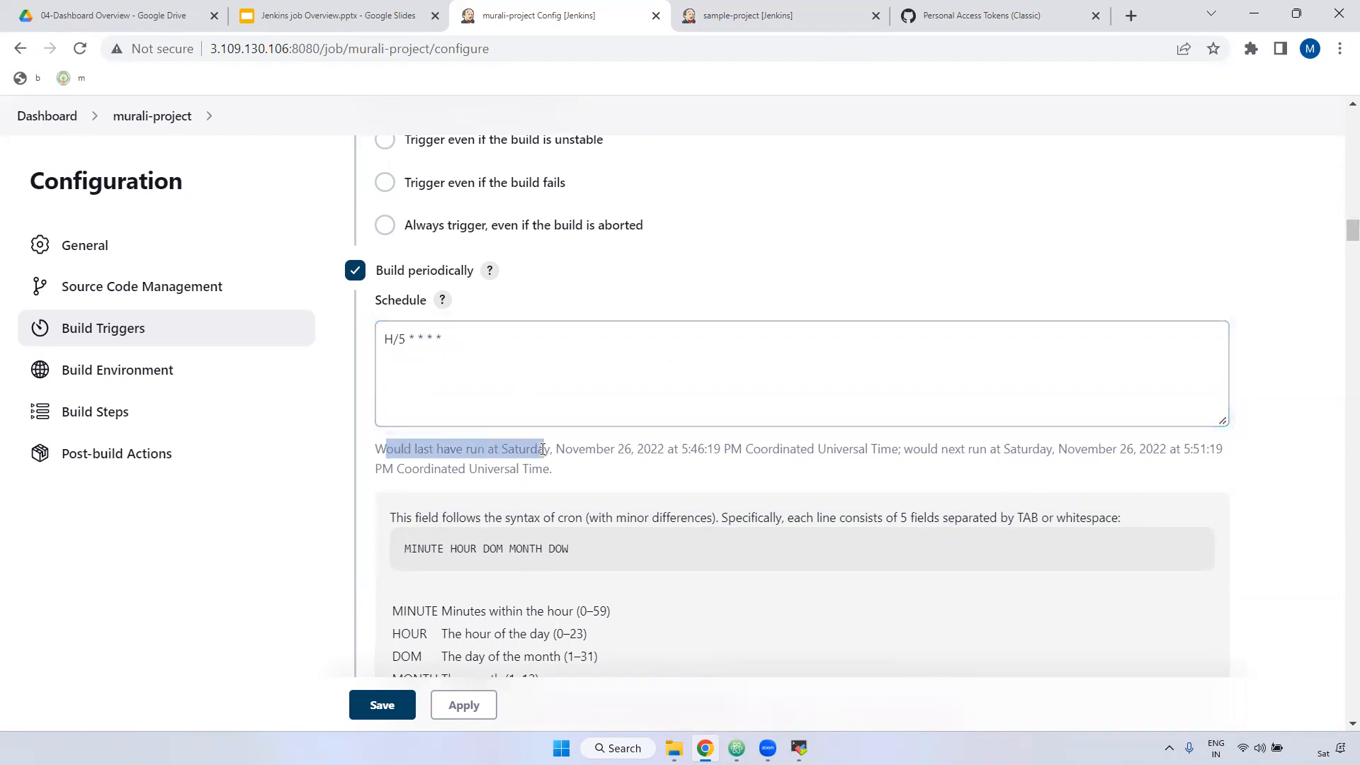
left_click(608, 449)
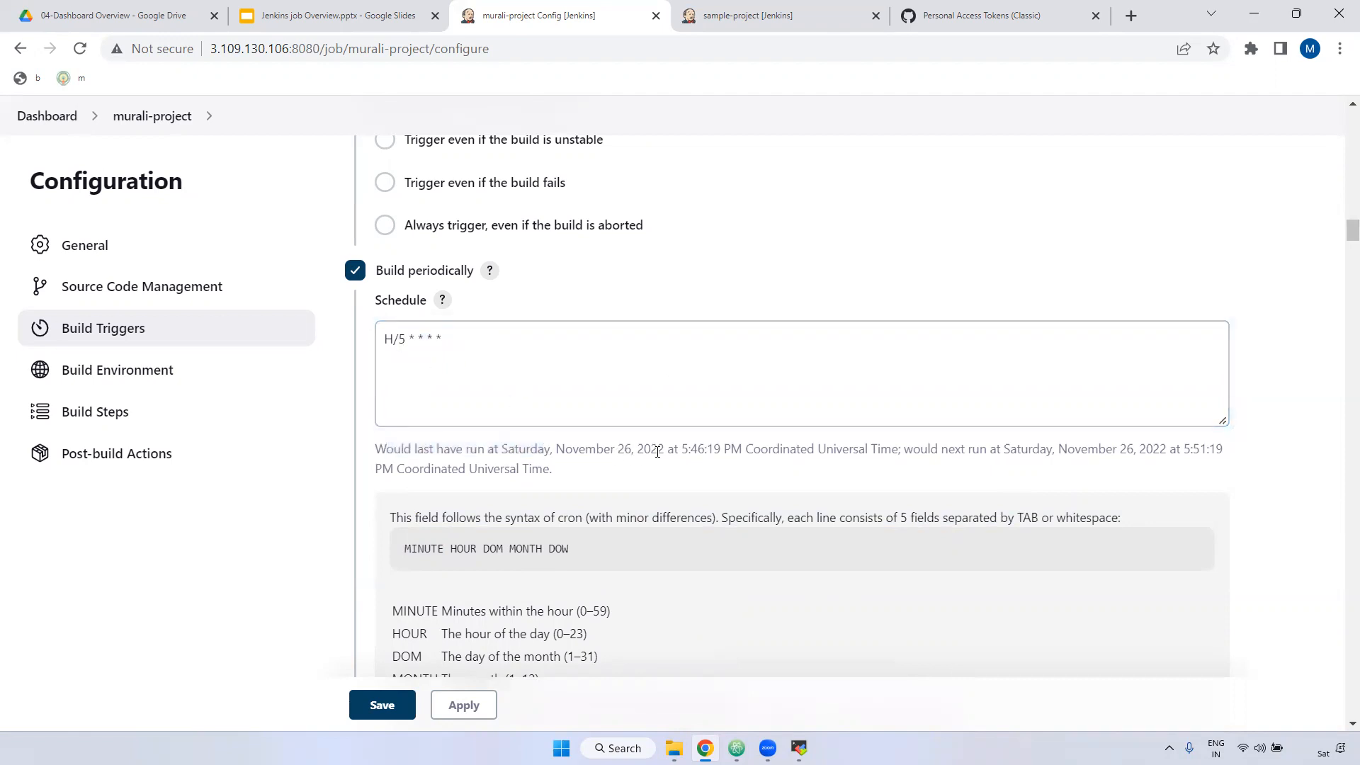
left_click_drag(680, 453, 708, 452)
left_click_drag(1189, 449, 1222, 450)
left_click(702, 452)
left_click_drag(1190, 451, 1219, 453)
Step: Change the schedule to H/1 * * * * and compare the refreshed next-run time 46:52
left_click(405, 341)
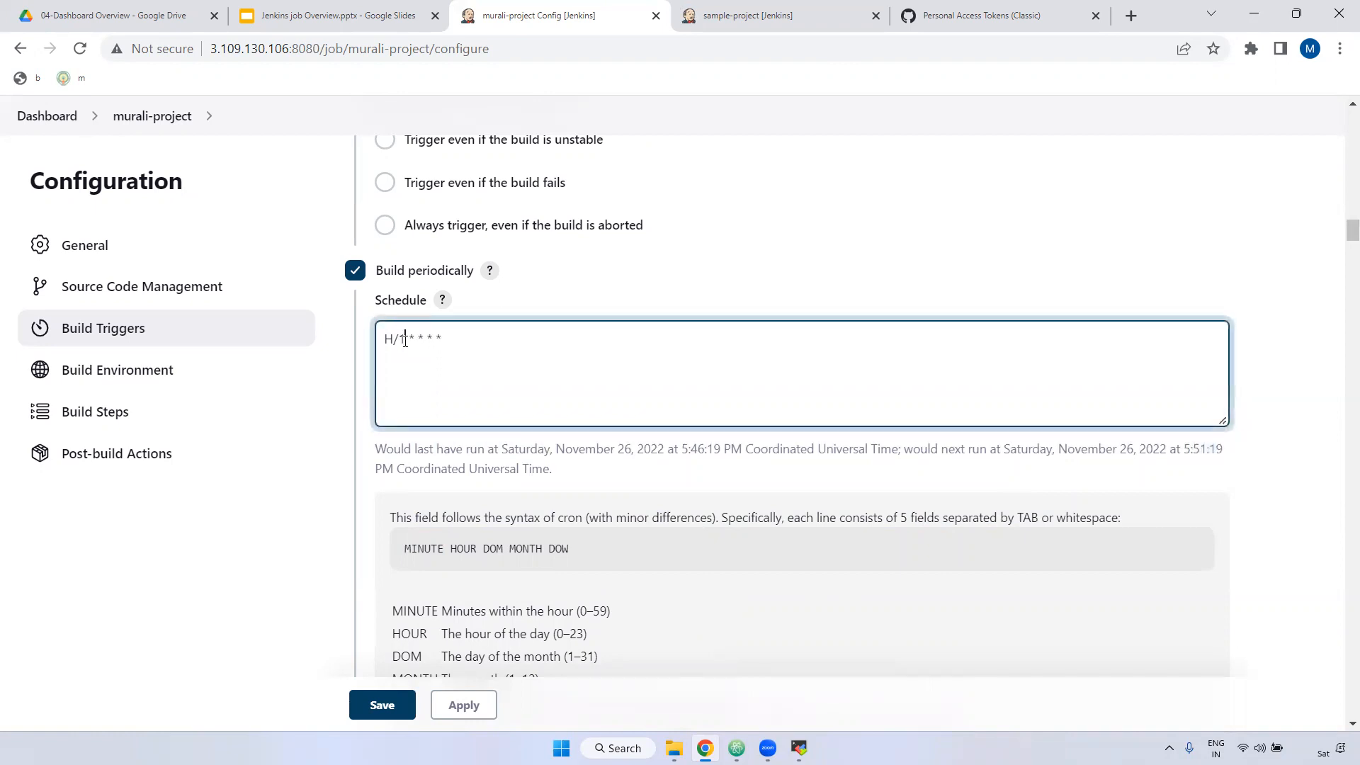
left_click(638, 470)
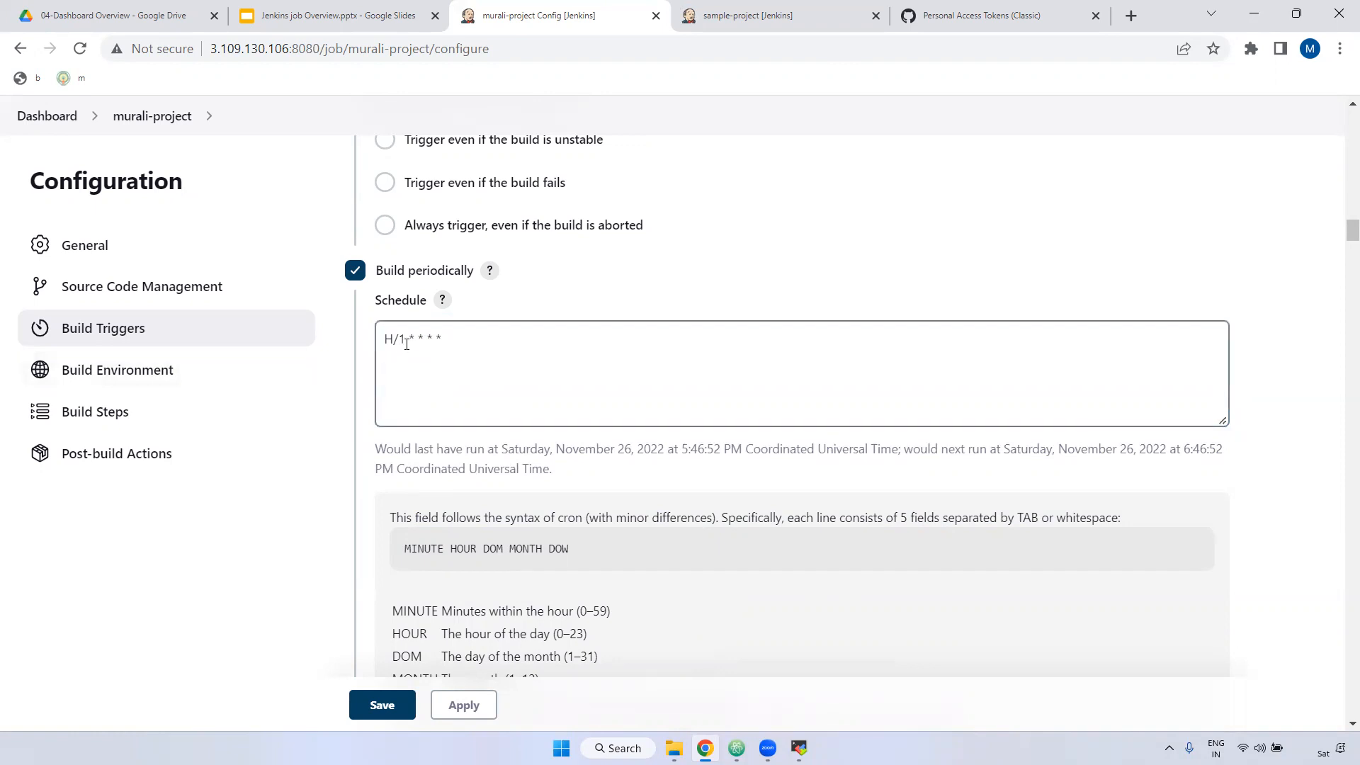
left_click_drag(406, 340, 380, 346)
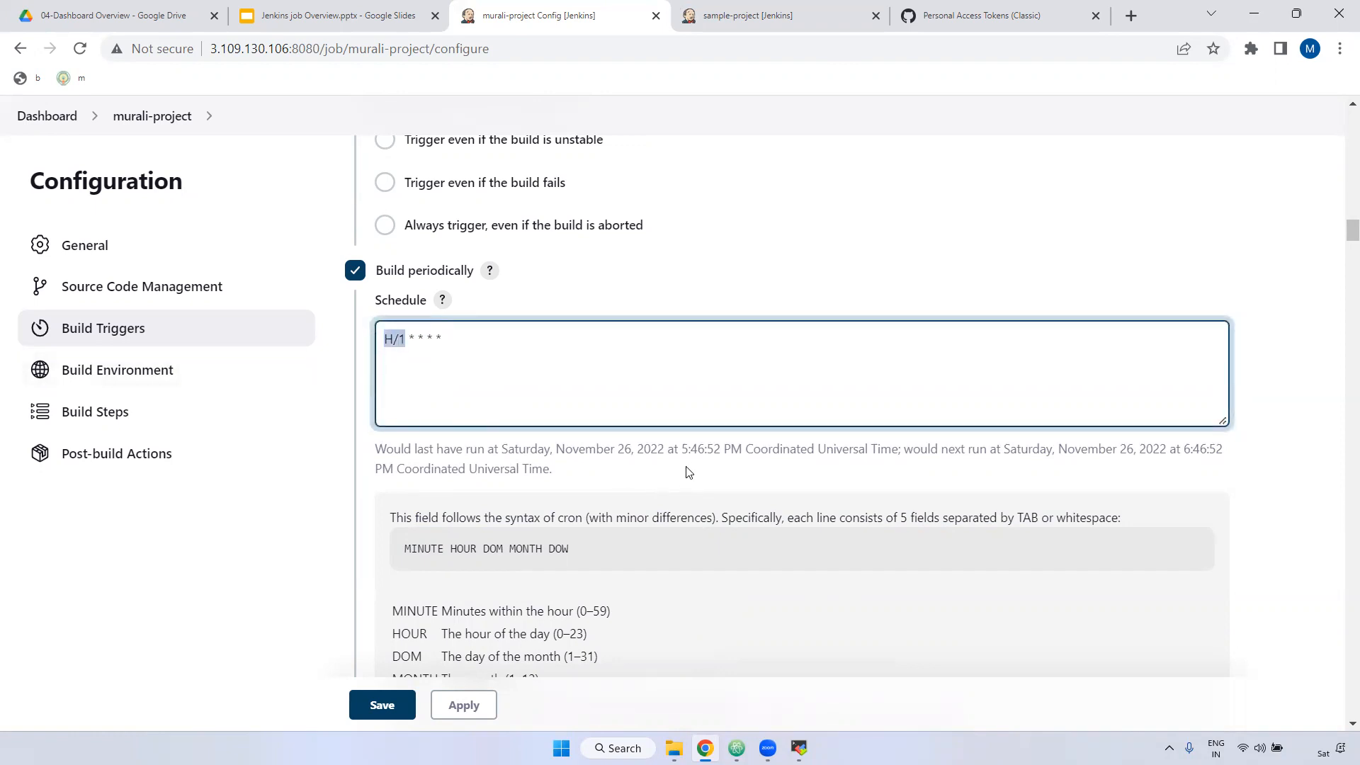
left_click_drag(680, 447, 704, 449)
left_click_drag(1190, 447, 1237, 450)
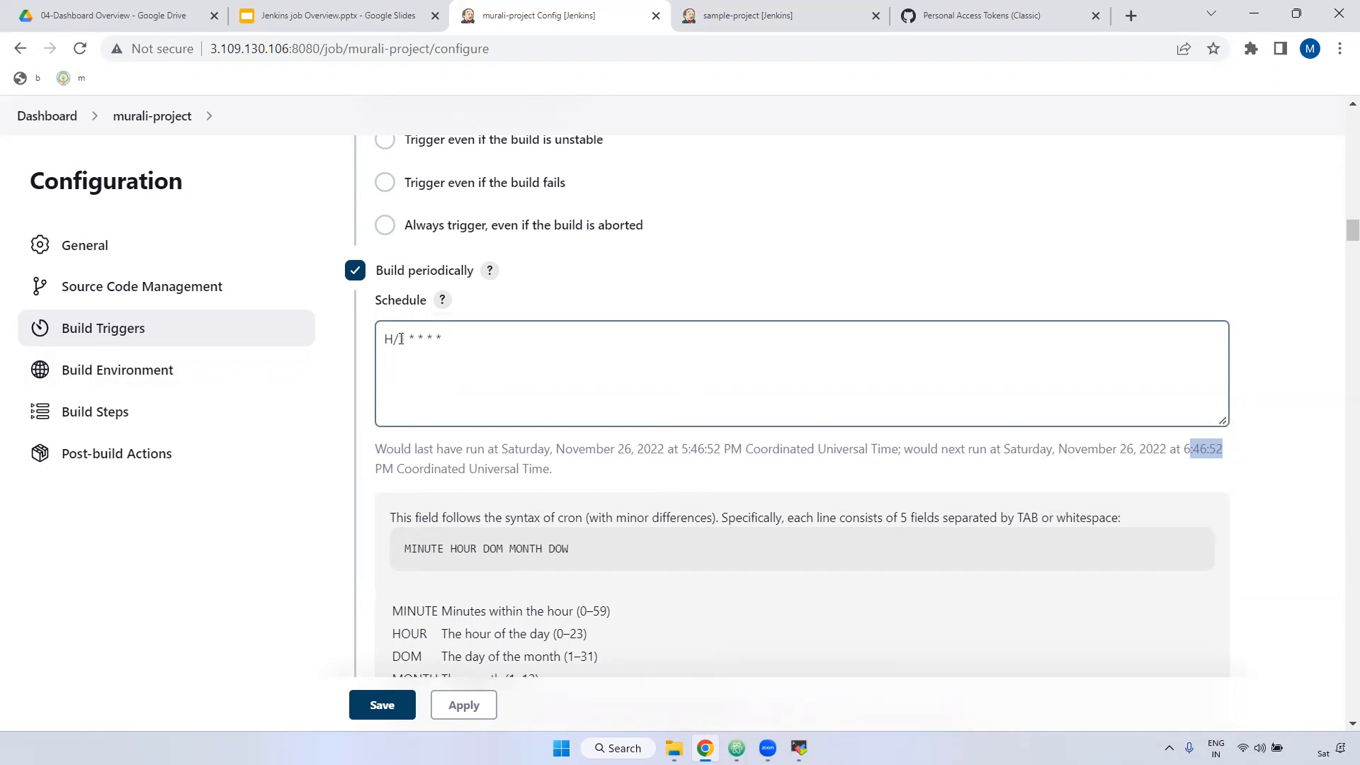
left_click_drag(406, 341, 367, 345)
Step: Replace H/1 with * and note the resulting every-minute warning
key("BackSpace")
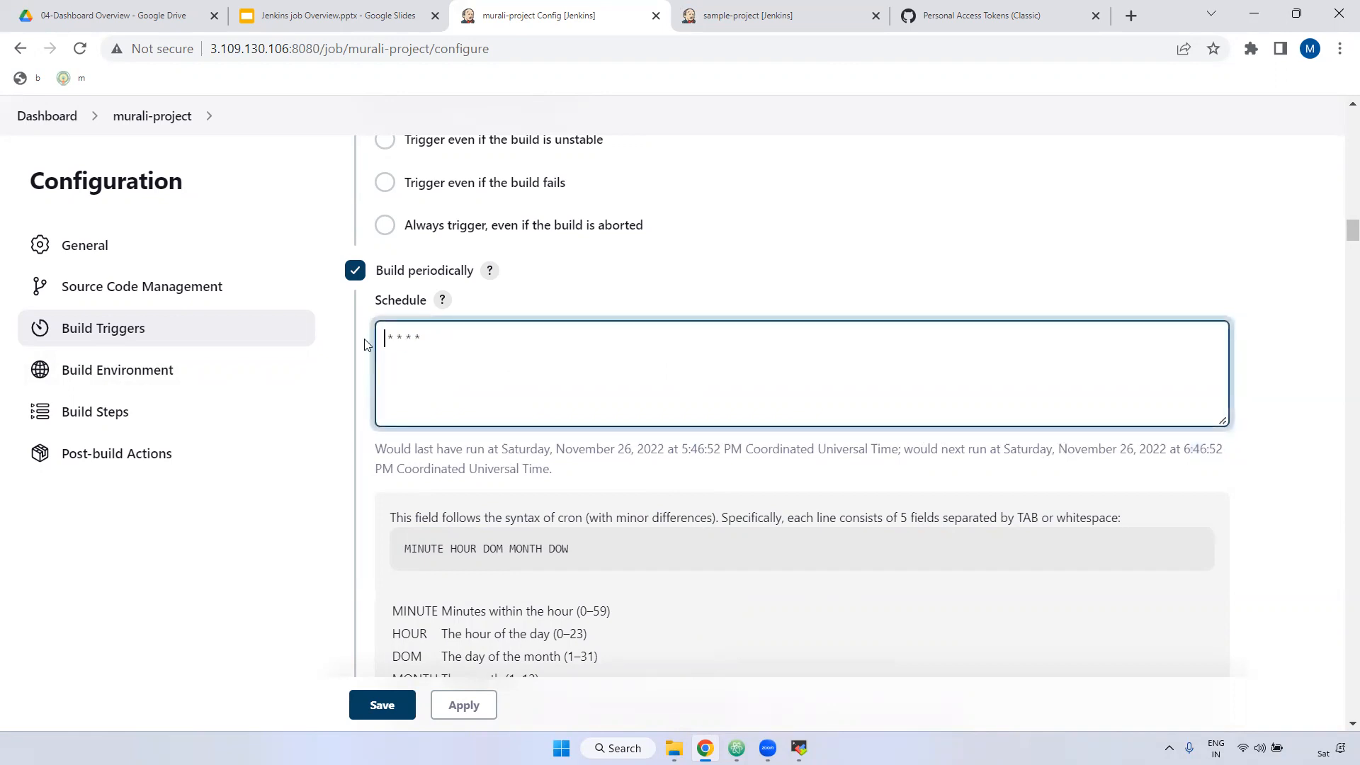
type("*")
left_click(596, 450)
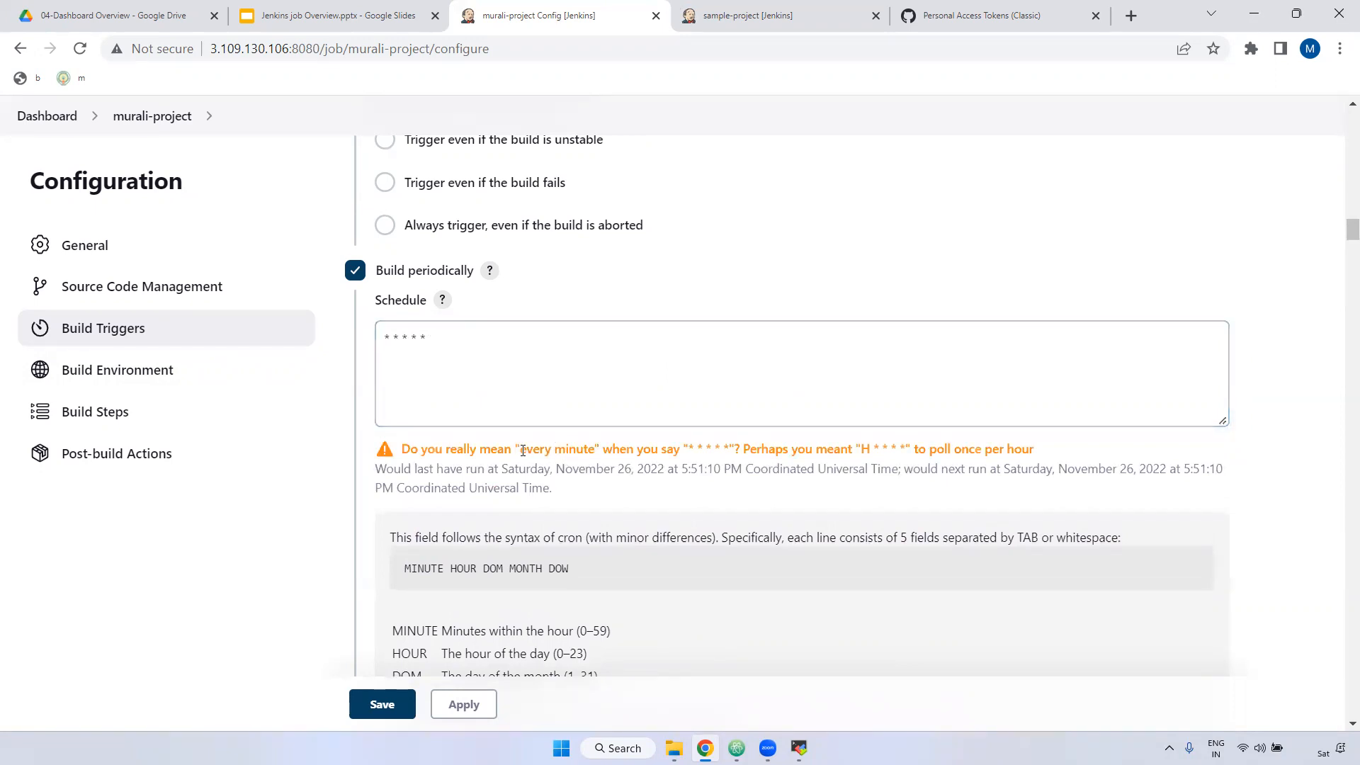
left_click_drag(520, 449, 592, 449)
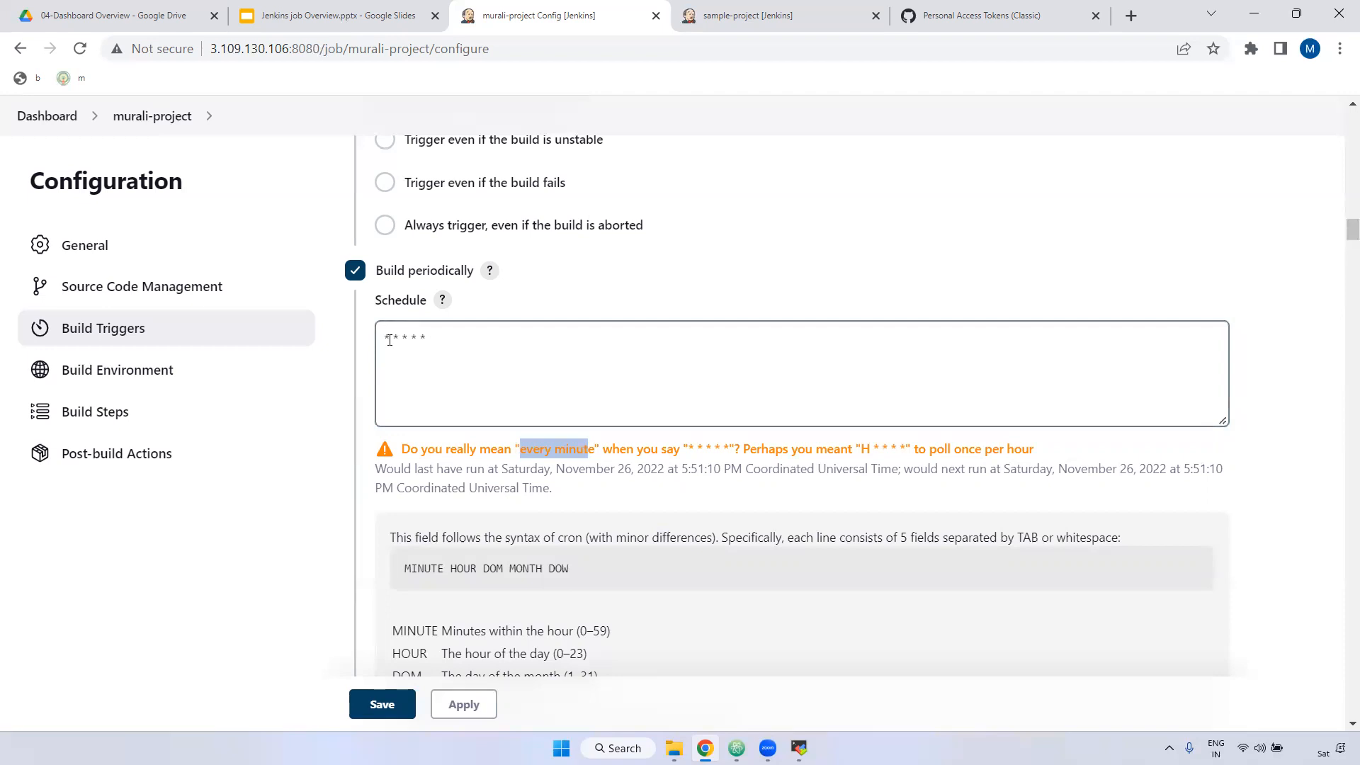
Step: Change the first field to H/5, giving H/5 * * * * with next run 5:51:30 PM
left_click_drag(392, 339, 376, 338)
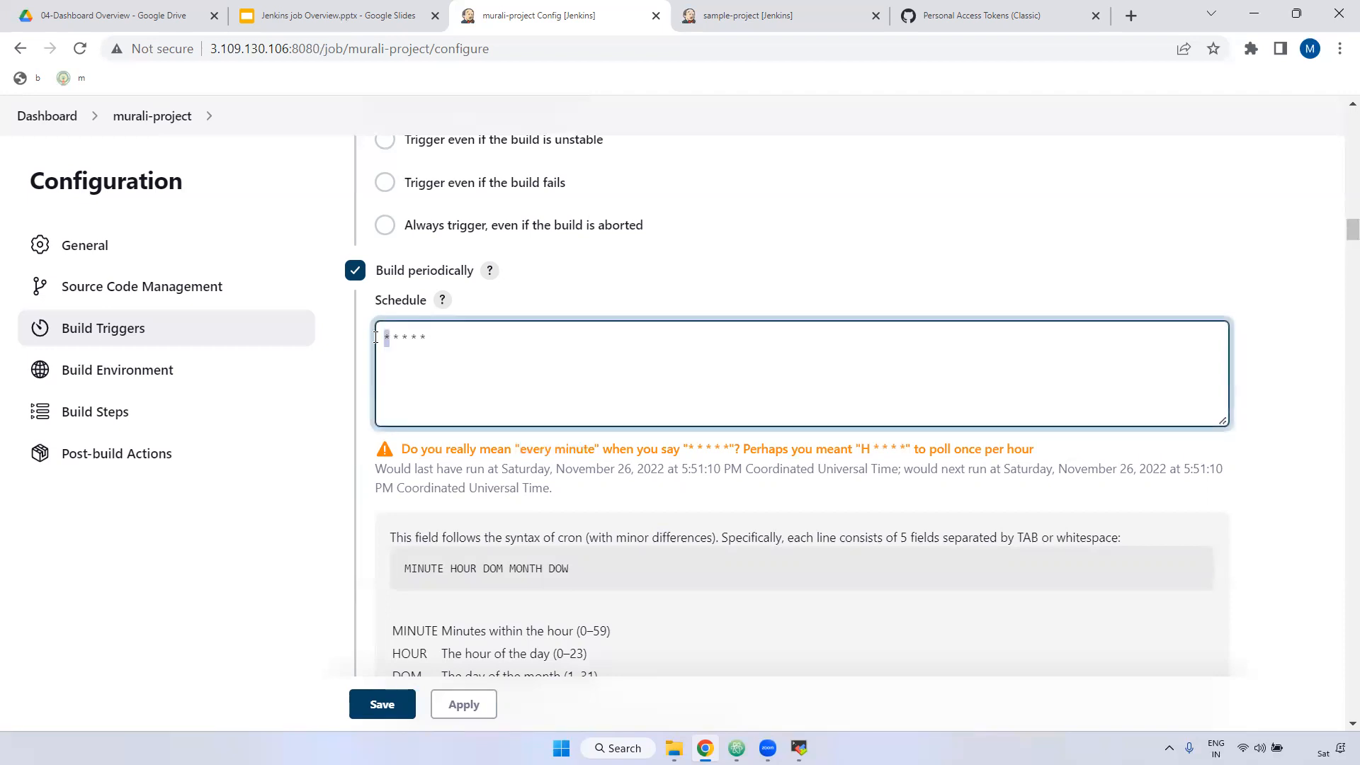
type("H/1")
key("BackSpace")
type("5")
left_click(731, 453)
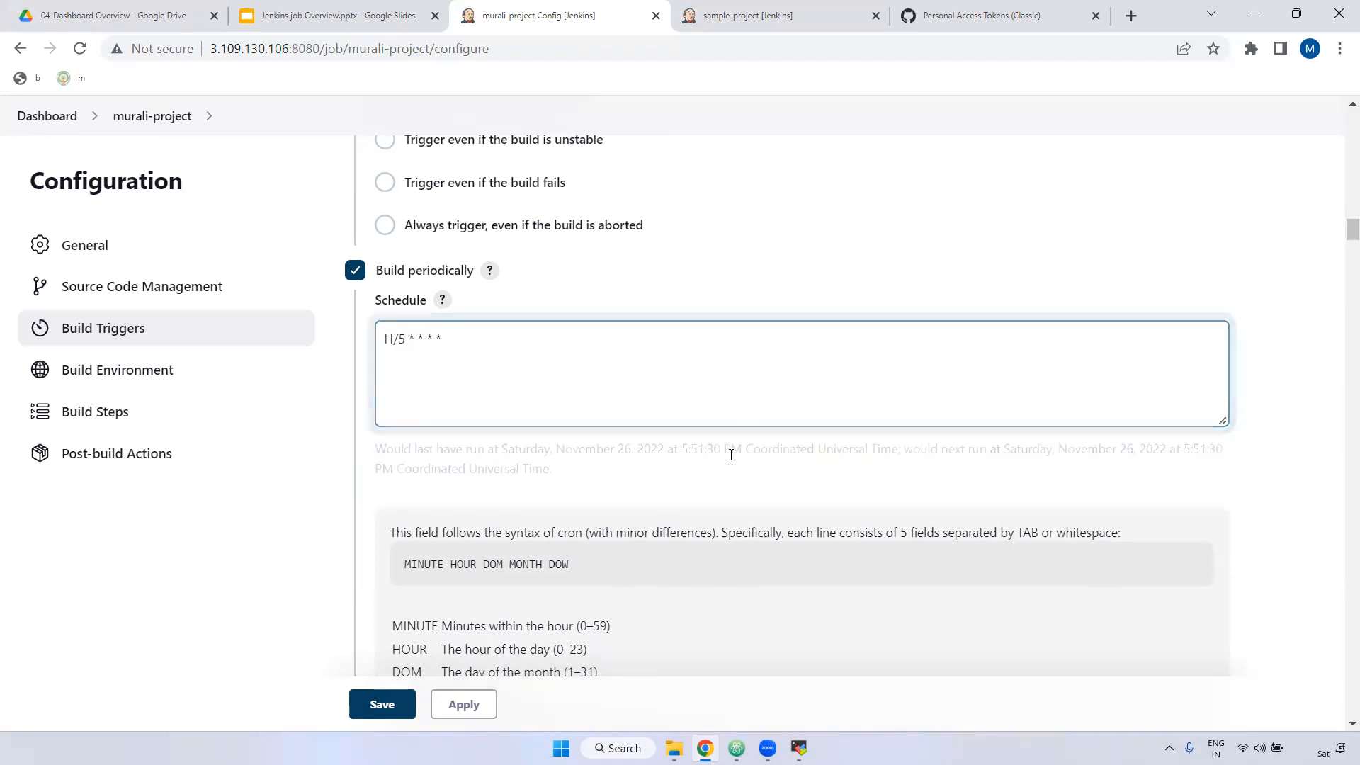
scroll(561, 500, "down", 1)
scroll(561, 500, "down", 2)
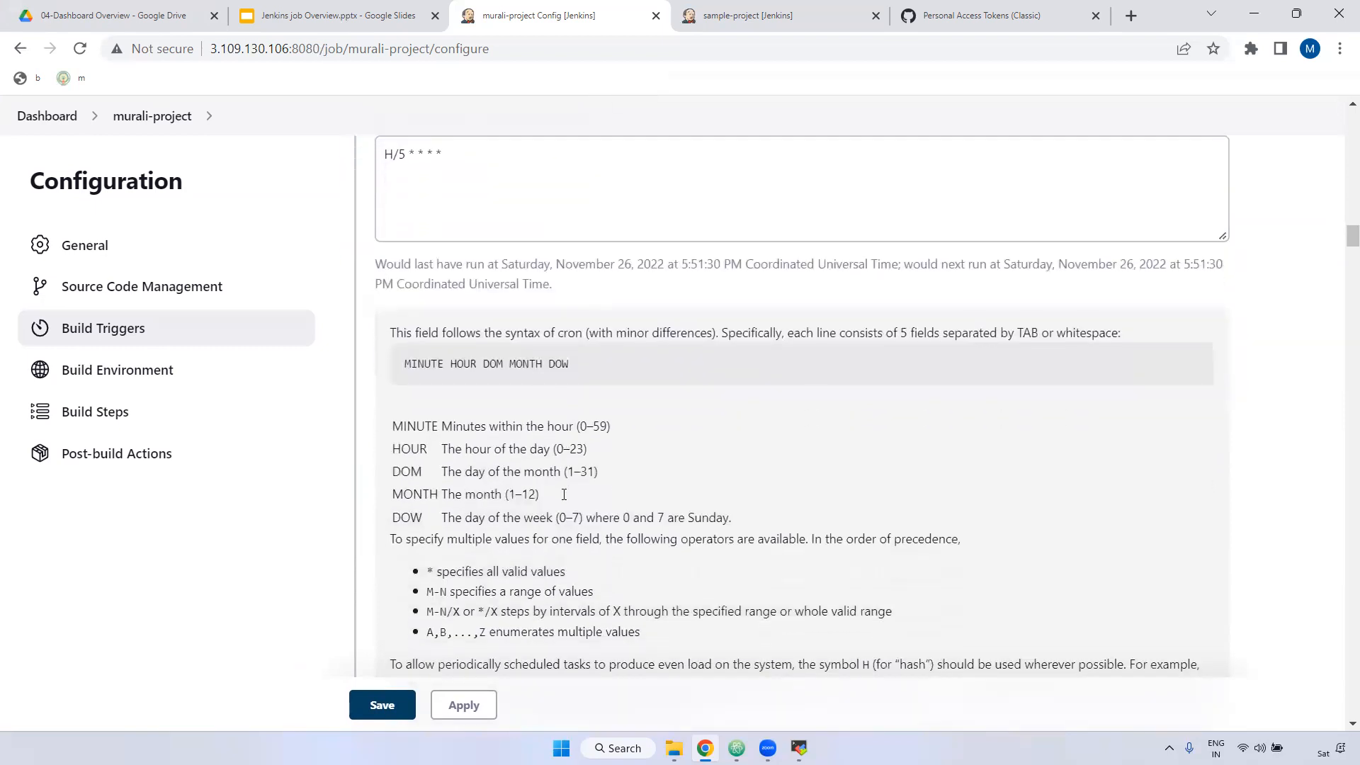
scroll(390, 281, "up", 3)
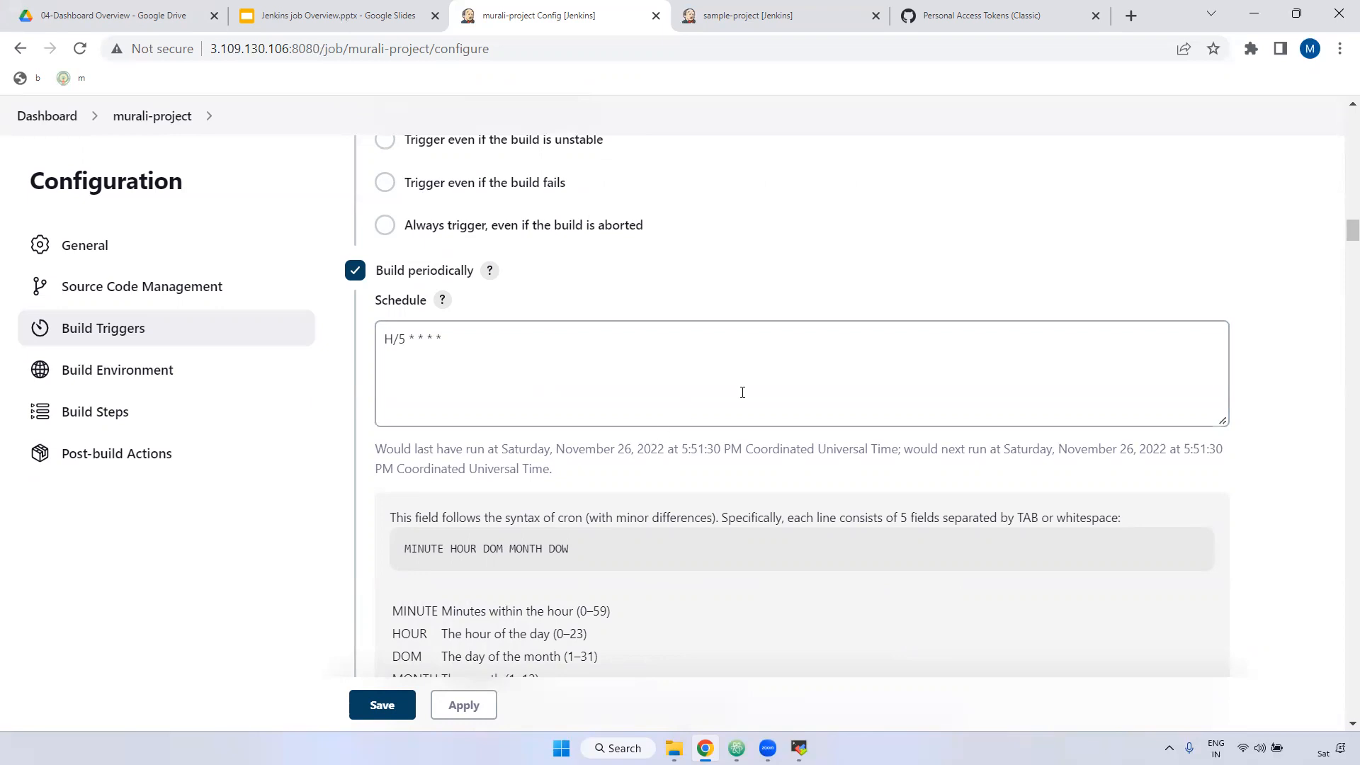
Step: Check the repository URL, then collapse the Schedule cron help to bring Poll SCM into view
scroll(638, 375, "up", 10)
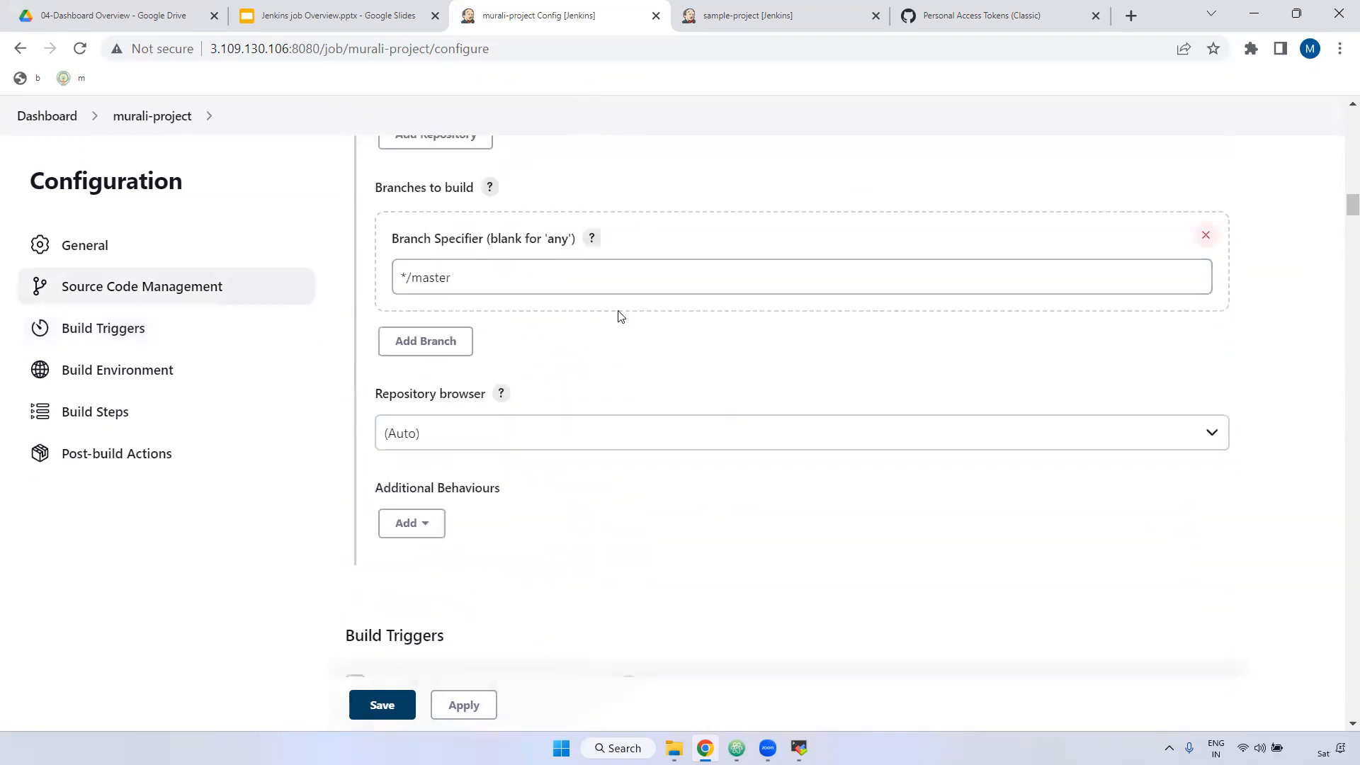
scroll(590, 315, "up", 4)
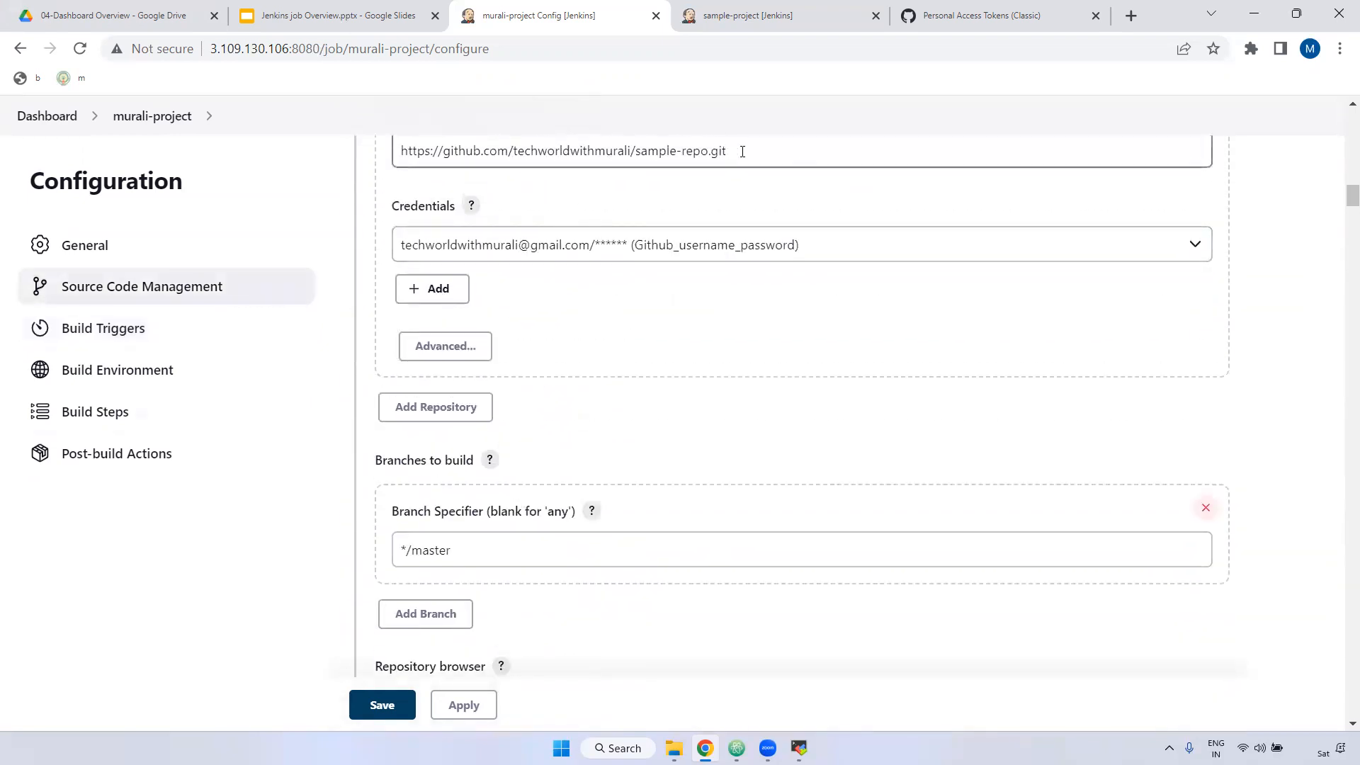
left_click_drag(742, 150, 312, 152)
scroll(679, 440, "down", 6)
scroll(517, 480, "down", 8)
left_click_drag(470, 334, 299, 347)
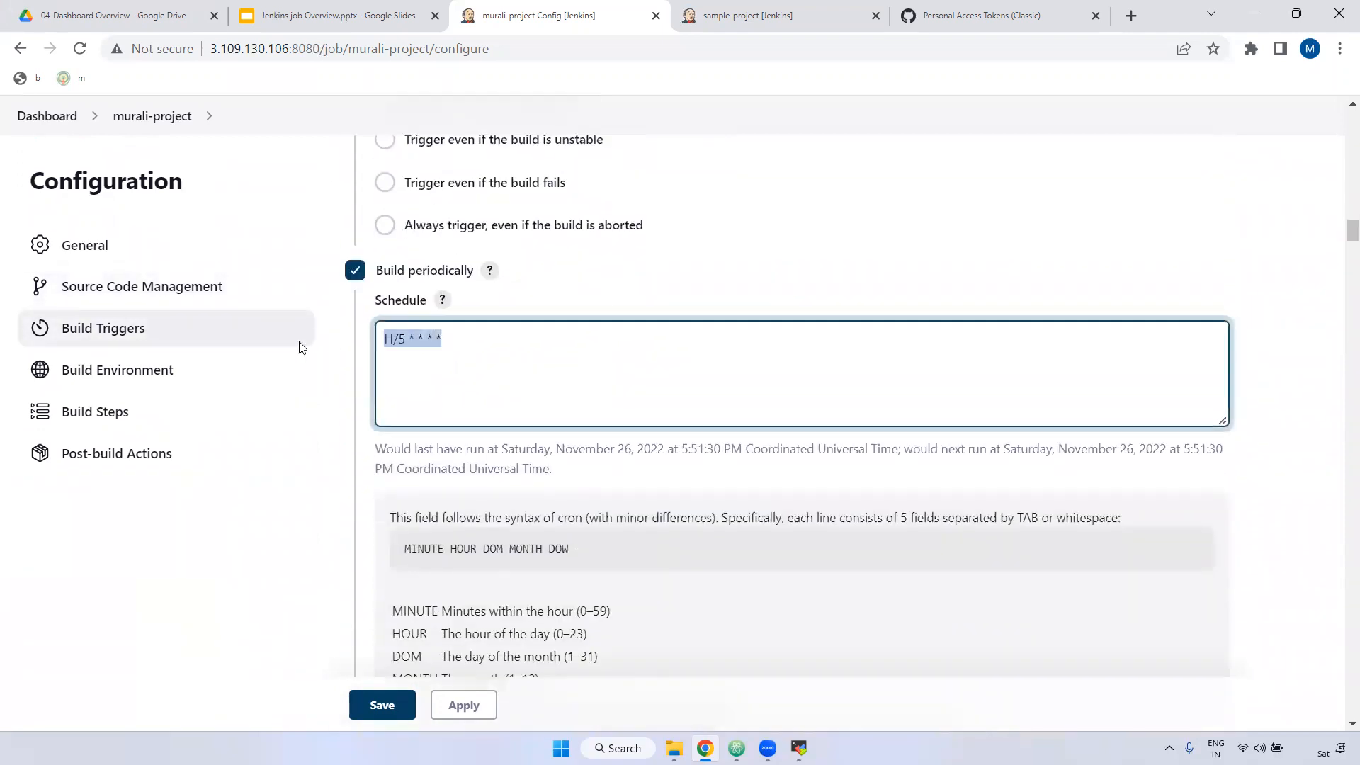
scroll(614, 454, "down", 10)
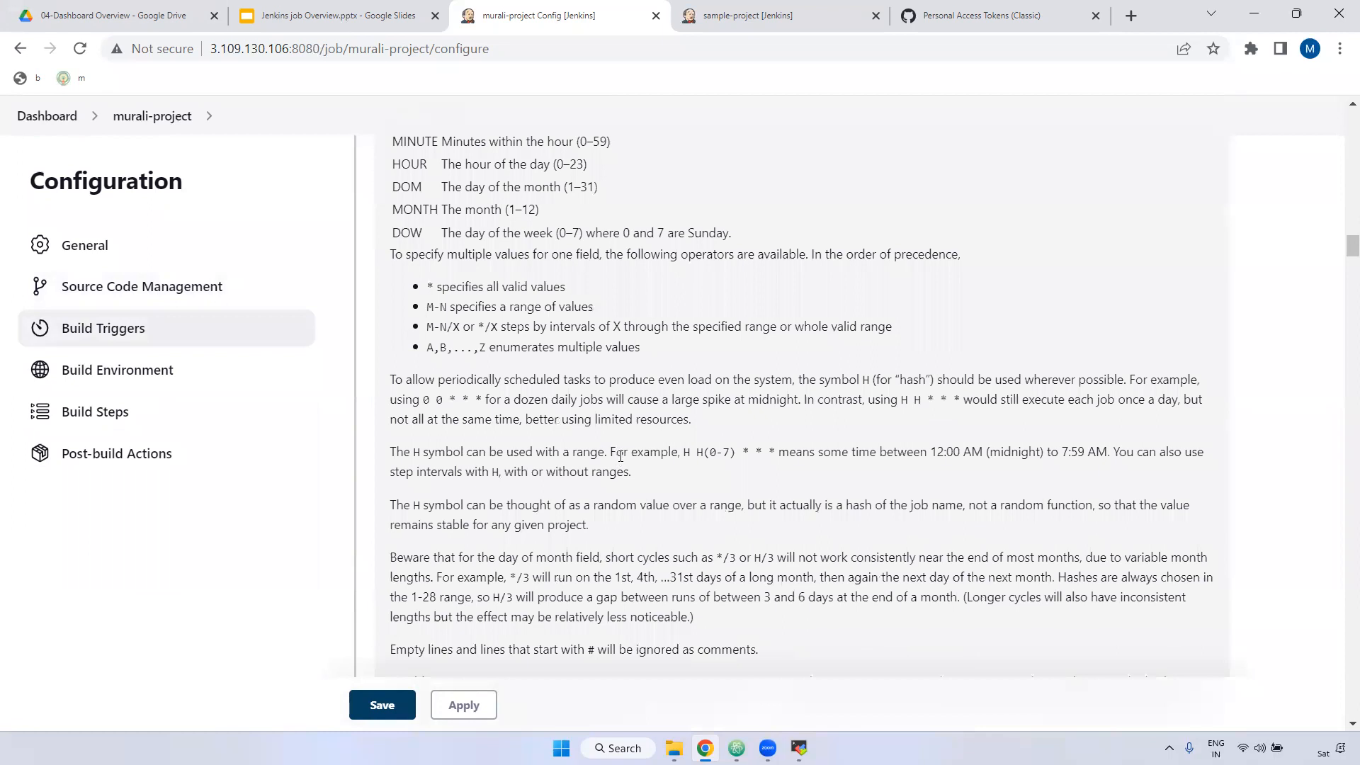
scroll(619, 469, "up", 10)
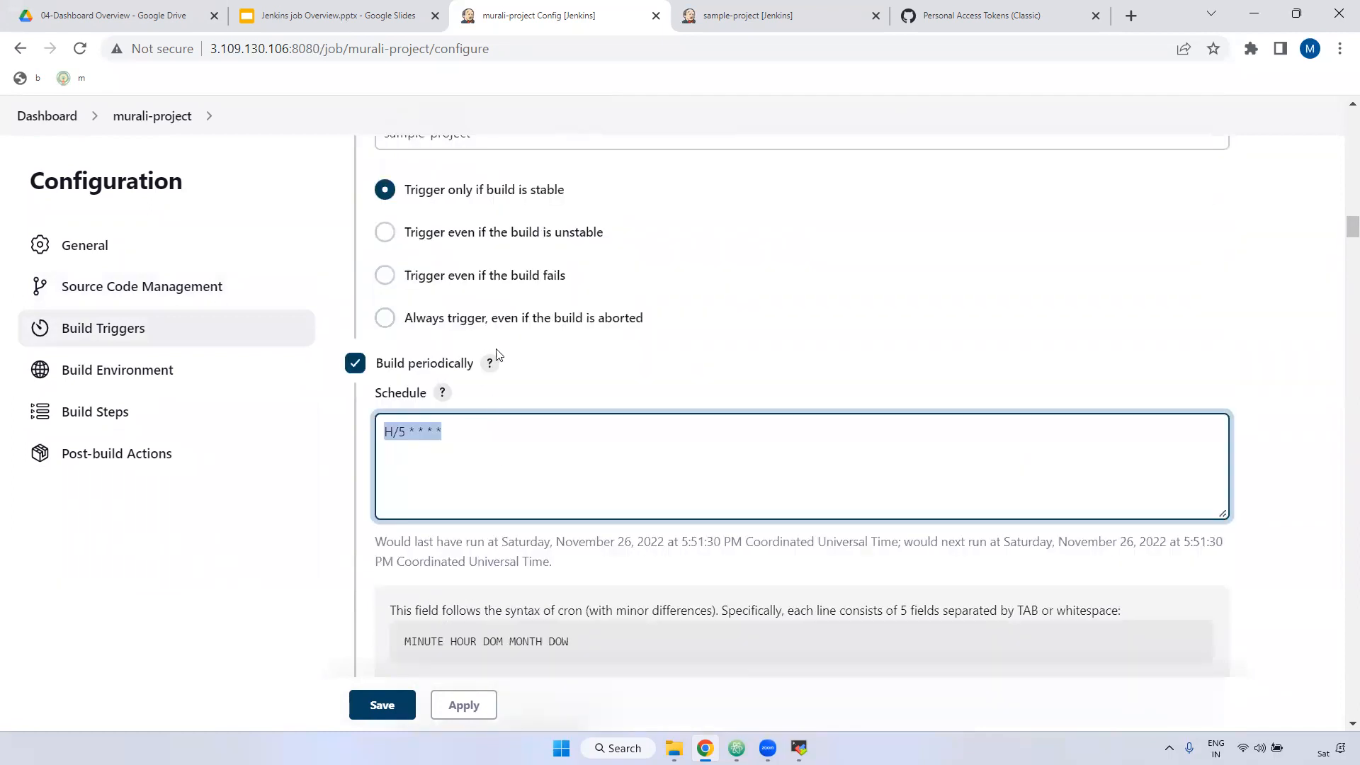
left_click(442, 392)
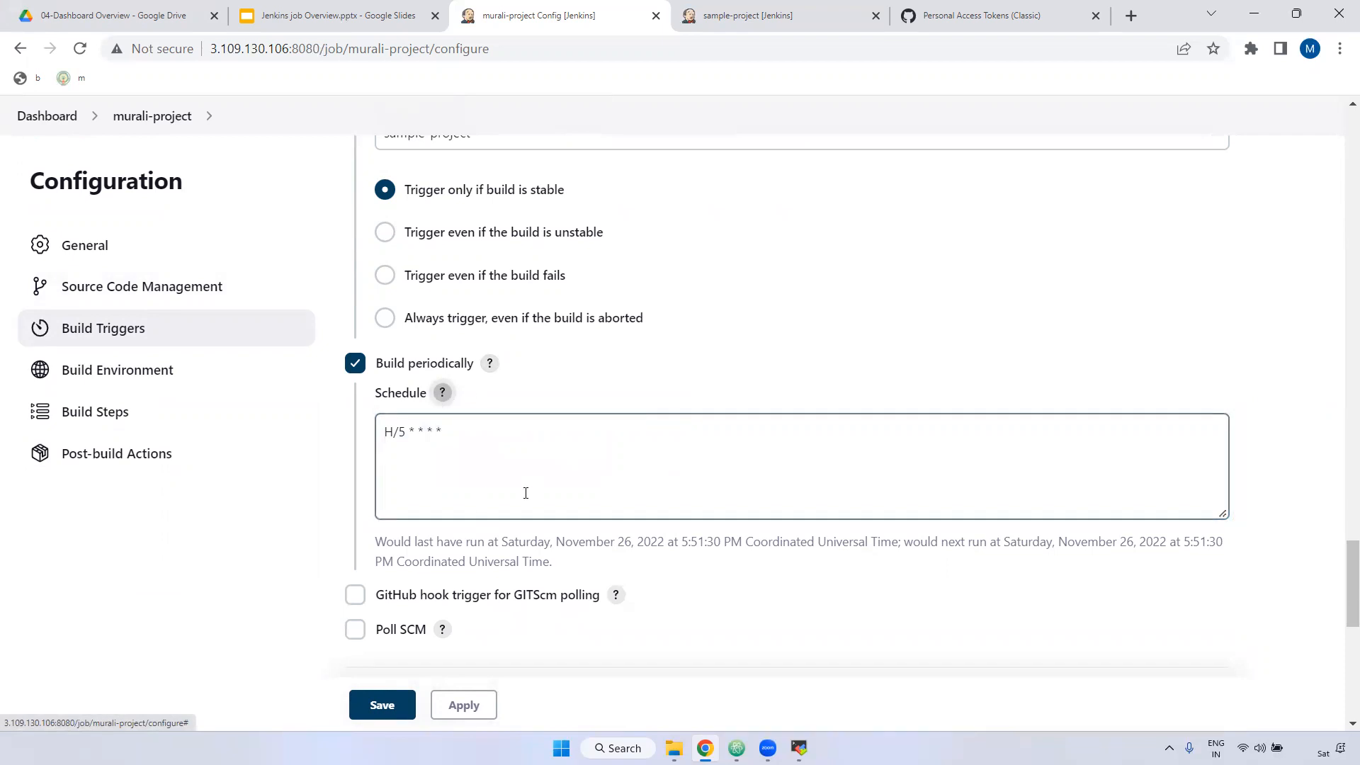
scroll(526, 493, "down", 4)
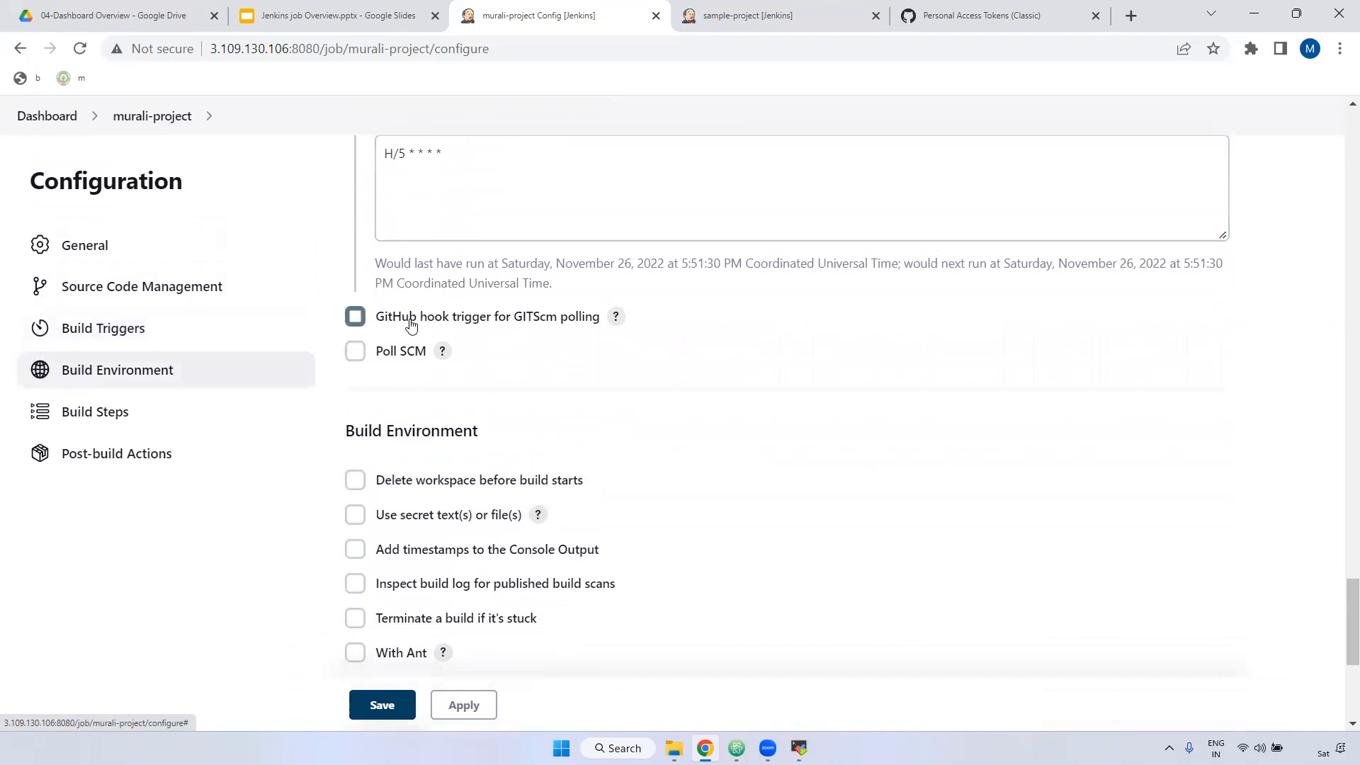
Step: Tick Poll SCM and select the H/5 * * * * text in the Build periodically Schedule
left_click(355, 351)
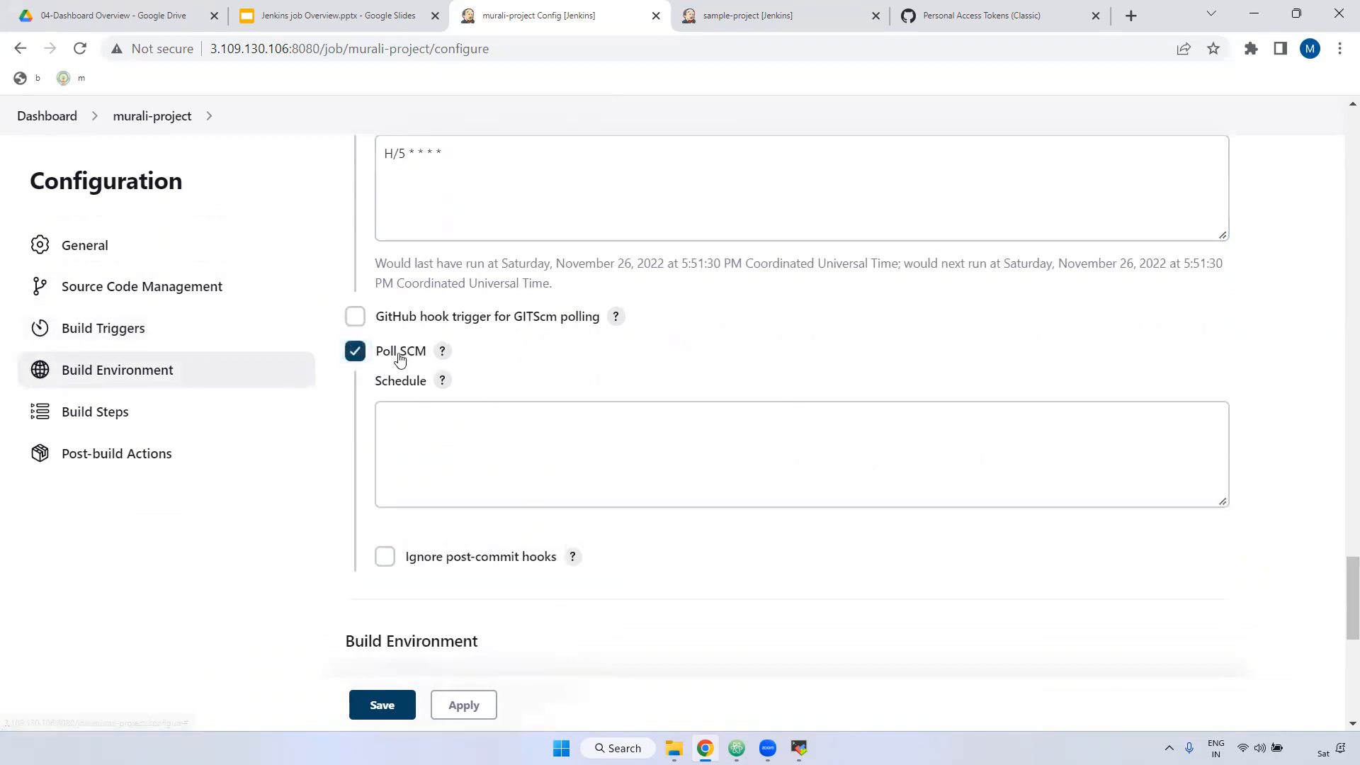
scroll(401, 359, "up", 4)
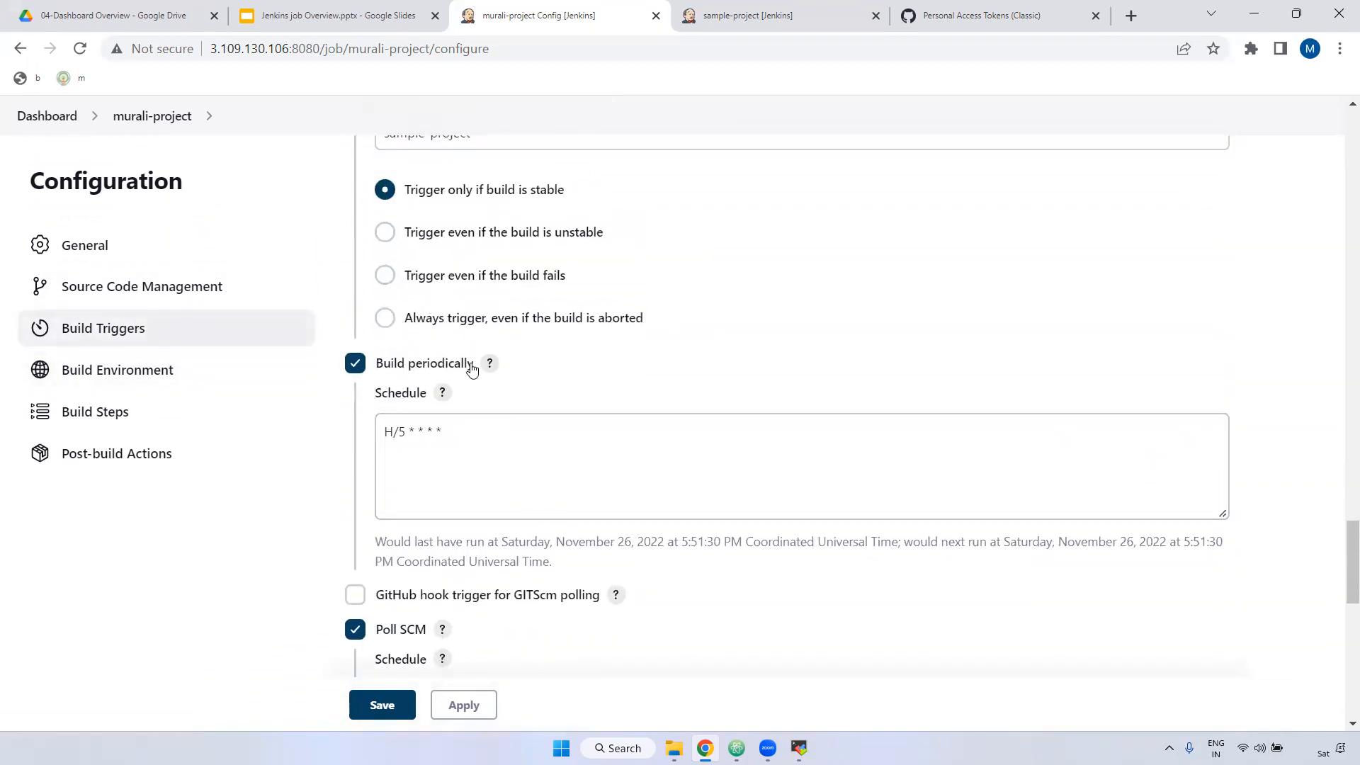
scroll(489, 374, "down", 1)
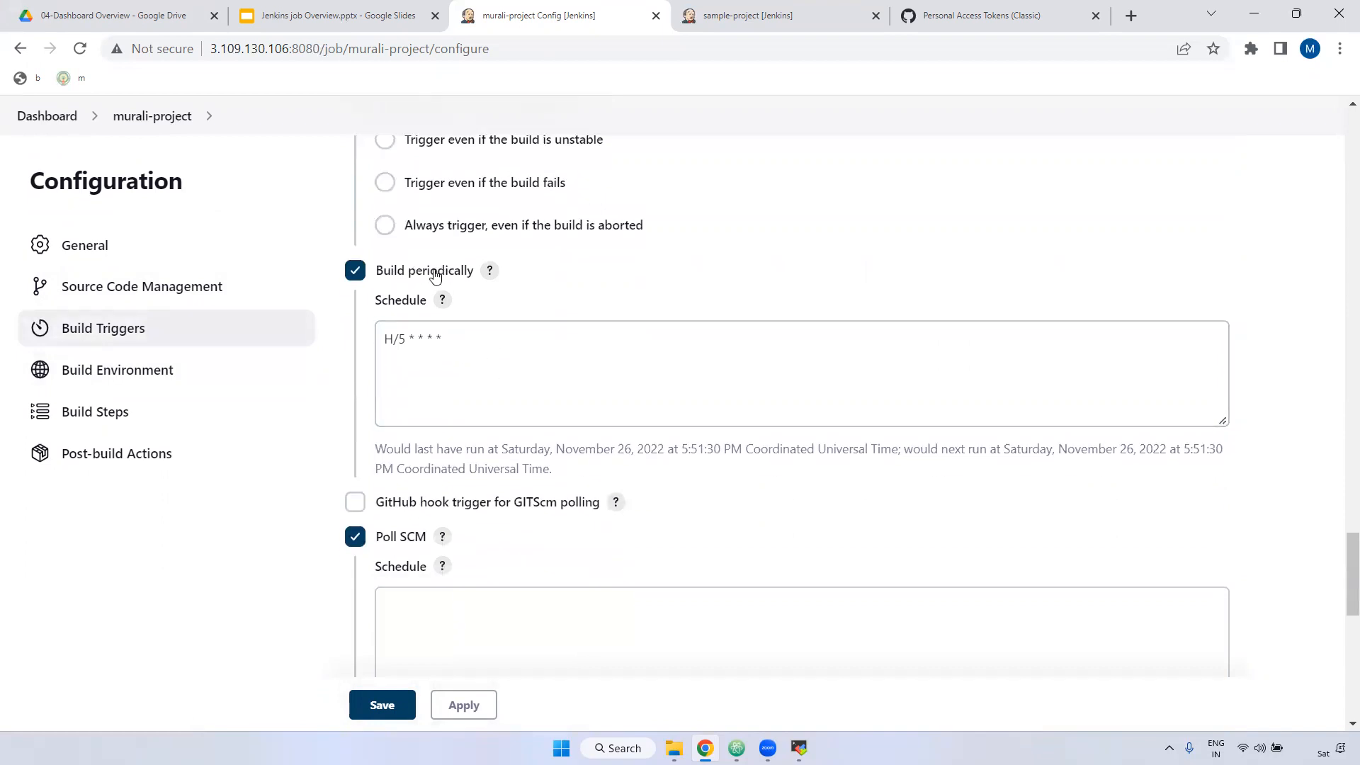
left_click_drag(470, 338, 370, 338)
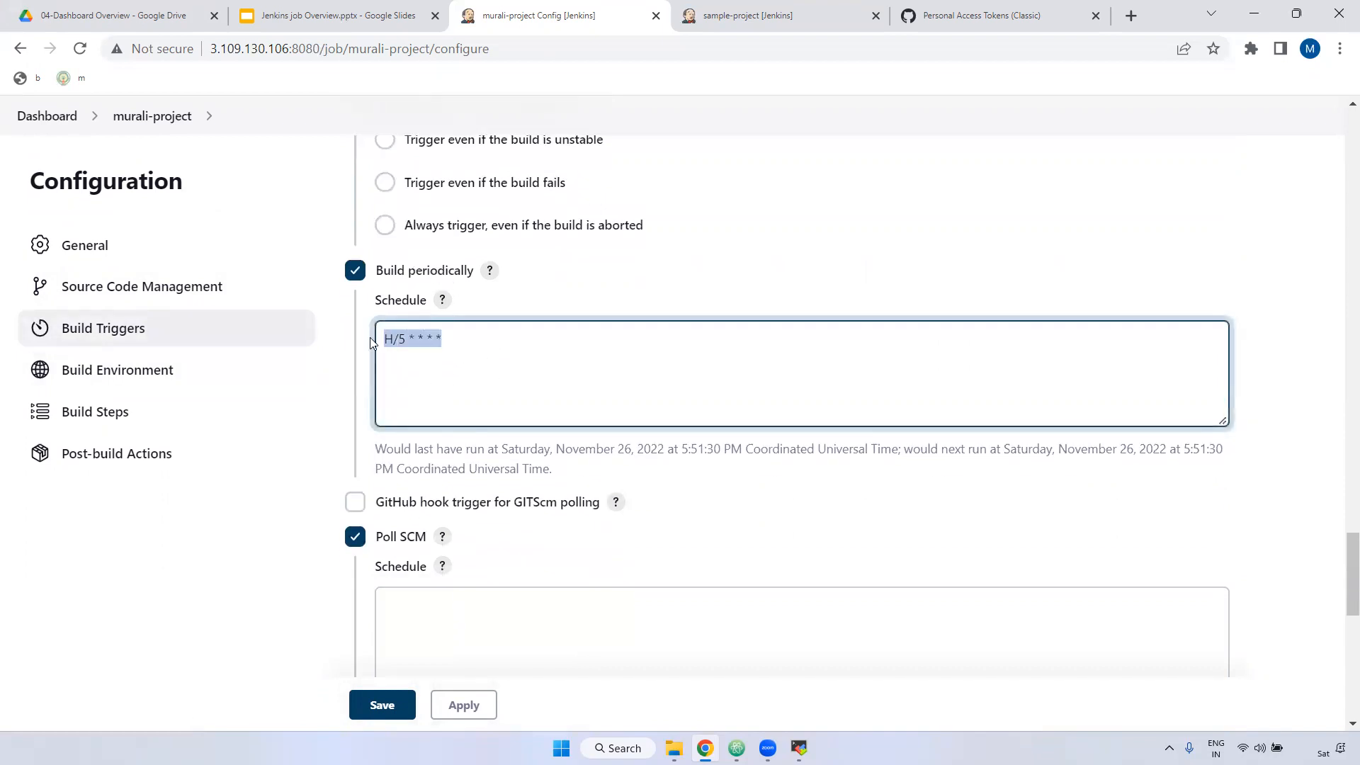
Step: Open the sample-repo repository from the GitHub home page
left_click(938, 17)
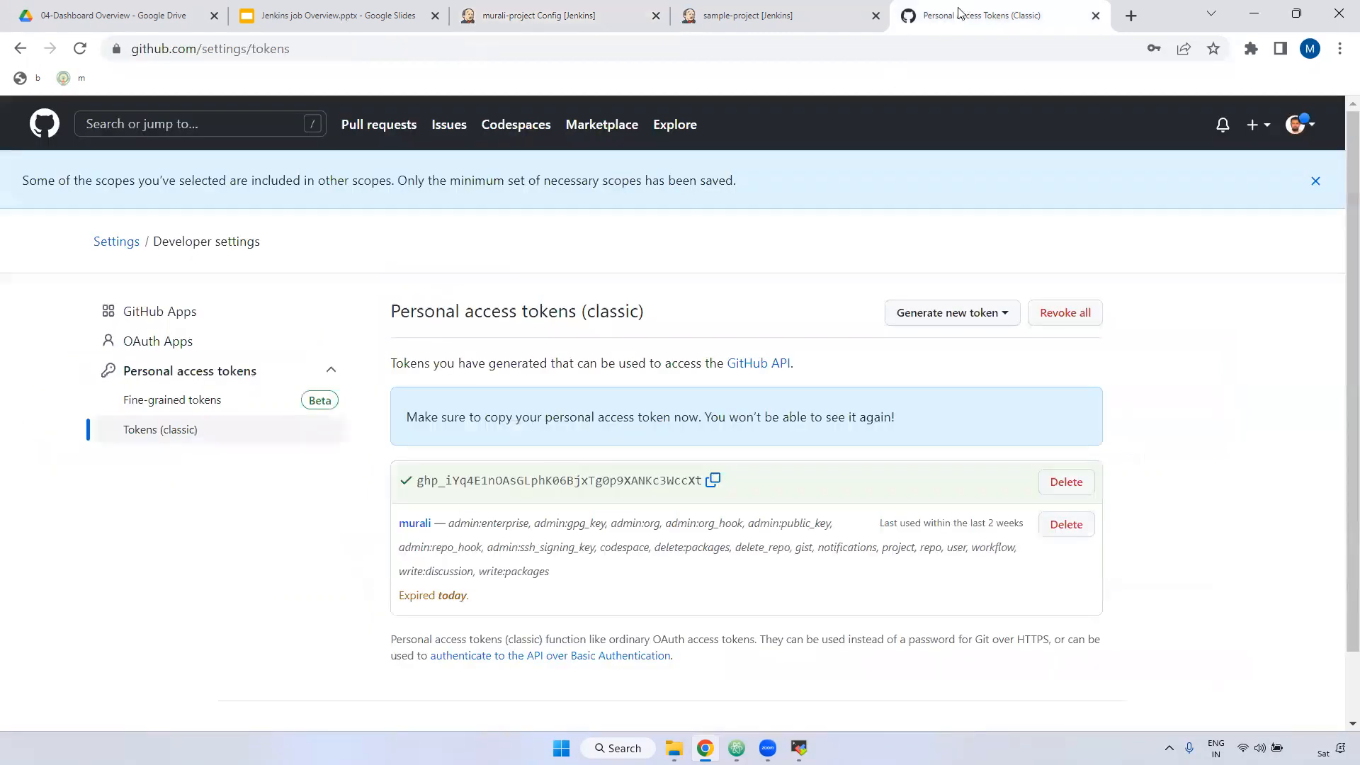
left_click(41, 126)
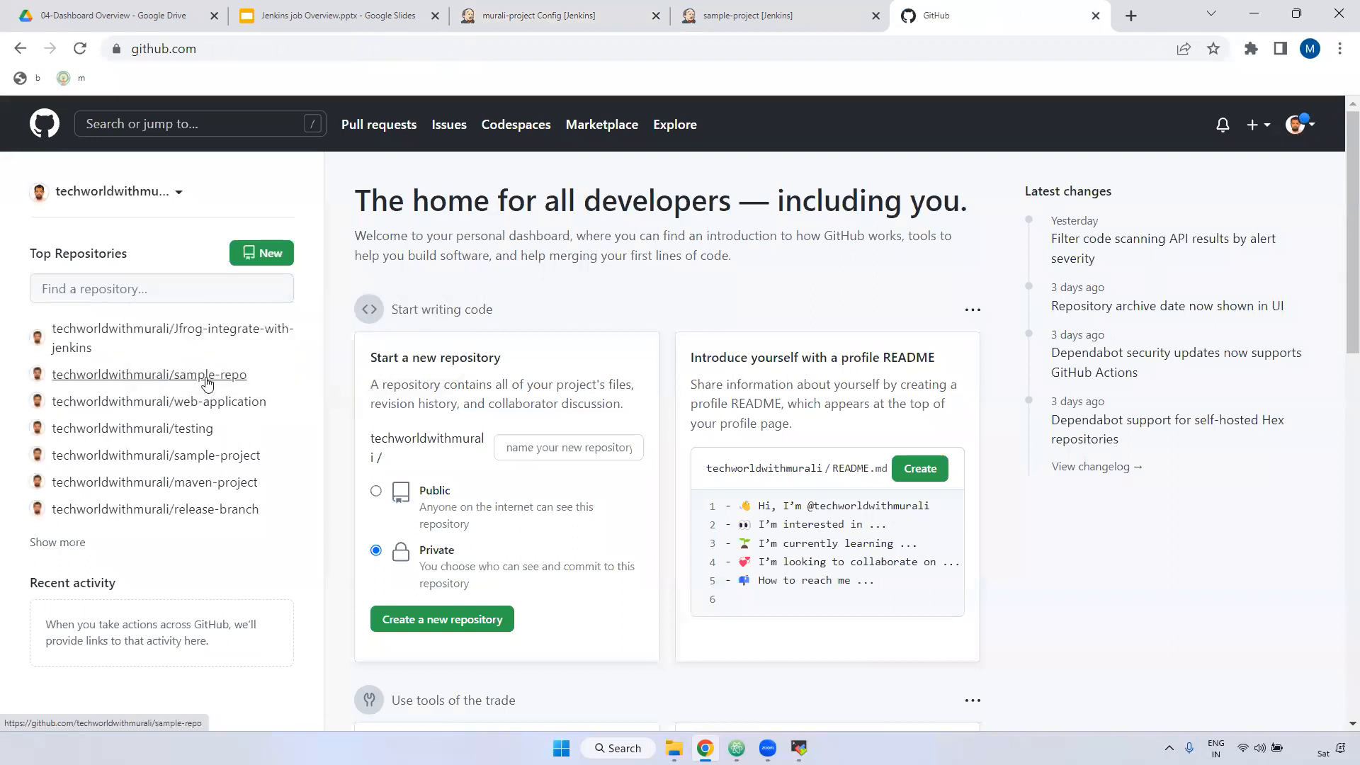
left_click(201, 381)
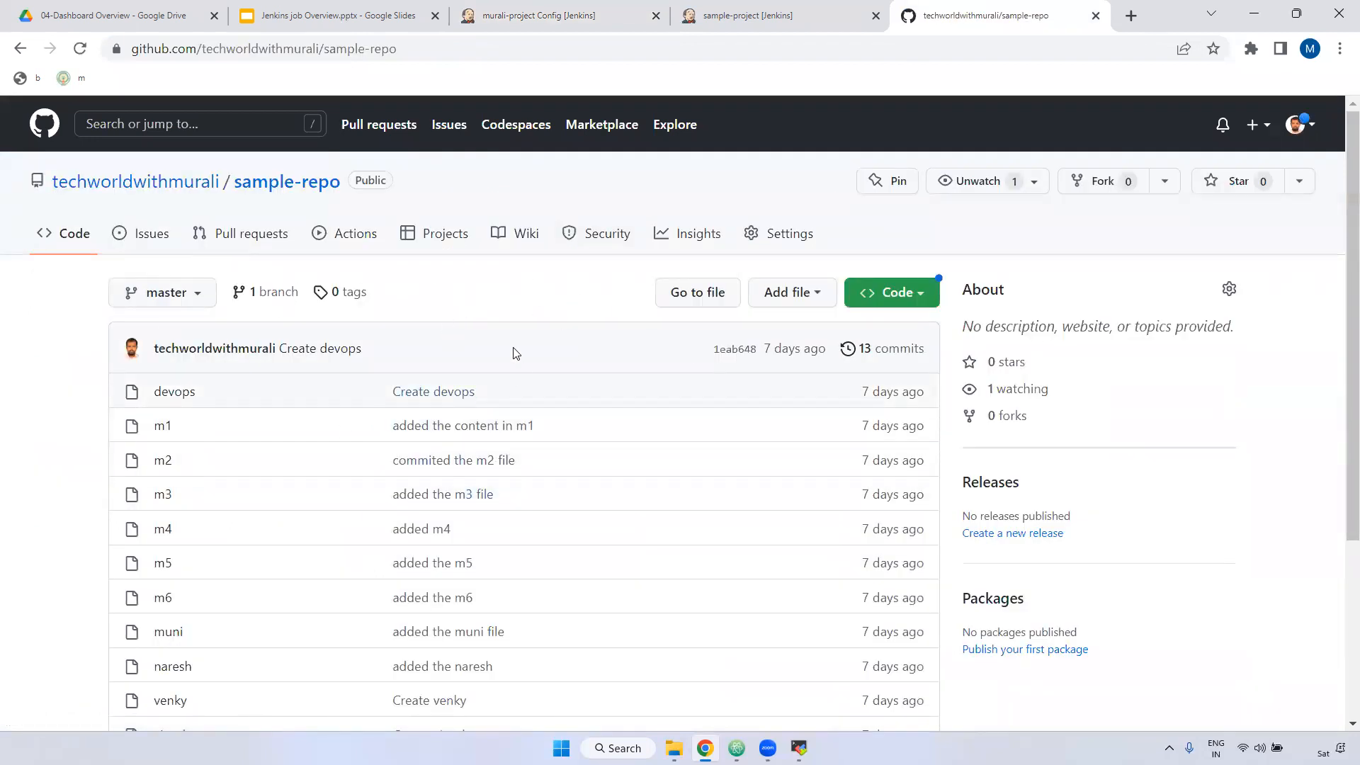
Step: Paste H/5 * * * * into the Poll SCM Schedule and untick Build periodically
left_click(575, 12)
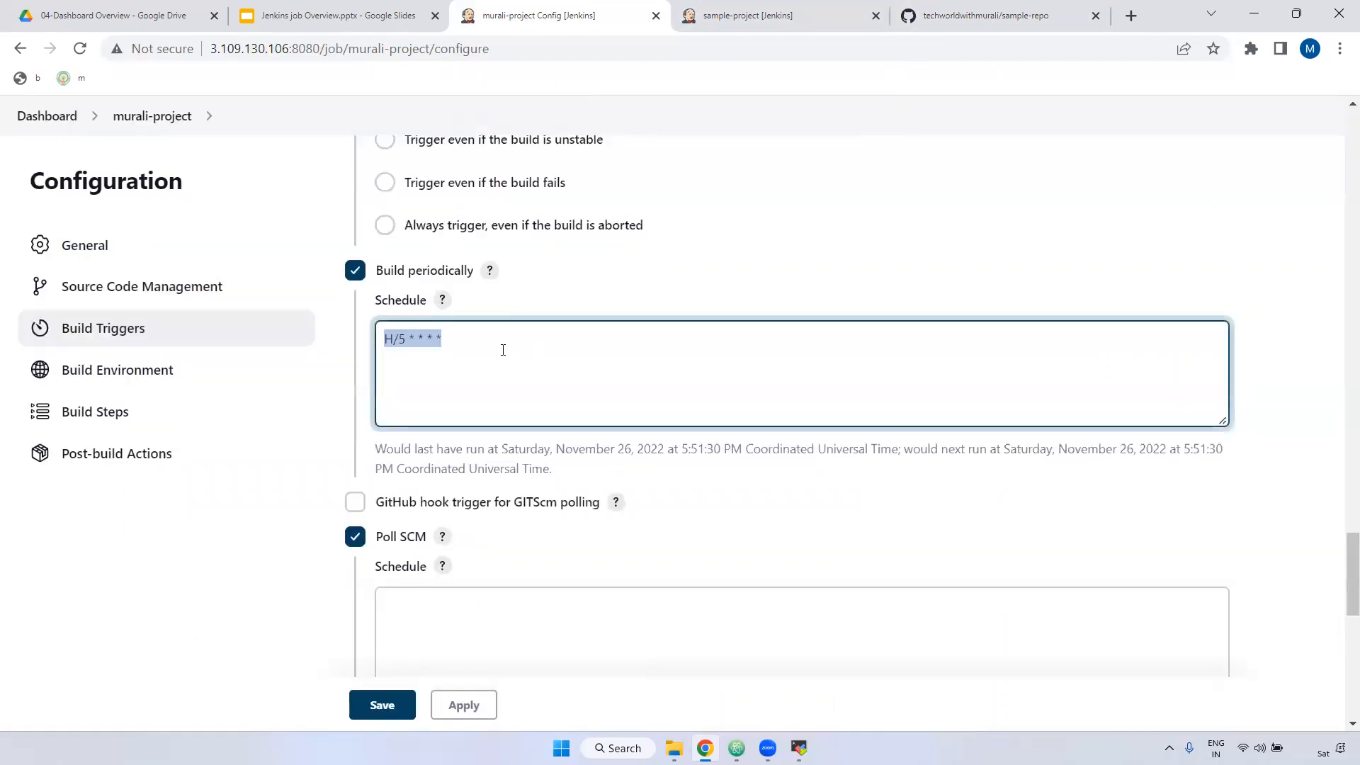
scroll(629, 454, "down", 1)
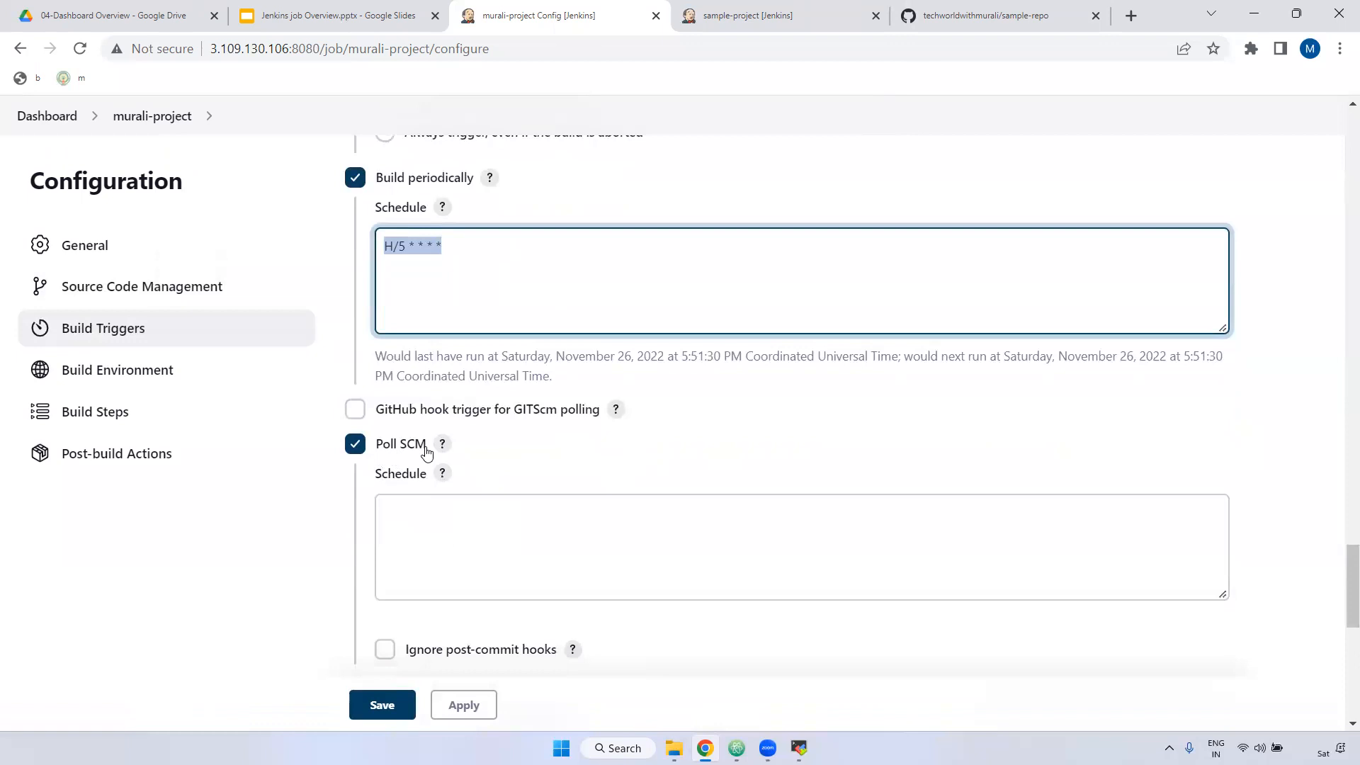
left_click_drag(487, 252, 219, 246)
key("ctrl+c")
left_click(458, 528)
key("ctrl+v")
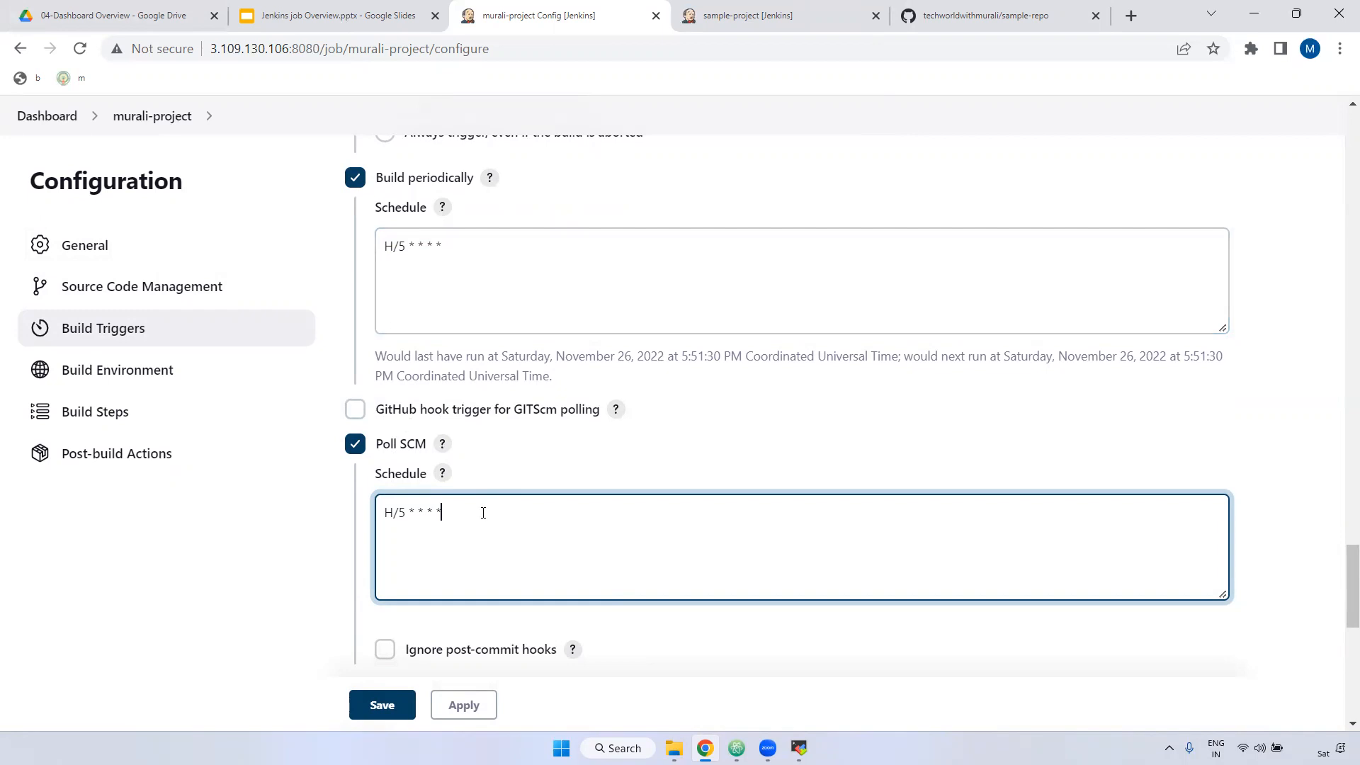
left_click(355, 177)
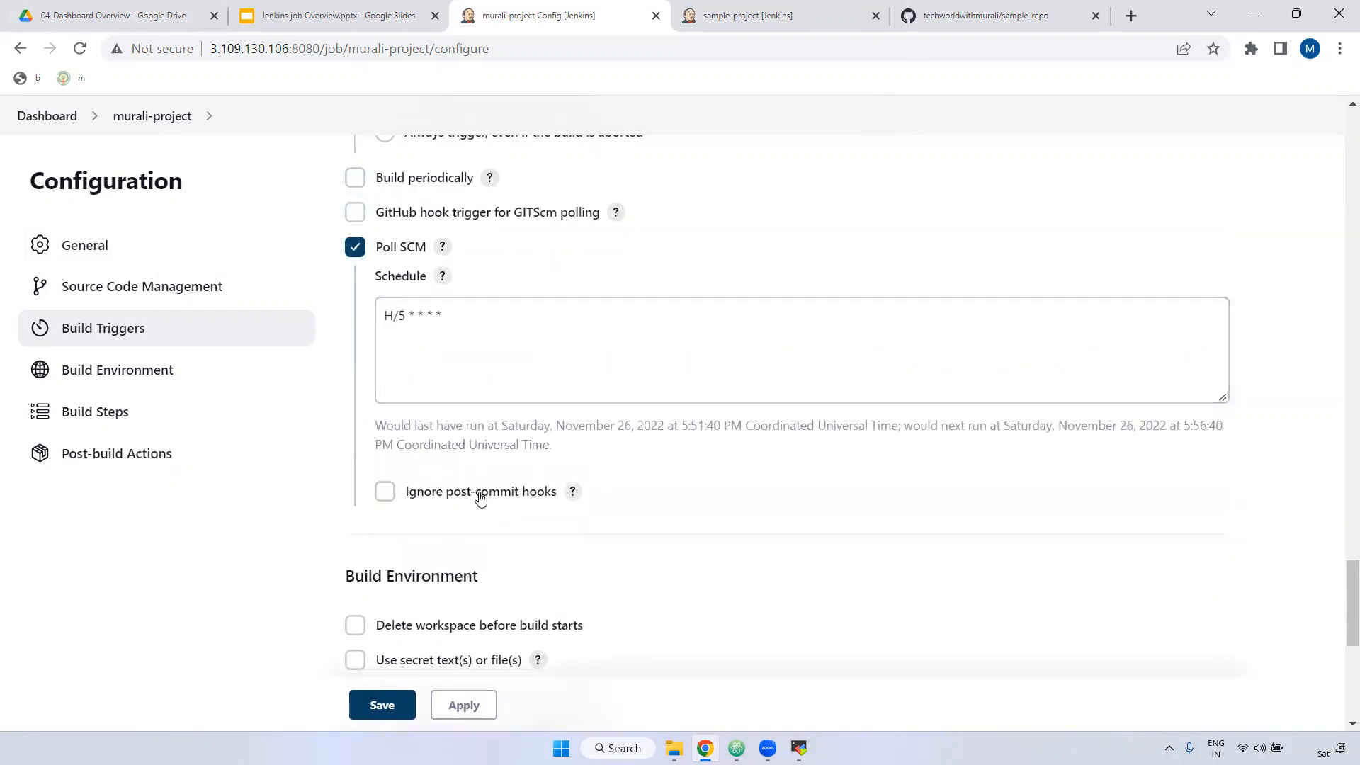
left_click_drag(470, 319, 394, 316)
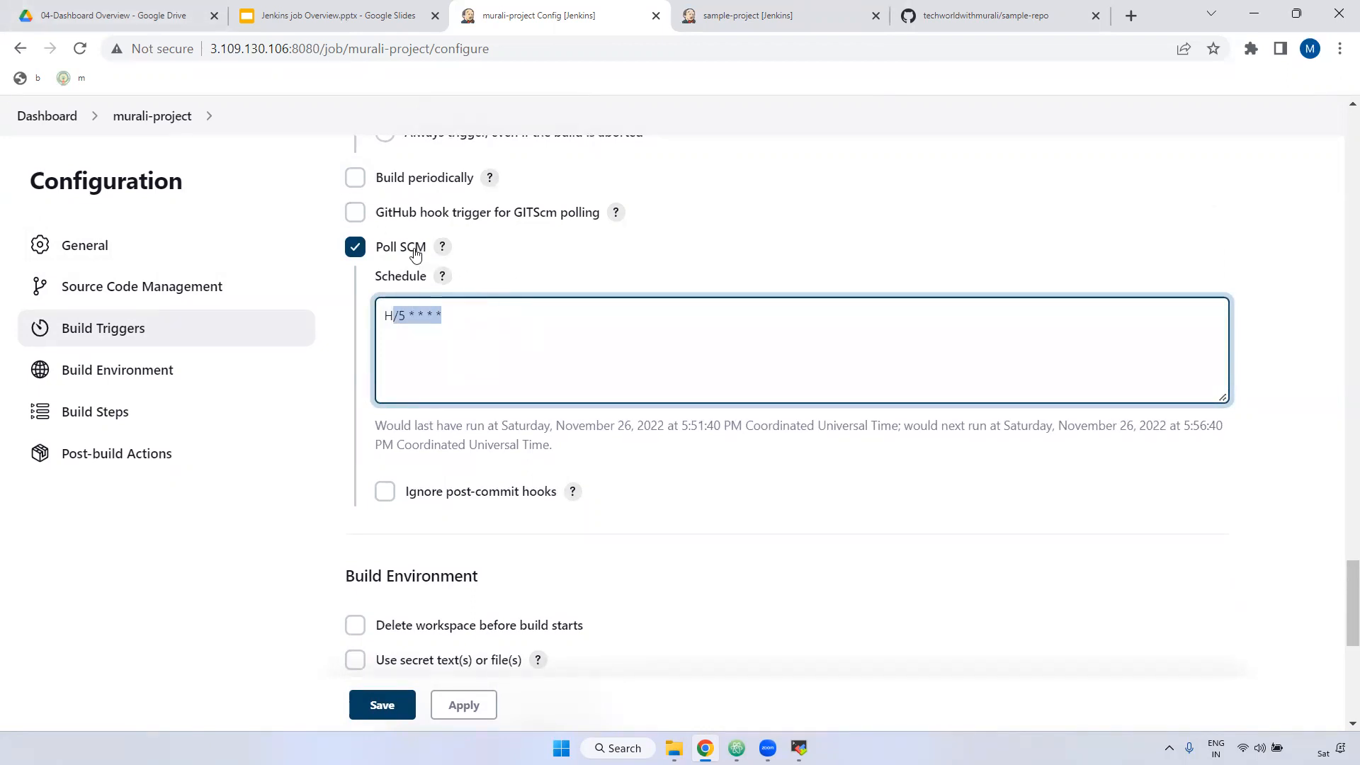
left_click(950, 10)
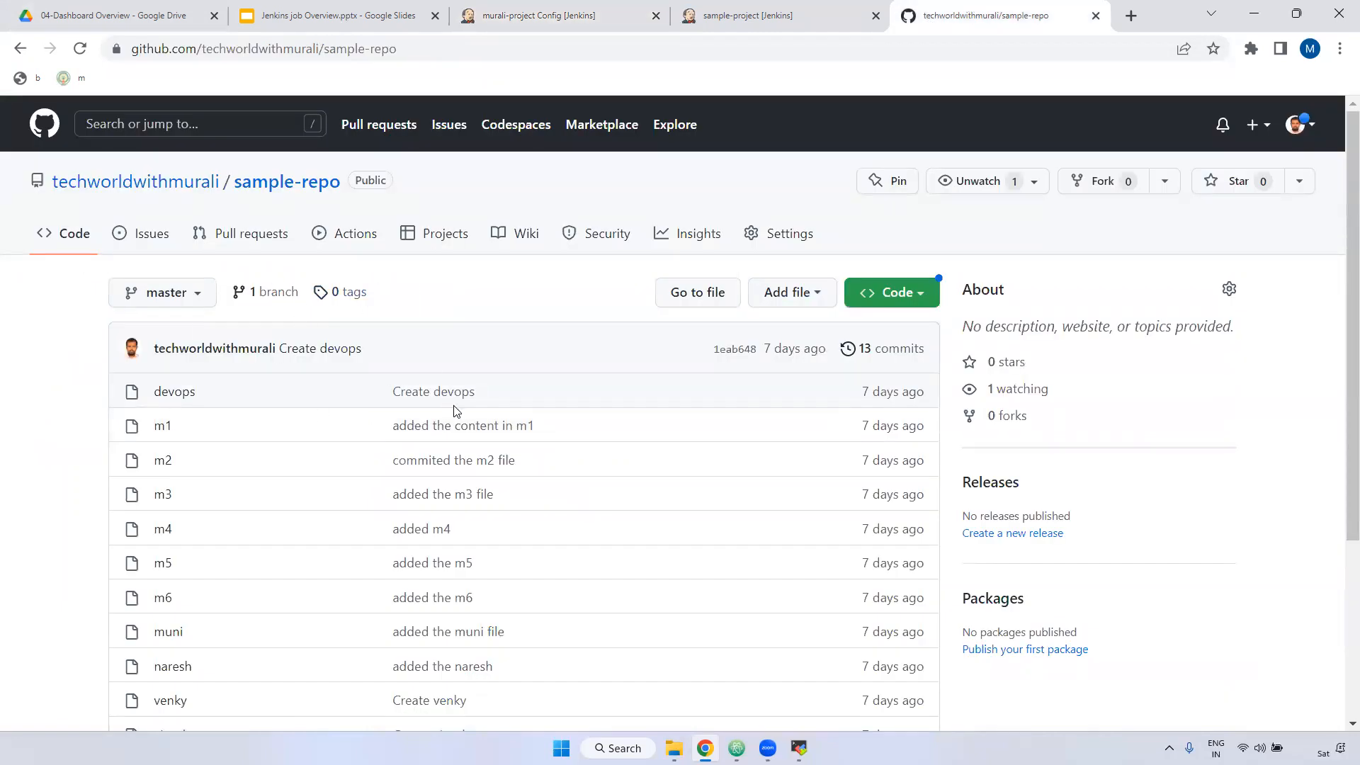
left_click(560, 13)
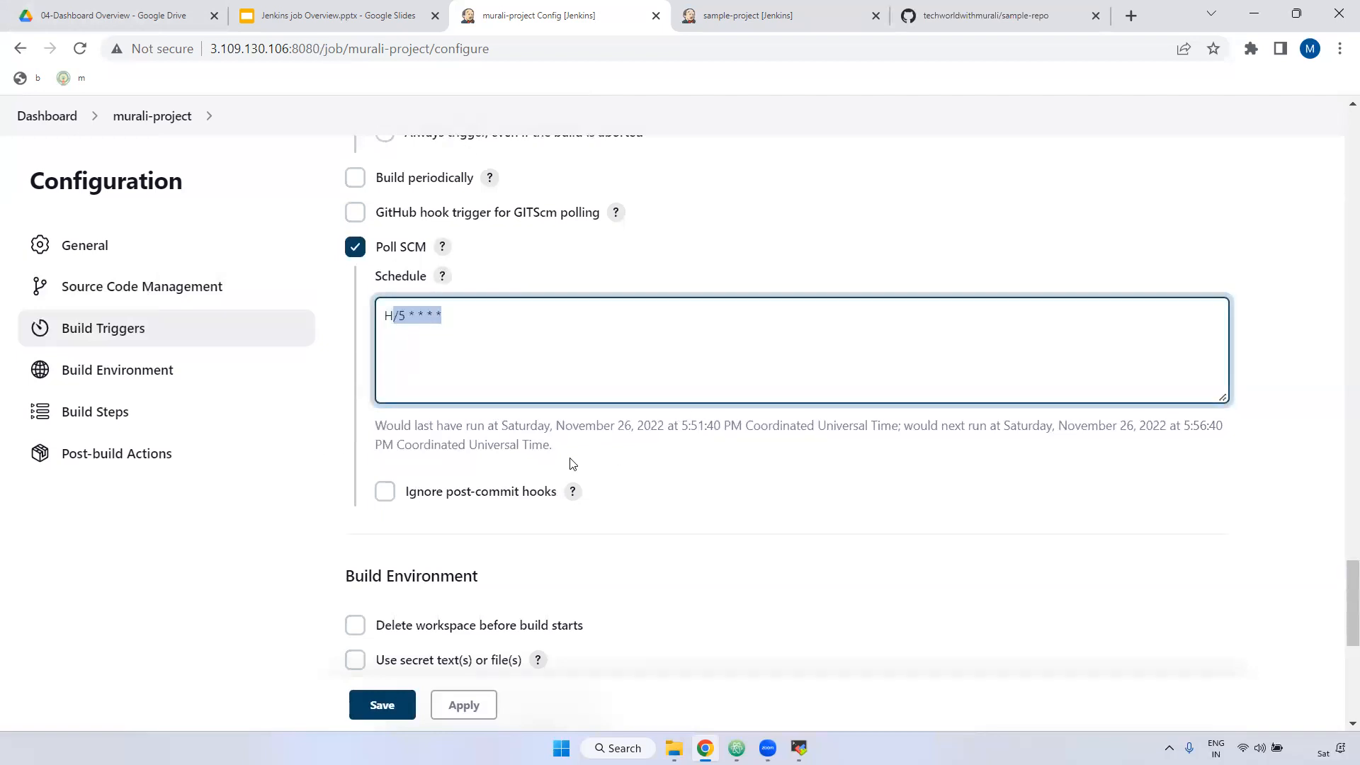
left_click(955, 11)
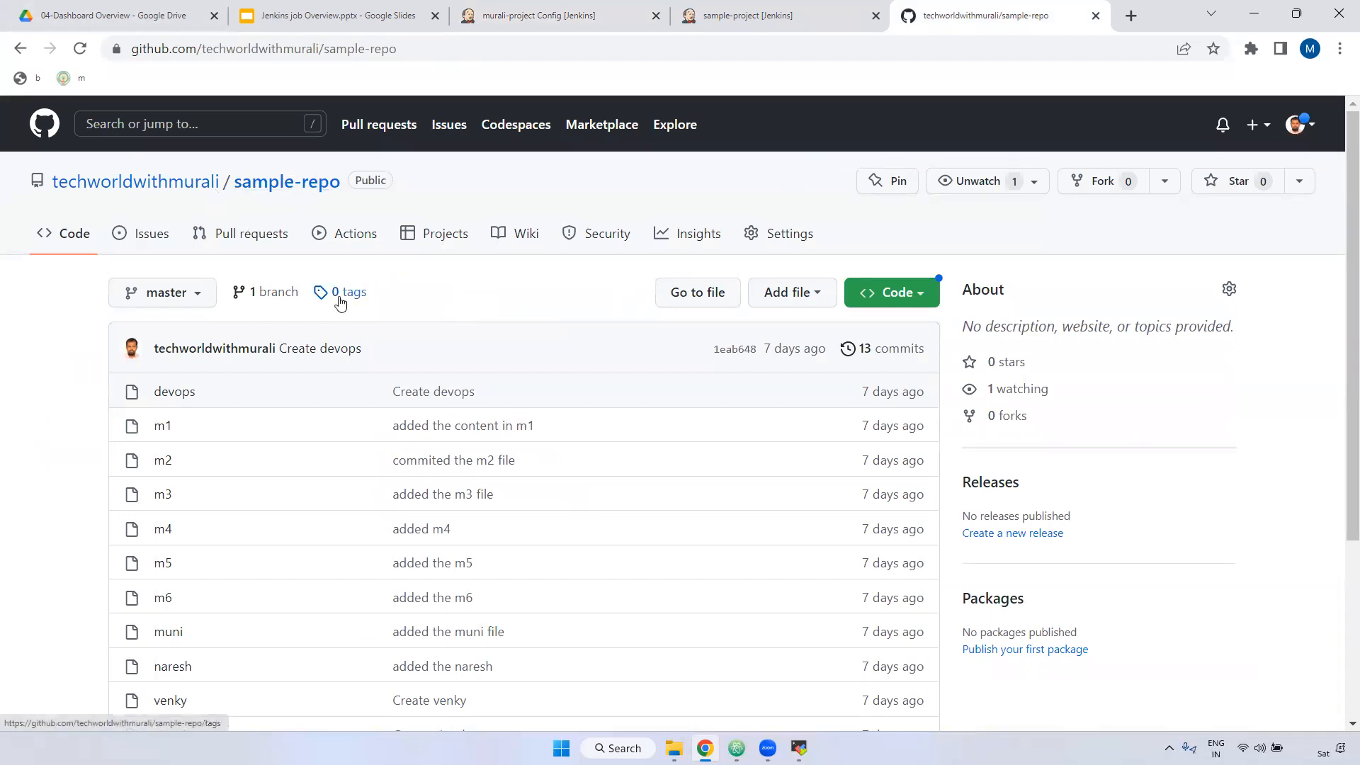
left_click(597, 22)
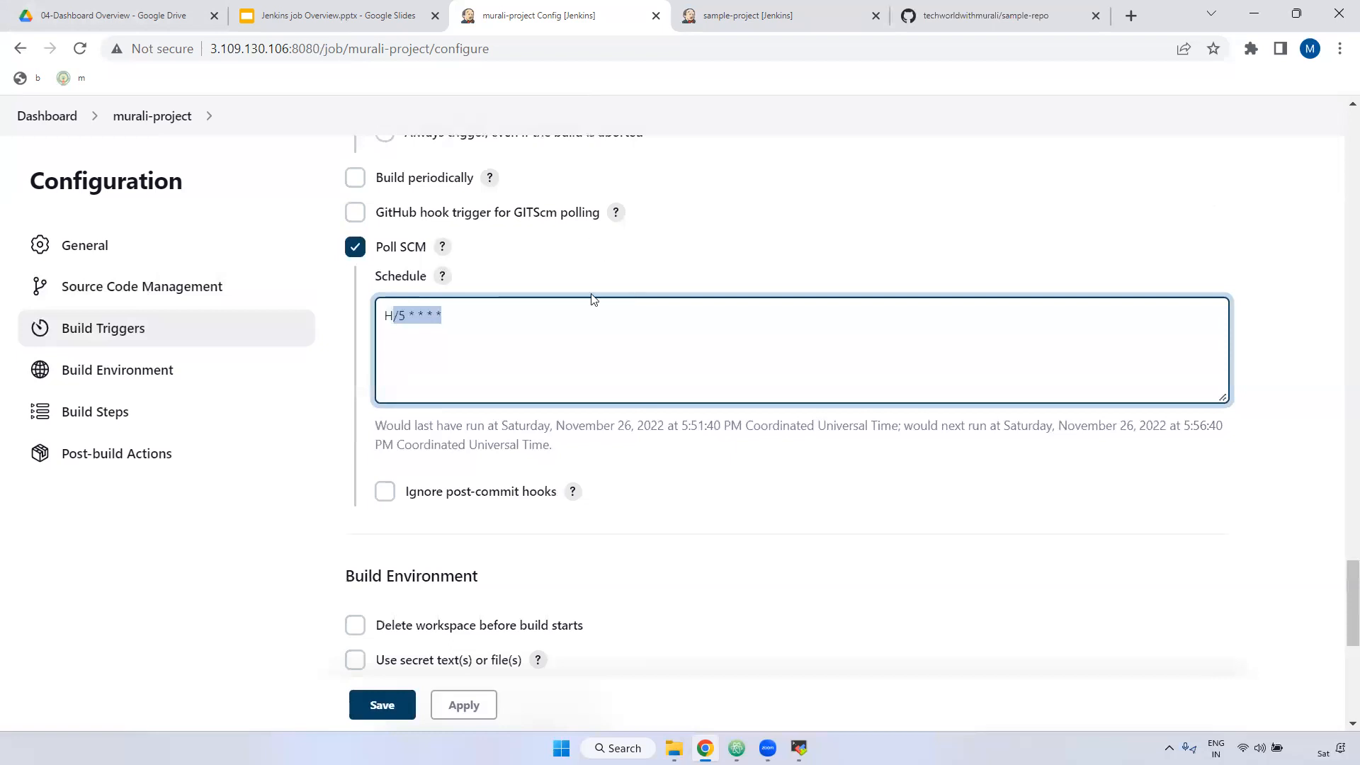
left_click_drag(461, 319, 355, 324)
scroll(203, 364, "up", 4)
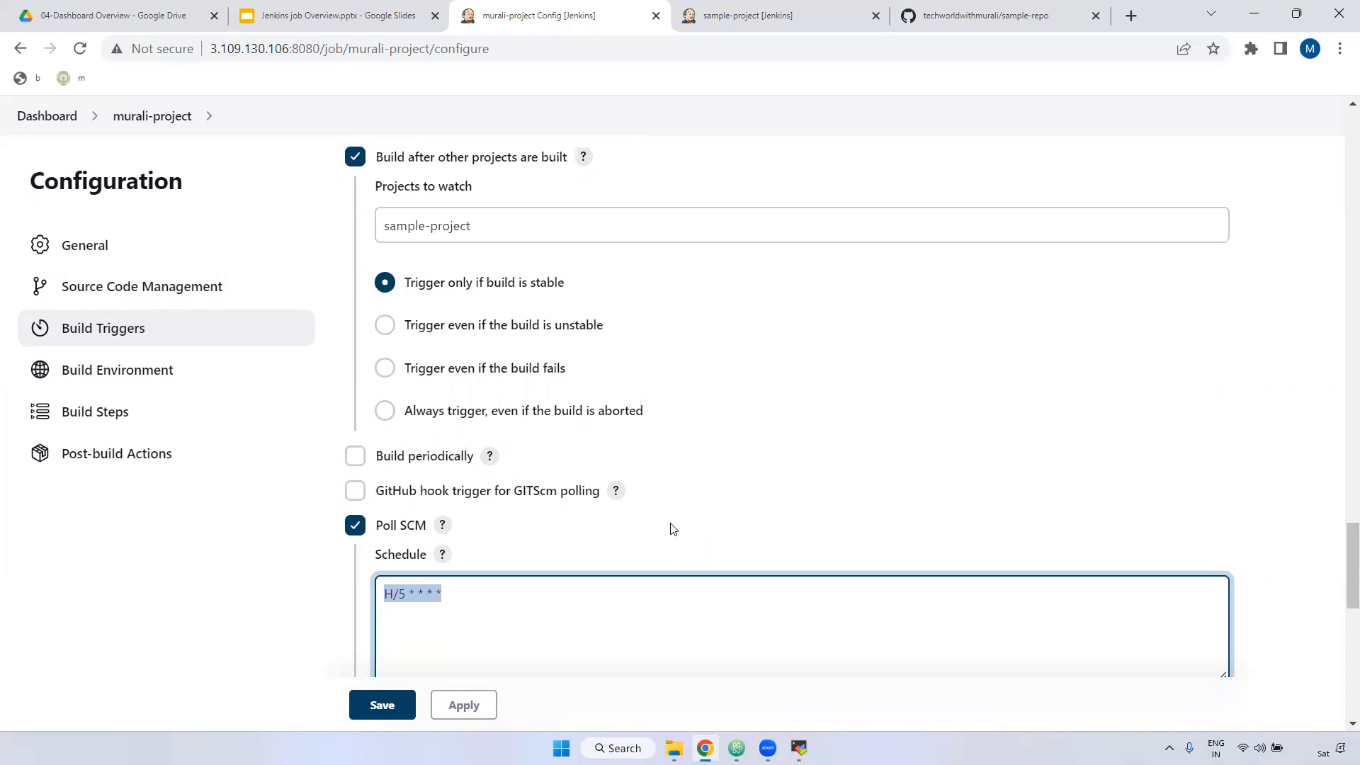
Step: Enable 'Delete workspace before build starts' under Build Environment, then switch to MobaXterm
scroll(455, 607, "down", 3)
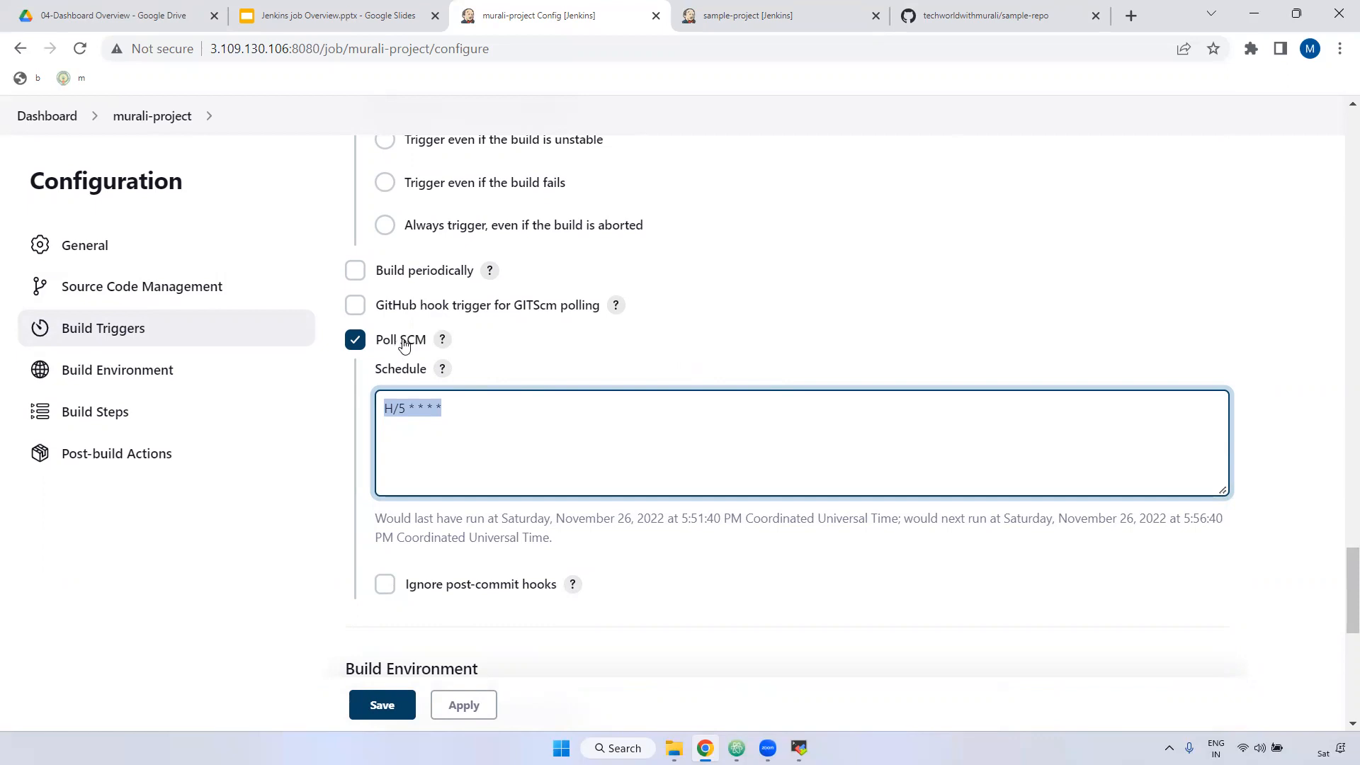
left_click_drag(448, 400, 368, 415)
scroll(641, 473, "down", 4)
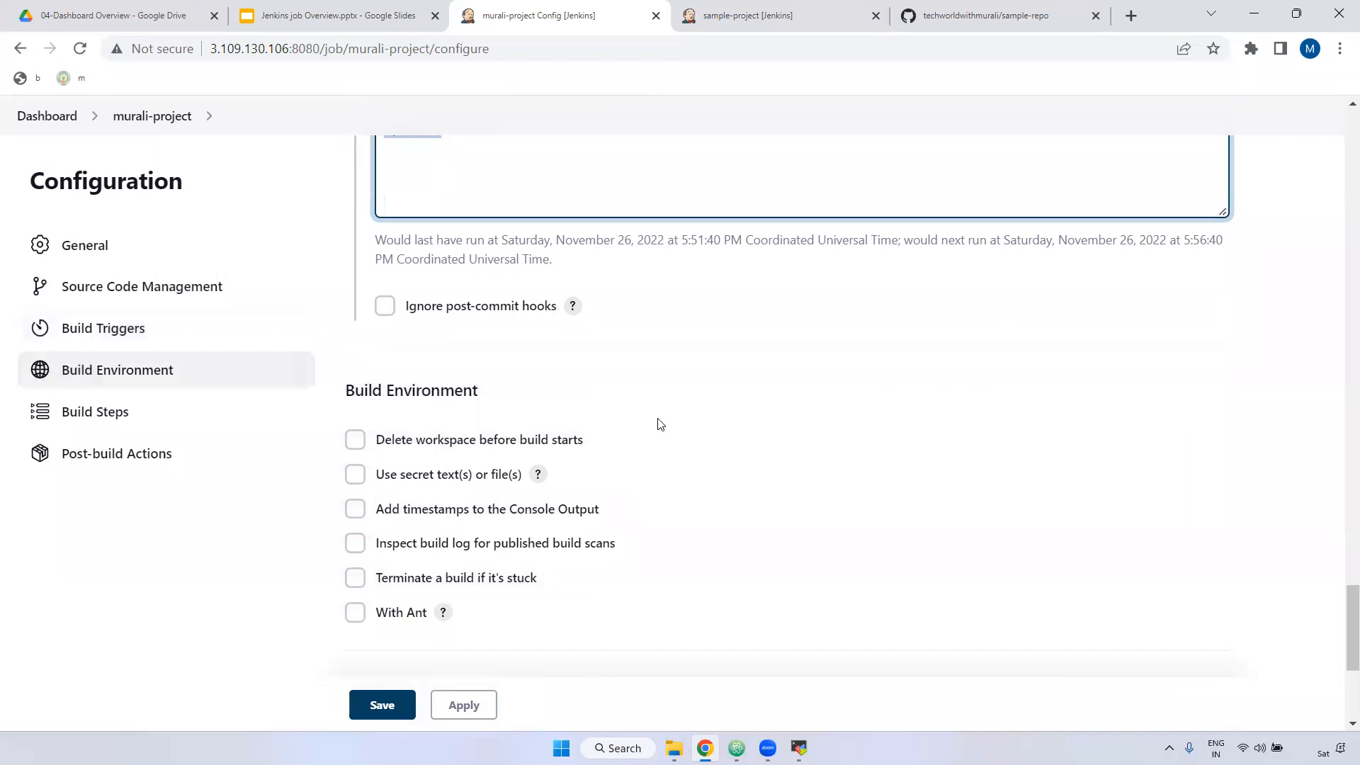
scroll(656, 422, "up", 4)
scroll(657, 428, "up", 1)
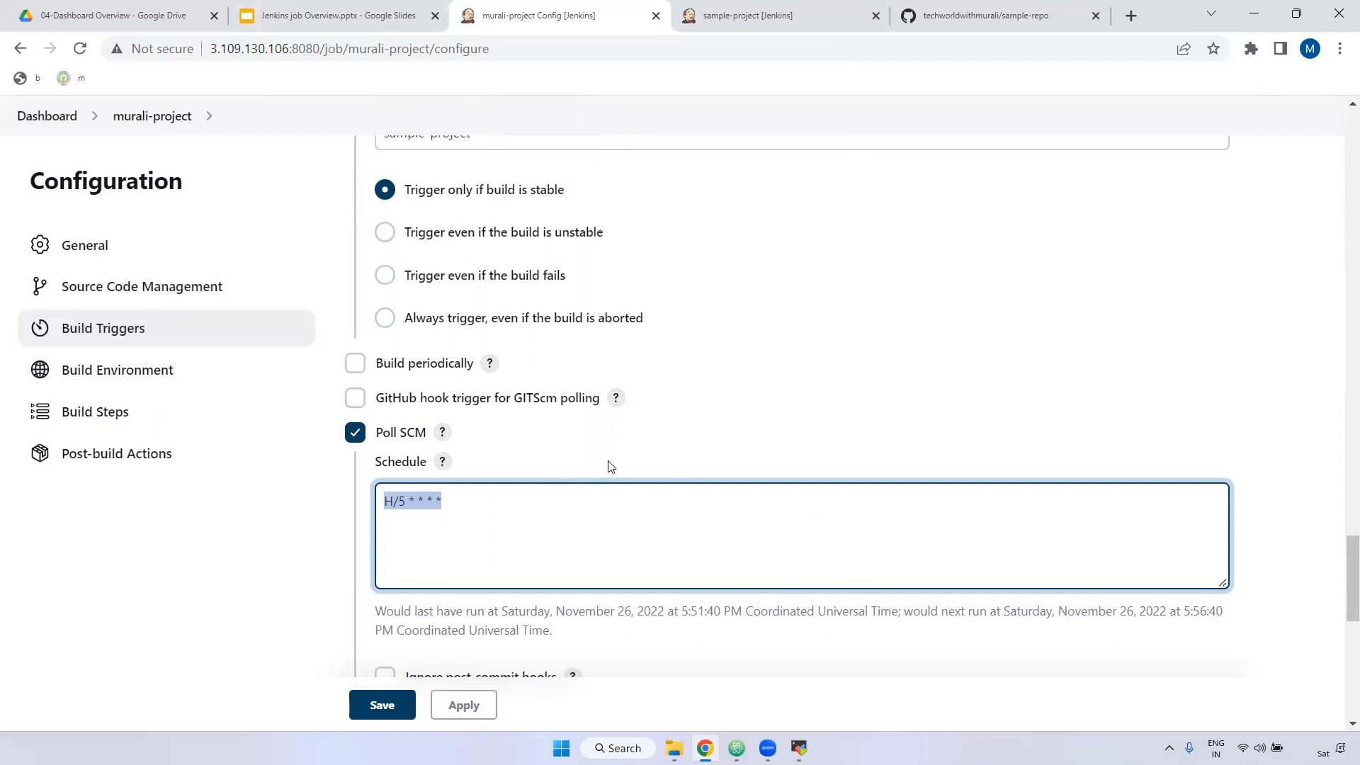
scroll(601, 498, "down", 8)
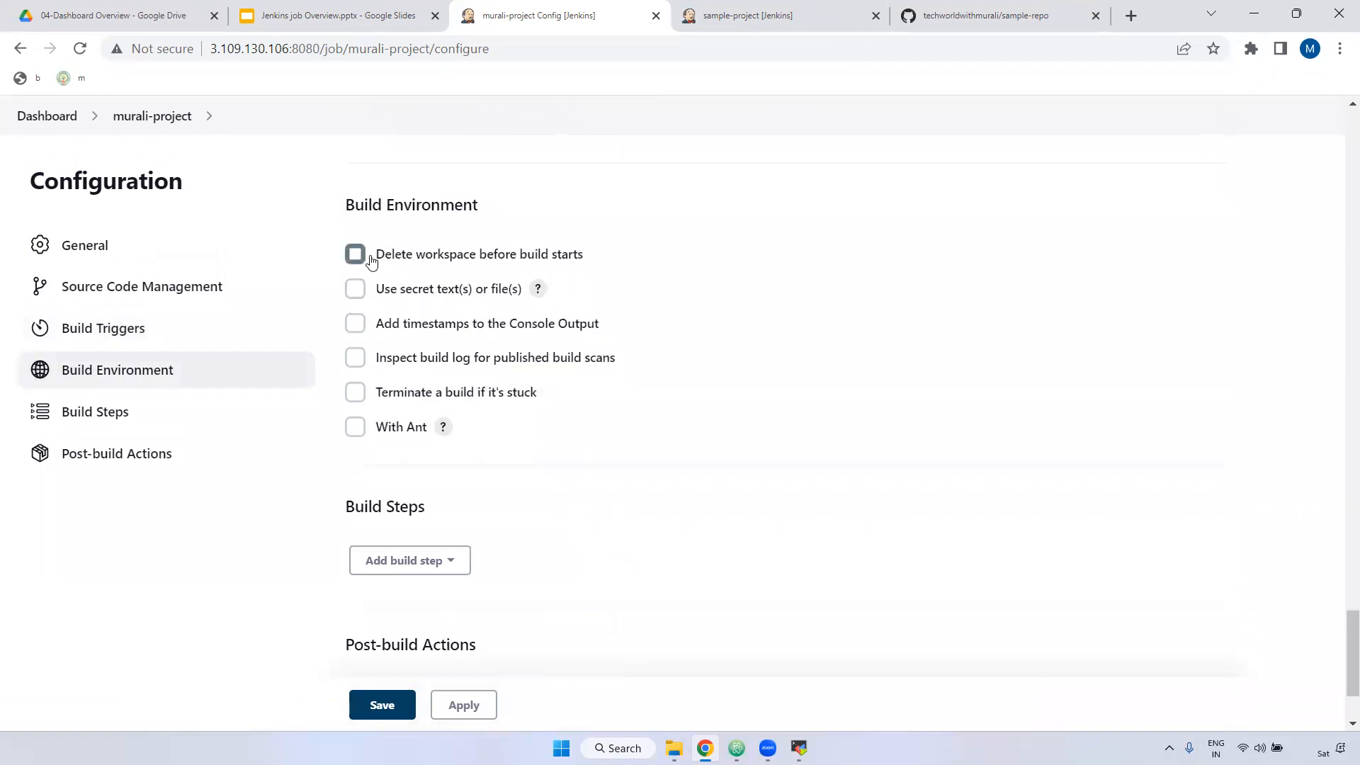
left_click(355, 254)
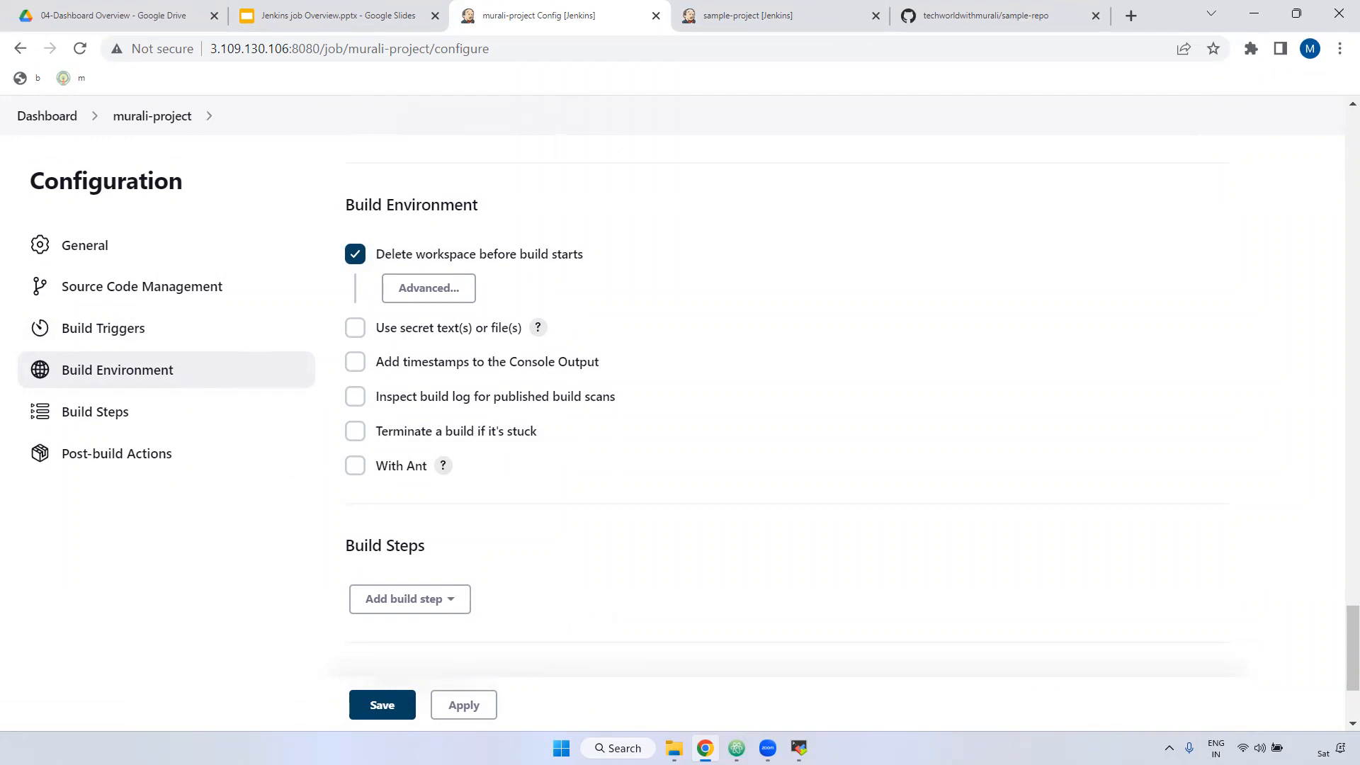
left_click(799, 748)
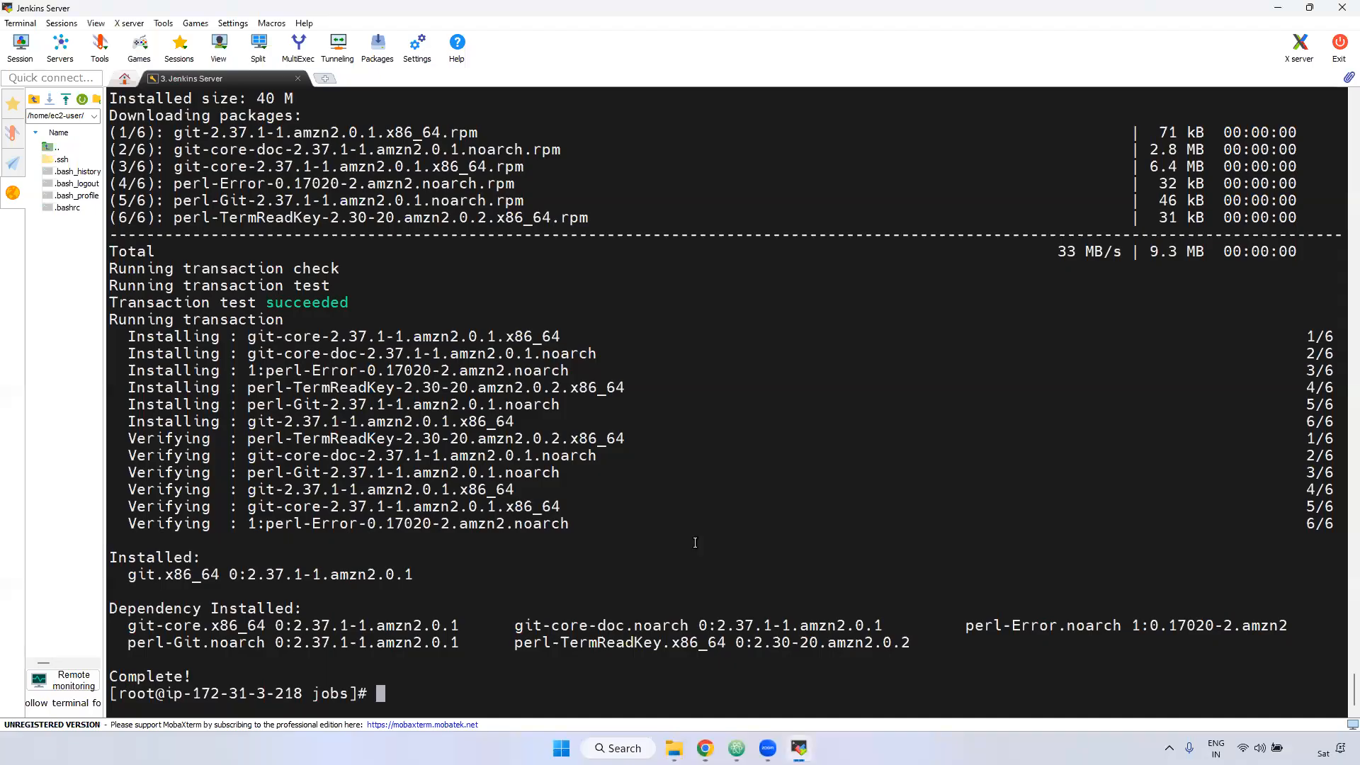
Step: Clear the terminal, move up to the Jenkins home folder and list it with ll
key("ctrl+l")
type("cd ..")
key("Return")
type("ll")
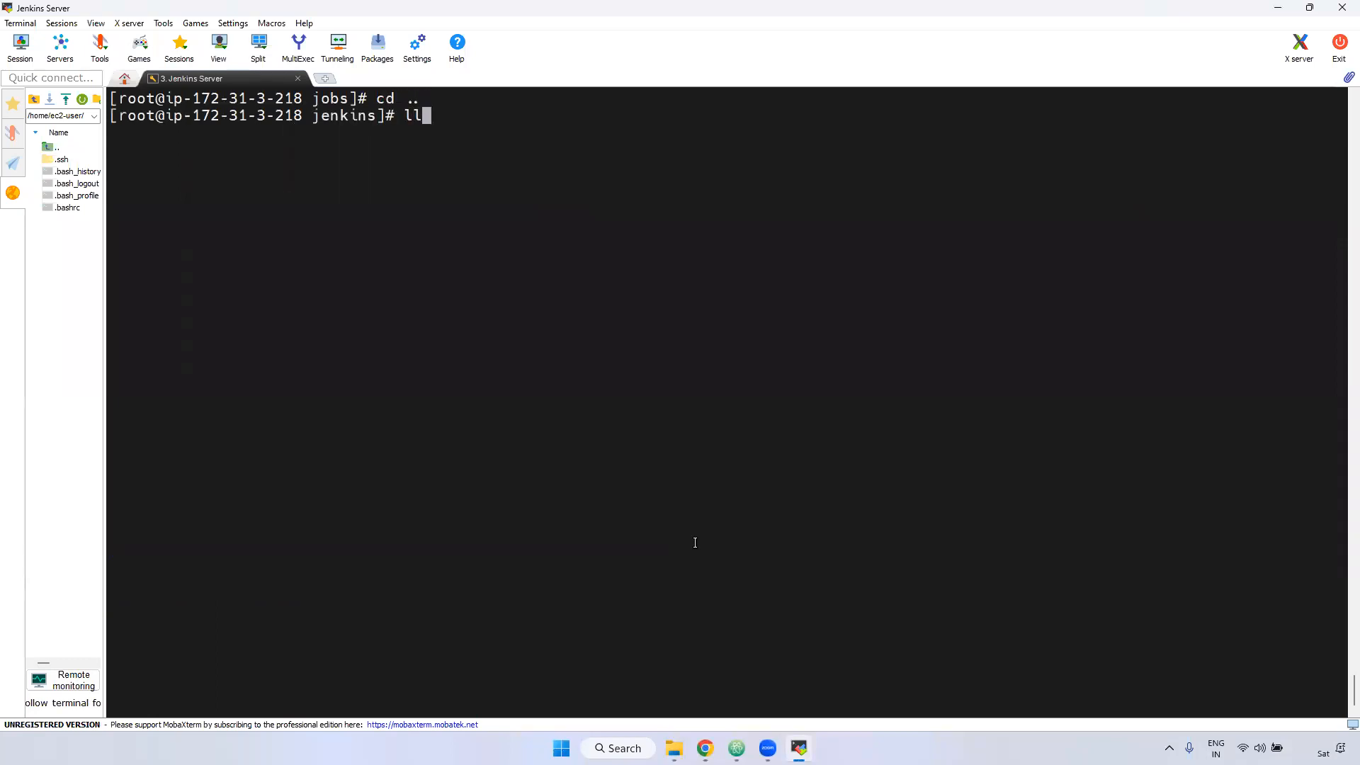
key("Return")
triple_click(592, 556)
left_click(593, 559)
Step: List the workspace folder, mark sample-project's workspace, and return to the Jenkins configuration
type("cd wo")
key("Tab")
key("Return")
type("ll")
key("Return")
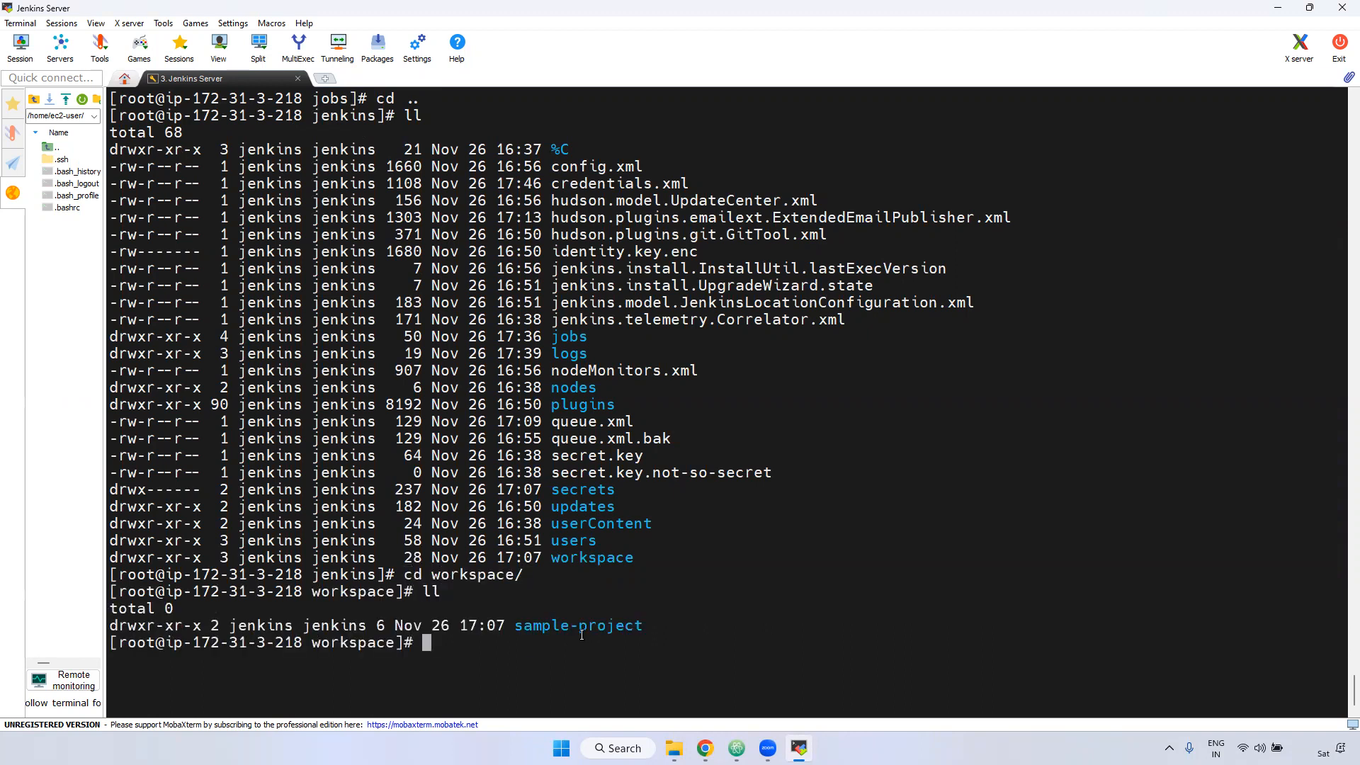
key("alt+Tab")
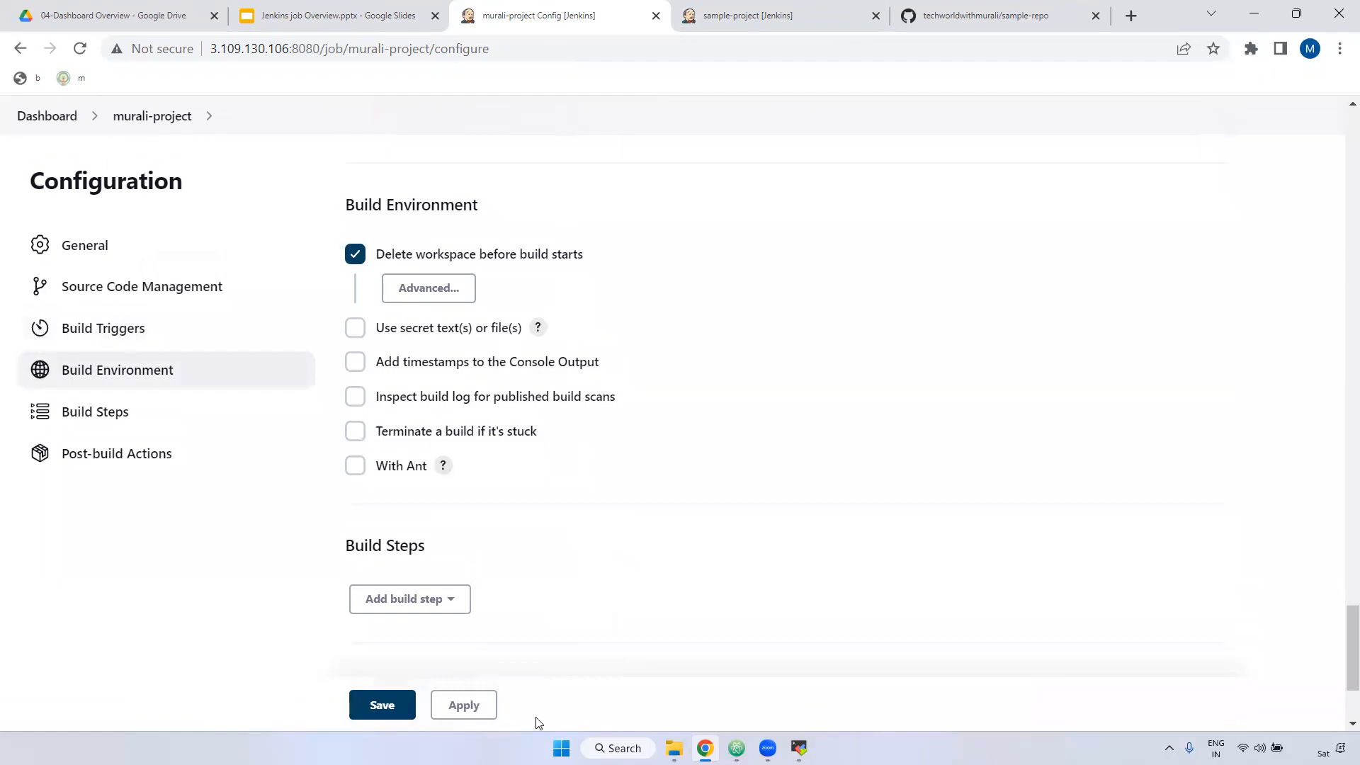
key("alt+Tab")
key("alt+Tab")
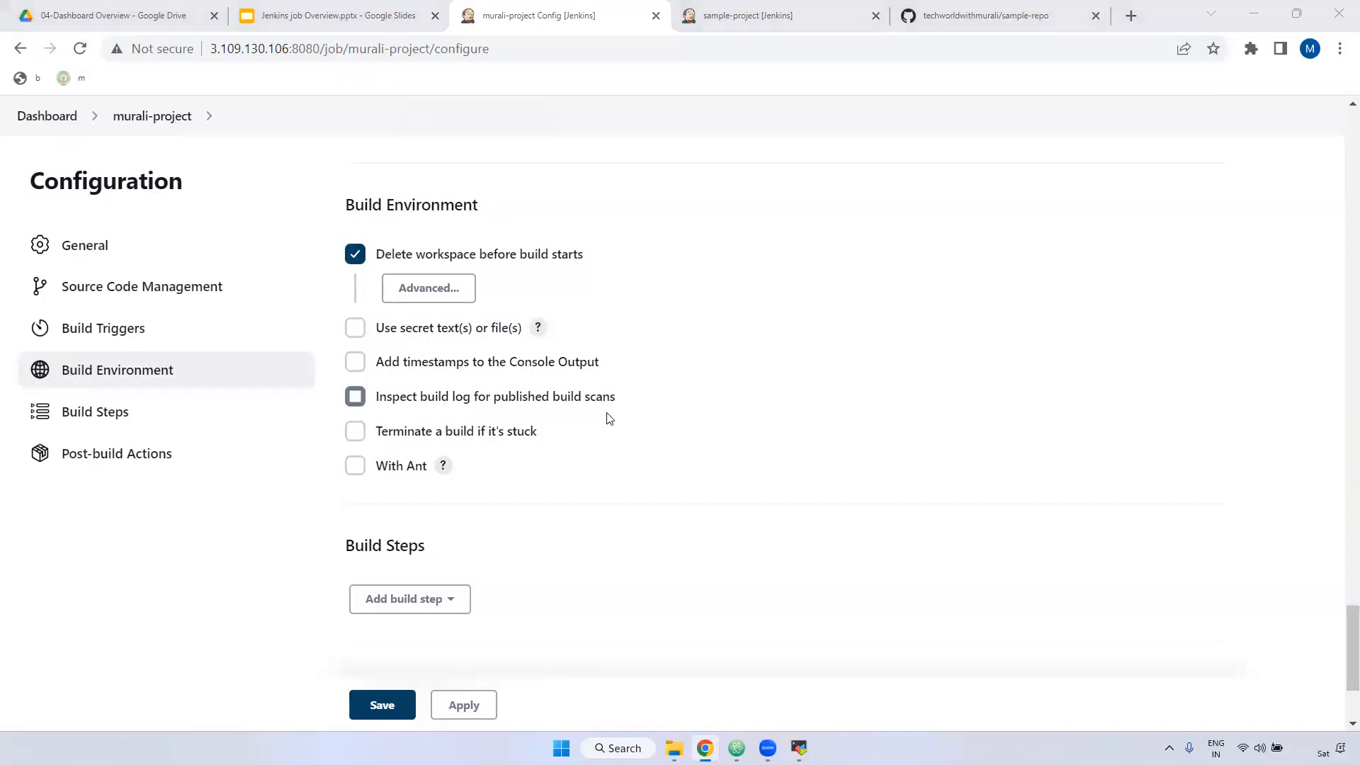
key("alt+Tab")
left_click_drag(516, 626, 645, 620)
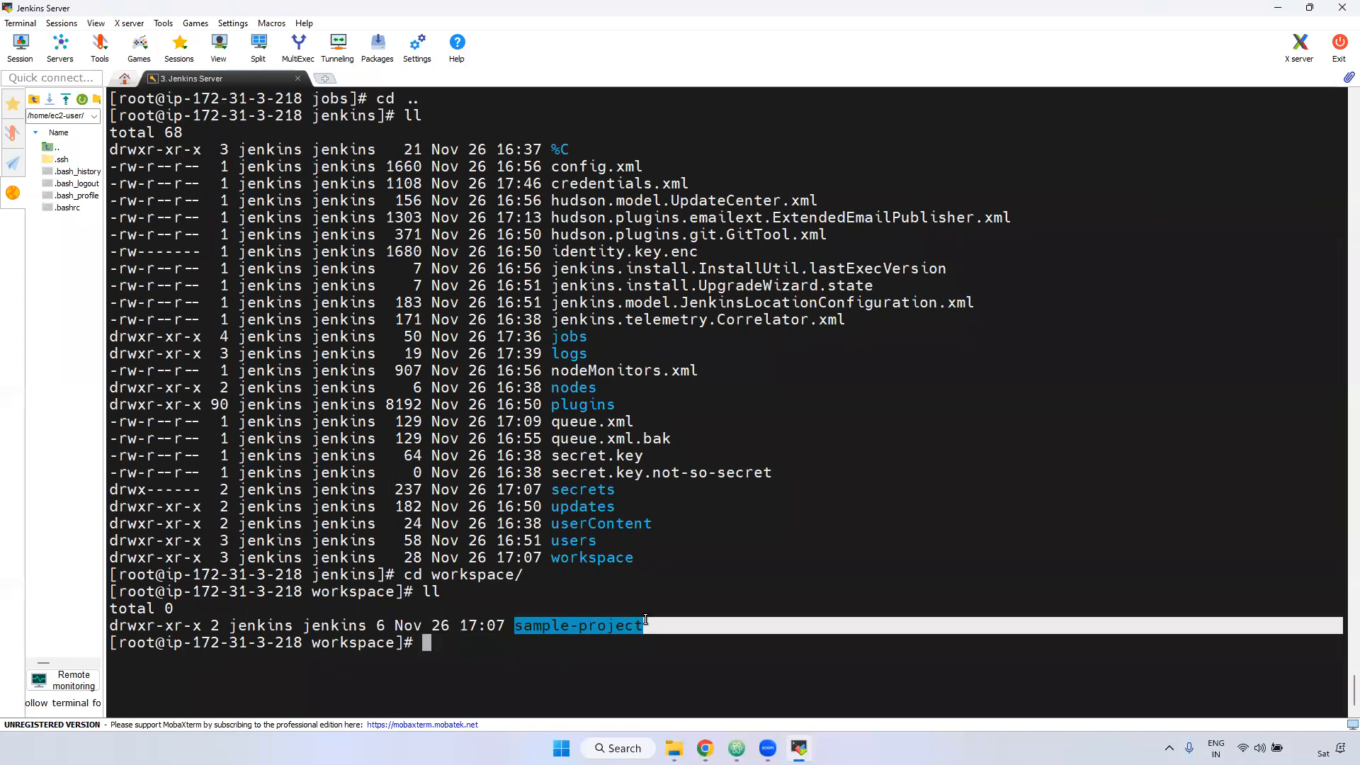
key("alt+Tab")
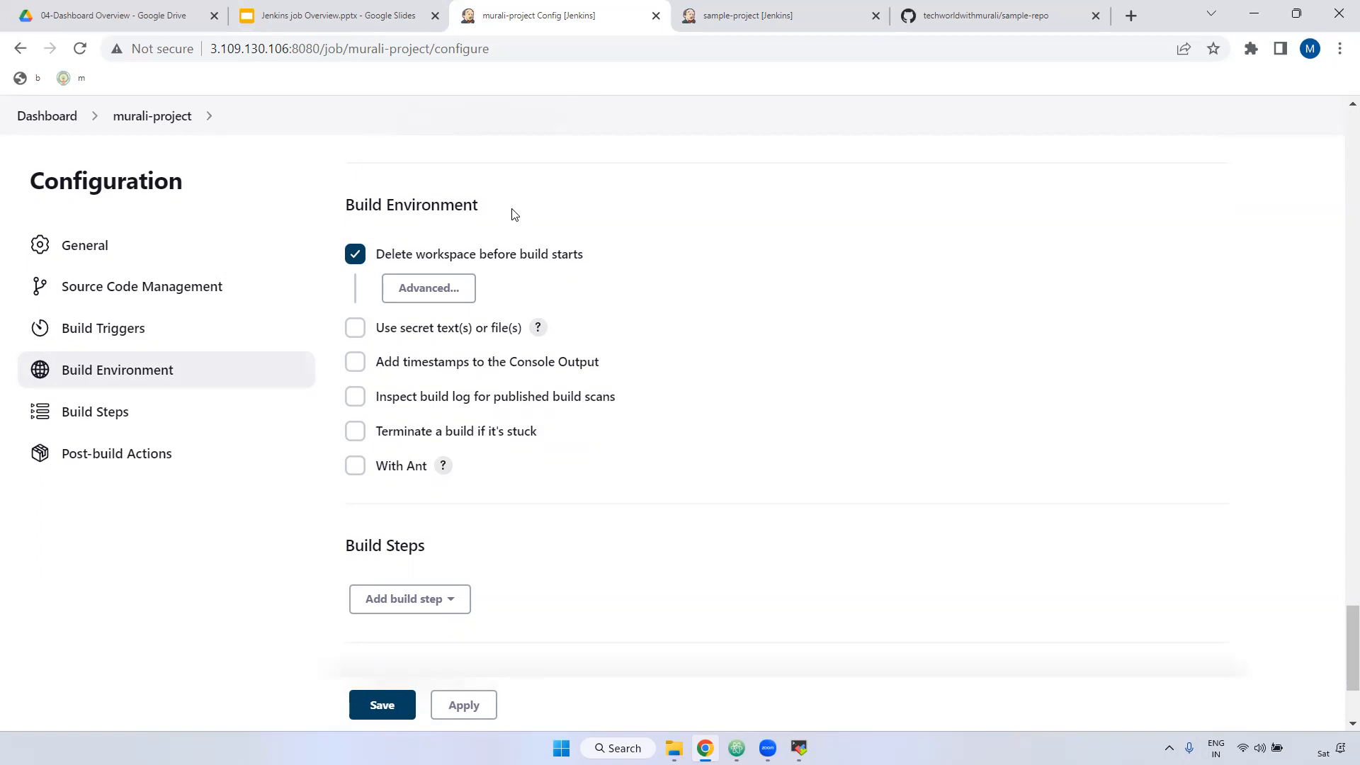
Step: Try 'Use secret text(s) or file(s)', view its binding types, then switch it back off
left_click(356, 329)
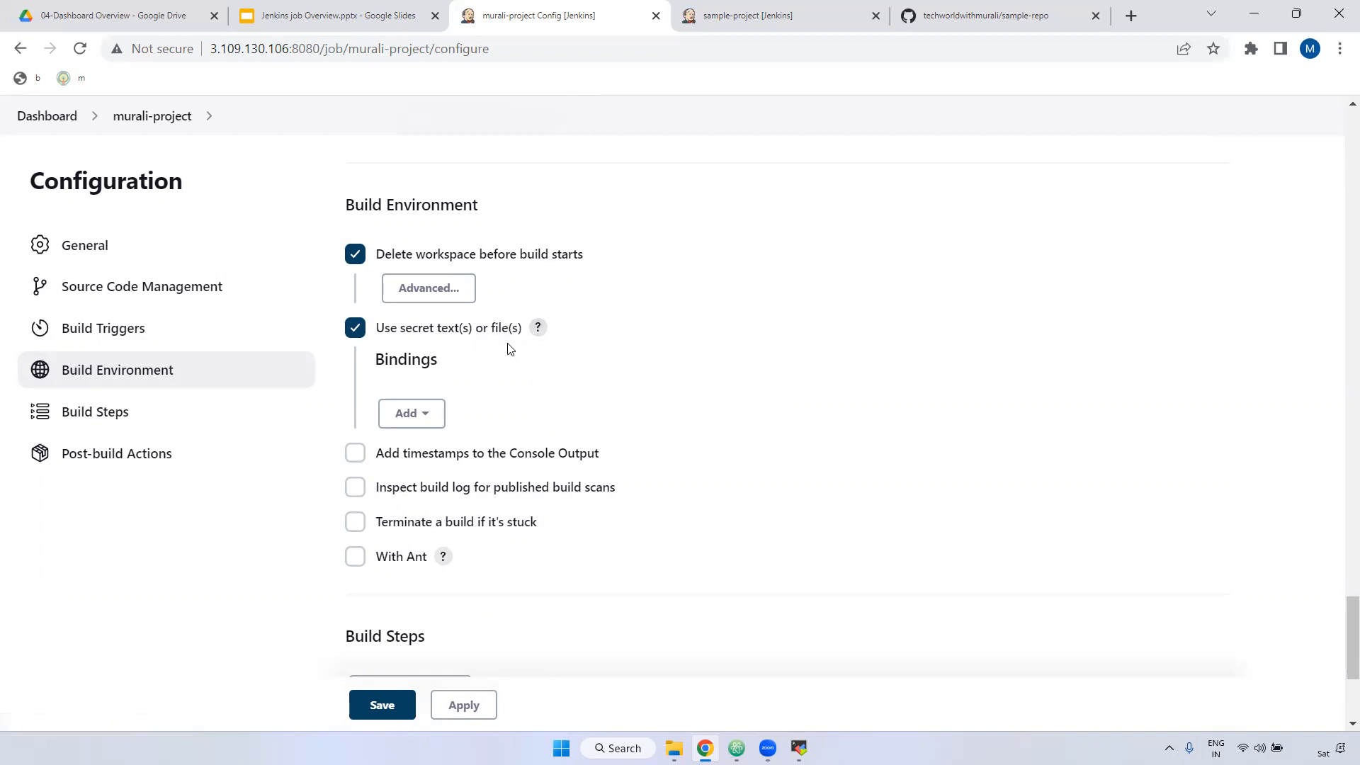
left_click(415, 416)
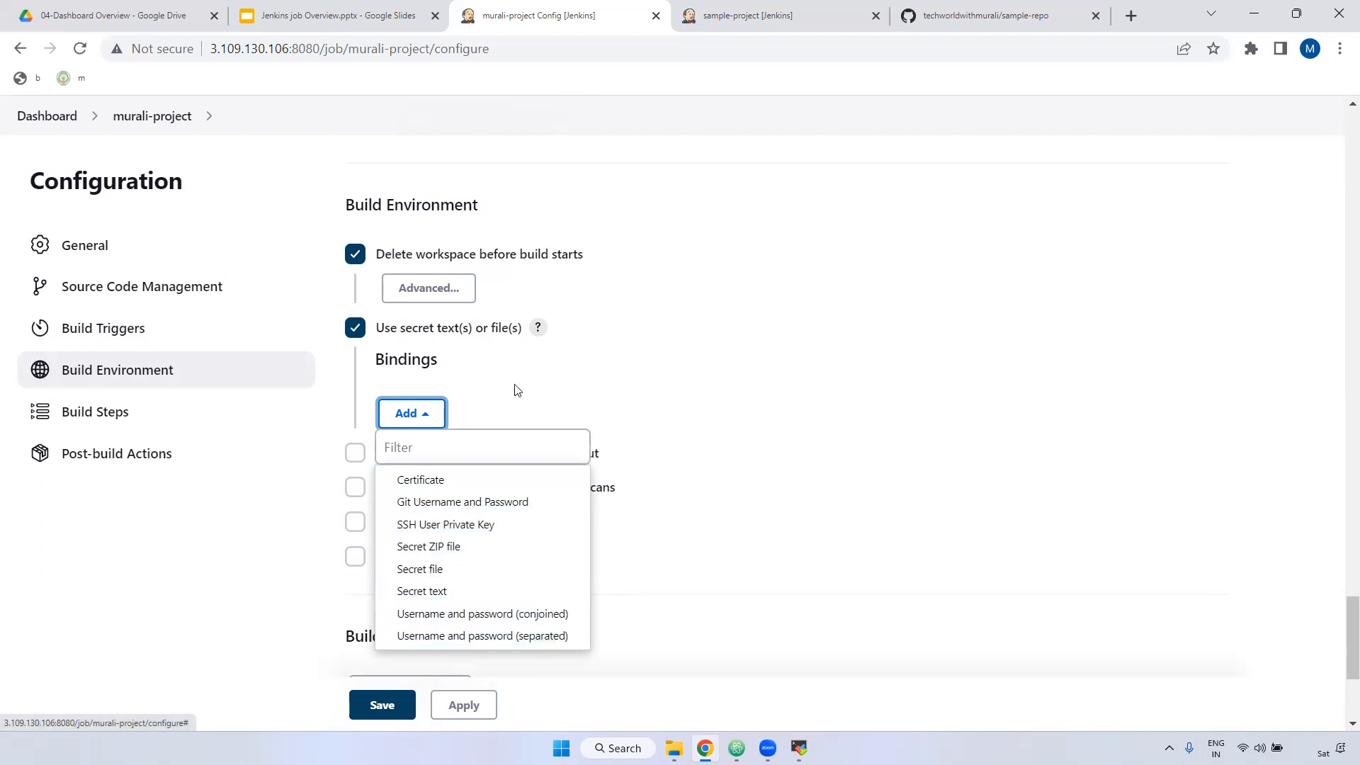
left_click(582, 371)
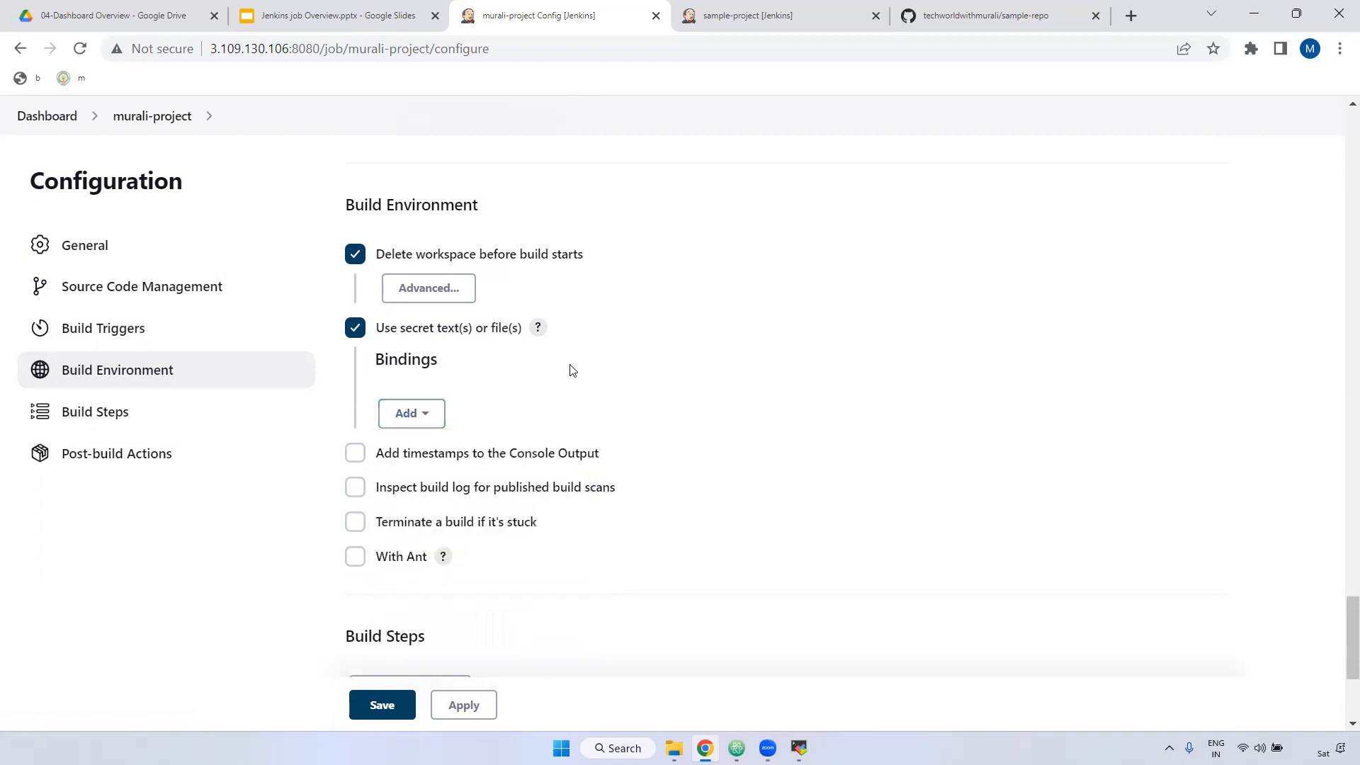
left_click(355, 330)
Step: Toggle 'Add timestamps to the Console Output' on and off, then apply the configuration
left_click(355, 361)
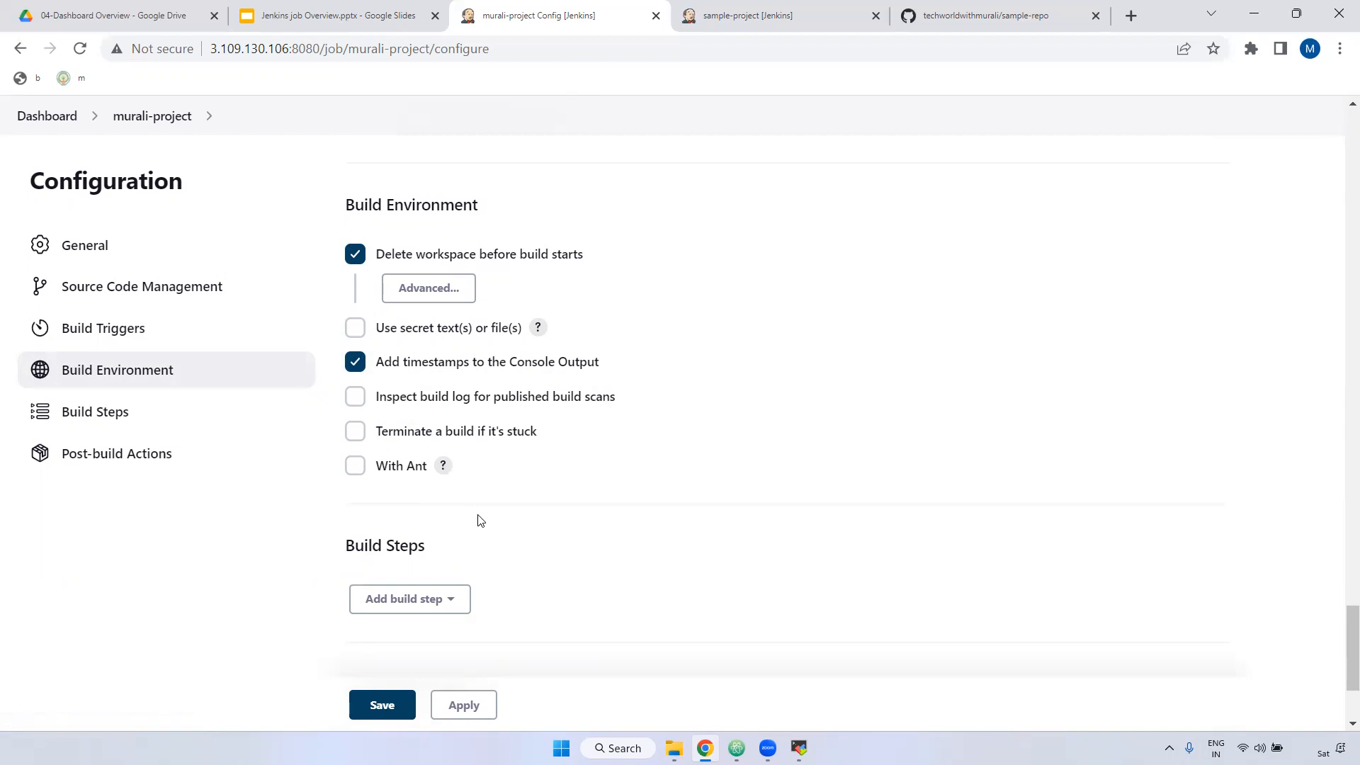
left_click(356, 361)
left_click(471, 704)
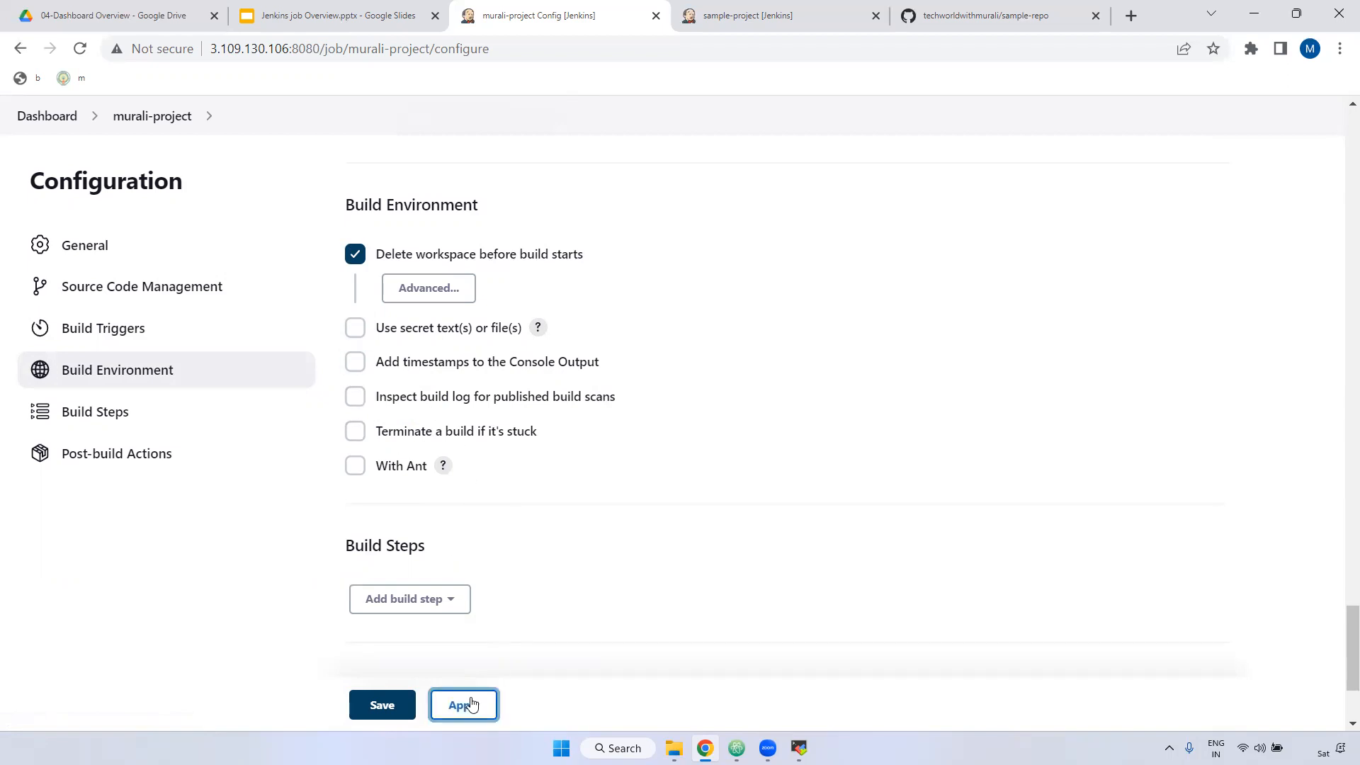
Step: Save the configuration and run murali-project on branch master with version 1.0
left_click(380, 705)
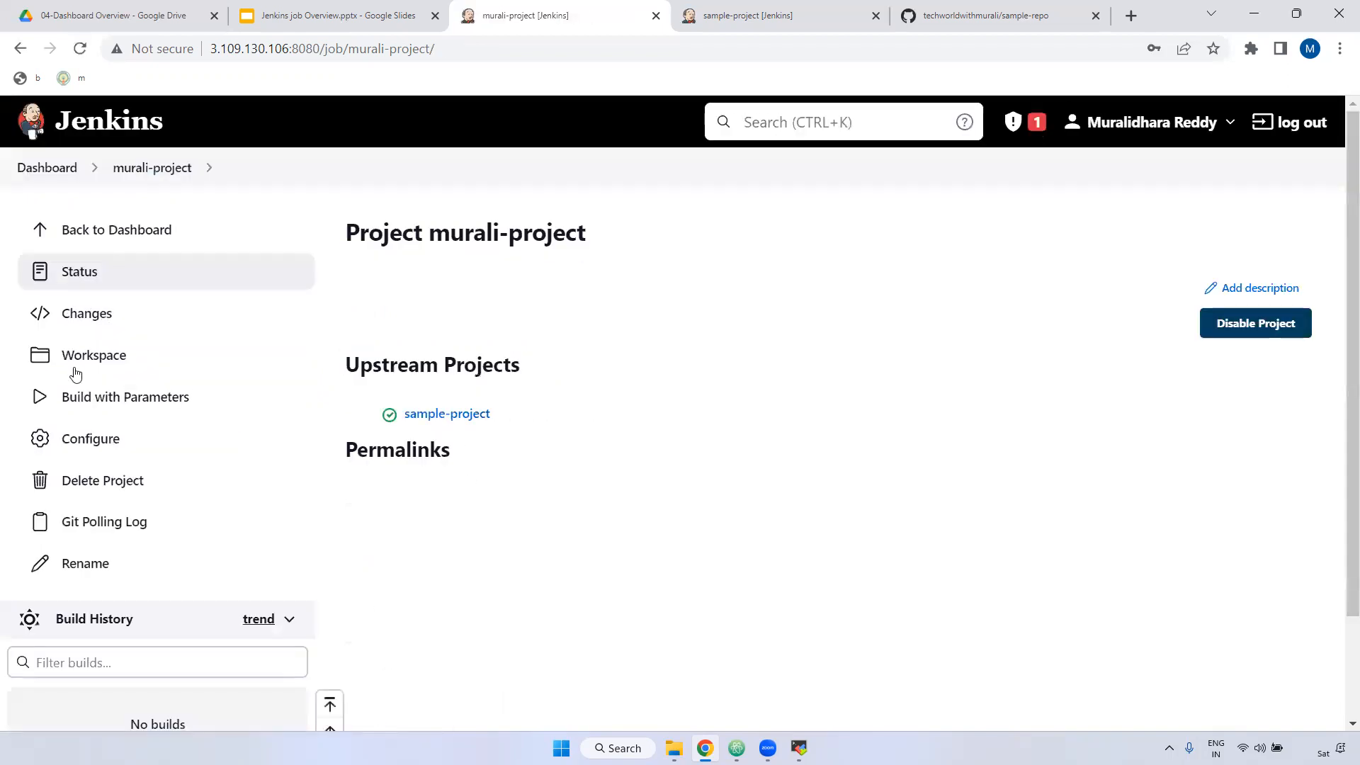
left_click(94, 398)
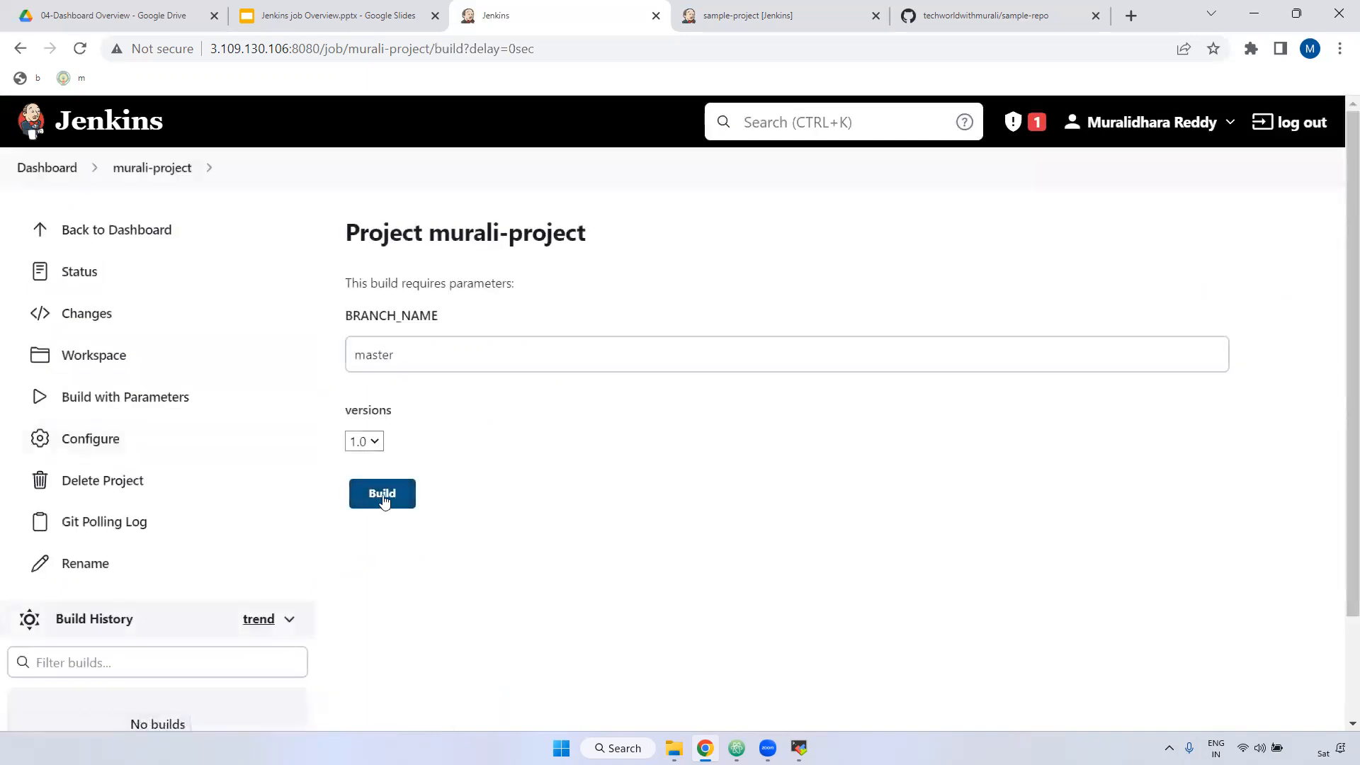
left_click(383, 500)
scroll(263, 515, "down", 1)
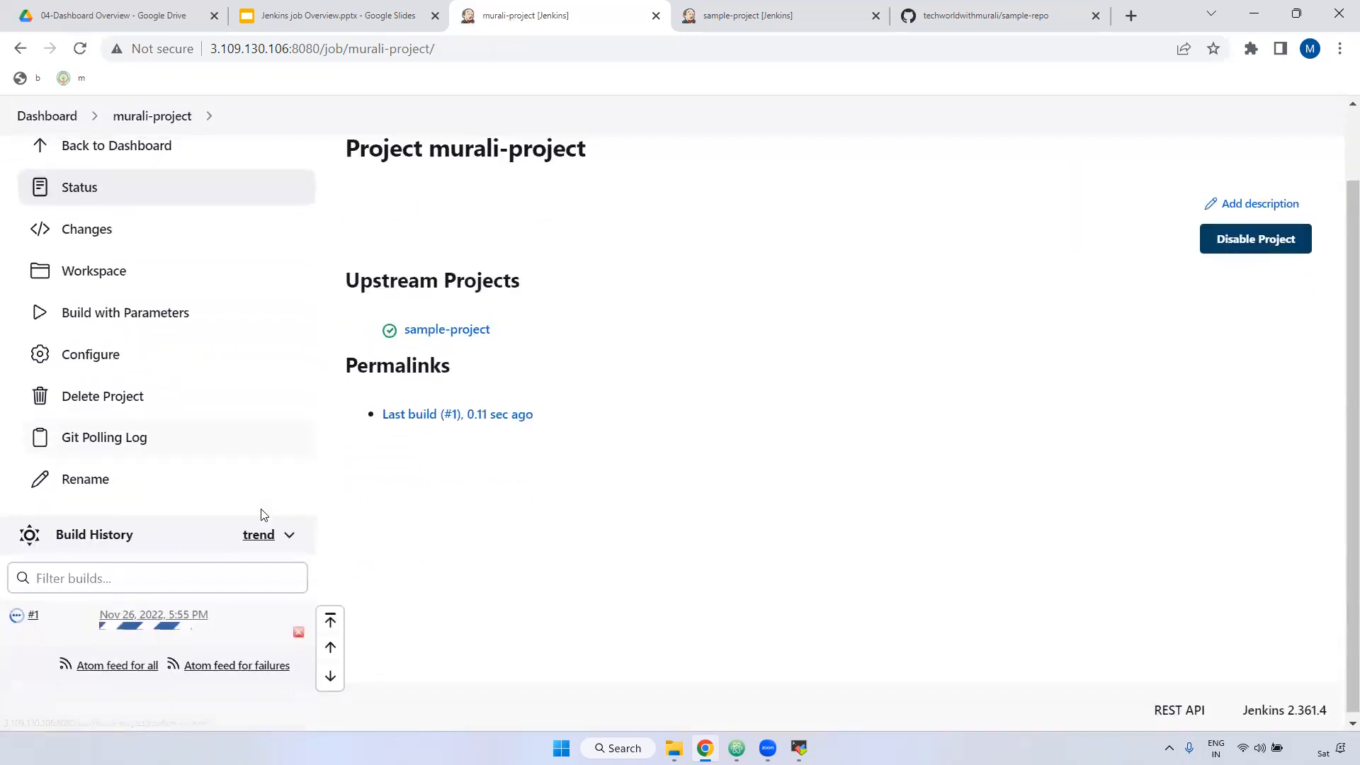
left_click(80, 48)
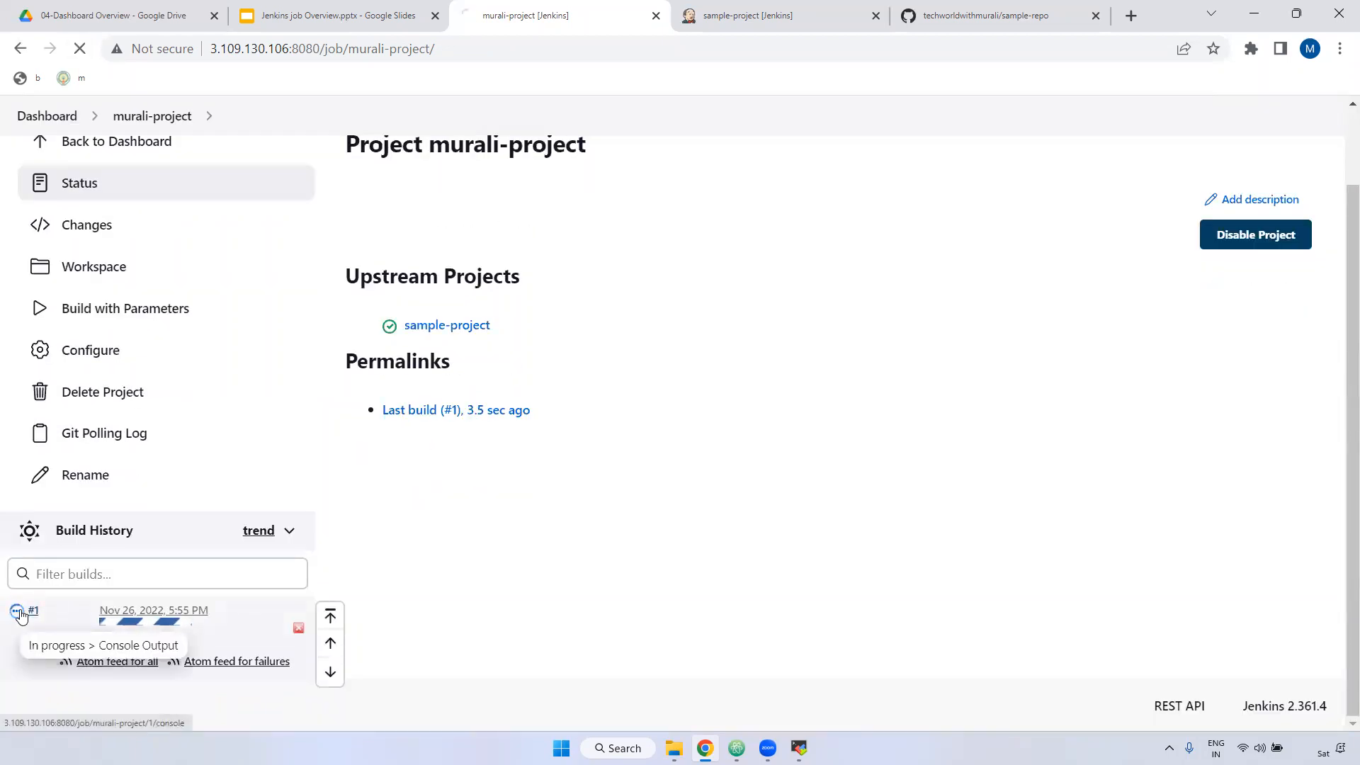
Step: Review build #1's successful console log, then return to the murali-project page
left_click(19, 612)
left_click_drag(354, 305, 684, 339)
scroll(677, 406, "down", 1)
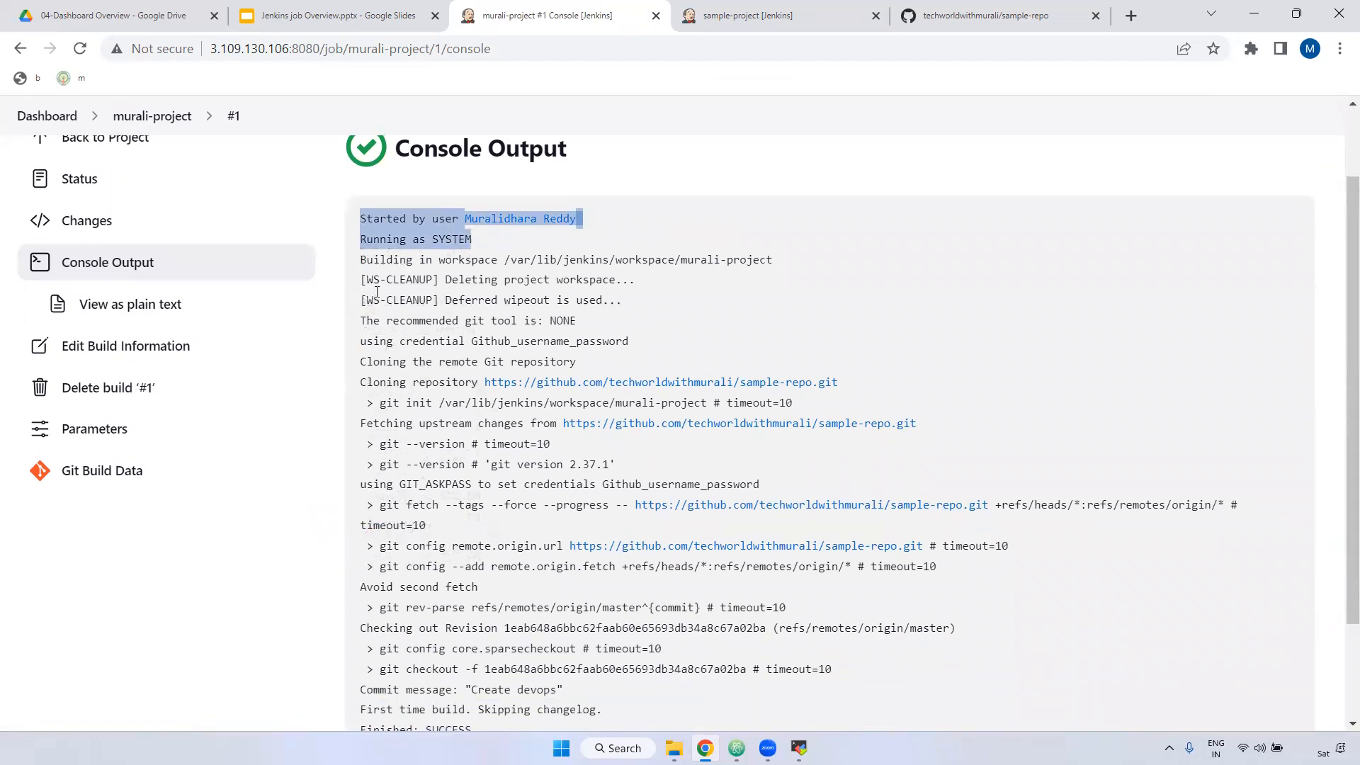
scroll(382, 500, "down", 2)
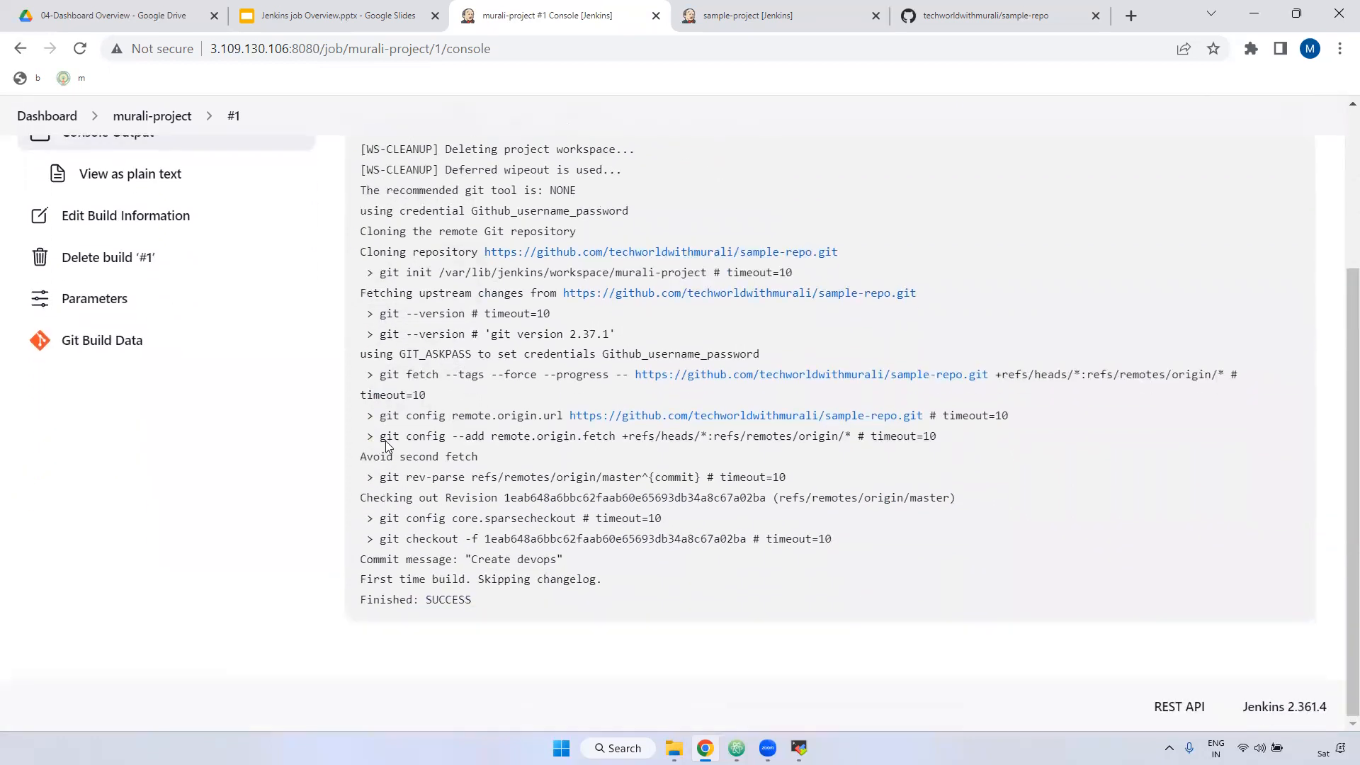
scroll(388, 503, "up", 3)
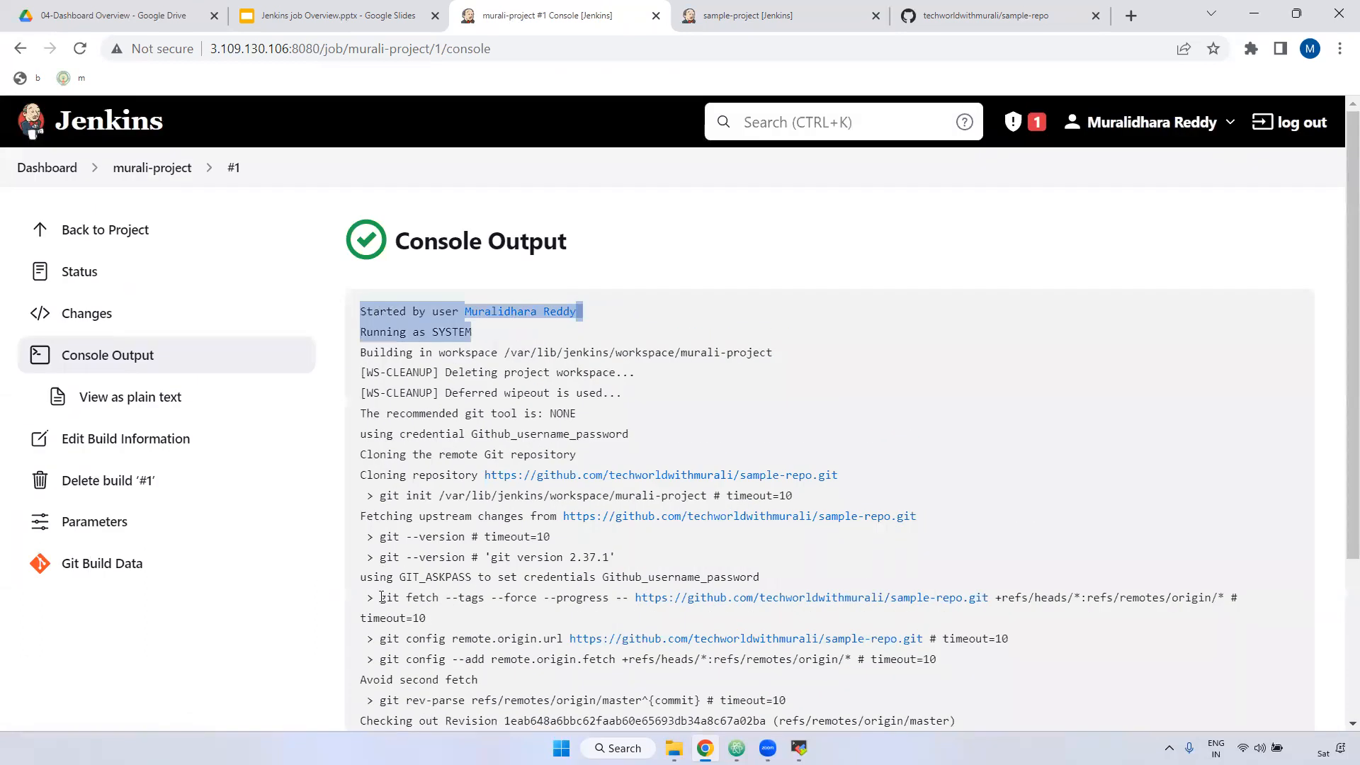
left_click(128, 168)
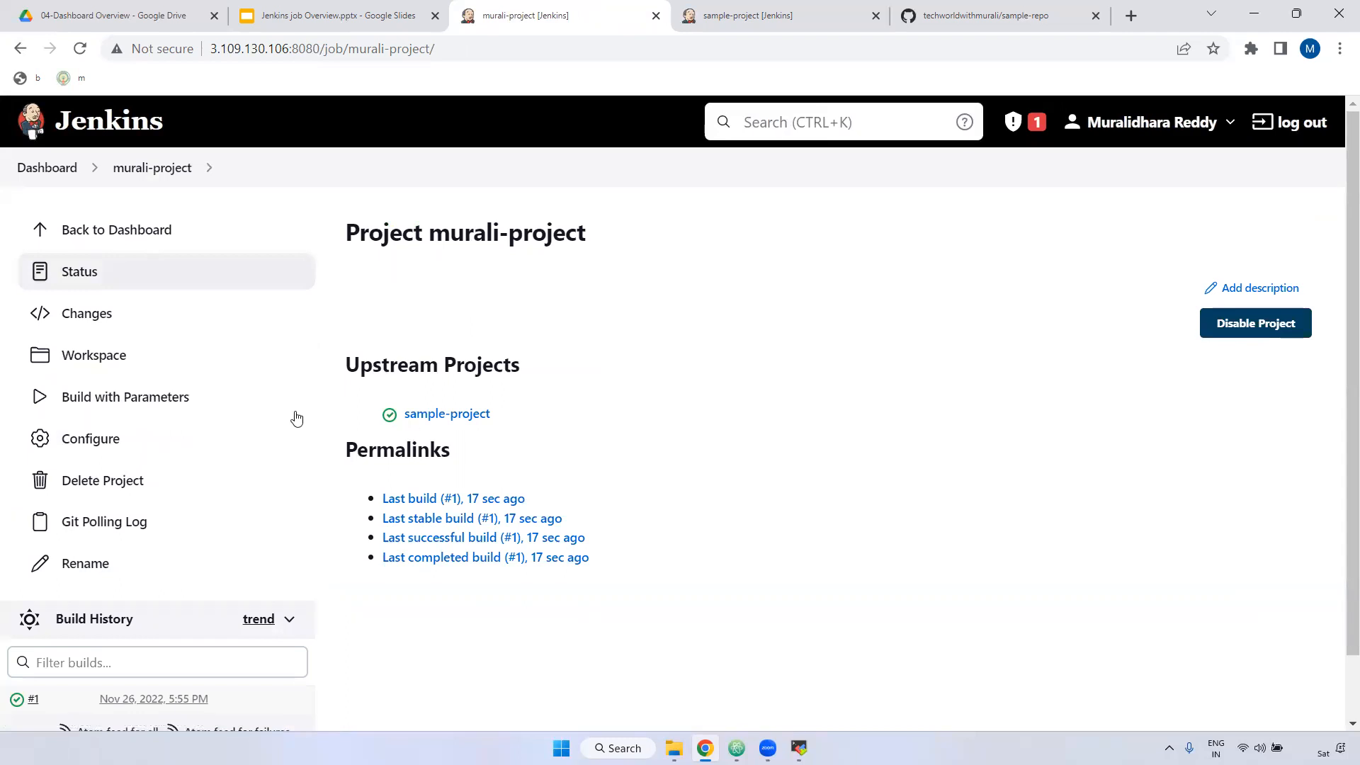
Step: Enable 'Add timestamps to the Console Output' for murali-project and save the configuration
left_click(94, 451)
scroll(708, 411, "down", 1)
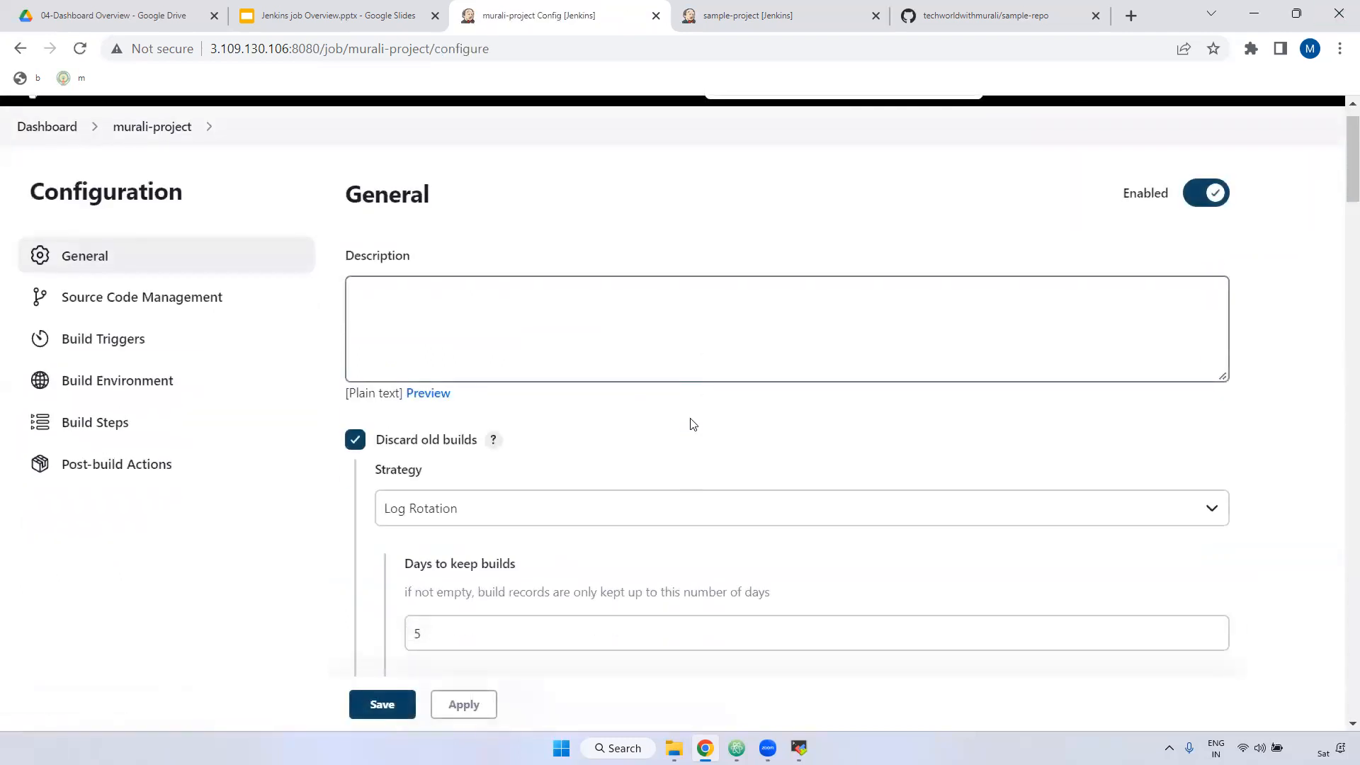
scroll(693, 424, "down", 15)
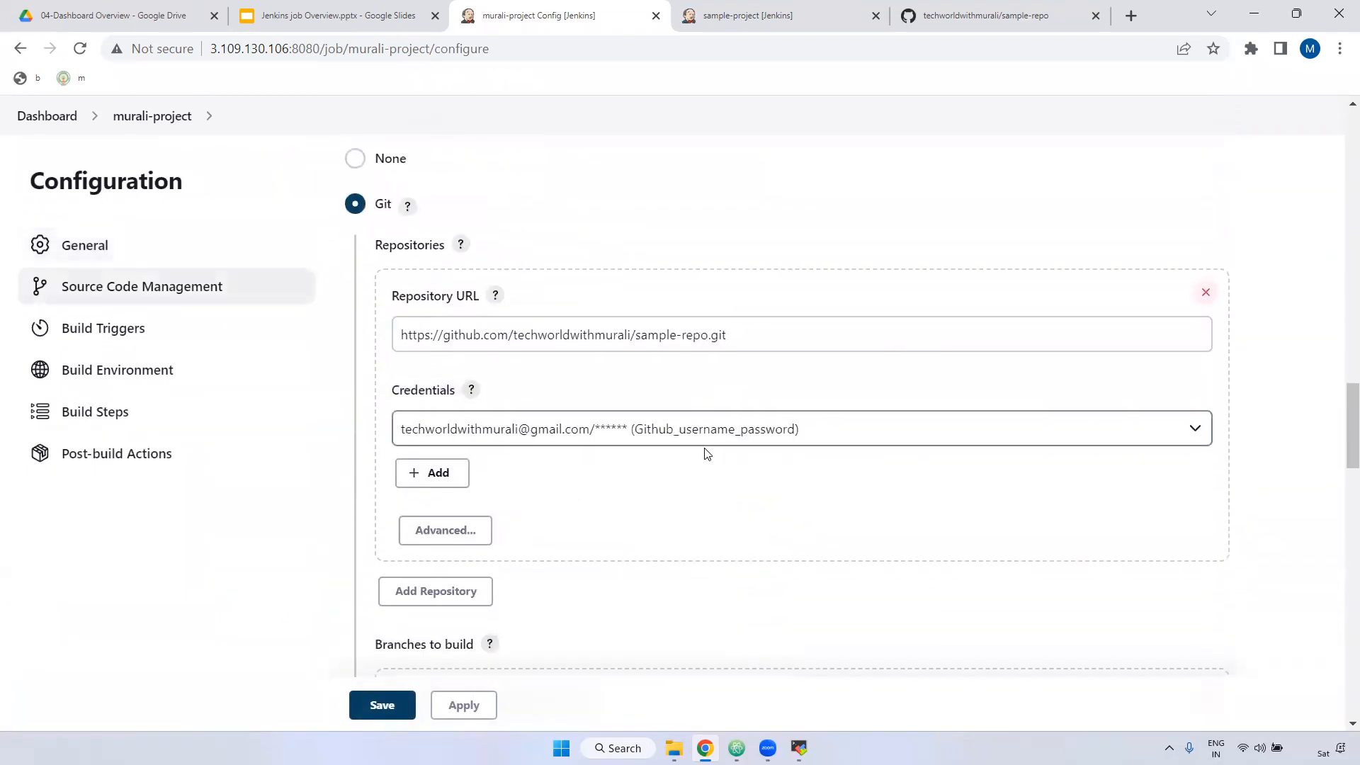
scroll(707, 453, "down", 20)
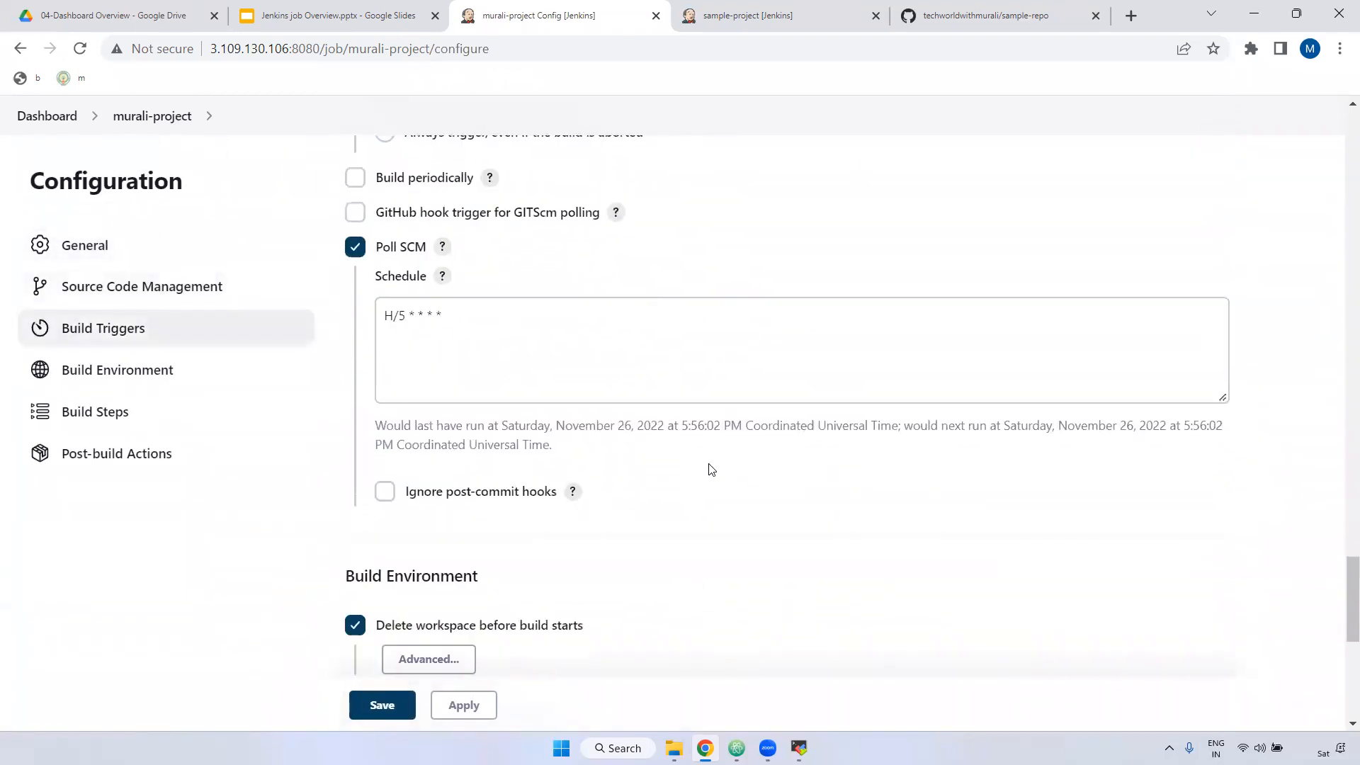
scroll(709, 470, "down", 6)
left_click(352, 271)
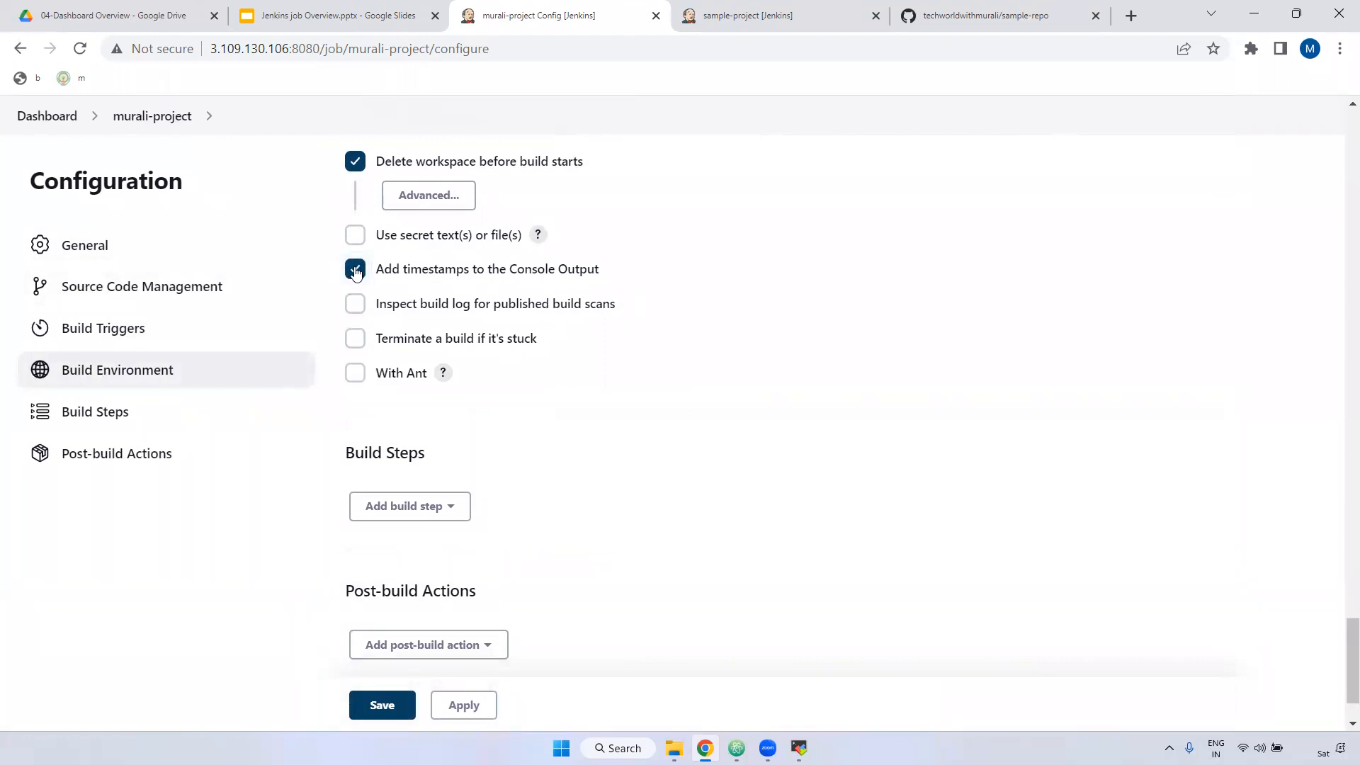
left_click(468, 705)
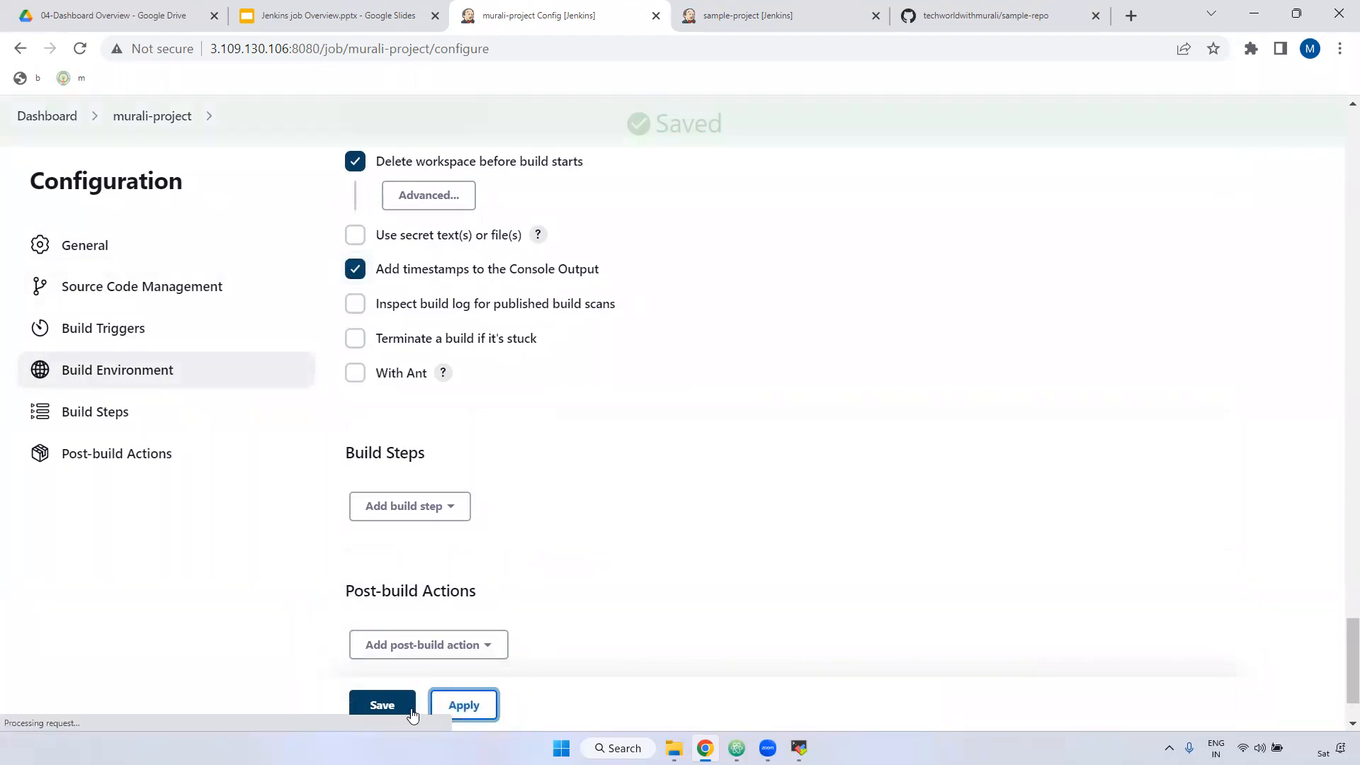
left_click(386, 706)
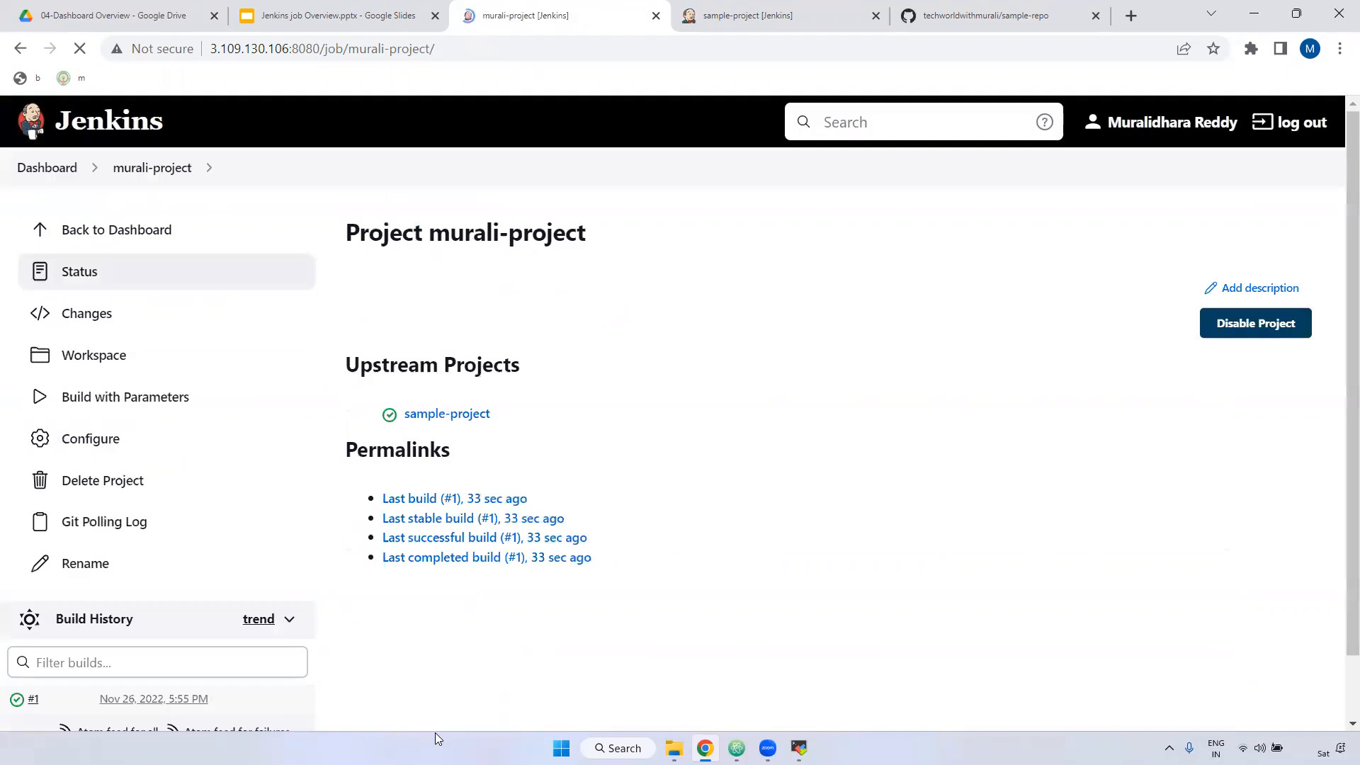
Step: Run build #2 with default parameters, confirm its log shows timestamps, and return to the project
left_click(152, 394)
left_click(407, 506)
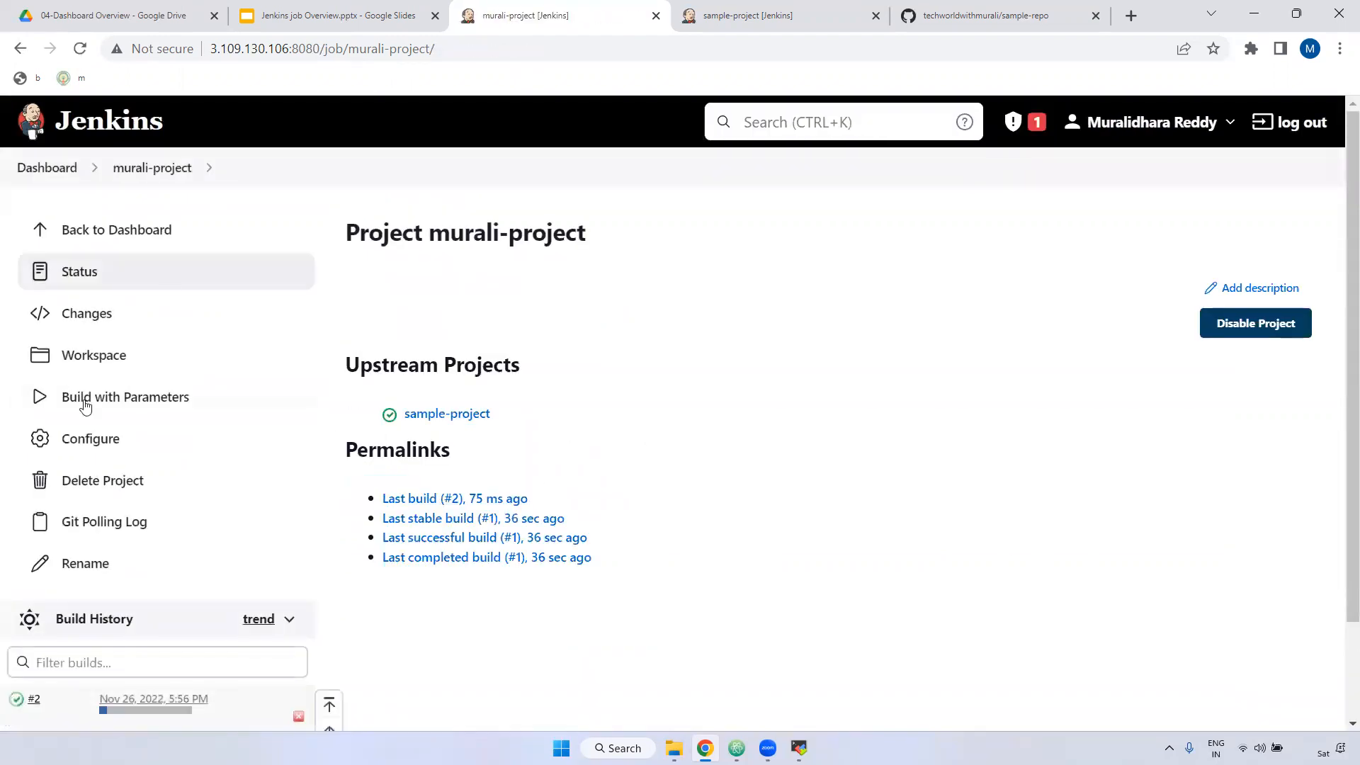
scroll(77, 433, "down", 2)
left_click(20, 587)
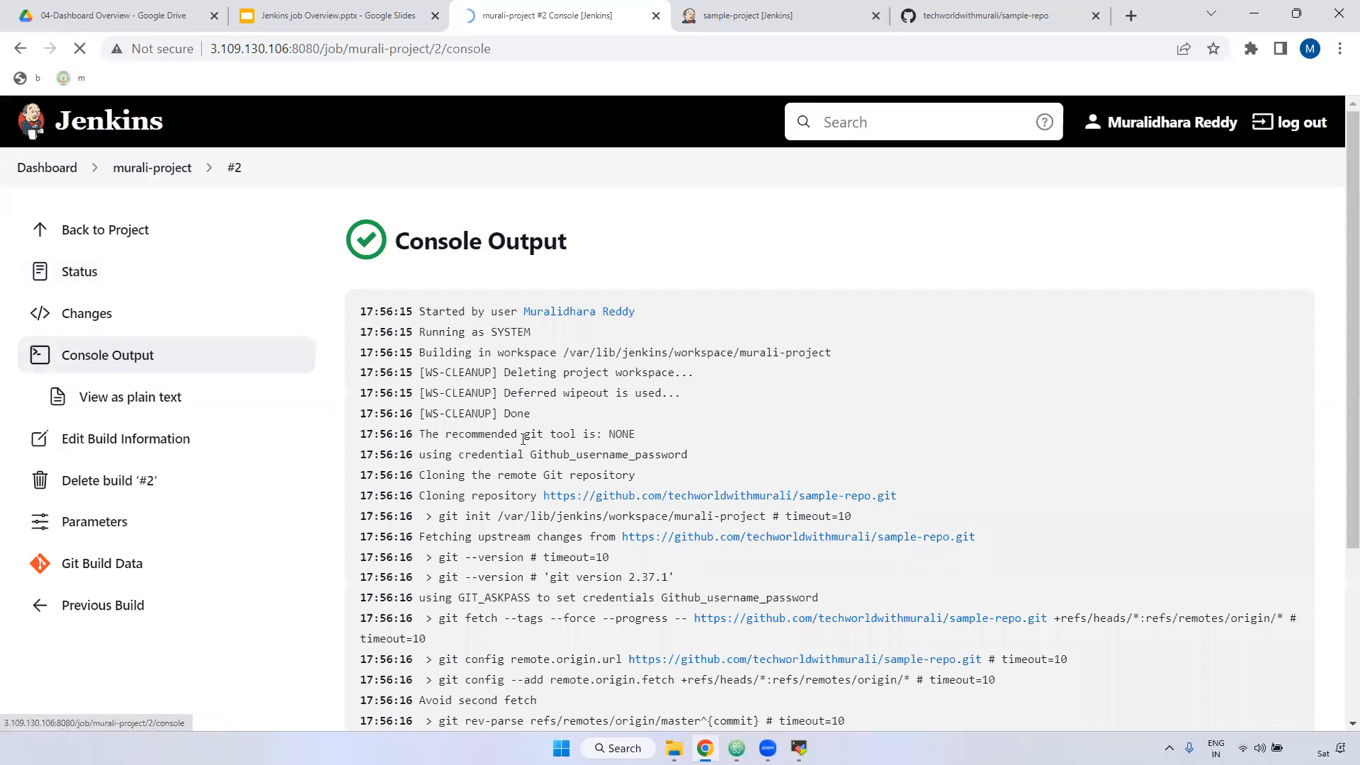
left_click_drag(363, 312, 417, 658)
scroll(408, 426, "down", 1)
scroll(408, 425, "down", 3)
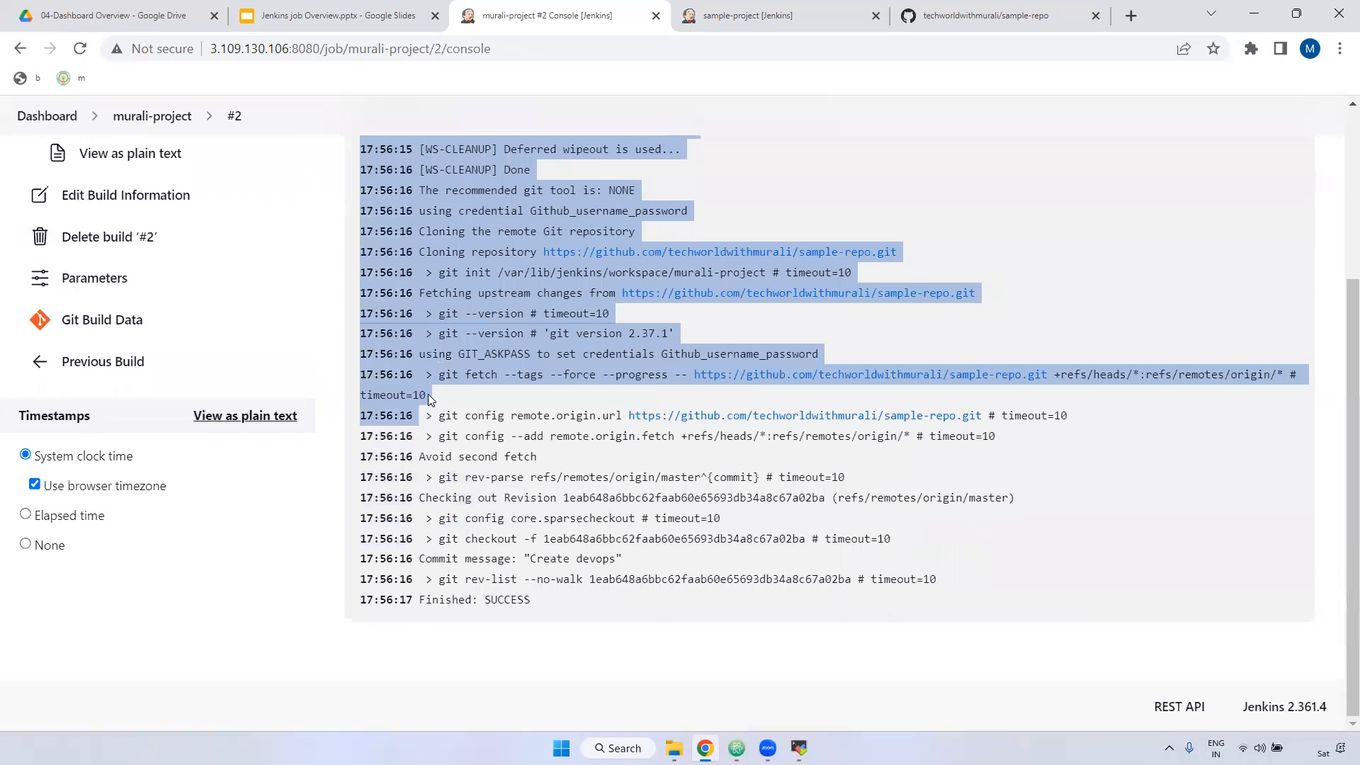
scroll(428, 394, "up", 3)
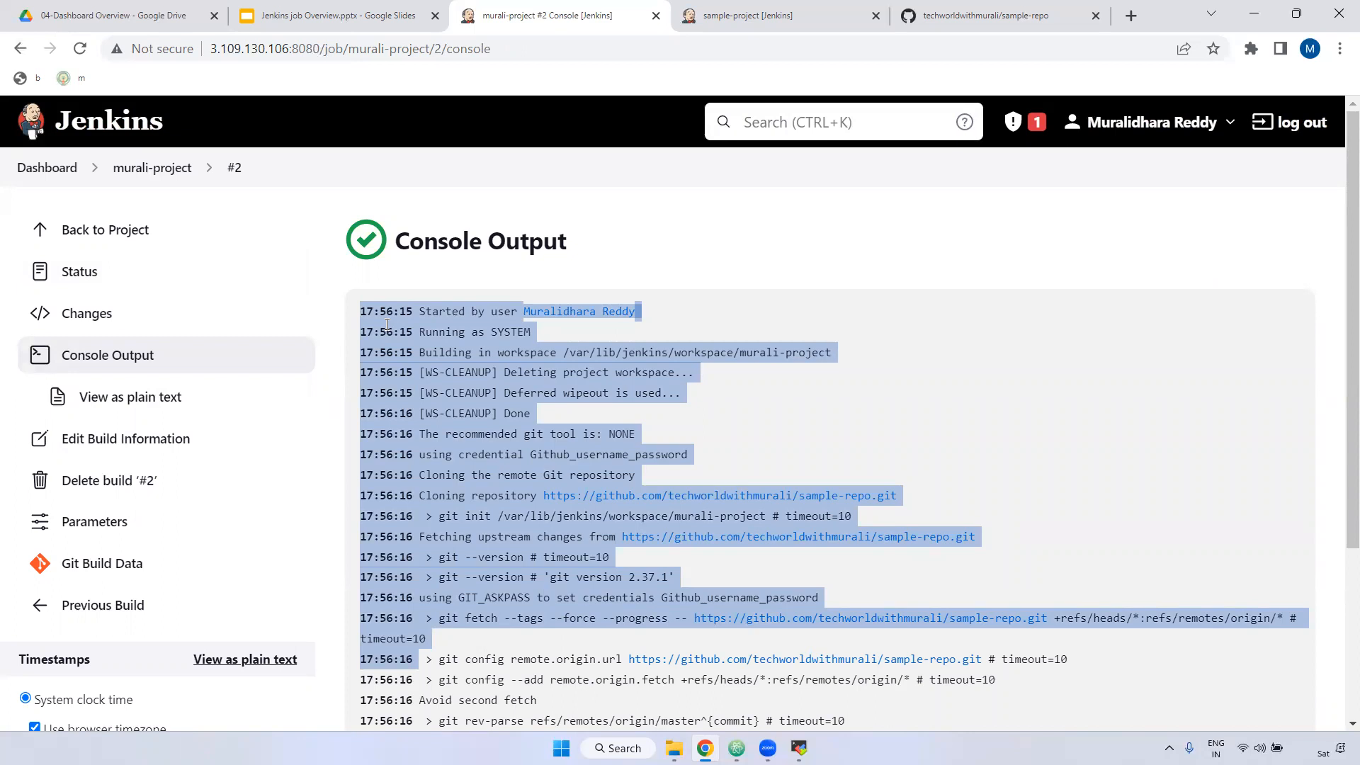
left_click(378, 315)
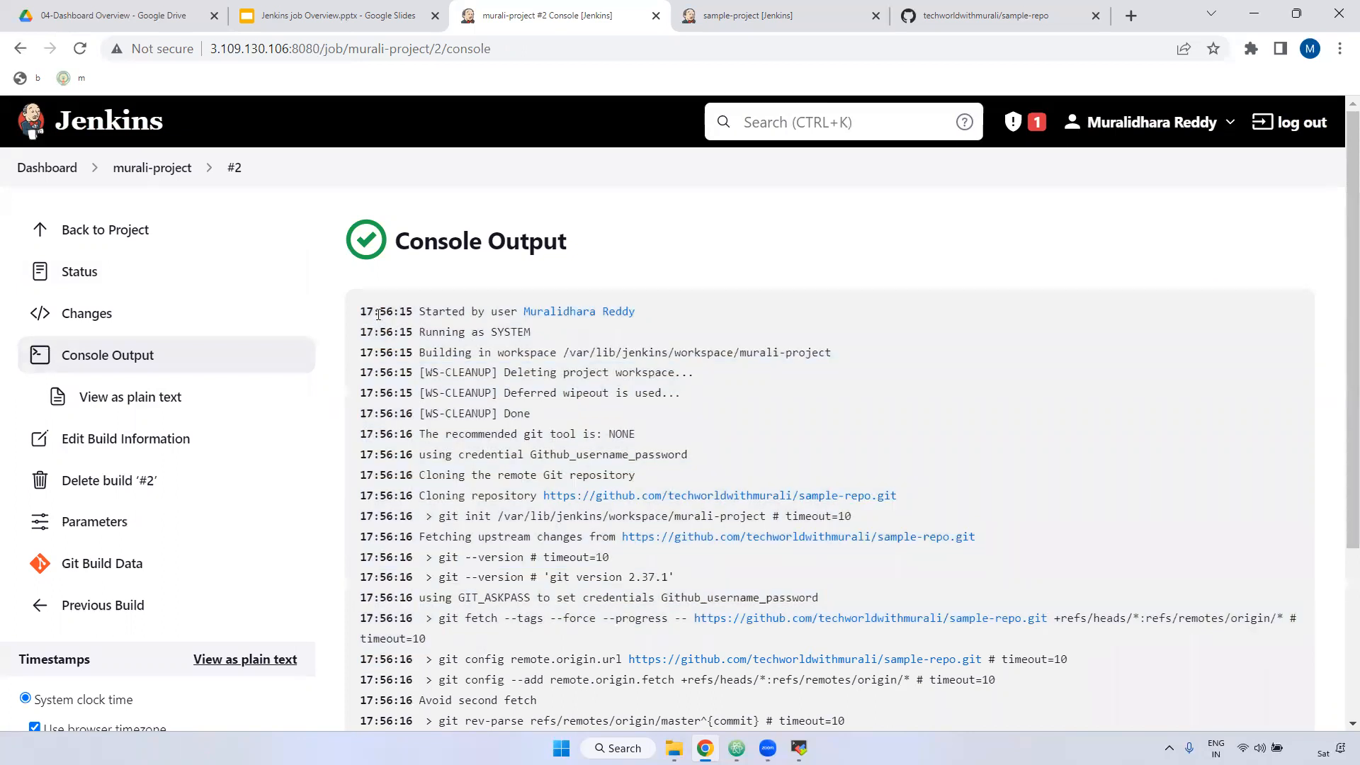
left_click_drag(363, 311, 406, 315)
left_click(149, 178)
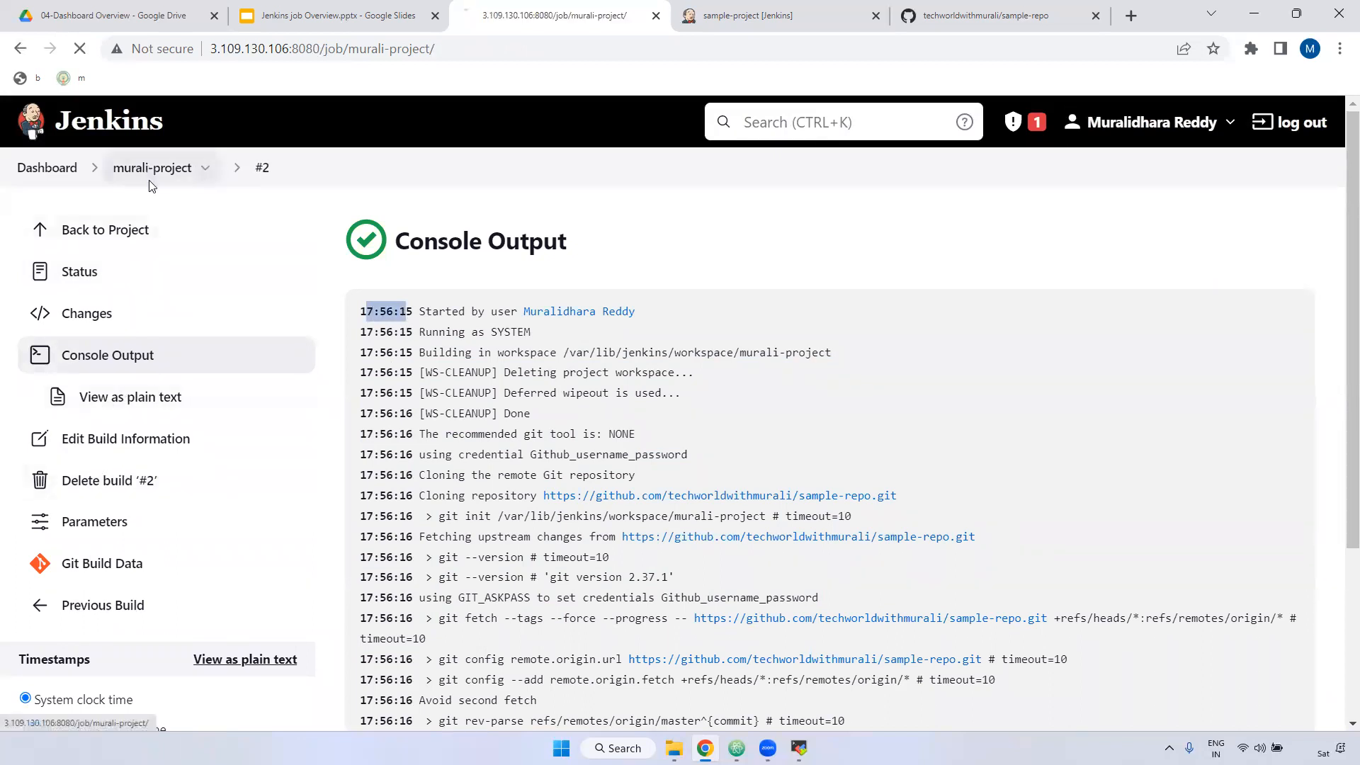
Step: Enable 'Terminate a build if it's stuck' in murali-project's Build Environment
left_click(98, 439)
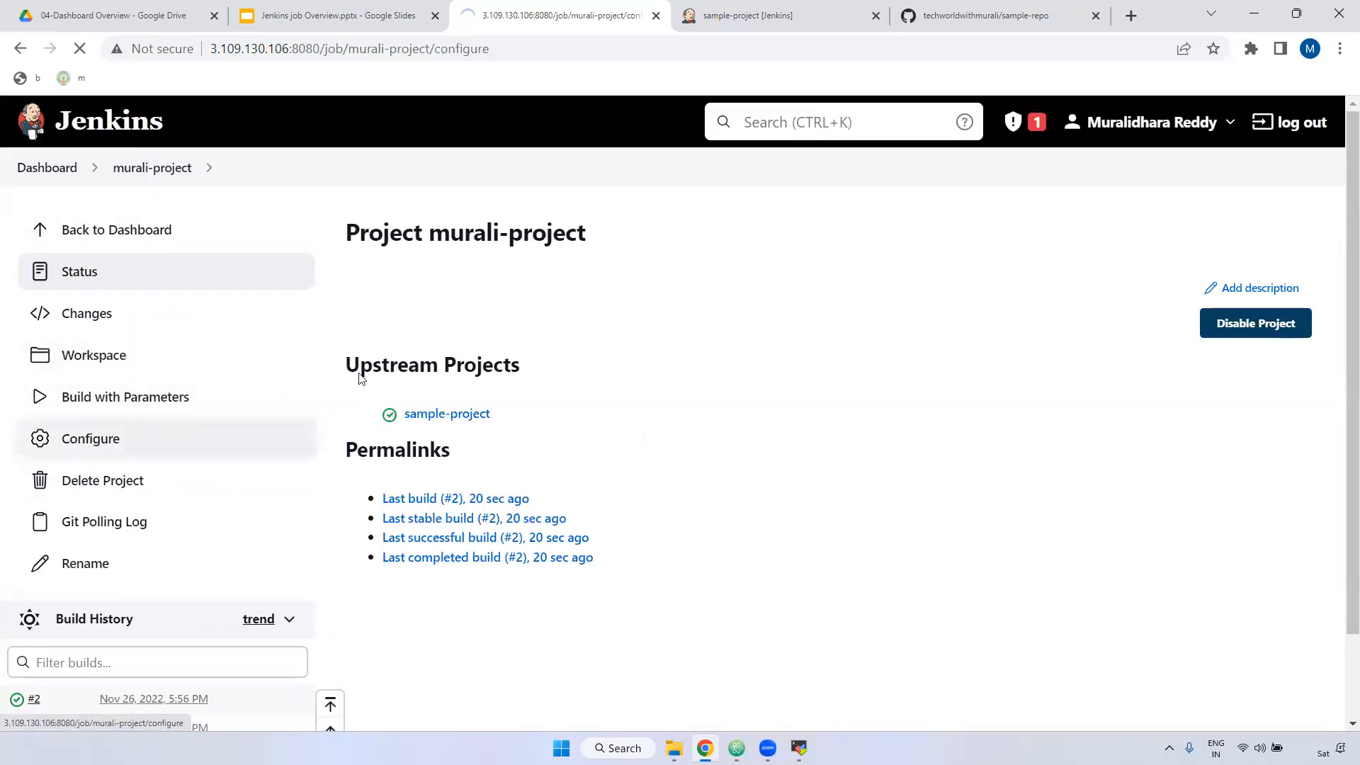
scroll(723, 459, "down", 7)
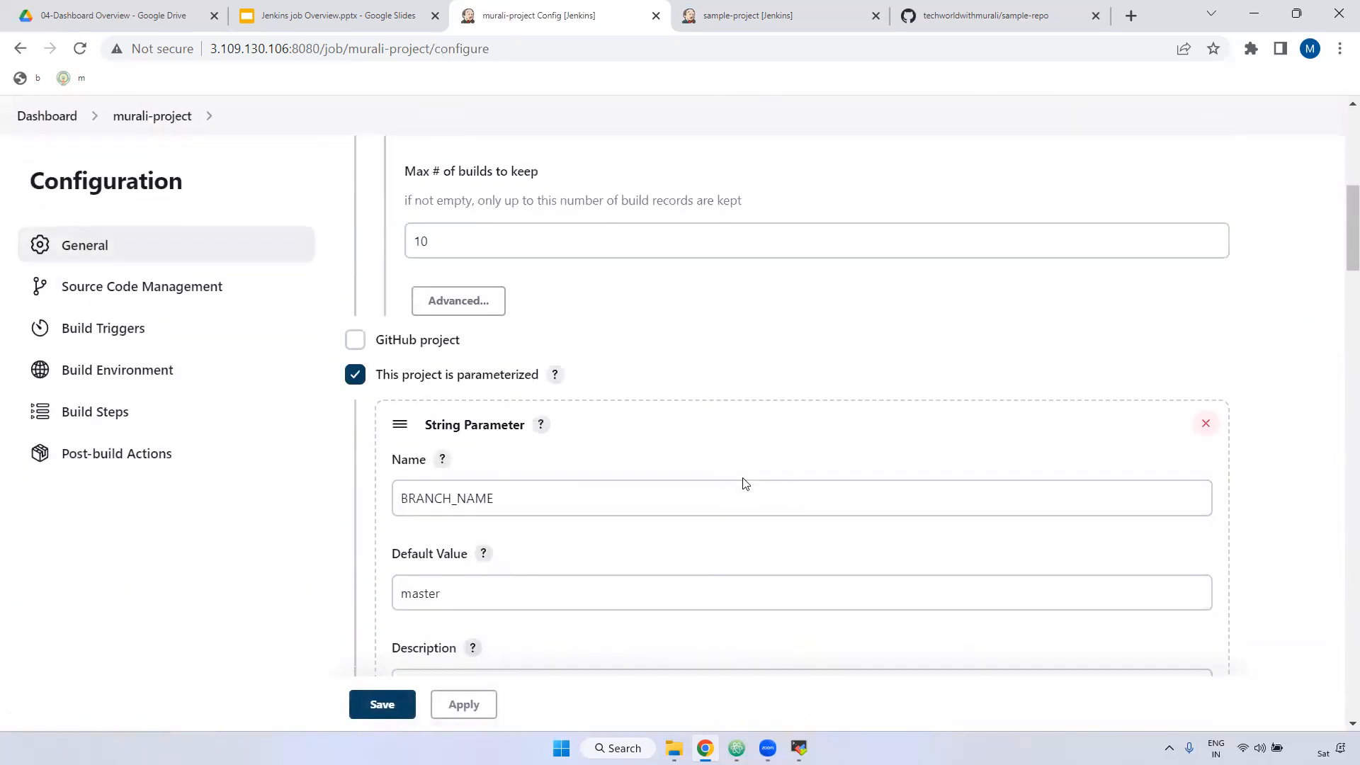
scroll(744, 484, "down", 20)
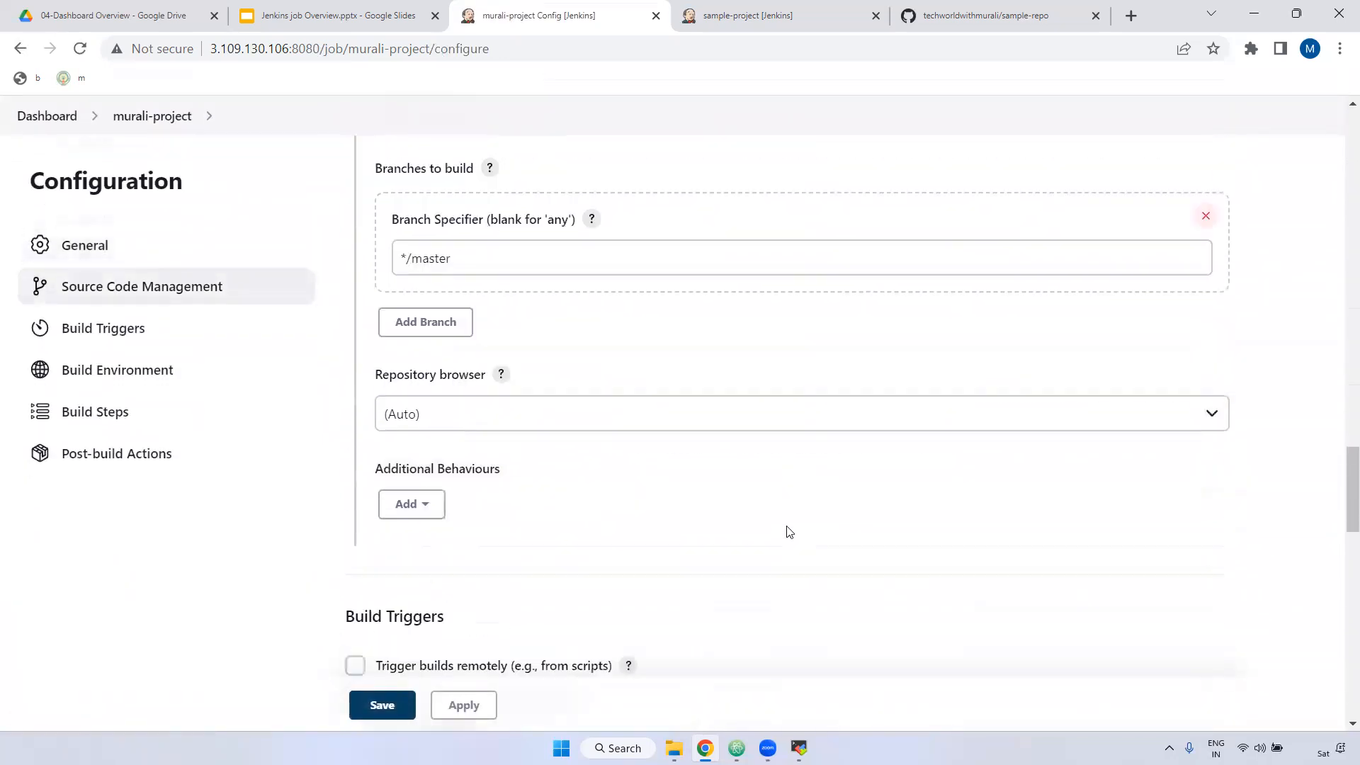
scroll(789, 531, "down", 15)
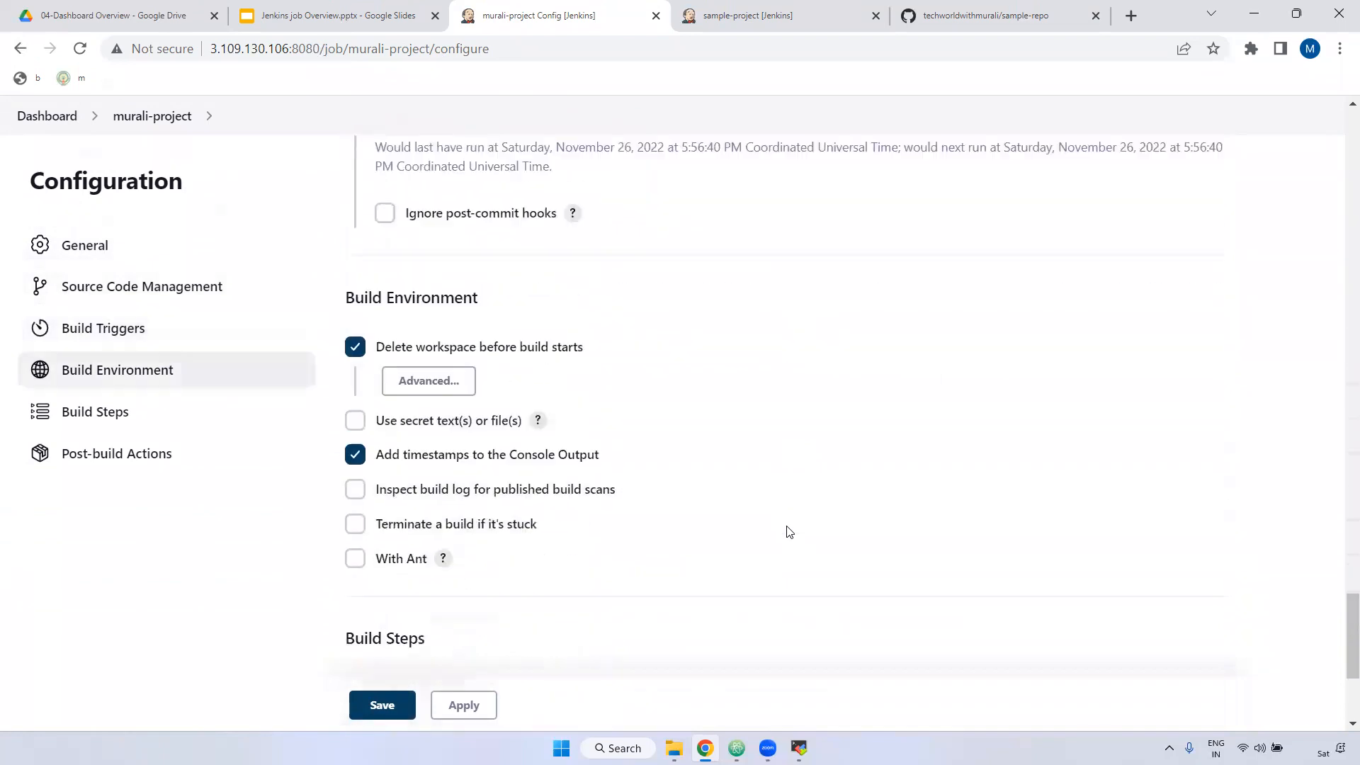
scroll(789, 531, "down", 4)
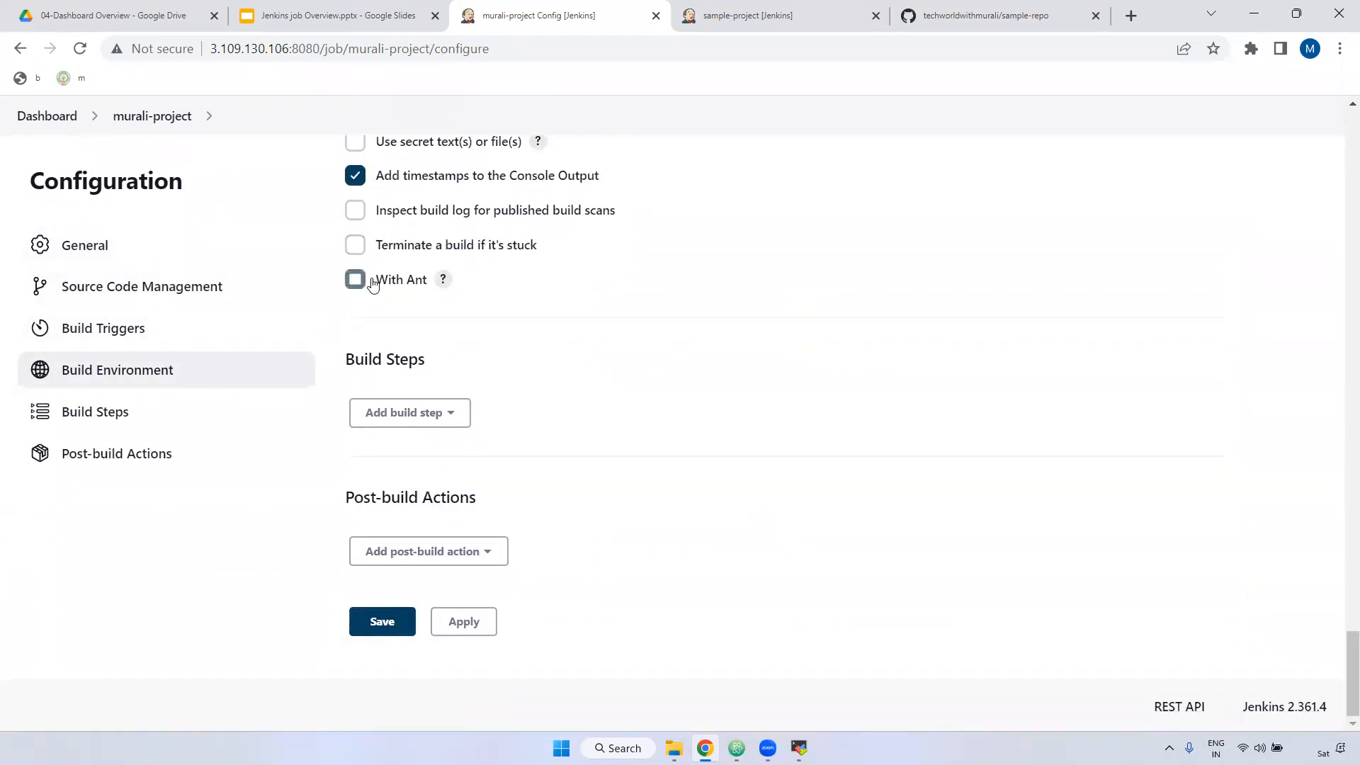
left_click(356, 245)
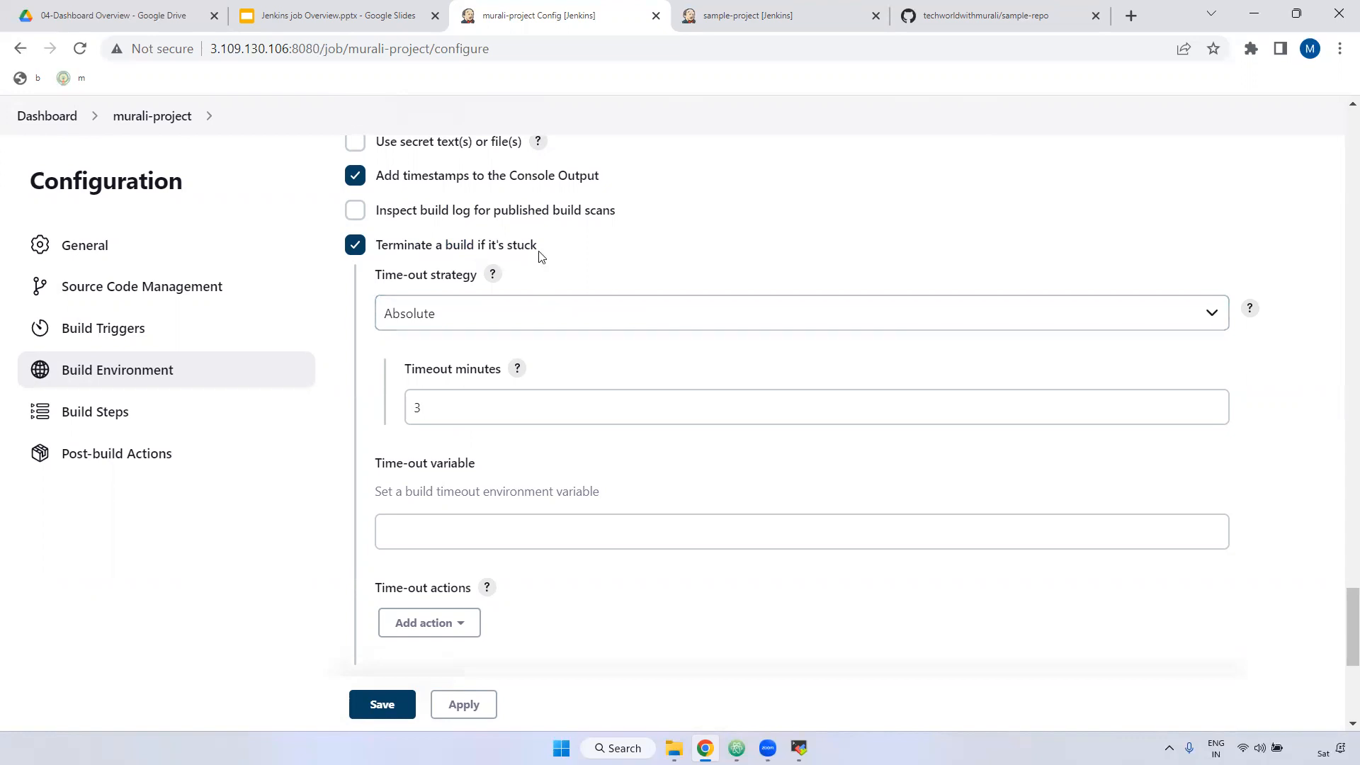
Step: Keep the Absolute time-out strategy and select the 3-minute timeout value for replacement
left_click(465, 315)
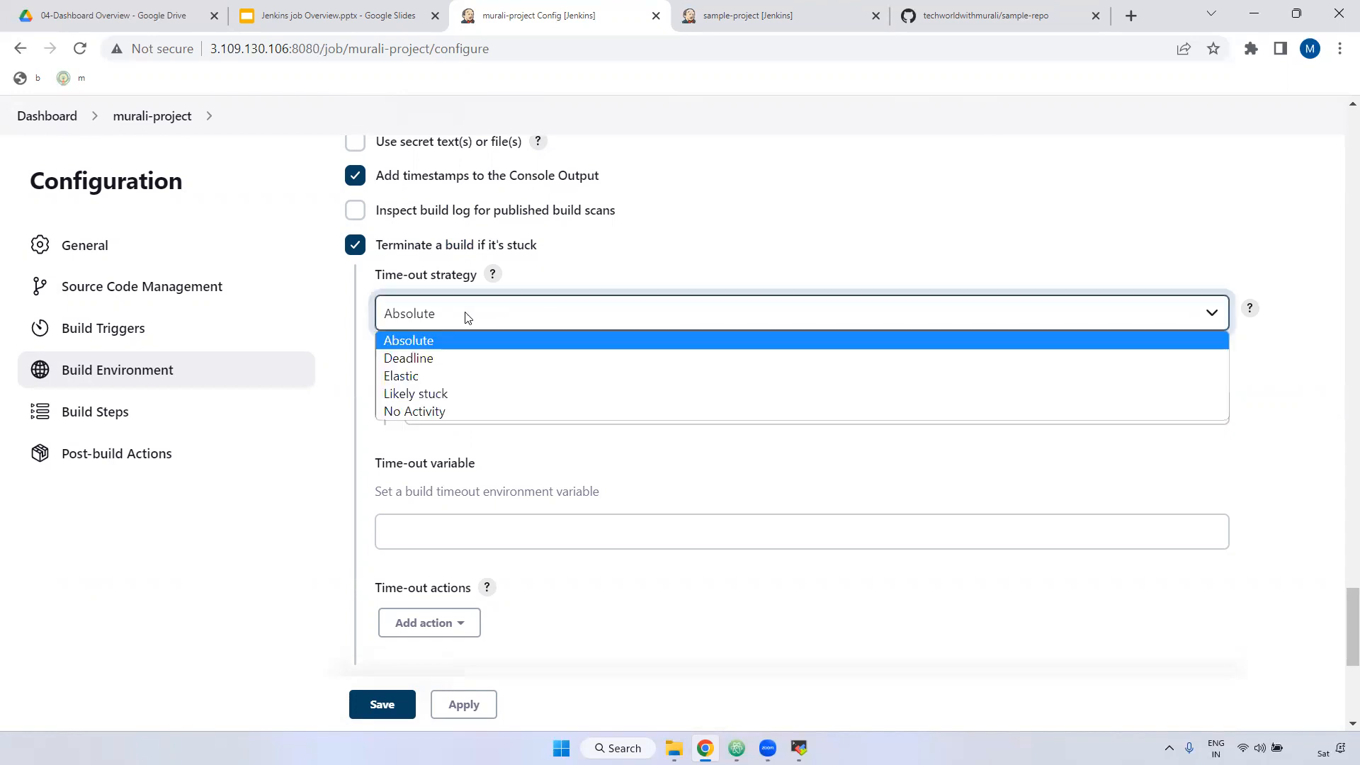
left_click(521, 320)
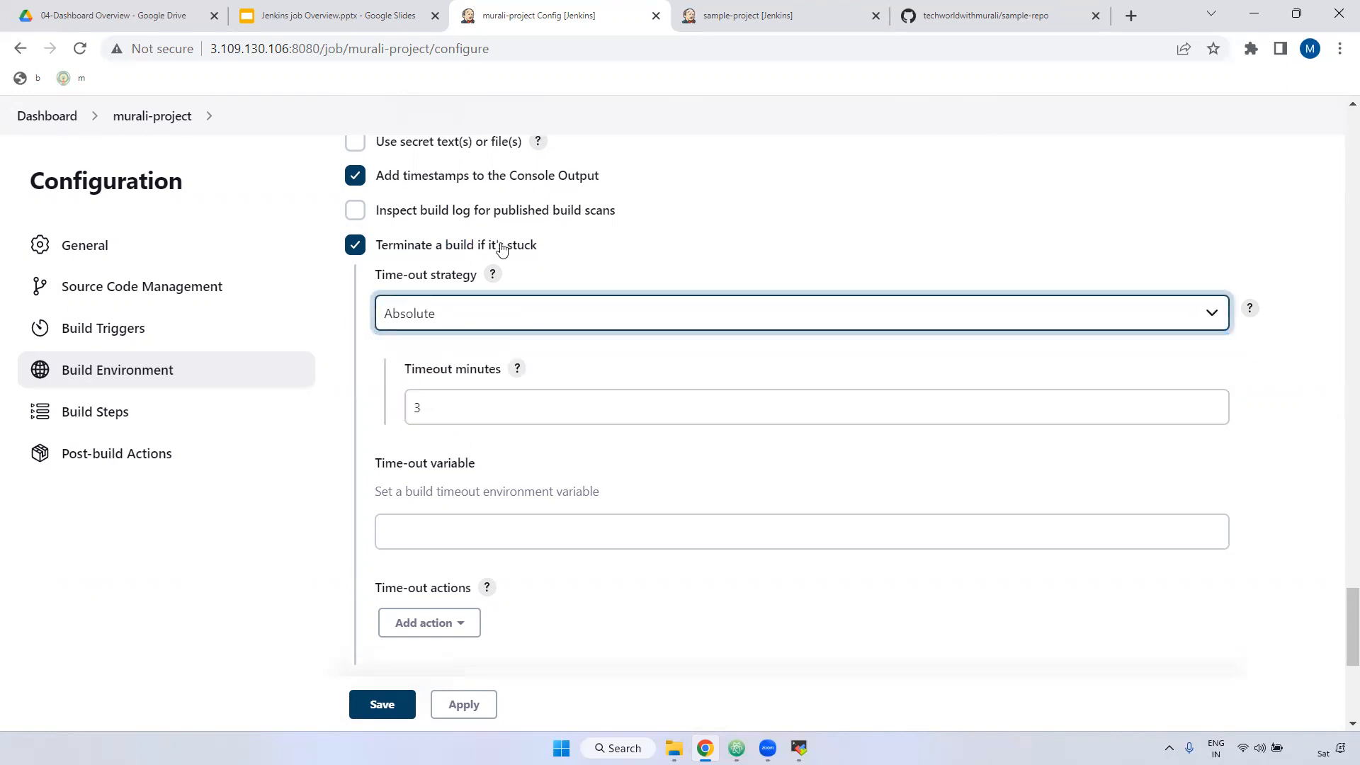
left_click(489, 316)
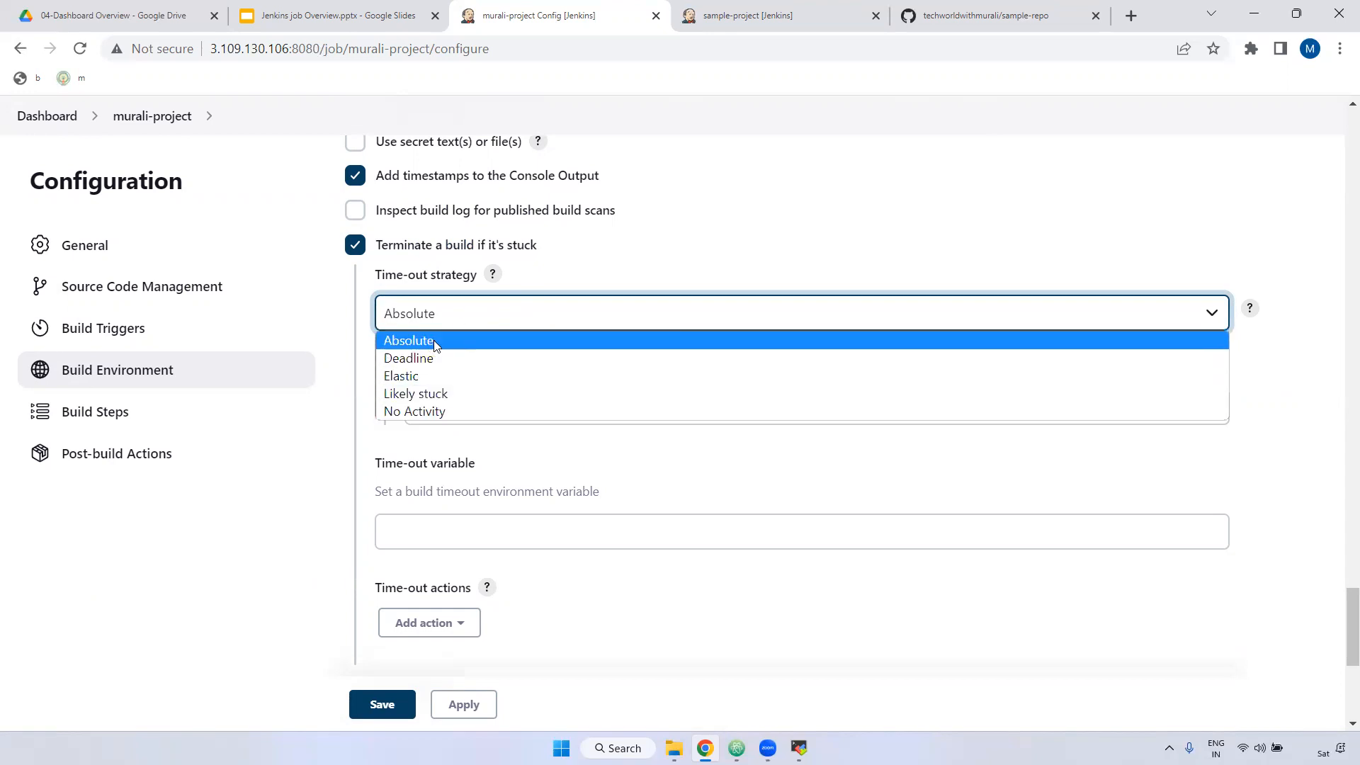
left_click(417, 346)
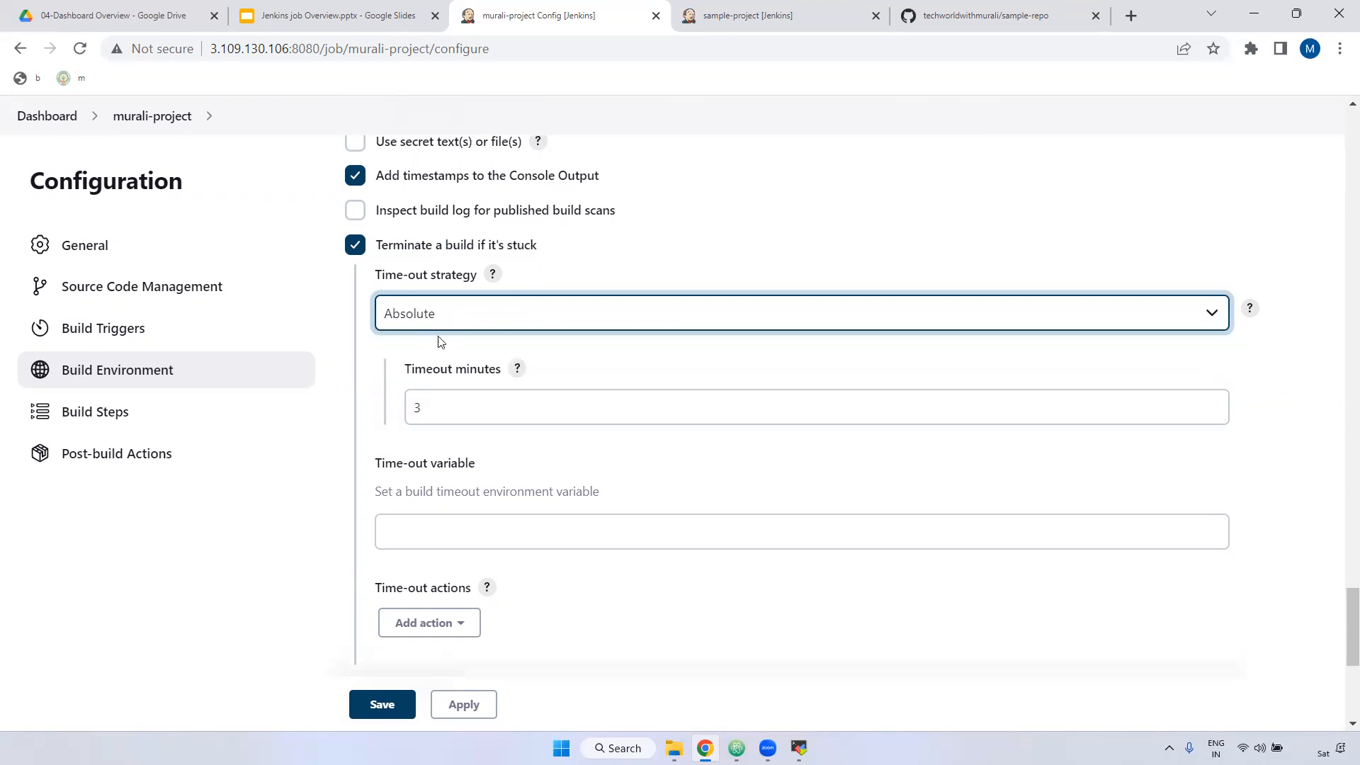
left_click_drag(406, 370, 502, 375)
left_click(440, 408)
left_click_drag(440, 408, 409, 411)
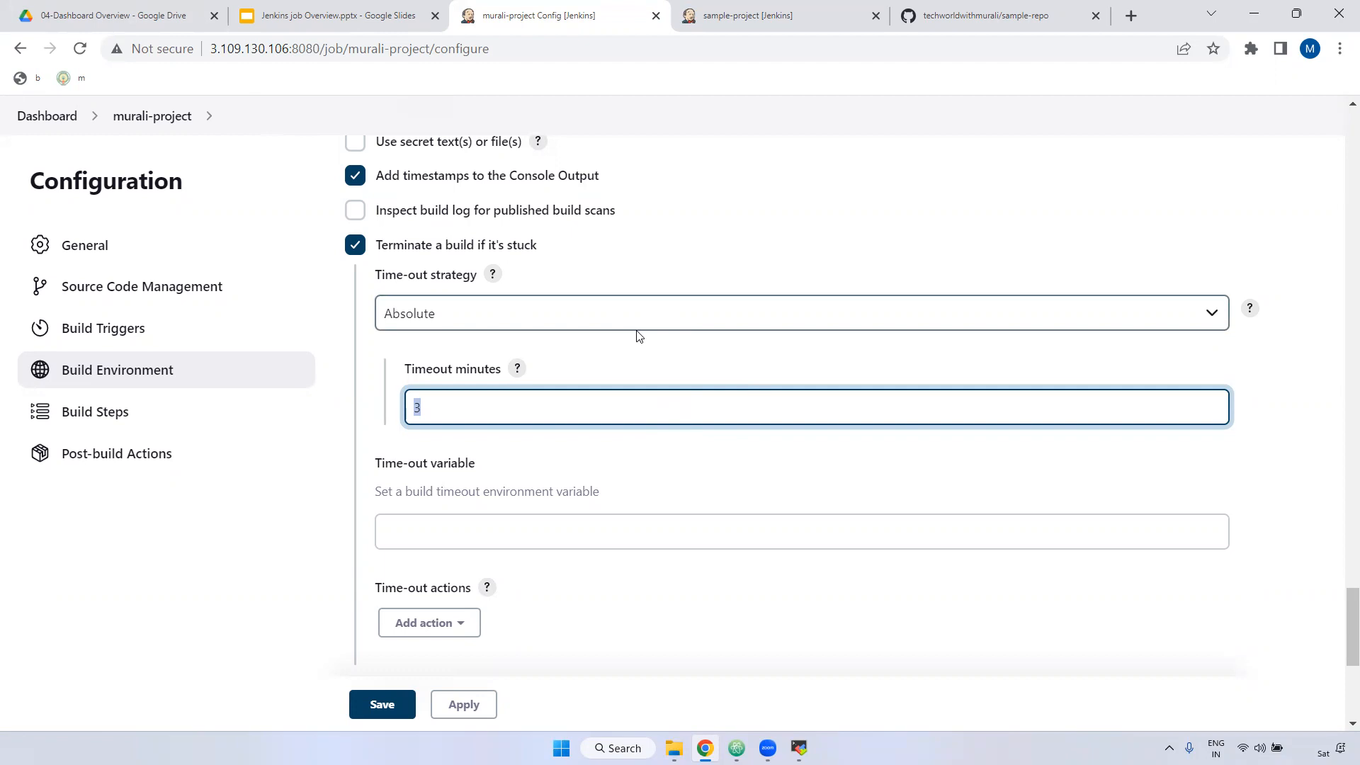
Step: Add an Execute shell build step with the commands ls -ltr, ll and pwd
scroll(616, 358, "down", 5)
scroll(617, 366, "down", 2)
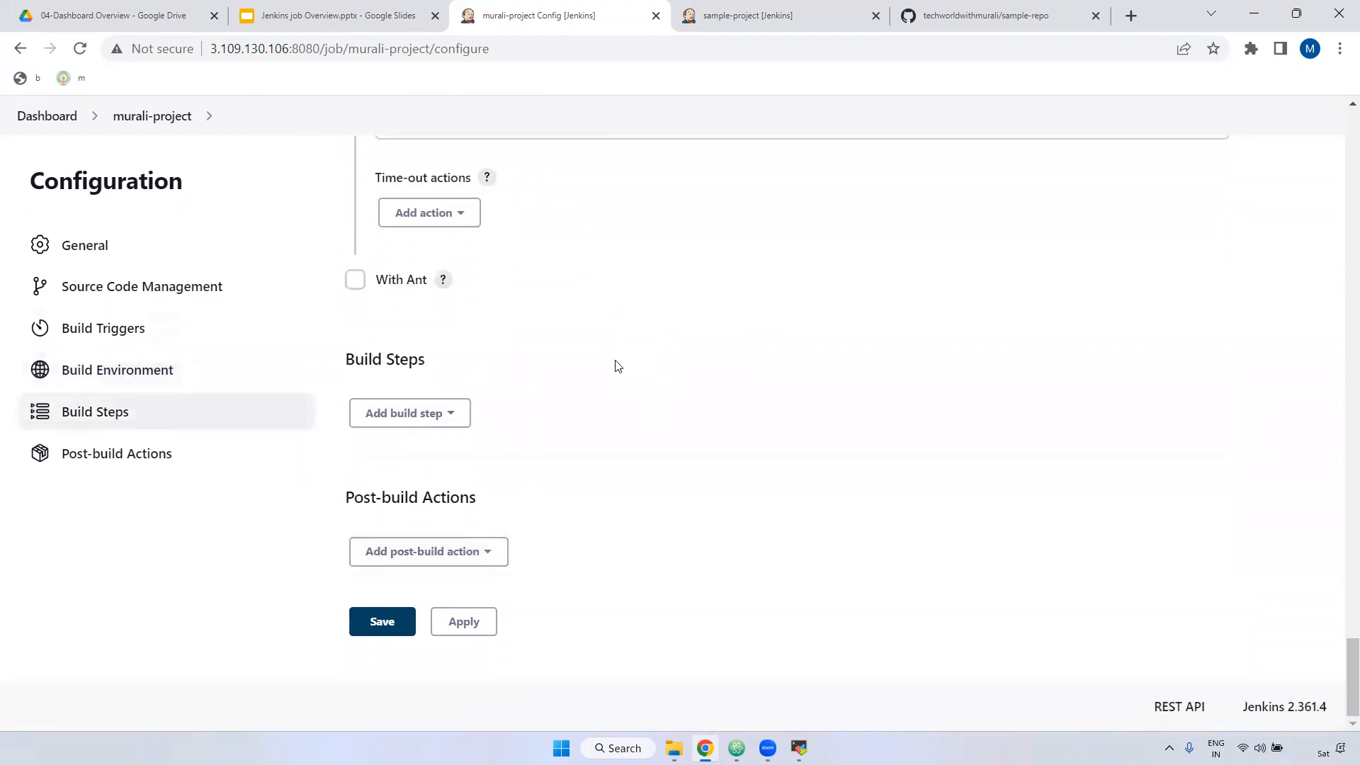
left_click_drag(345, 364, 440, 365)
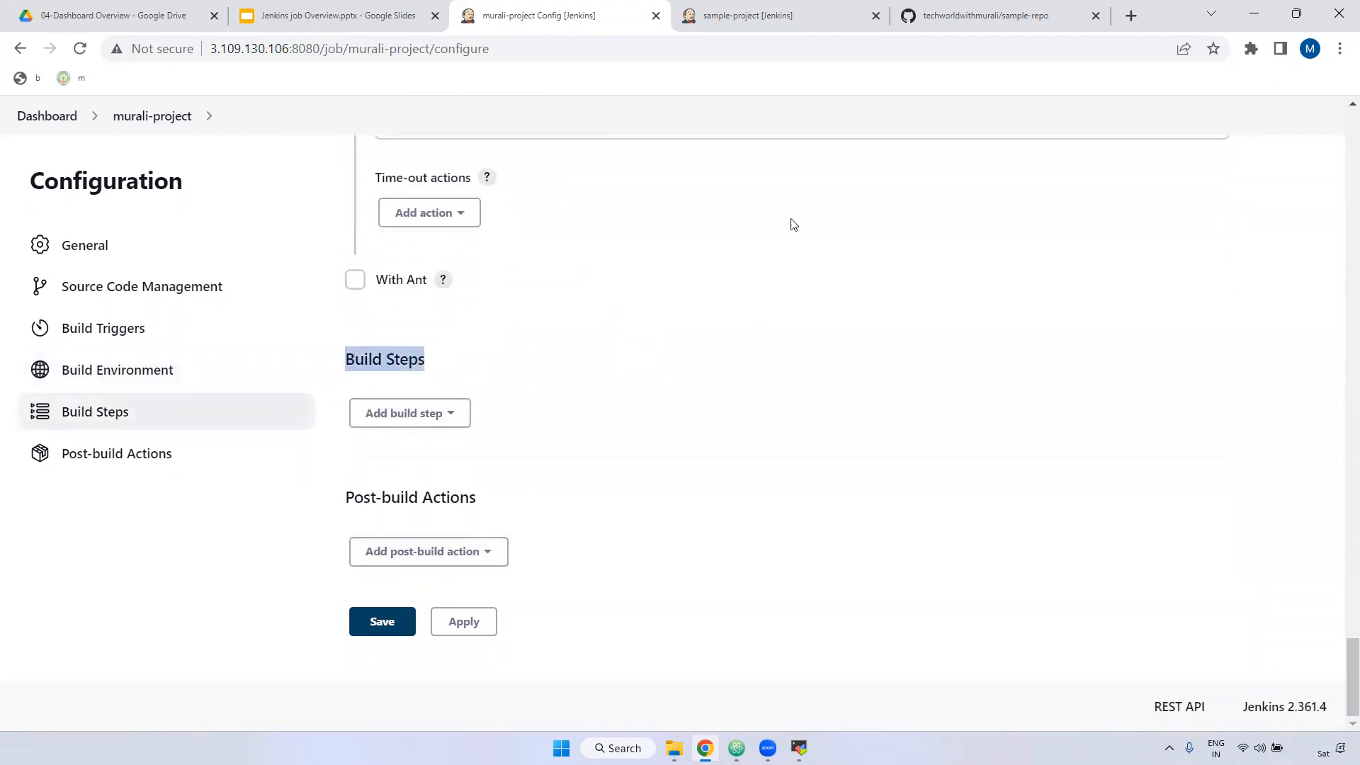
left_click(430, 412)
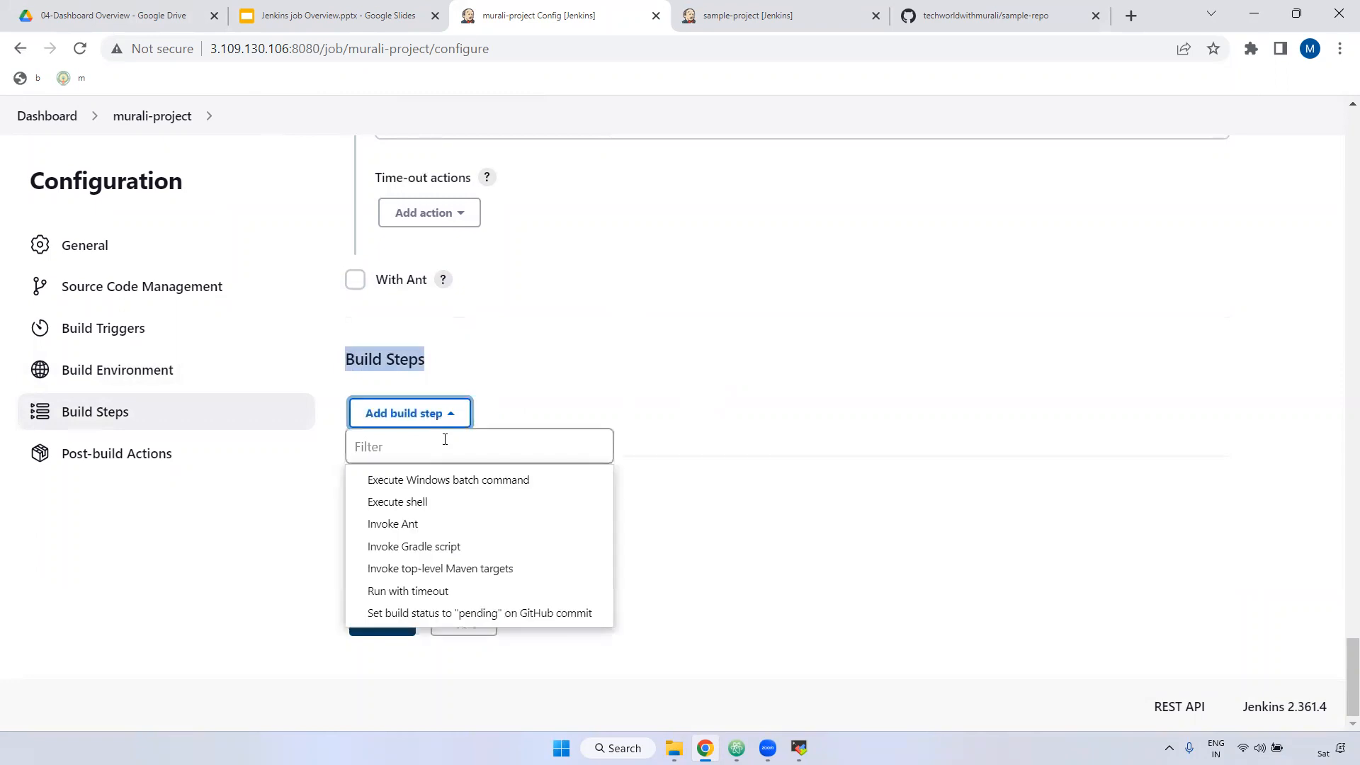
left_click(423, 501)
left_click(396, 330)
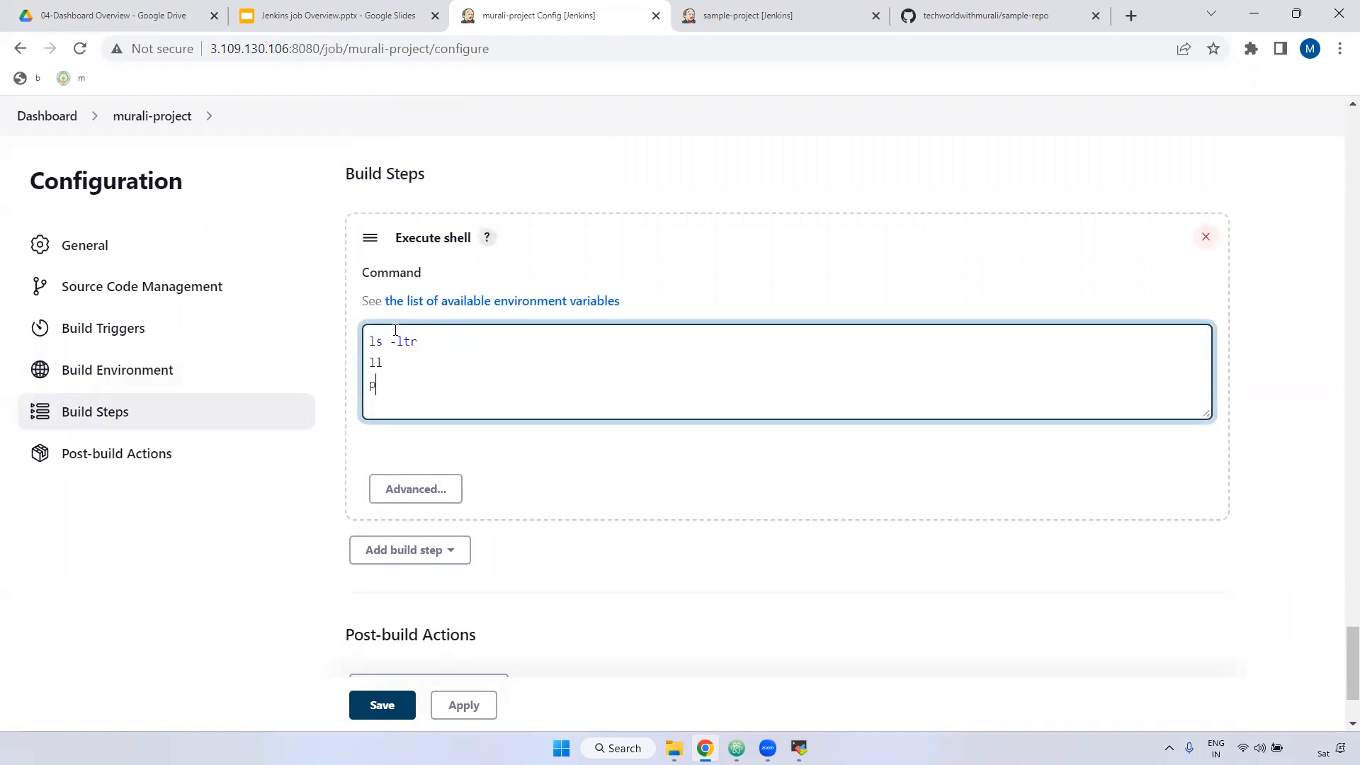
left_click_drag(394, 343, 365, 342)
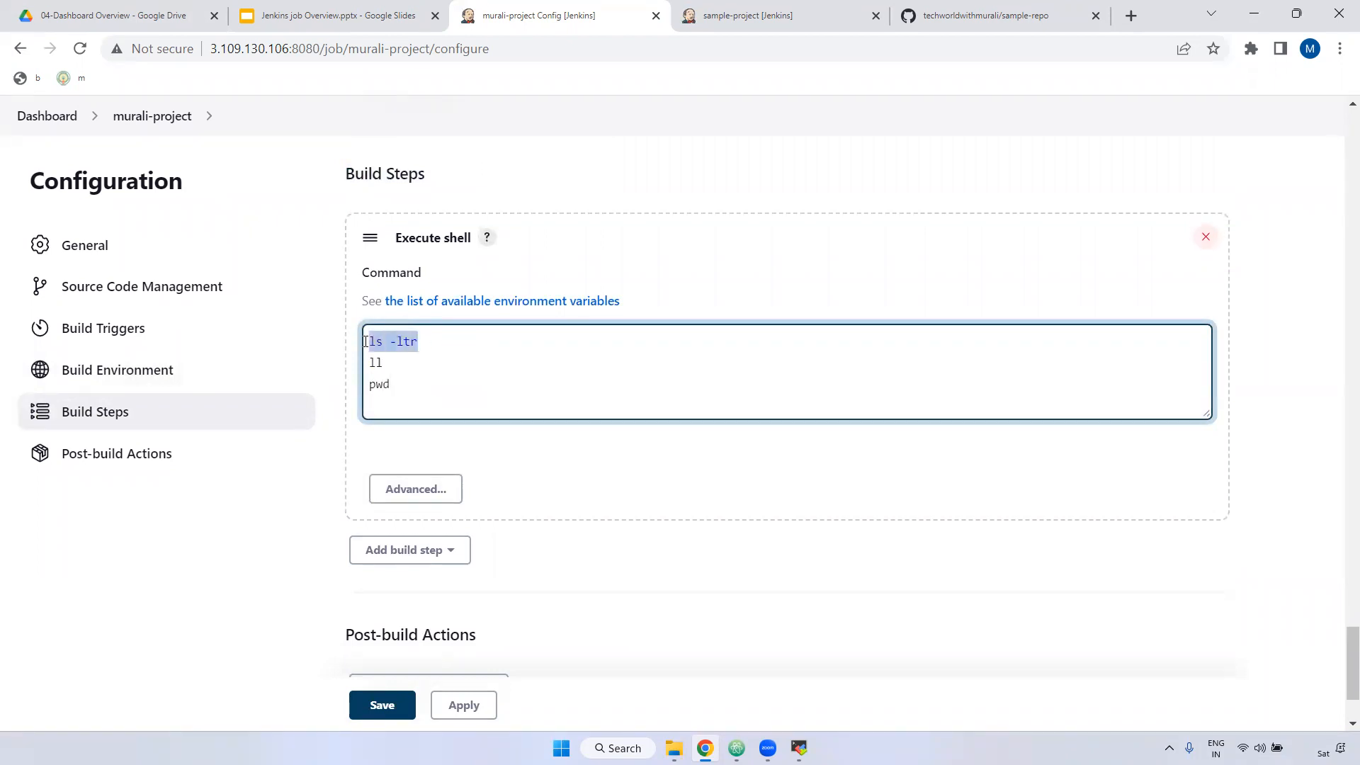
left_click_drag(399, 241, 471, 238)
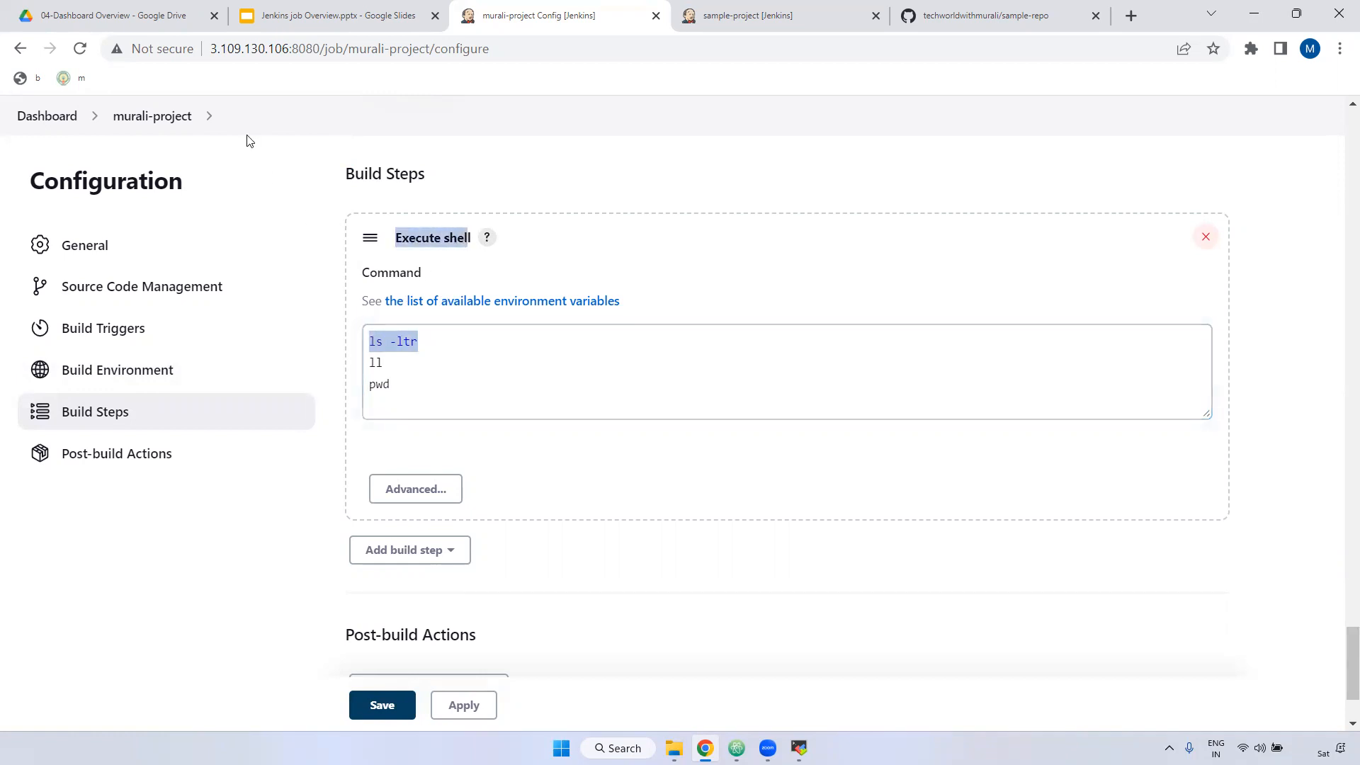
left_click_drag(291, 48, 211, 48)
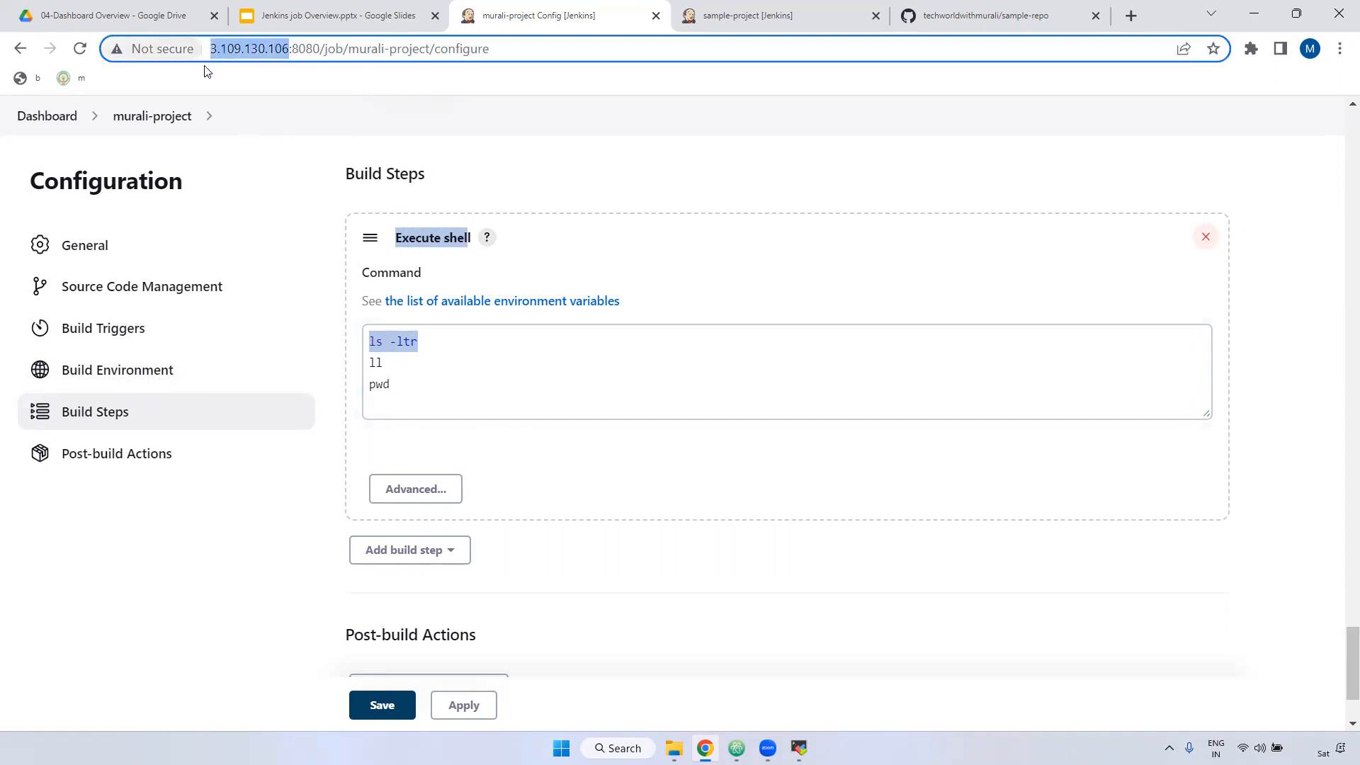
left_click(455, 350)
key("ctrl+a")
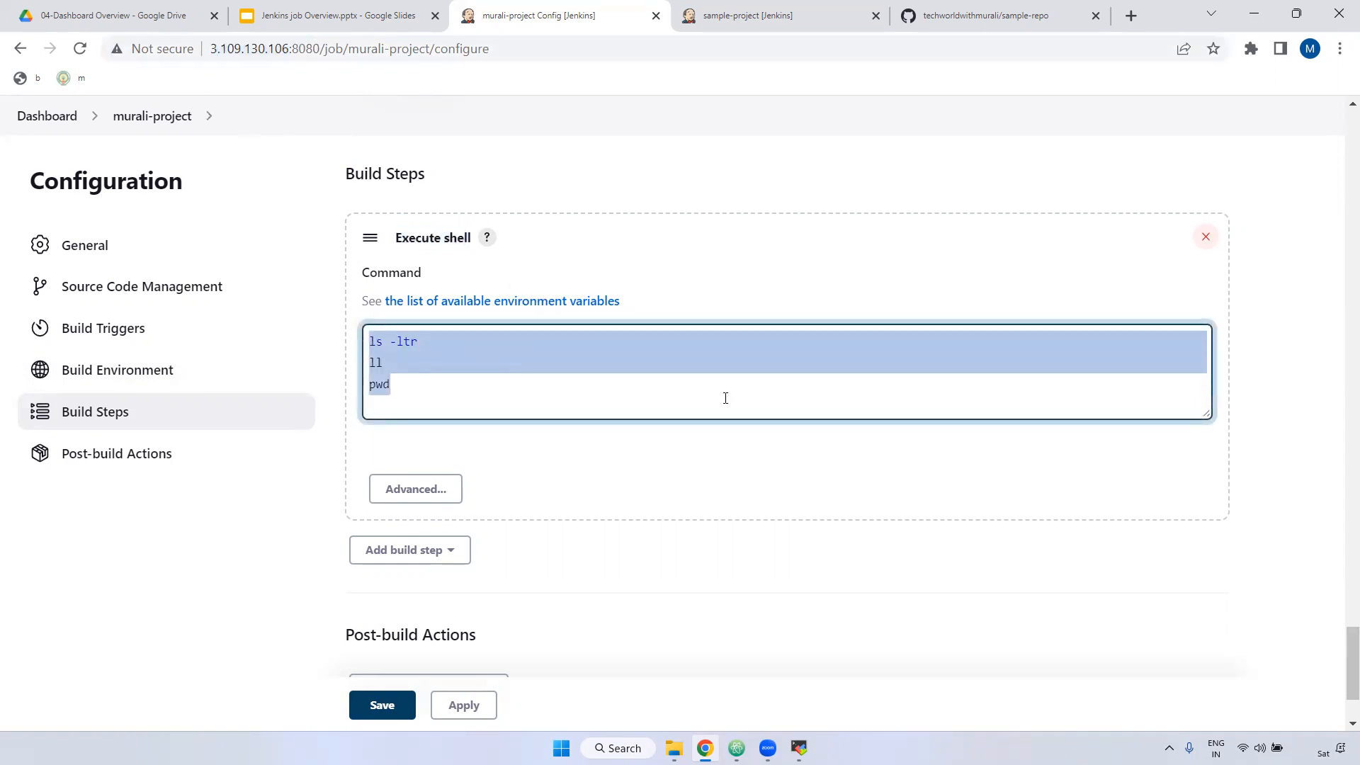
Step: Check the shell step's advanced options, then apply and save the configuration
left_click(439, 489)
scroll(574, 526, "down", 3)
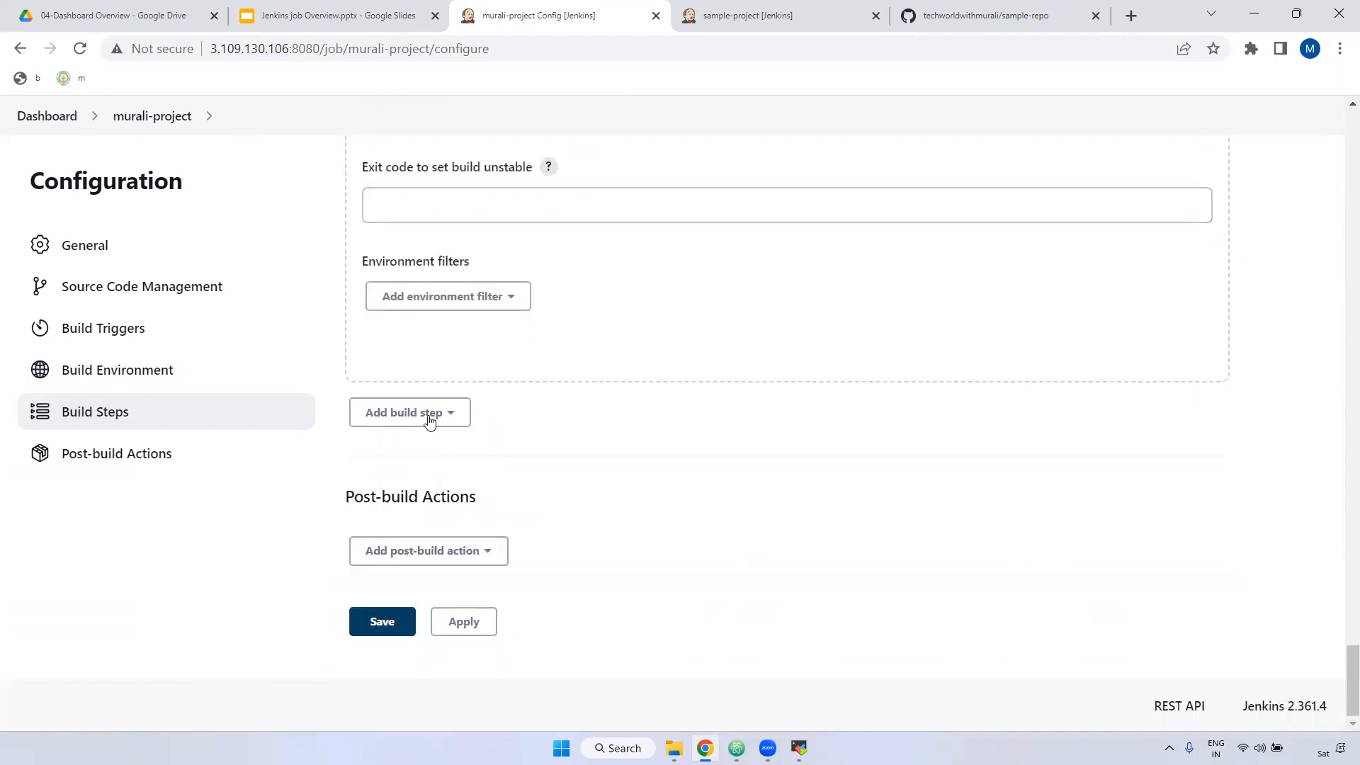
left_click(425, 418)
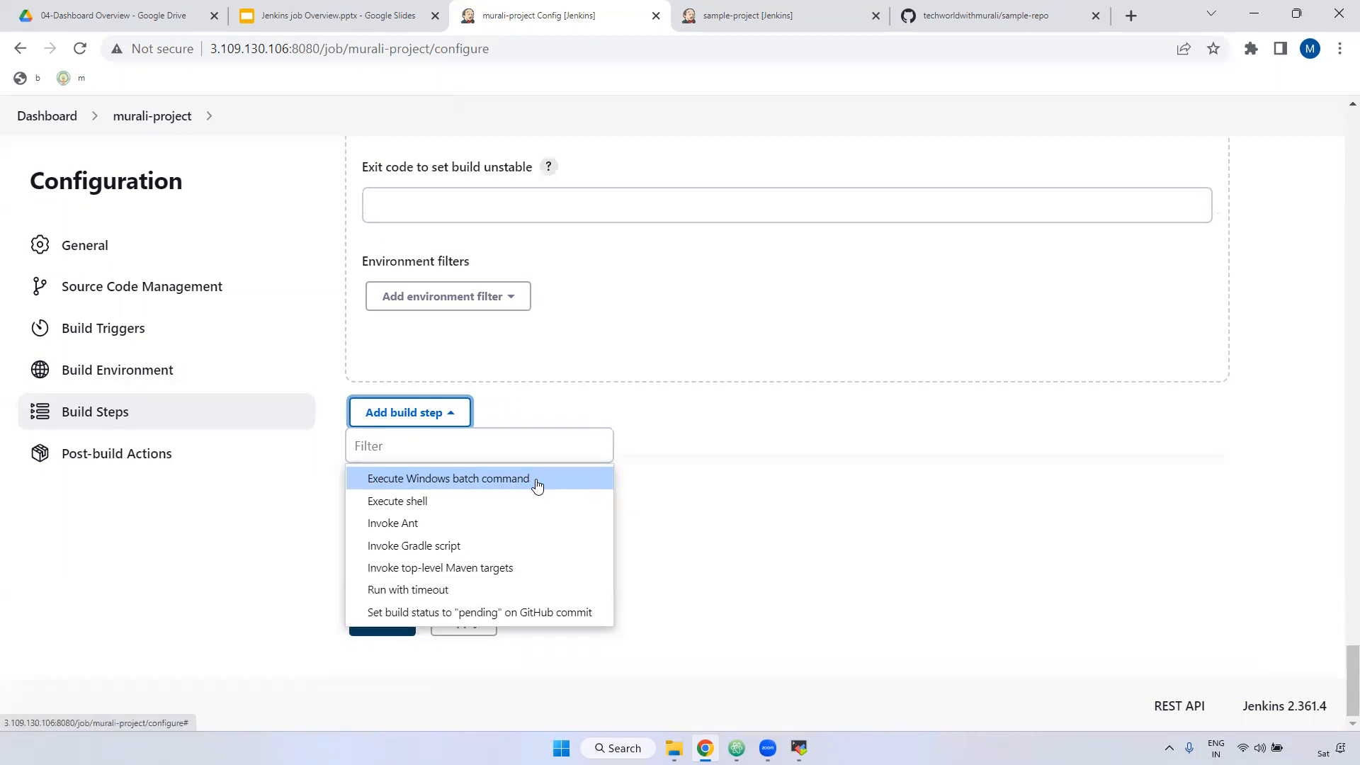
left_click(655, 493)
left_click(464, 622)
left_click(397, 624)
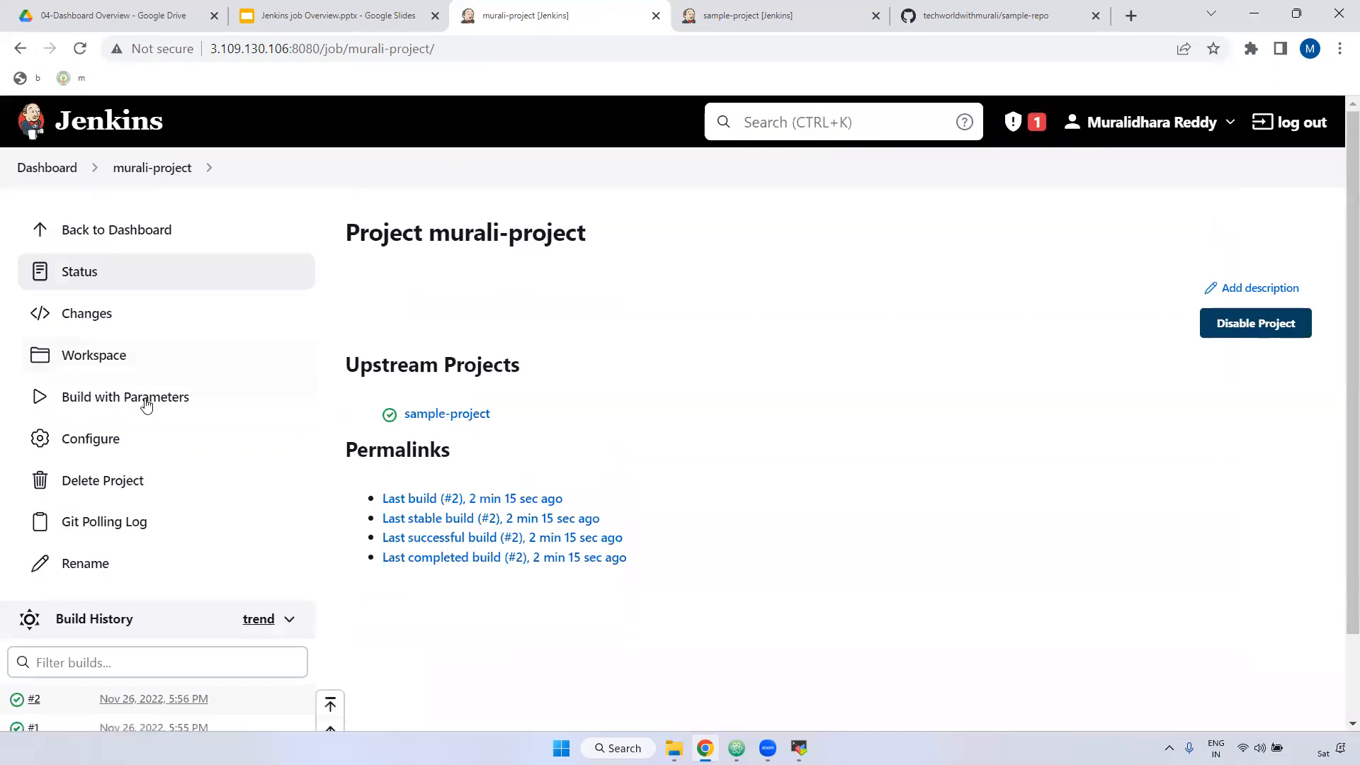
Step: Run build #3 with the default parameters and view its console output
left_click(143, 397)
left_click(382, 493)
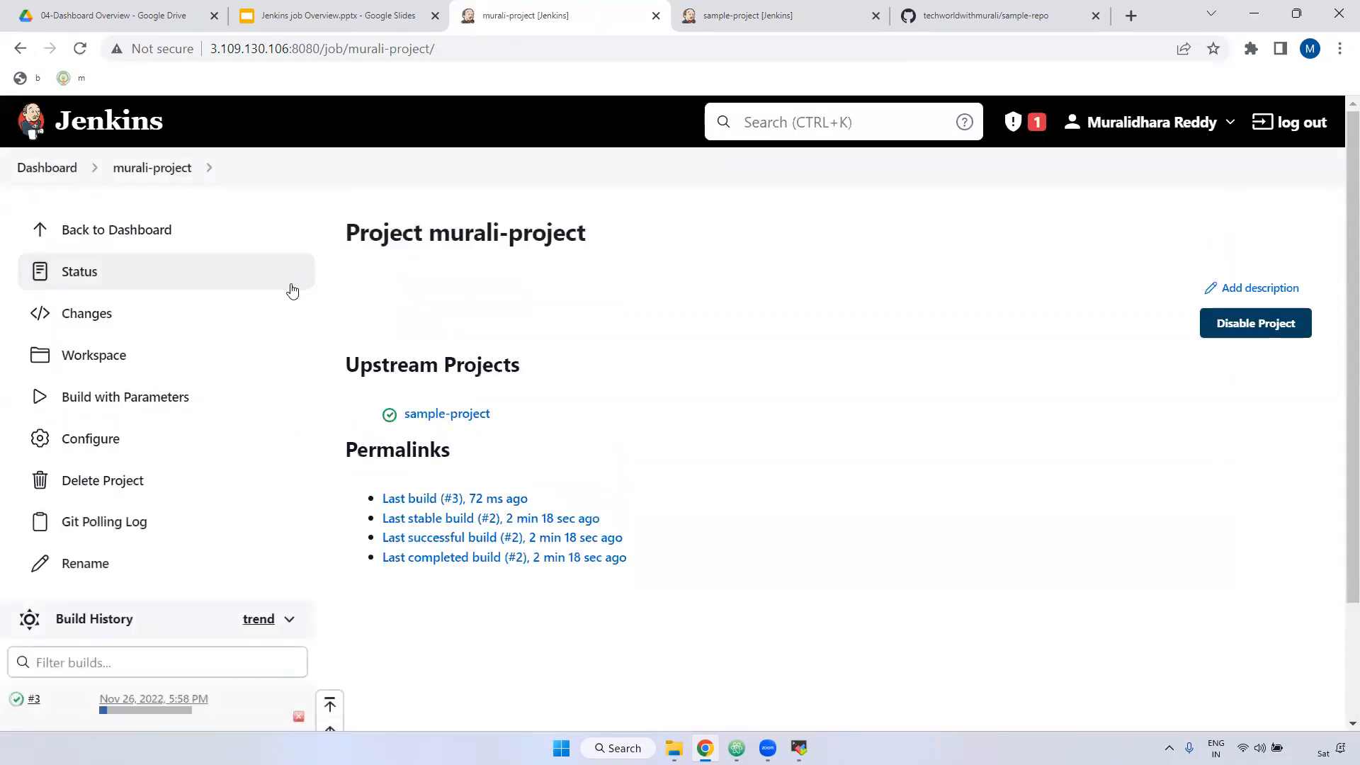
scroll(109, 492, "down", 2)
left_click(17, 555)
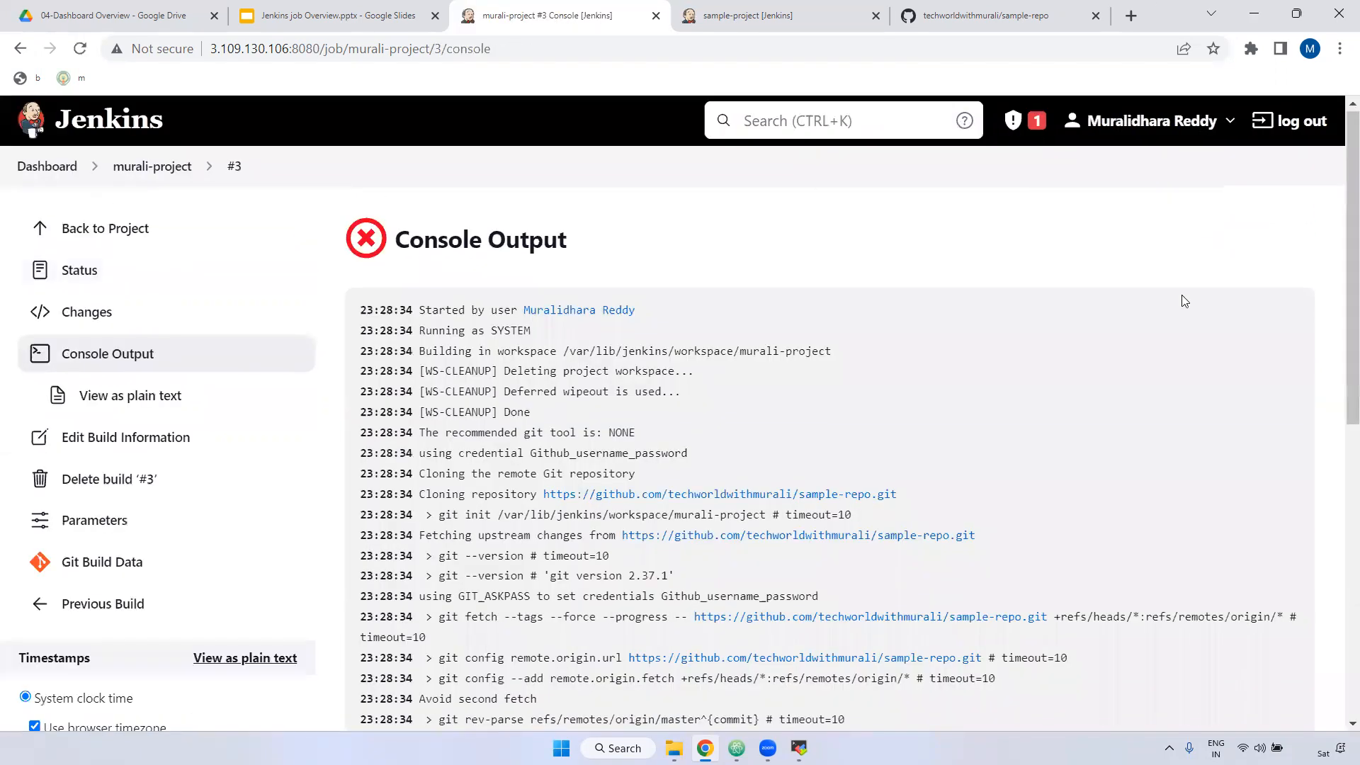
Step: Inspect the 'll: command not found' failure in the log, then return to murali-project
scroll(684, 511, "down", 8)
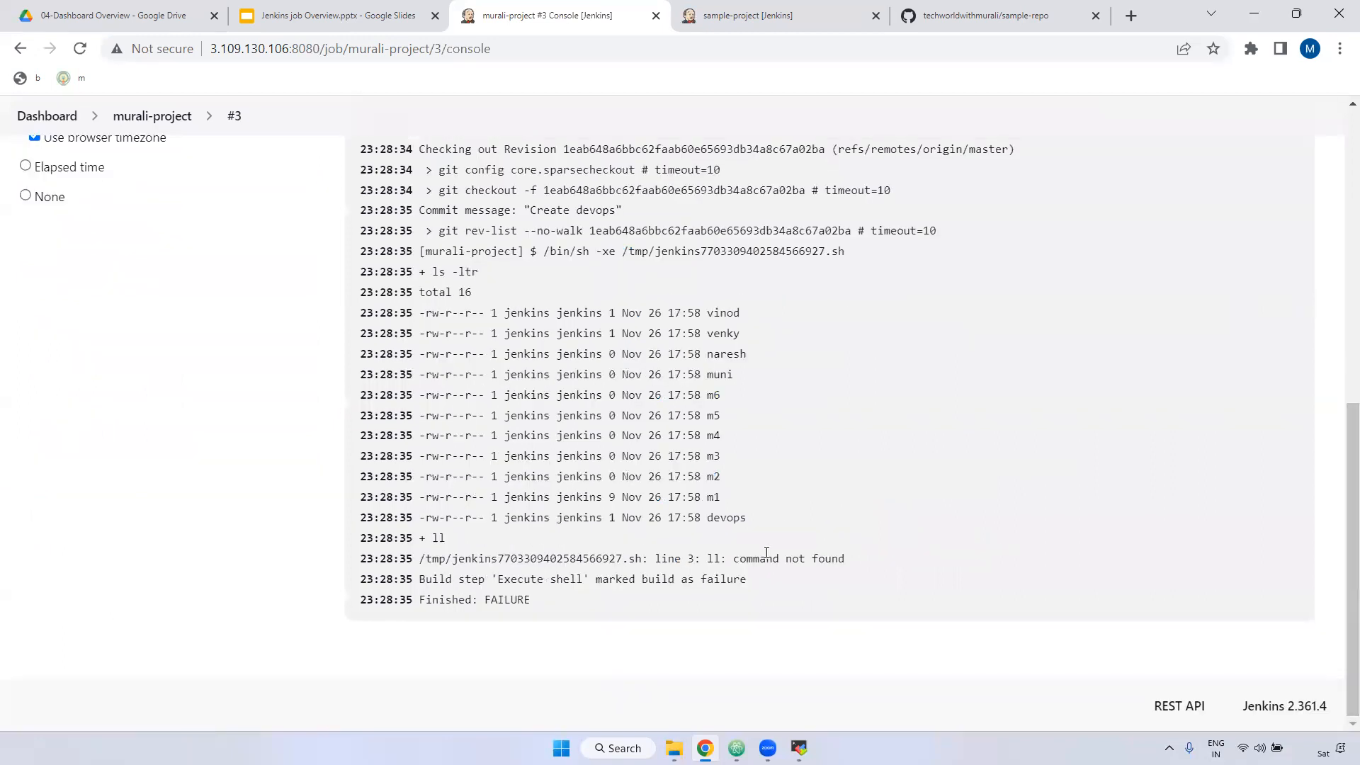
left_click_drag(707, 559, 760, 558)
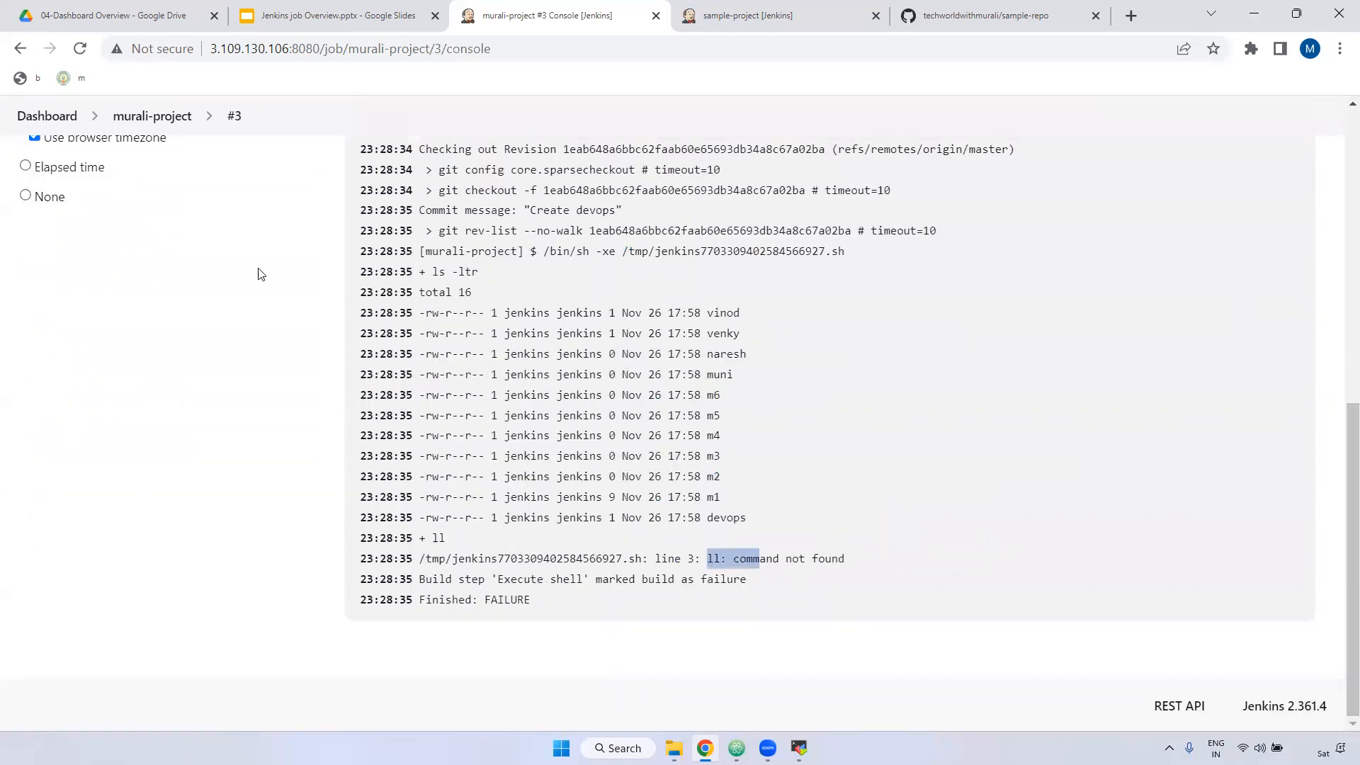
double_click(783, 553)
left_click(782, 559)
scroll(428, 430, "up", 3)
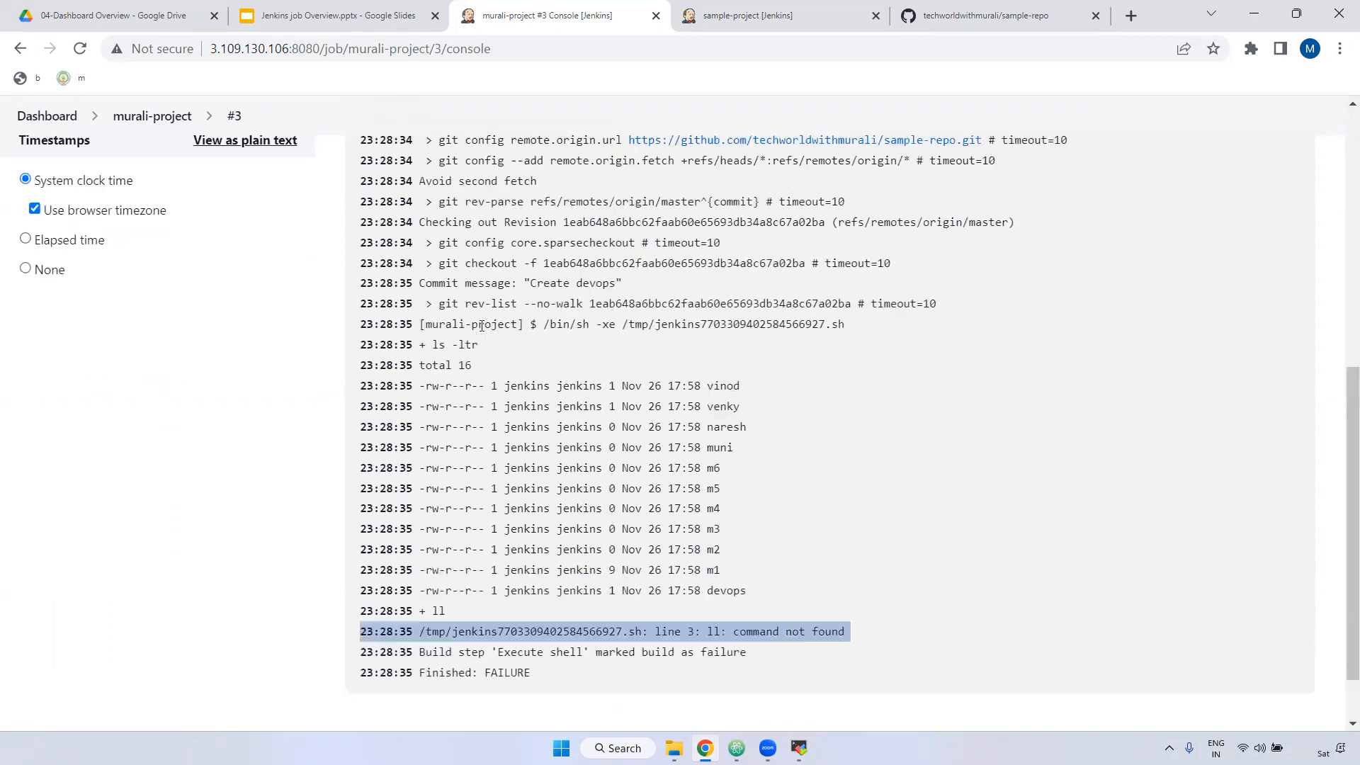
left_click_drag(421, 461, 499, 460)
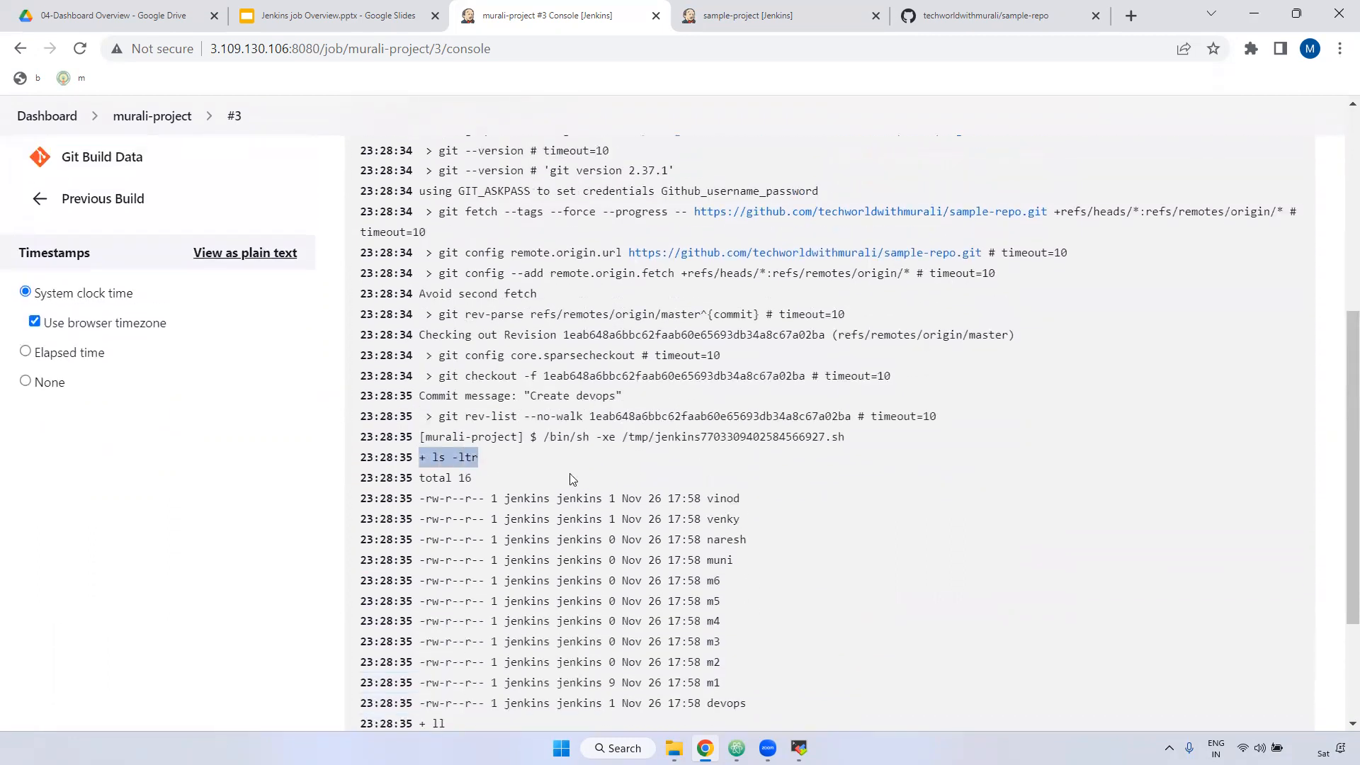
scroll(570, 473, "down", 3)
left_click_drag(707, 559, 730, 559)
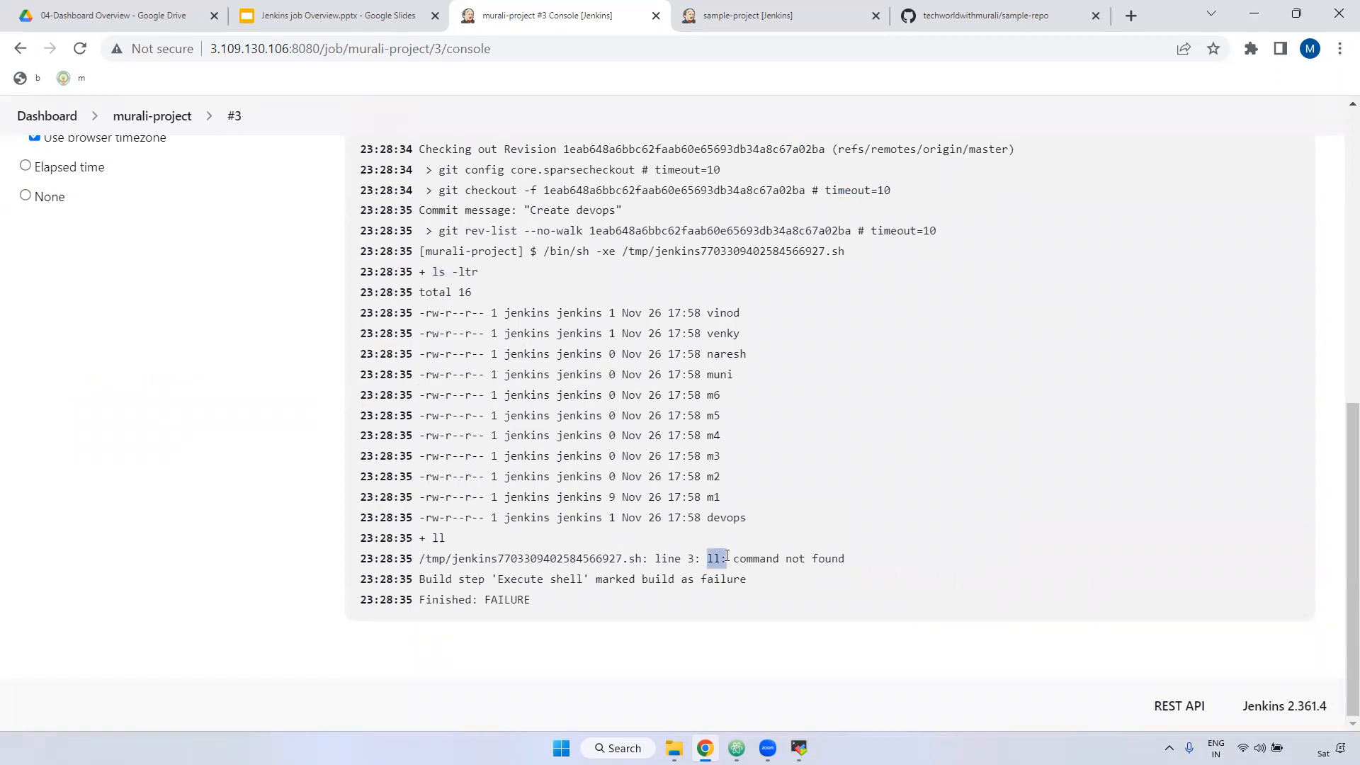
left_click(718, 553)
scroll(186, 231, "up", 8)
scroll(153, 206, "up", 1)
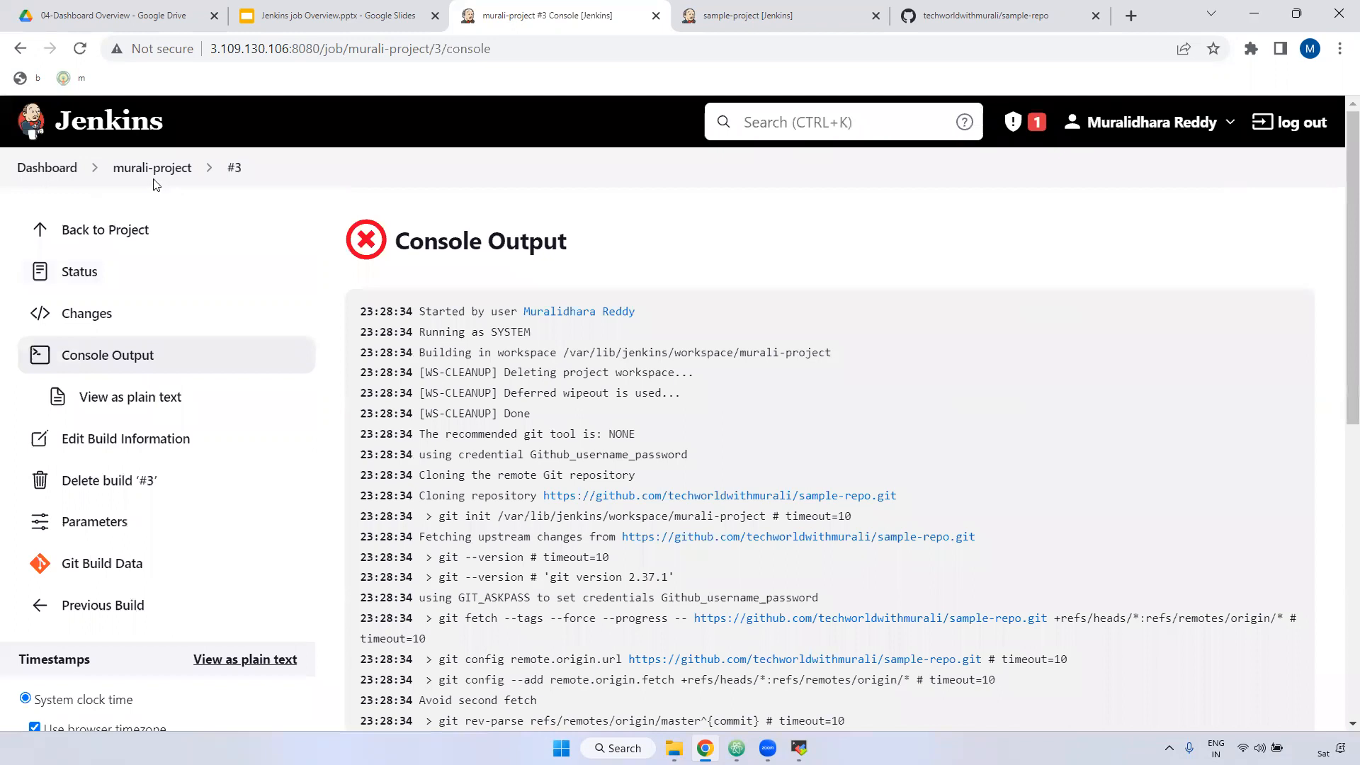
left_click(153, 168)
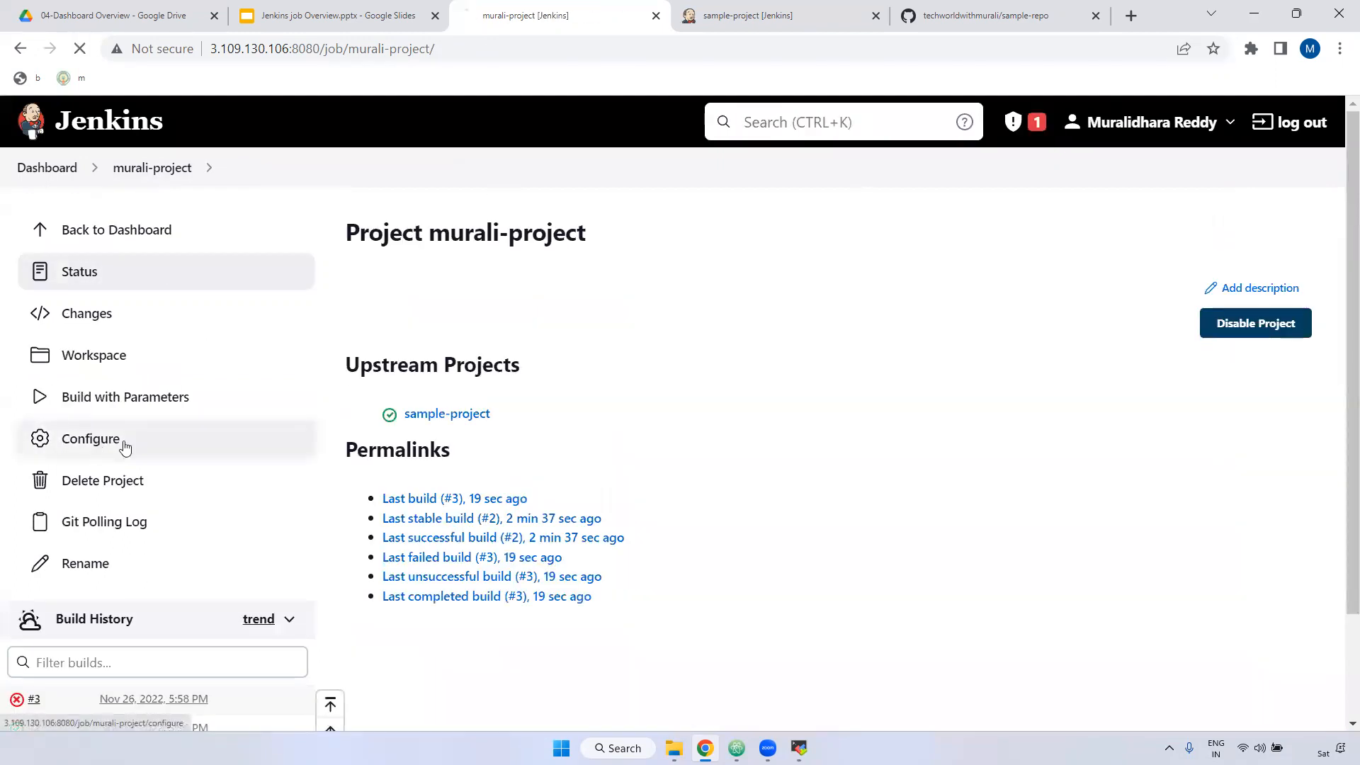
Step: Delete the versions choice parameter from murali-project's configuration
left_click(125, 440)
scroll(772, 410, "down", 8)
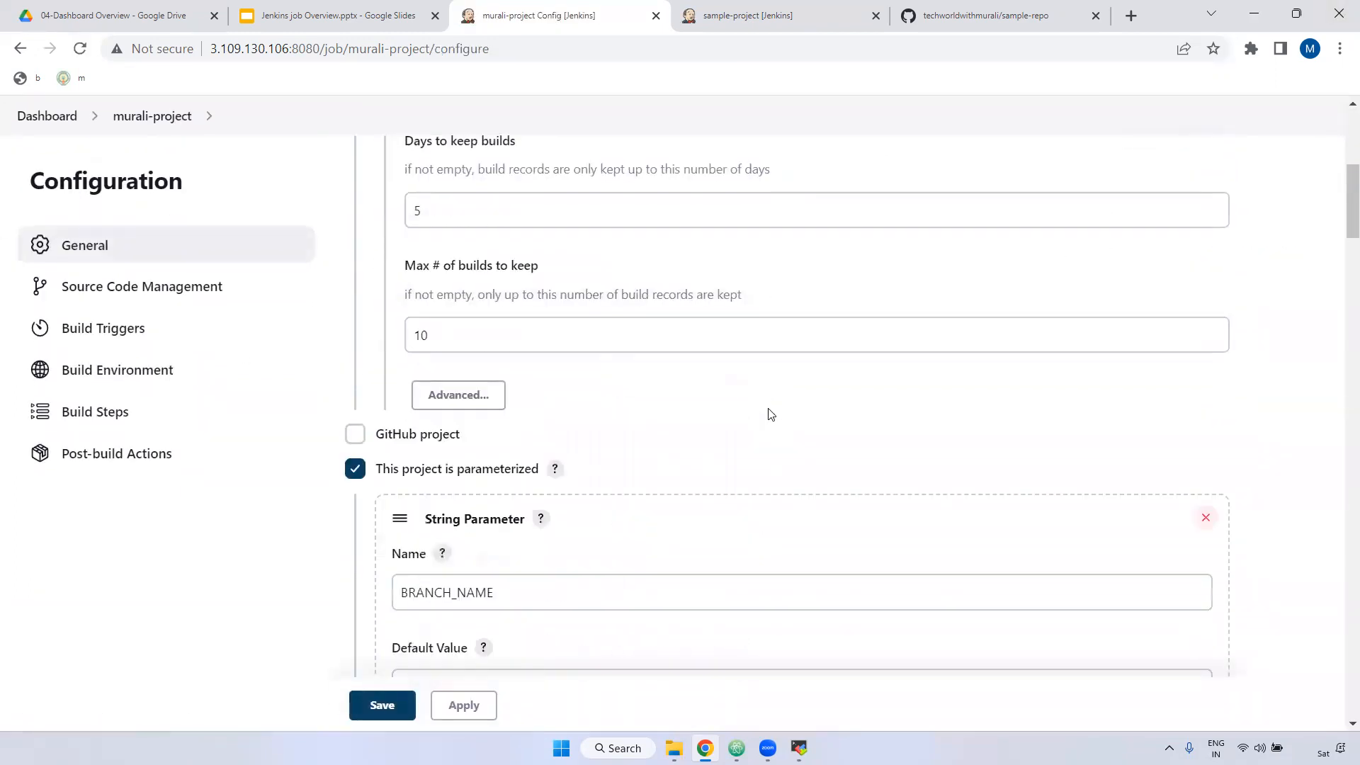
left_click(356, 285)
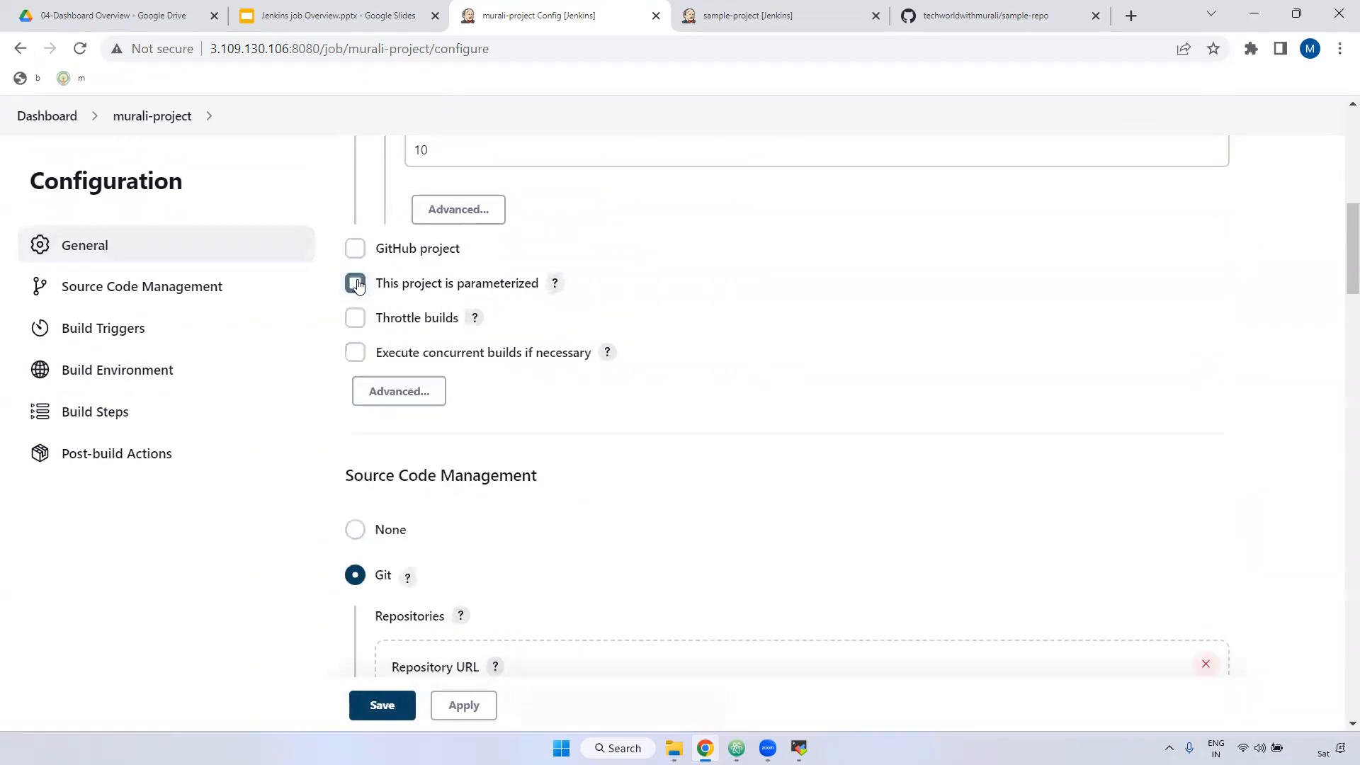
left_click(356, 285)
scroll(511, 391, "down", 9)
scroll(517, 384, "up", 4)
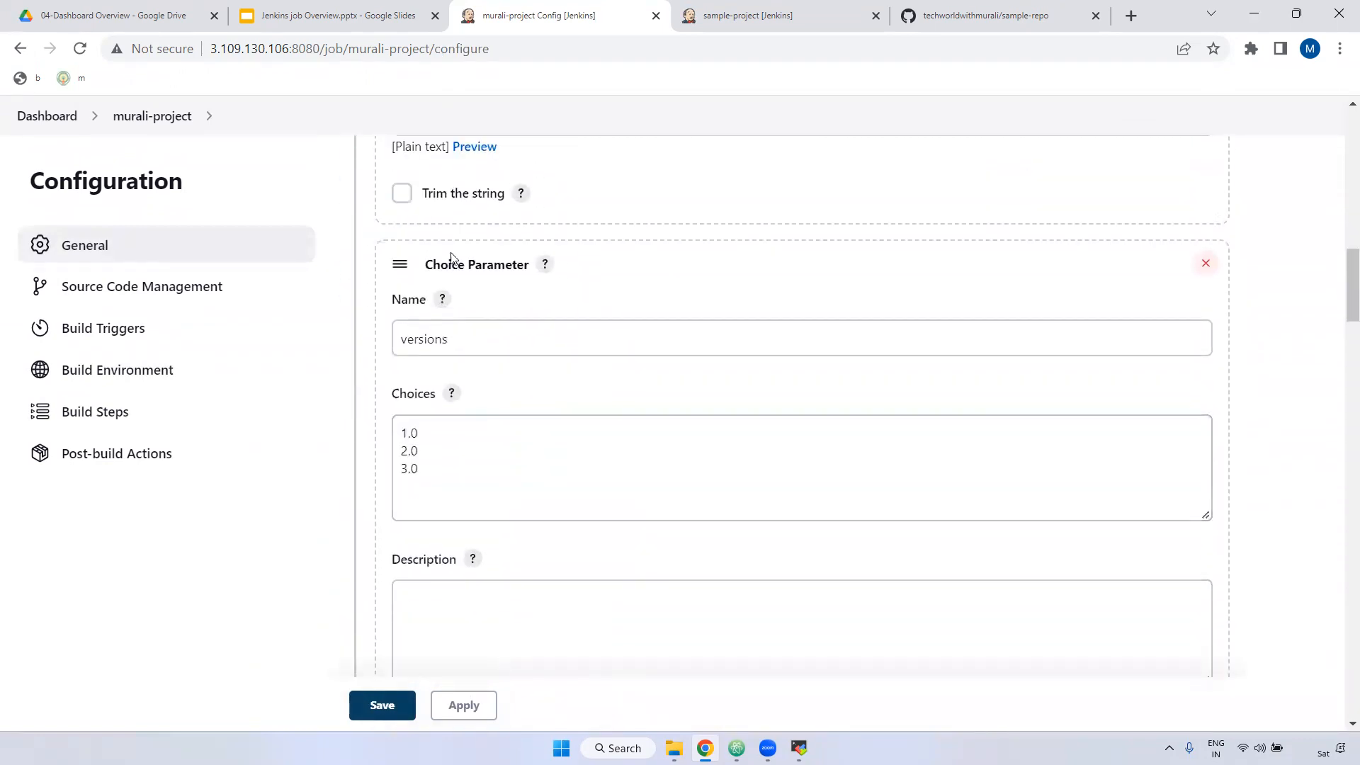
left_click(1207, 265)
Step: Bring up the Add post-build action list below the build steps
scroll(712, 432, "down", 9)
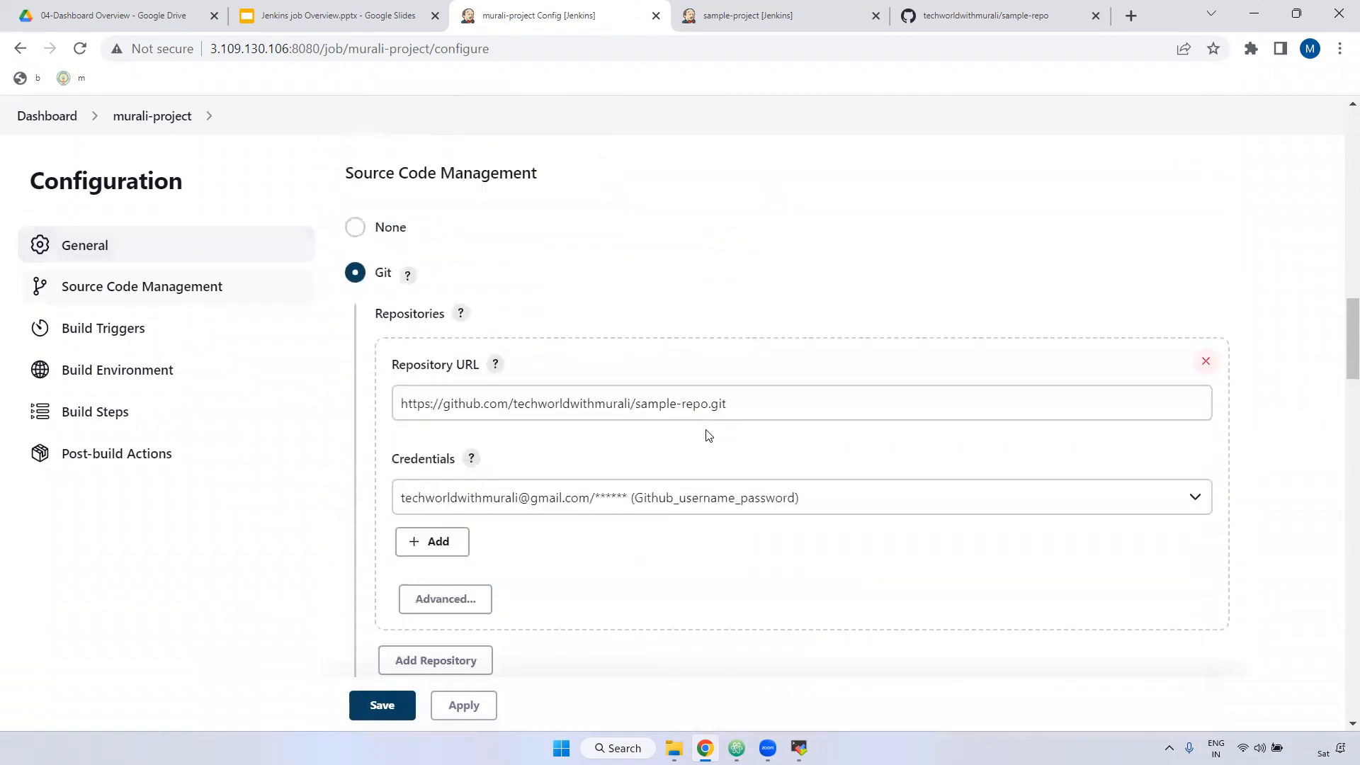
scroll(707, 429, "down", 20)
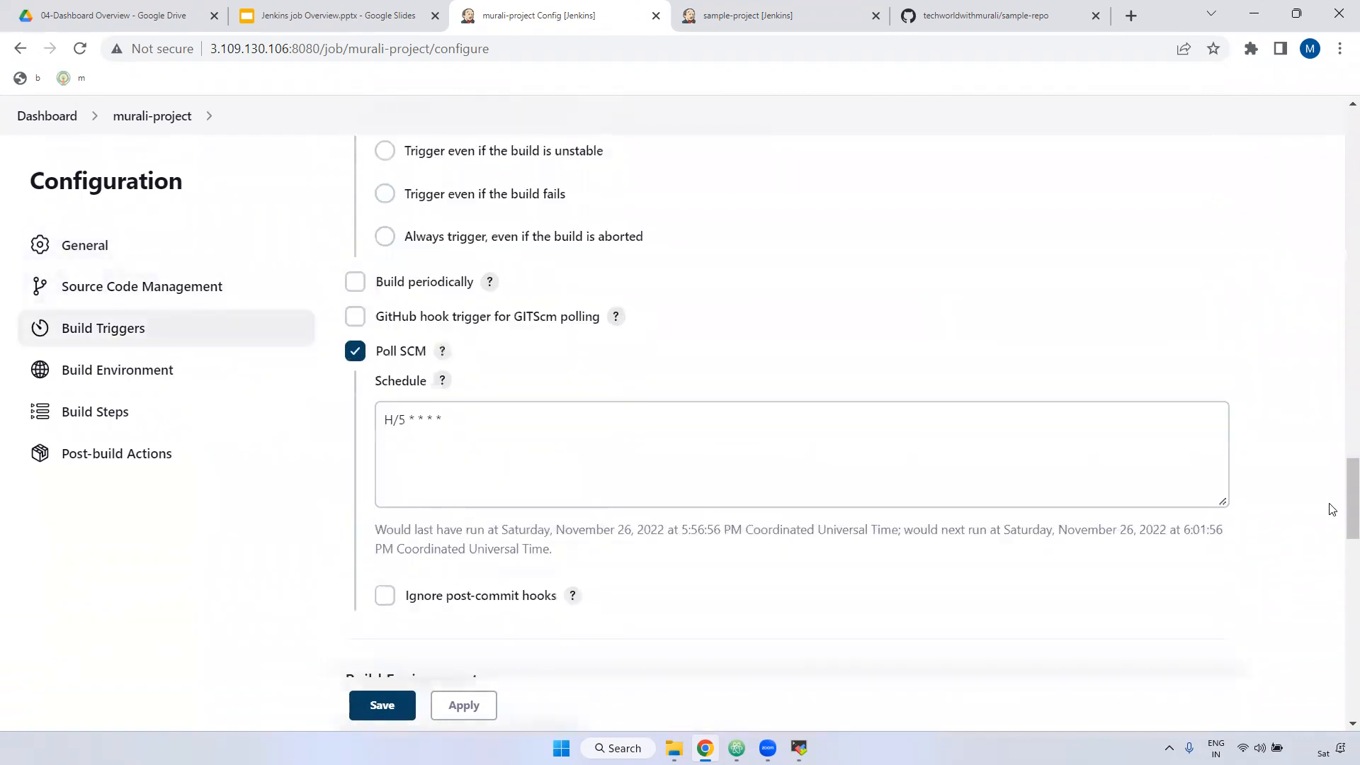
scroll(835, 544, "down", 6)
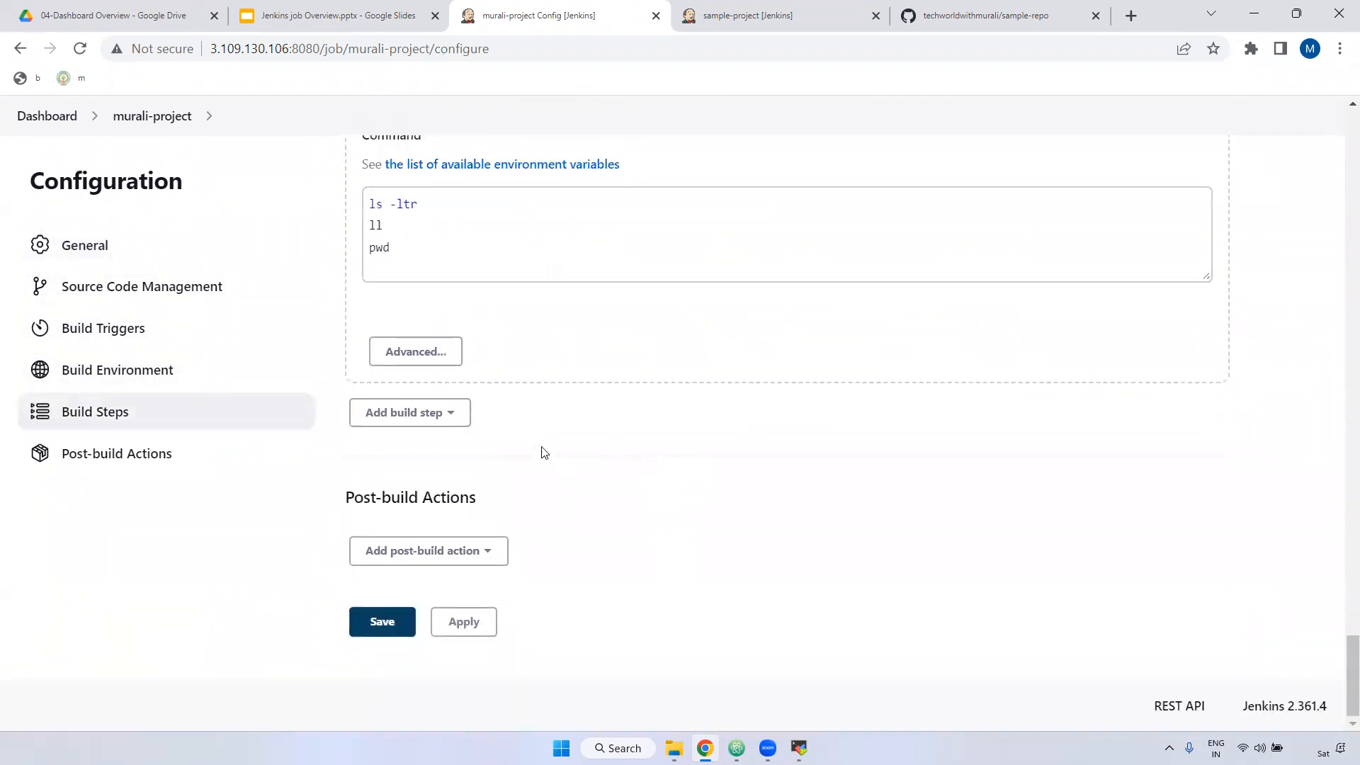
left_click(399, 413)
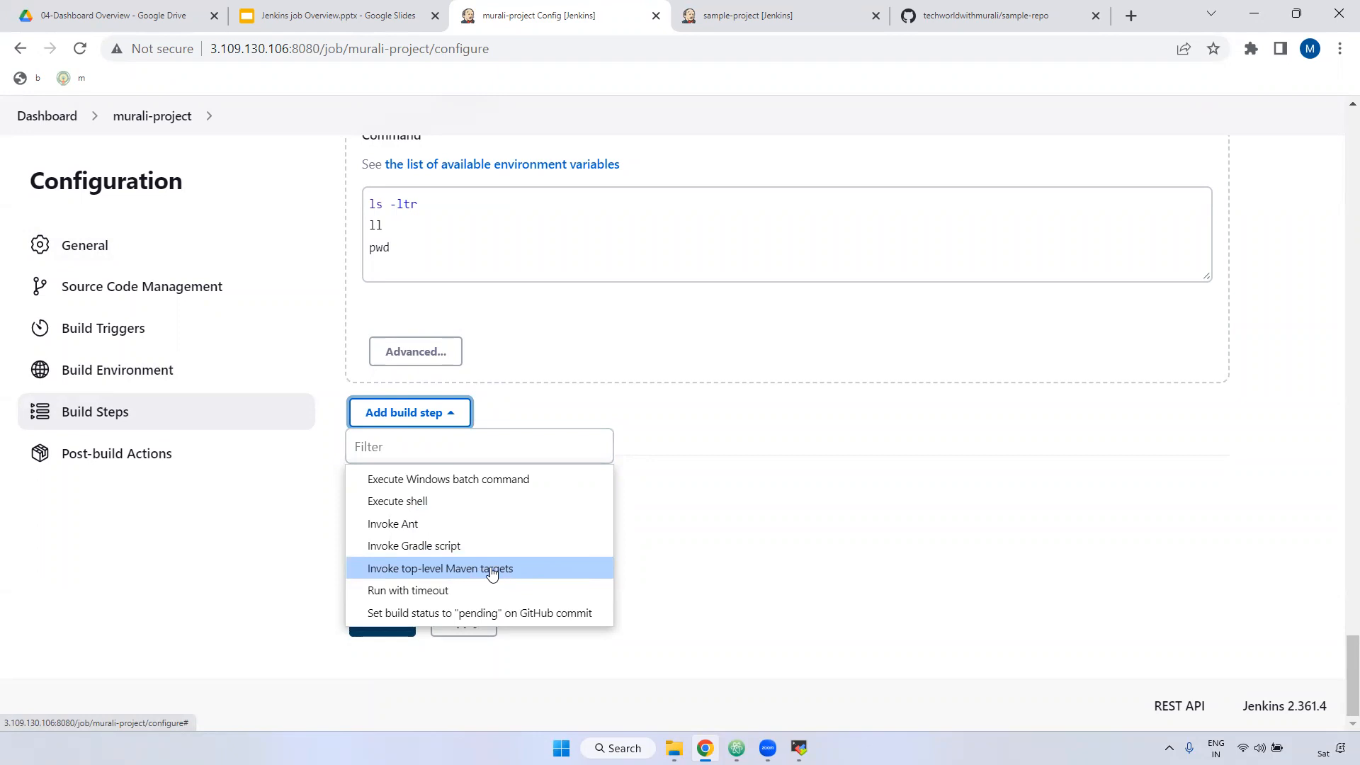
left_click(759, 531)
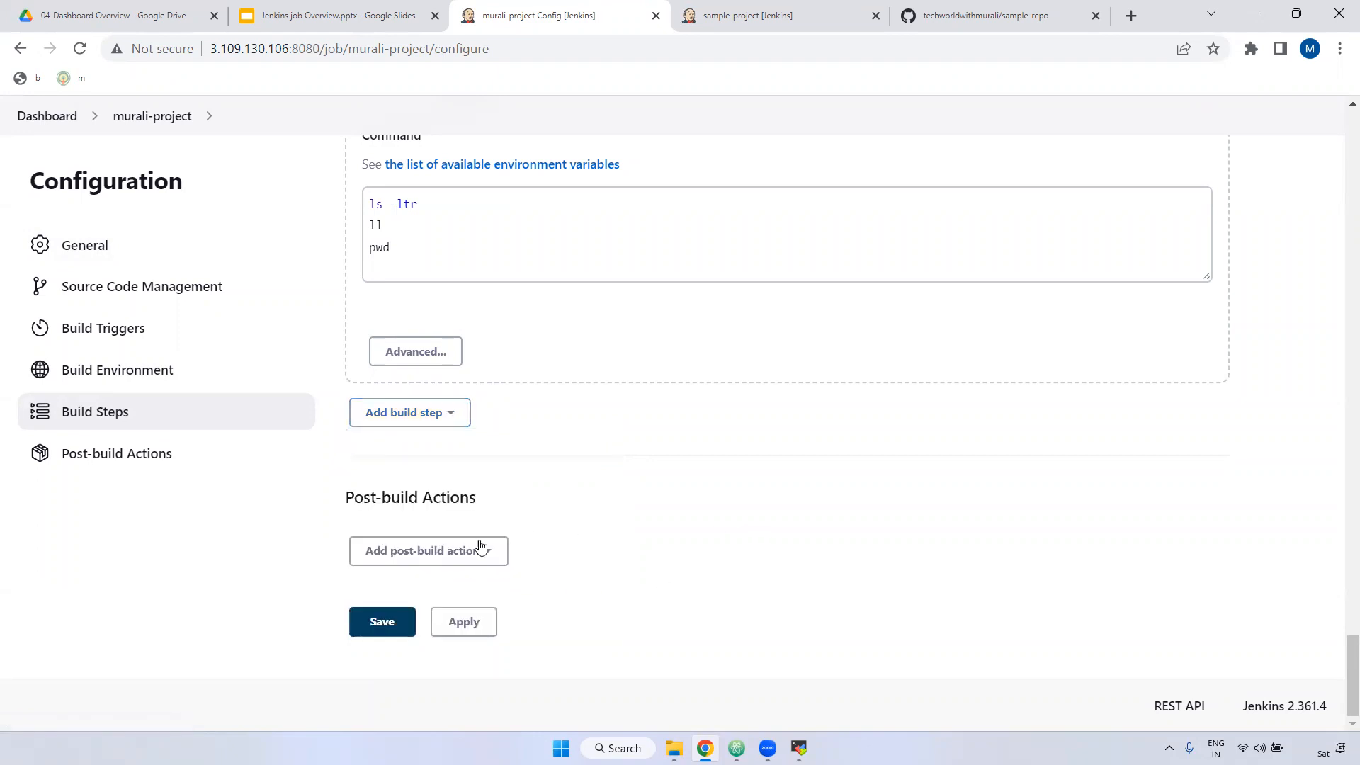
left_click(386, 557)
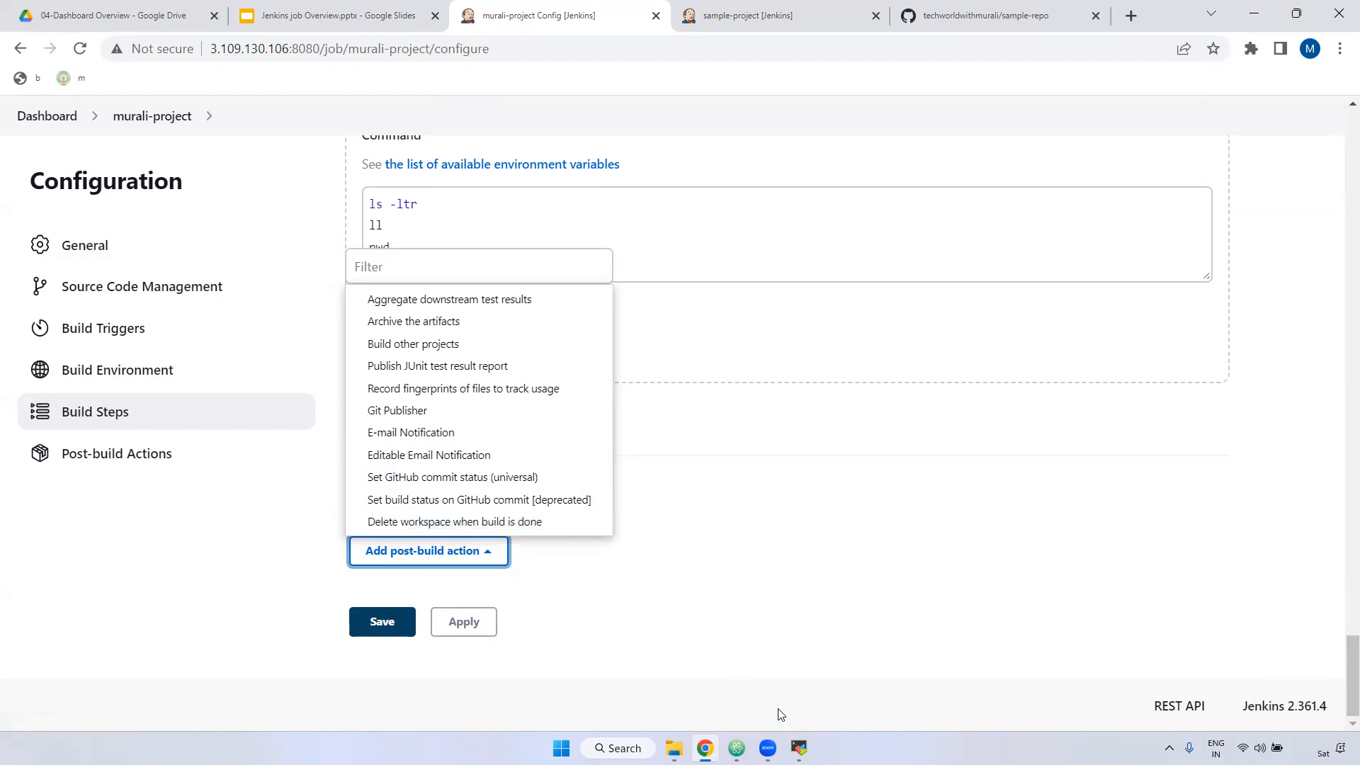
Step: Glance at the sample-project workspace folder in the terminal, then close the post-build action list without adding anything
left_click(799, 748)
double_click(546, 627)
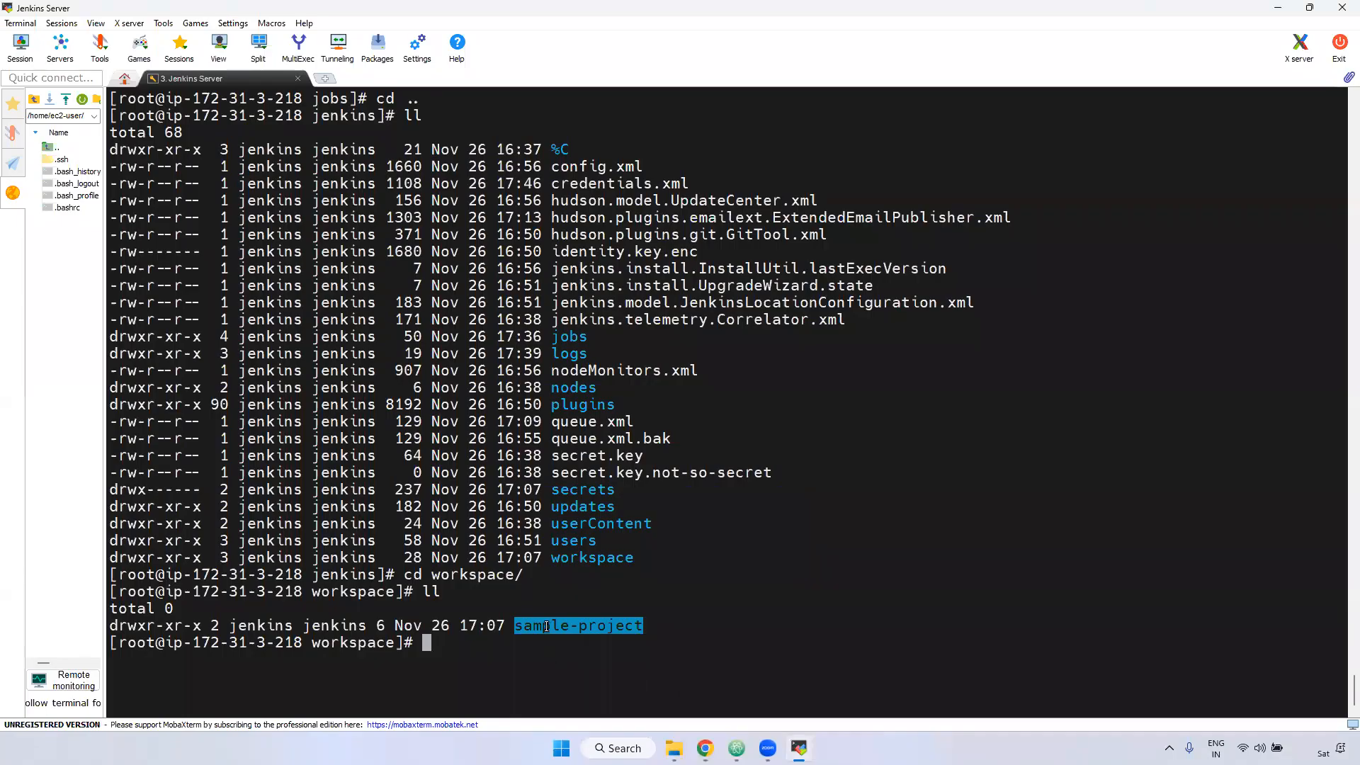
key("alt+Tab")
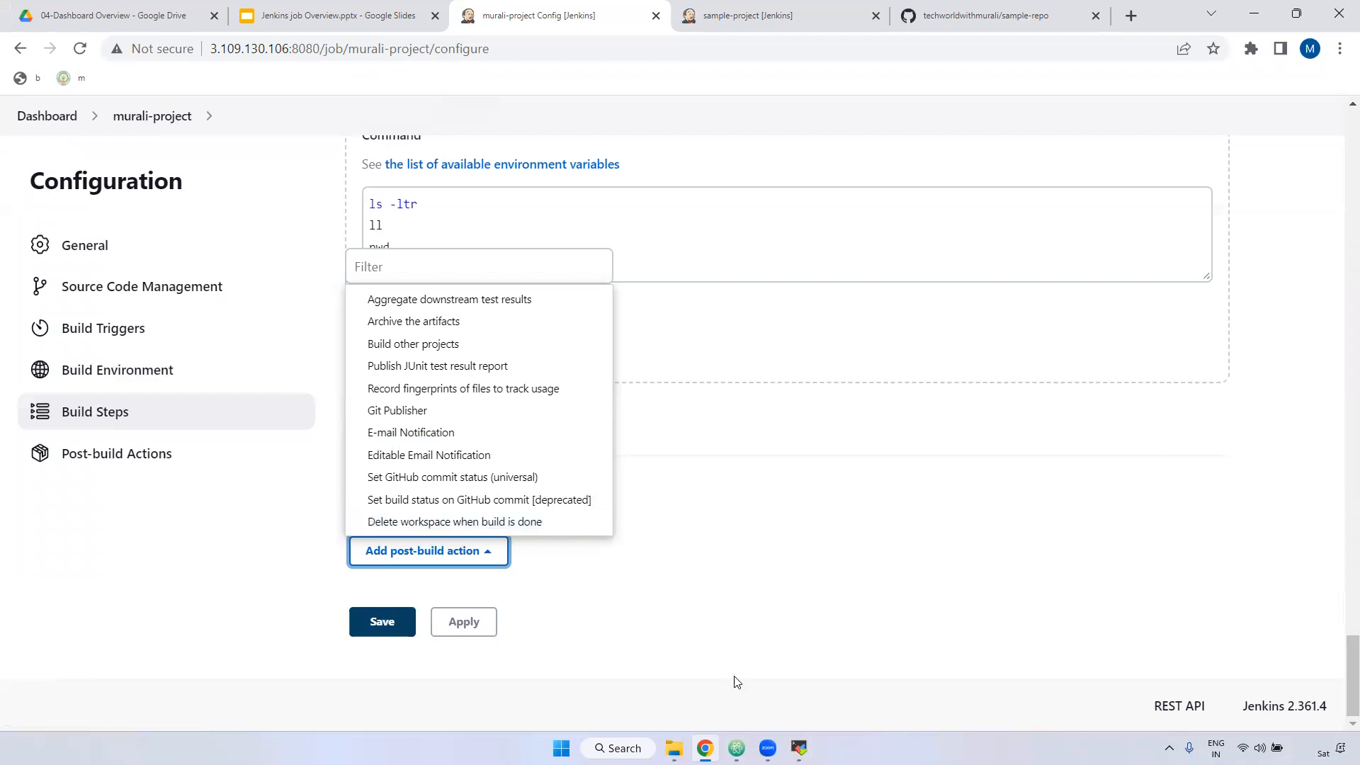
left_click(747, 518)
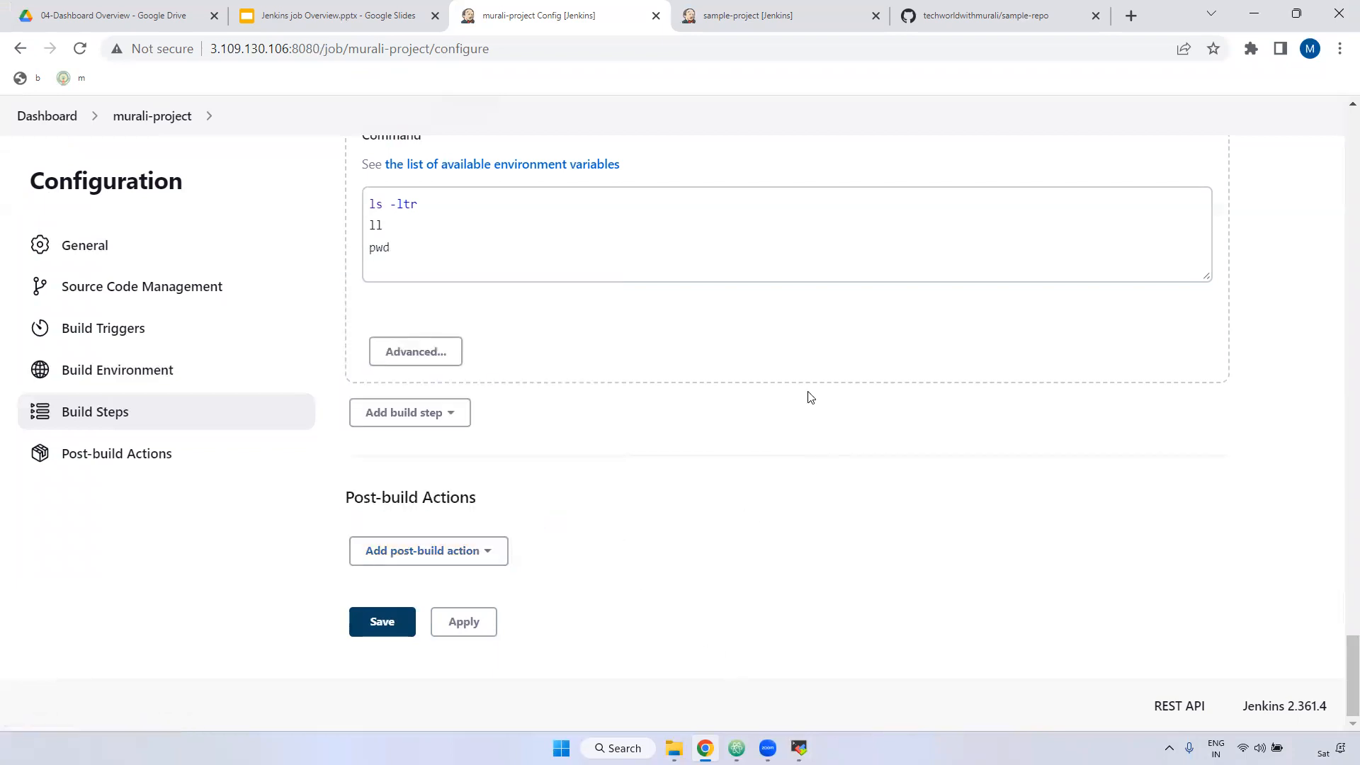
Step: Replace the */master Branch Specifier with $BRANCH_NAME in Source Code Management
scroll(724, 352, "up", 15)
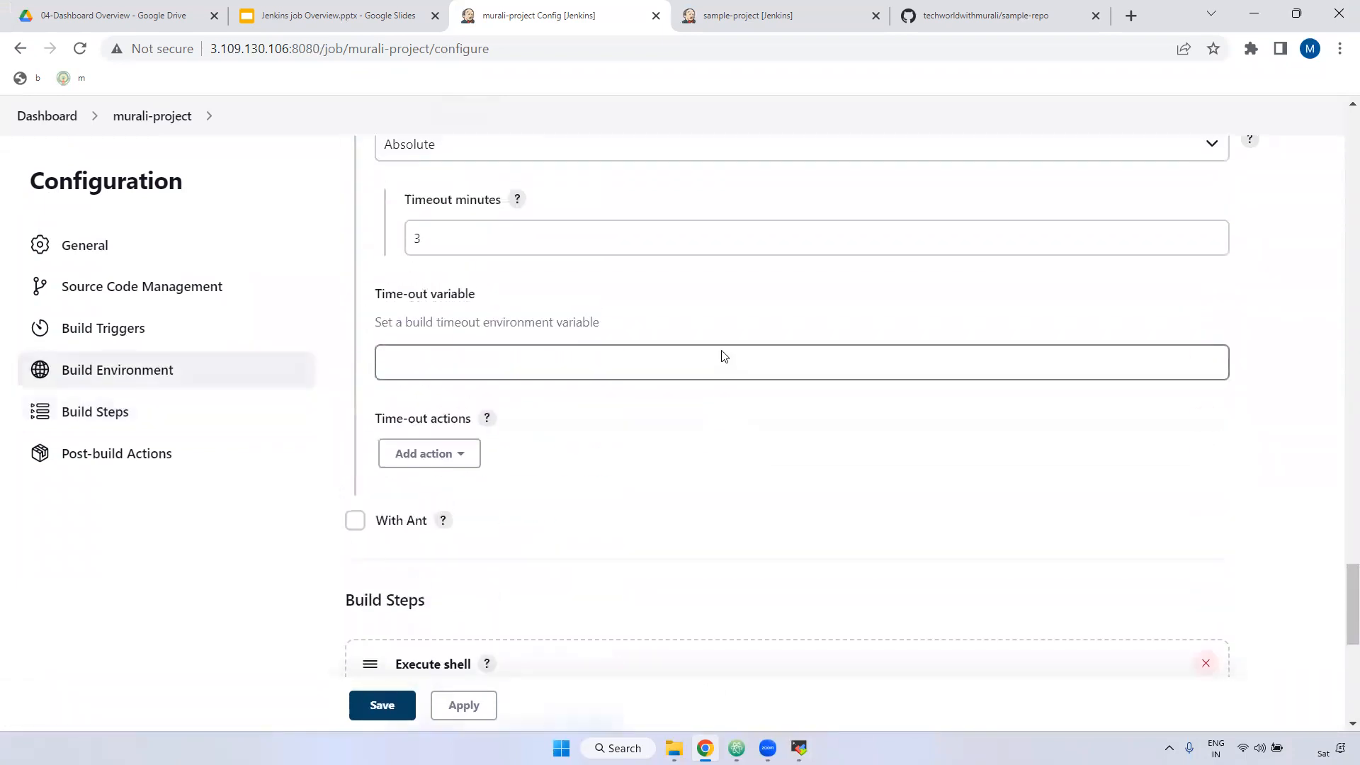
scroll(724, 356, "up", 20)
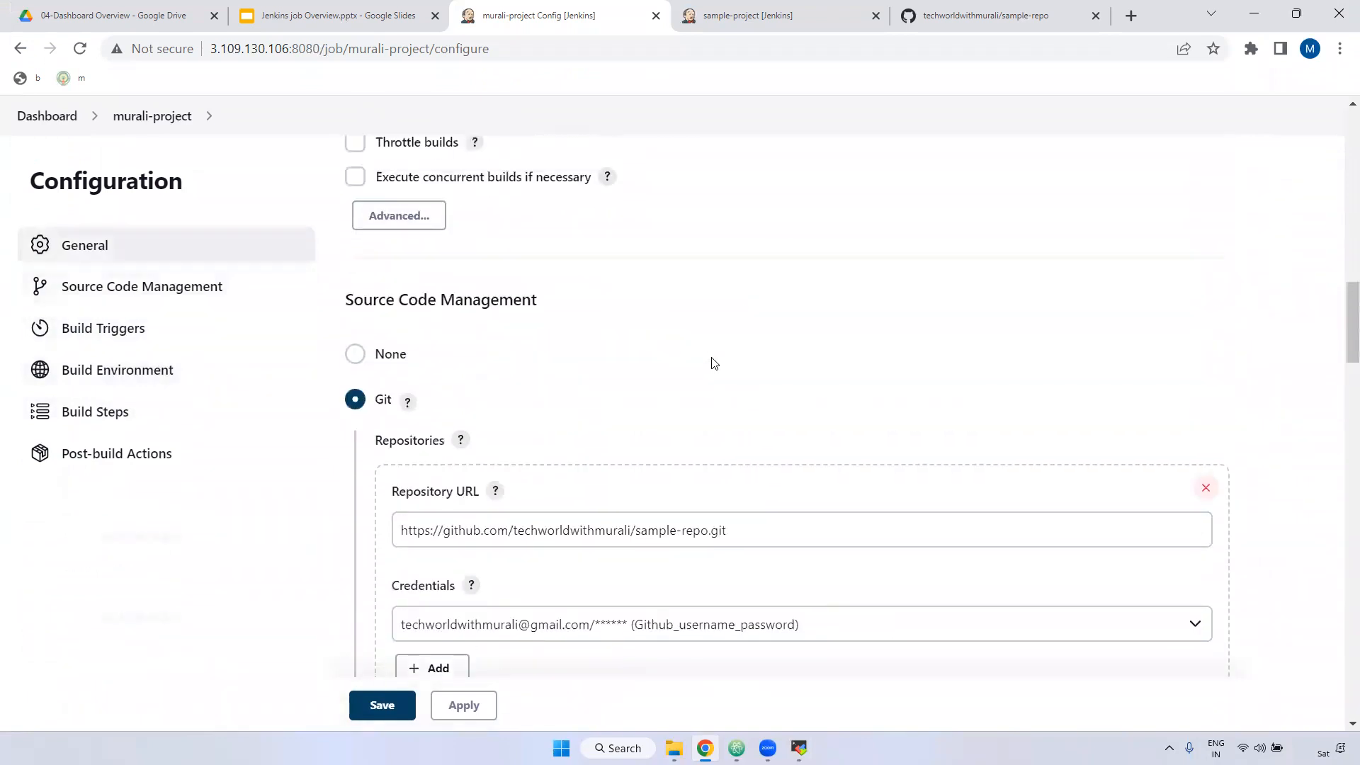
scroll(711, 376, "up", 5)
scroll(609, 368, "down", 1)
left_click_drag(524, 359, 377, 425)
scroll(616, 440, "down", 8)
scroll(559, 416, "up", 7)
scroll(543, 393, "up", 1)
scroll(595, 418, "down", 12)
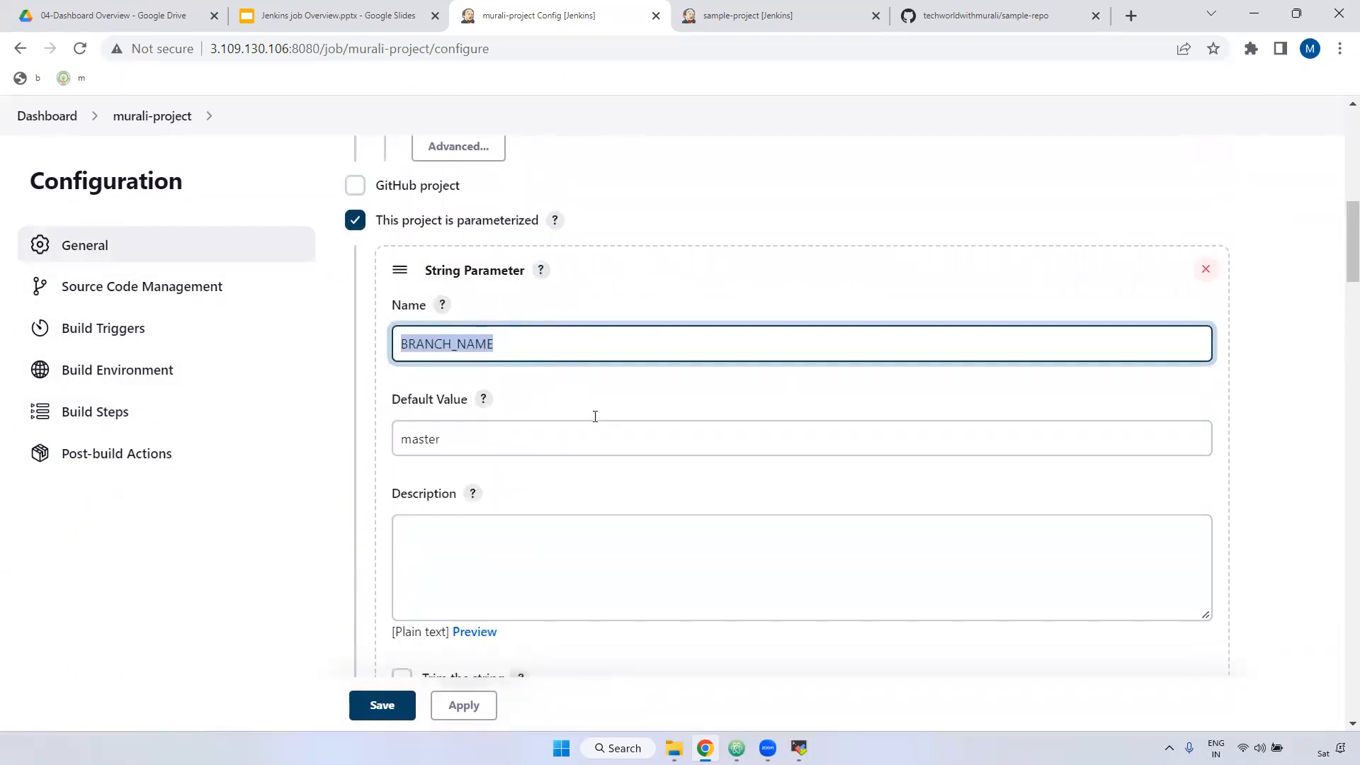
scroll(596, 430, "down", 3)
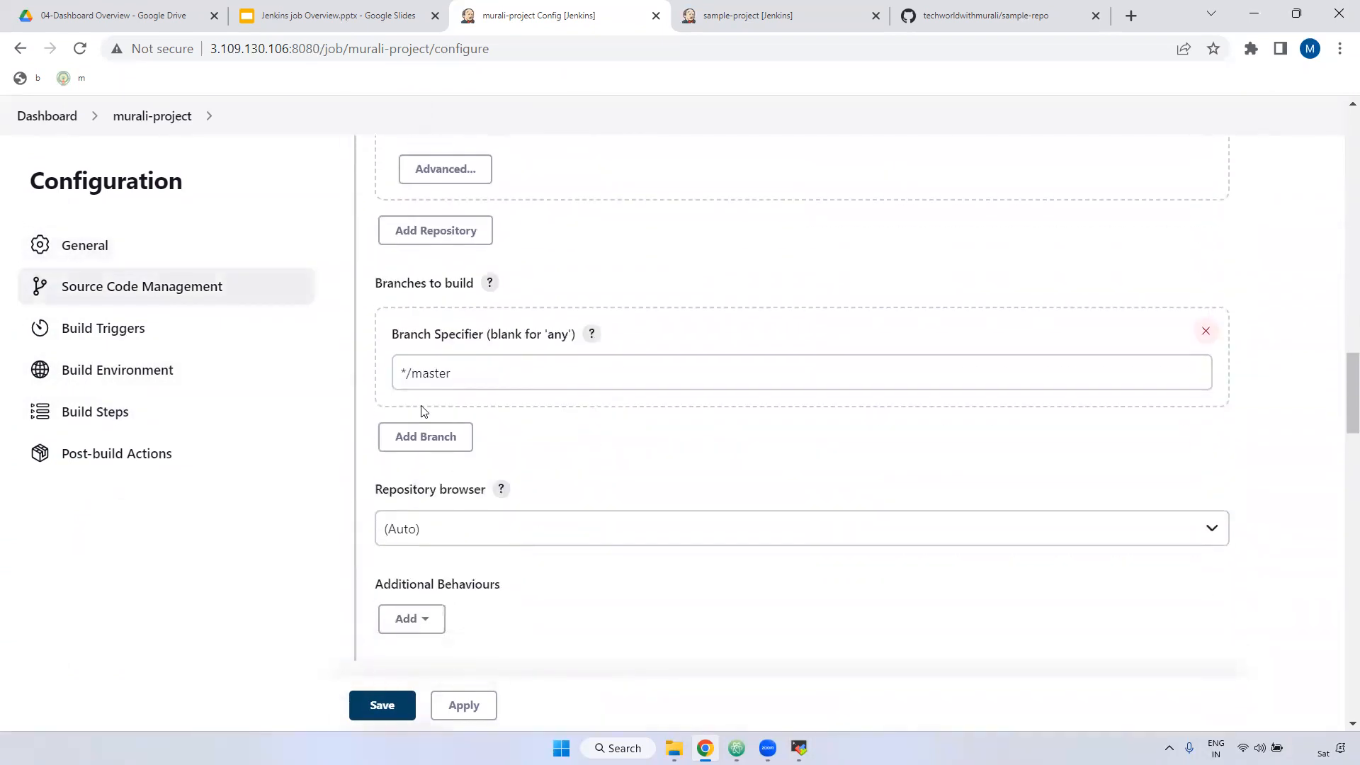
left_click_drag(483, 376, 360, 379)
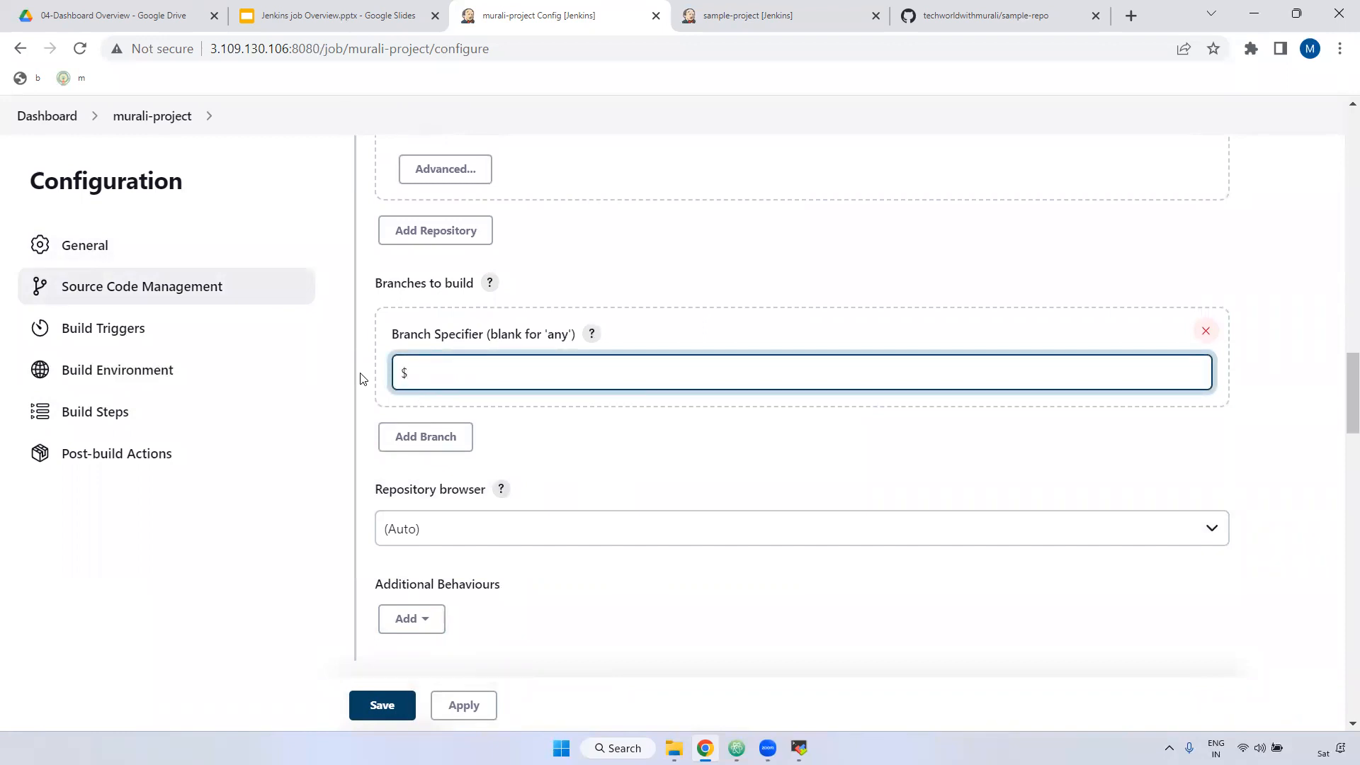
type("BRANCH_NAME")
left_click_drag(508, 373, 416, 376)
Step: Apply and save the configuration, then bring up the Build with Parameters form
scroll(528, 304, "up", 9)
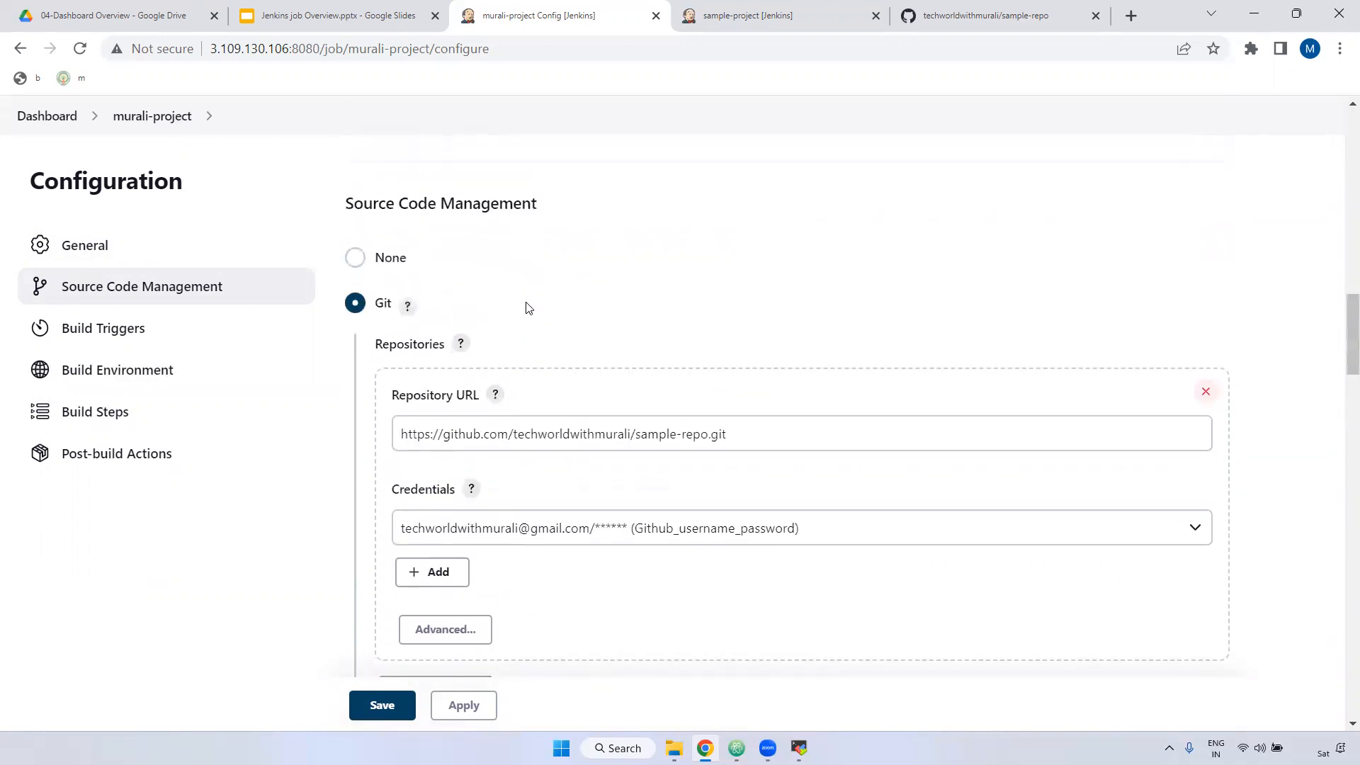
scroll(529, 328, "down", 7)
scroll(534, 402, "down", 3)
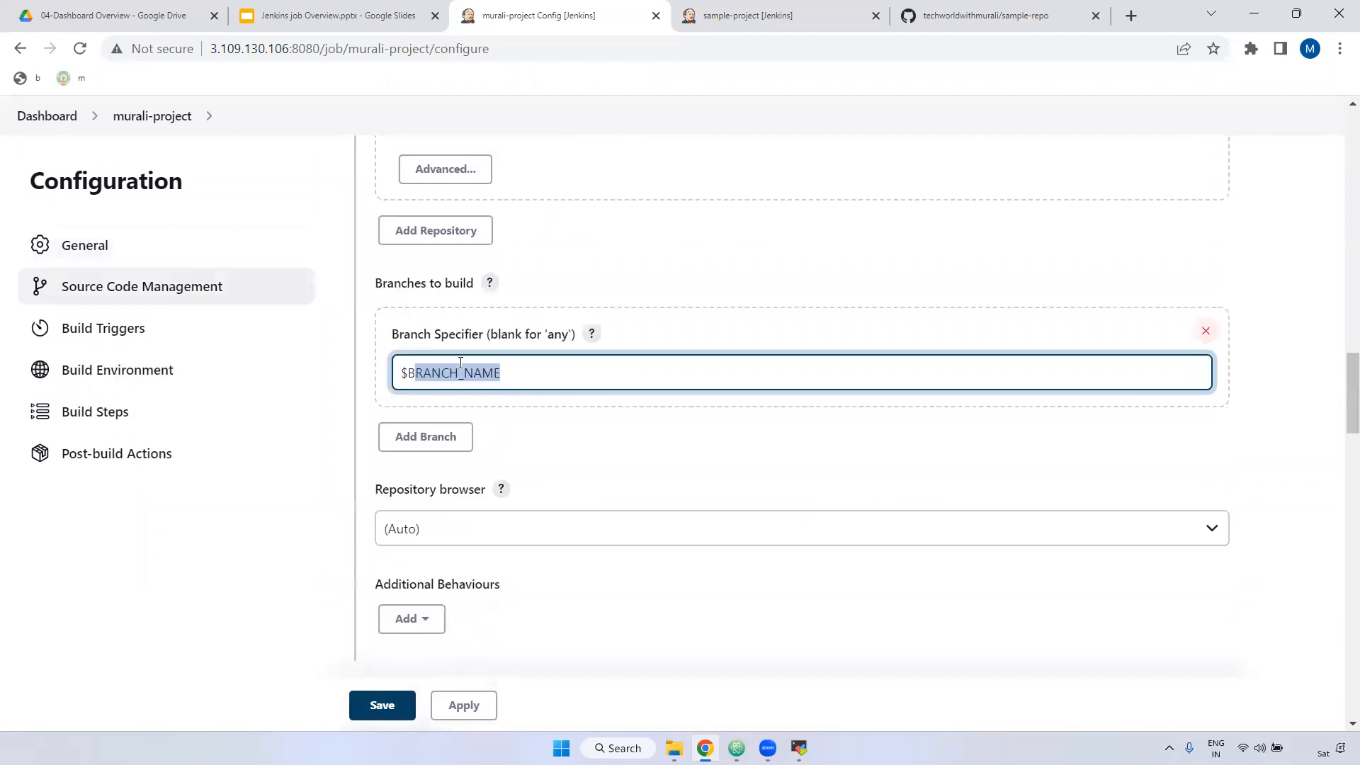
left_click(404, 374)
scroll(489, 539, "down", 2)
left_click(461, 704)
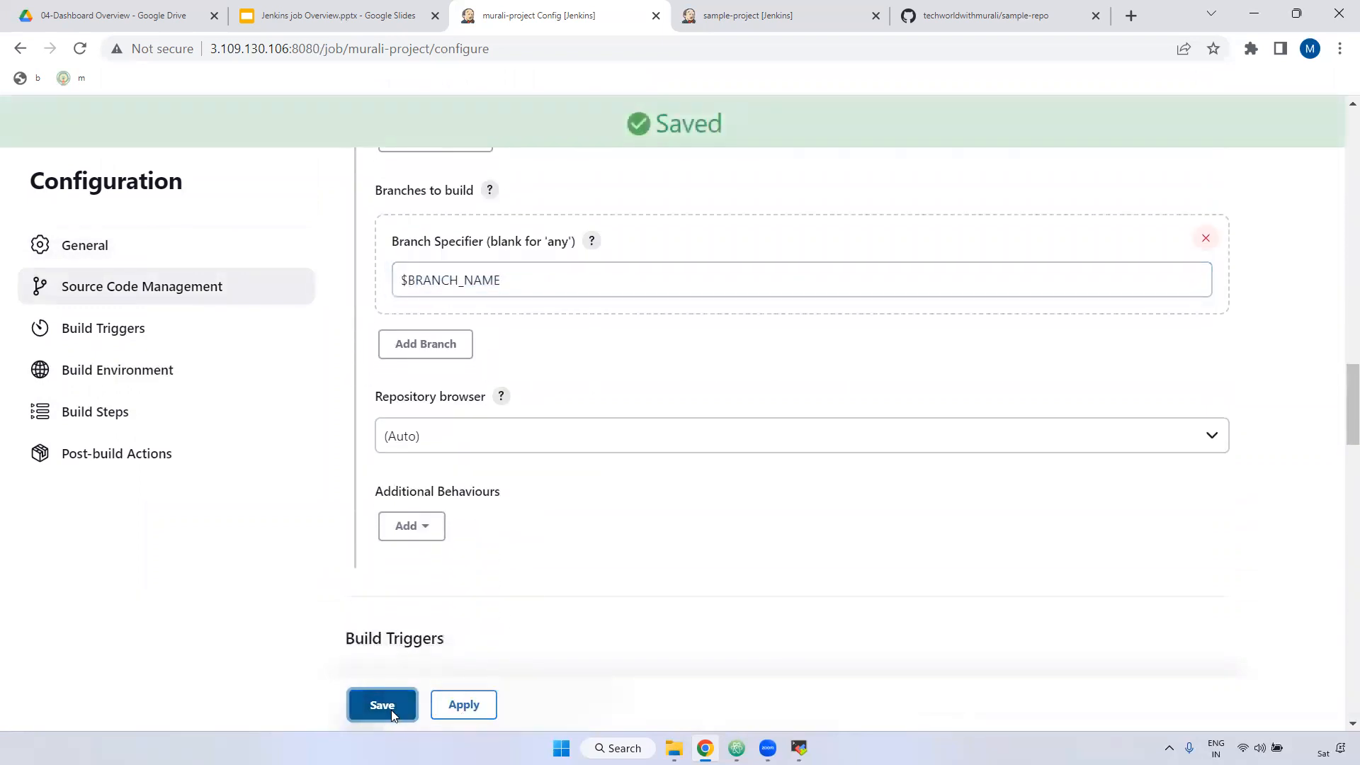
left_click(391, 710)
left_click(152, 397)
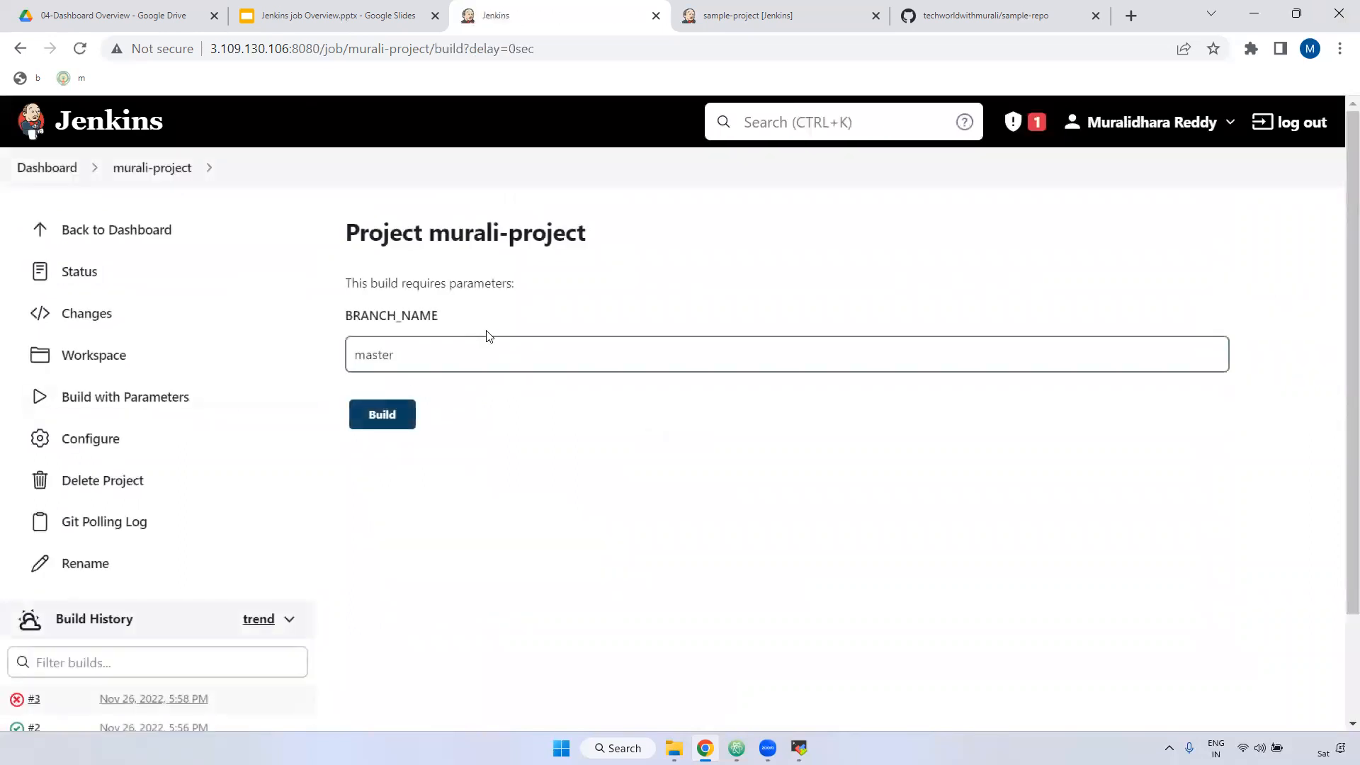
Step: Start build #4 with BRANCH_NAME left at its default, master
left_click(382, 414)
scroll(100, 443, "down", 1)
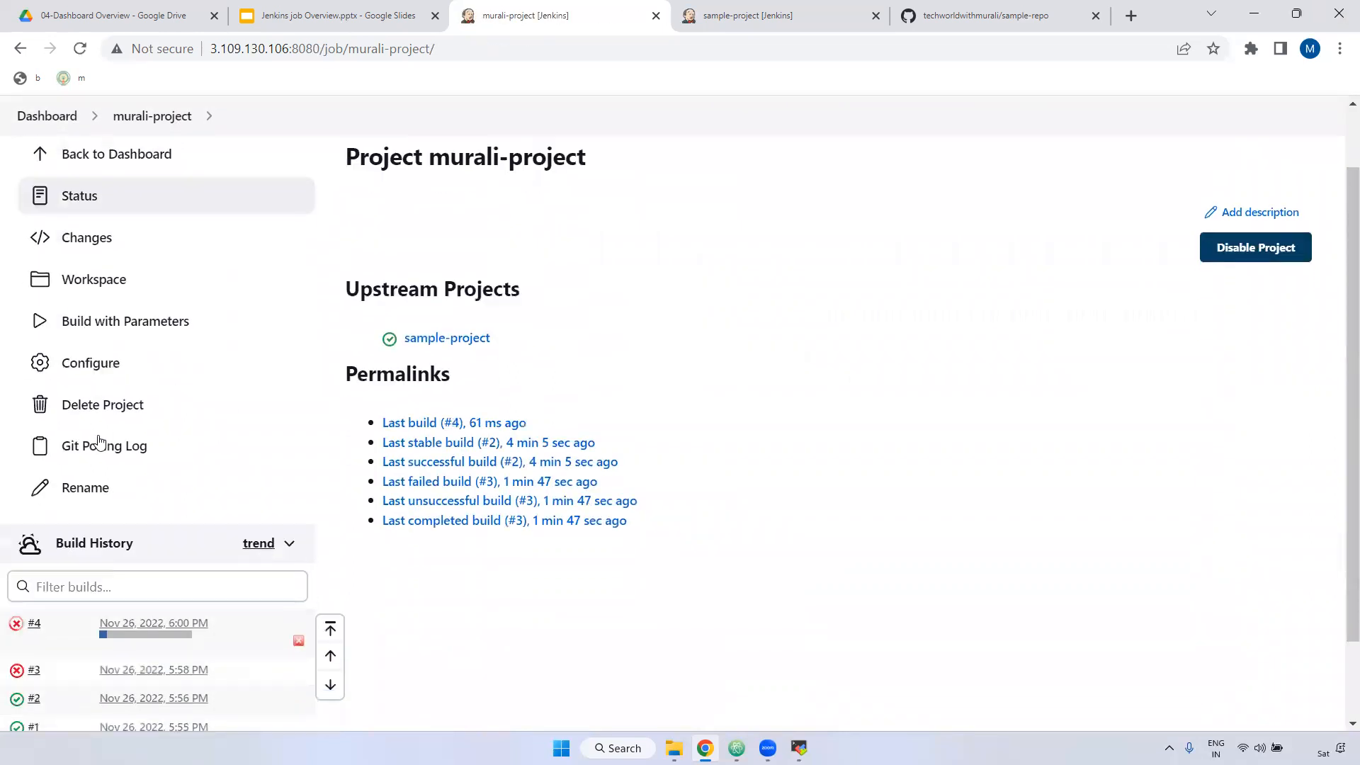
scroll(99, 443, "down", 2)
Step: Review build #4's console output showing master checked out, then return to murali-project
left_click(18, 523)
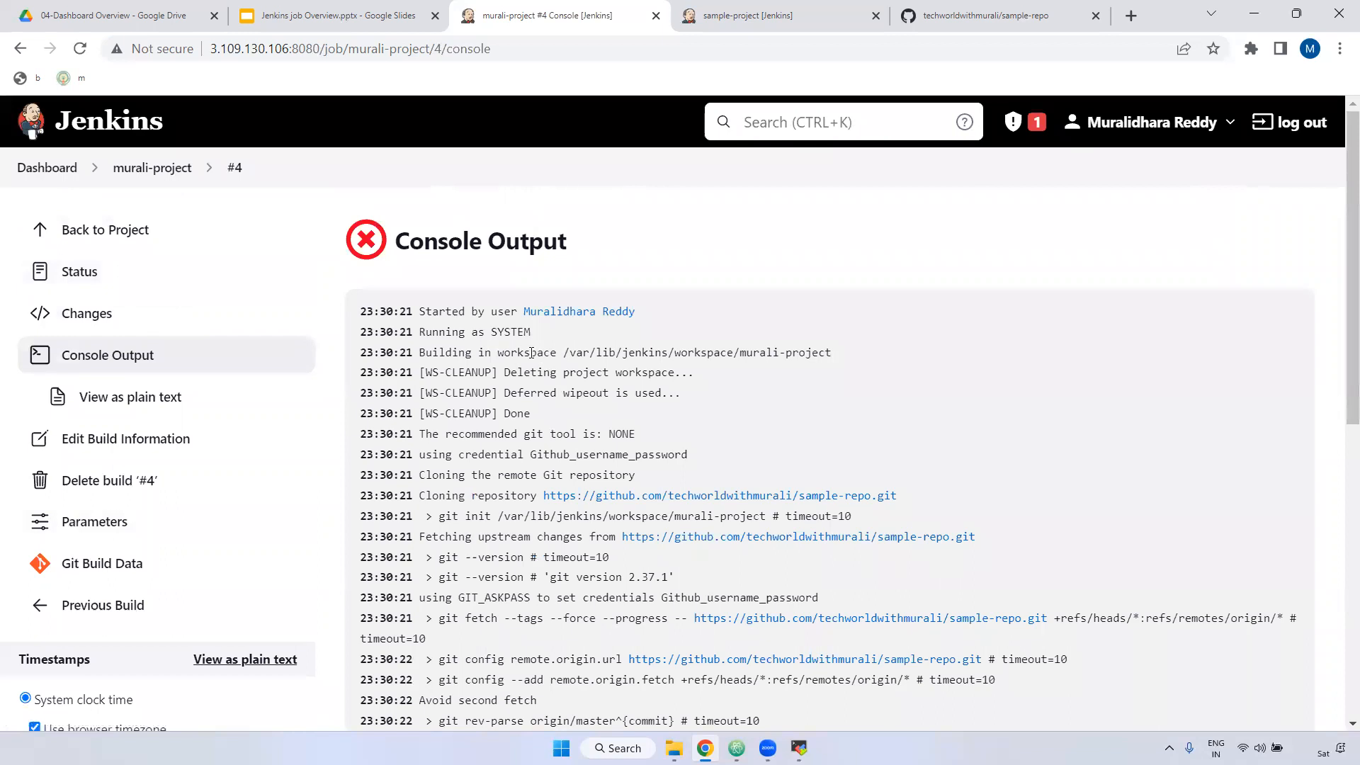
scroll(815, 442, "down", 3)
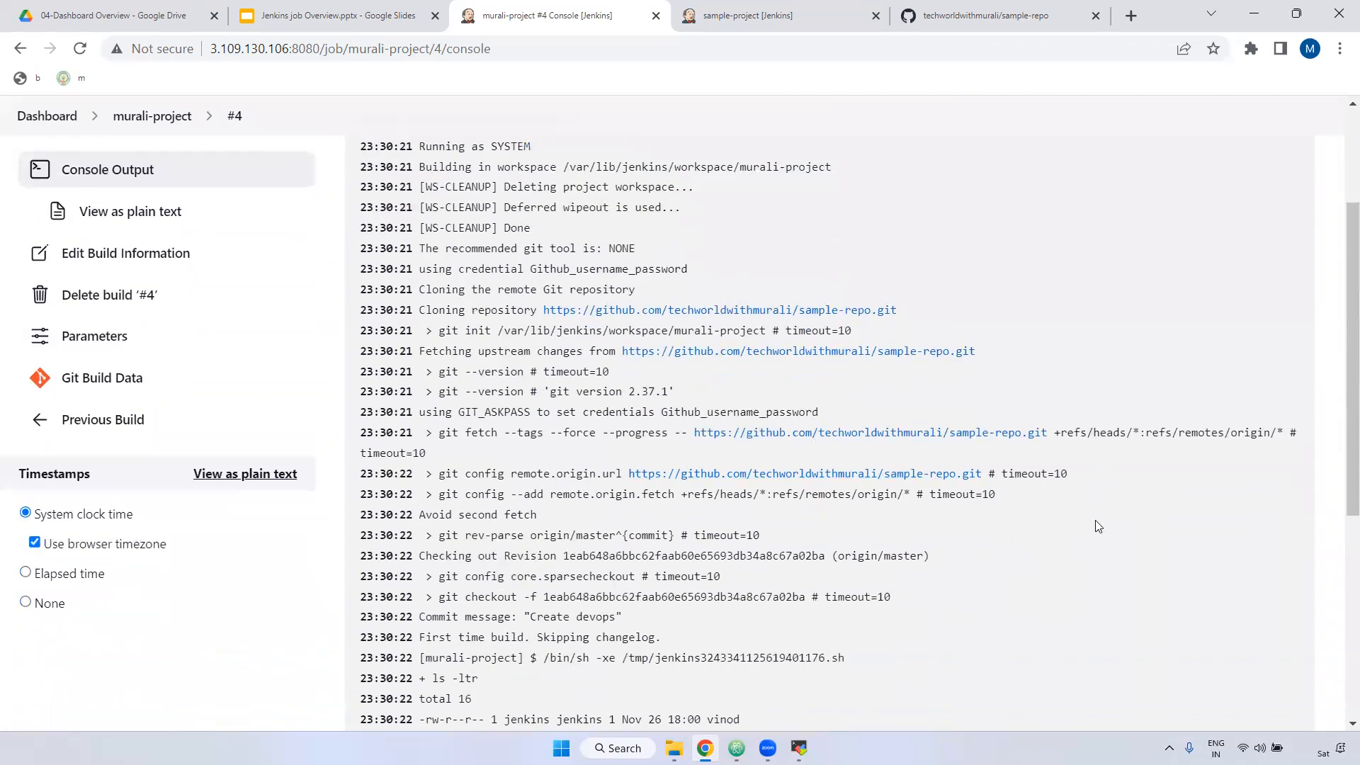
scroll(1071, 533, "down", 1)
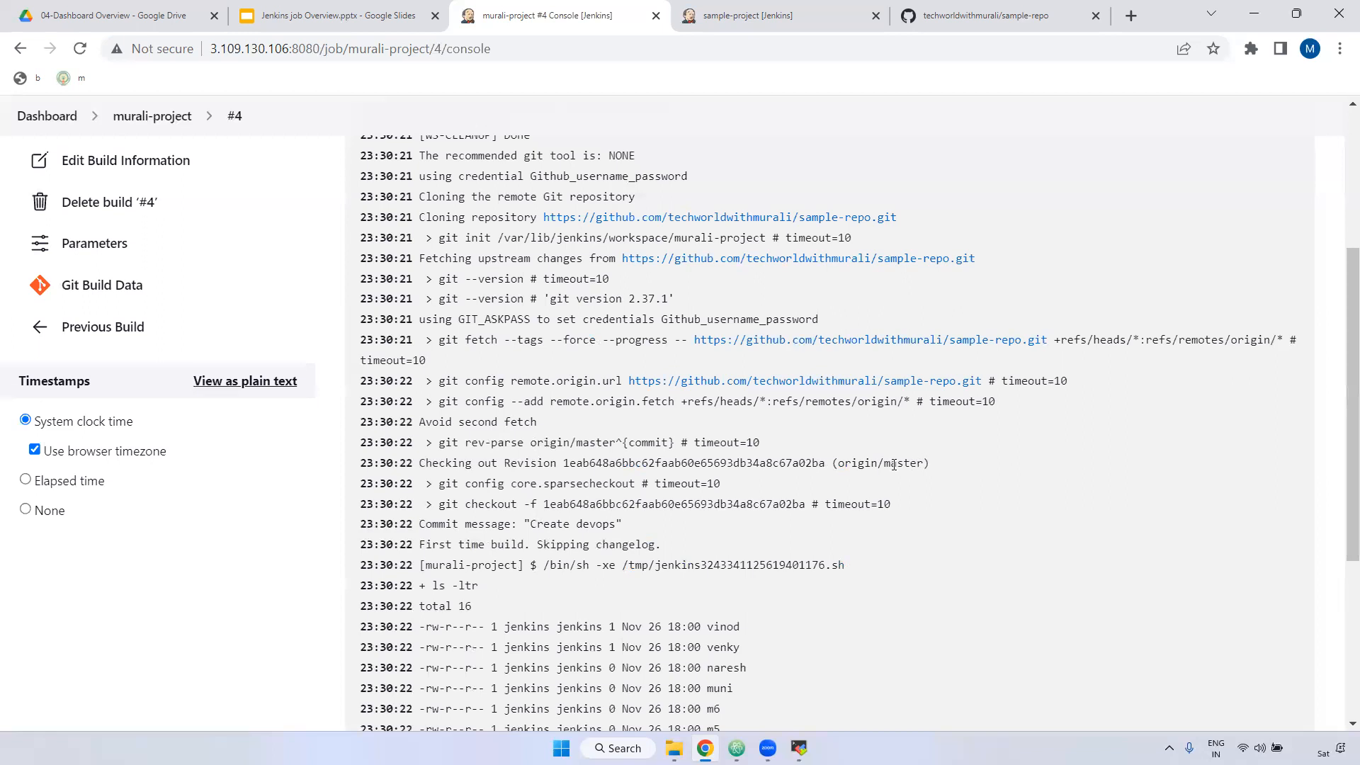
left_click_drag(885, 465, 922, 465)
scroll(182, 337, "up", 3)
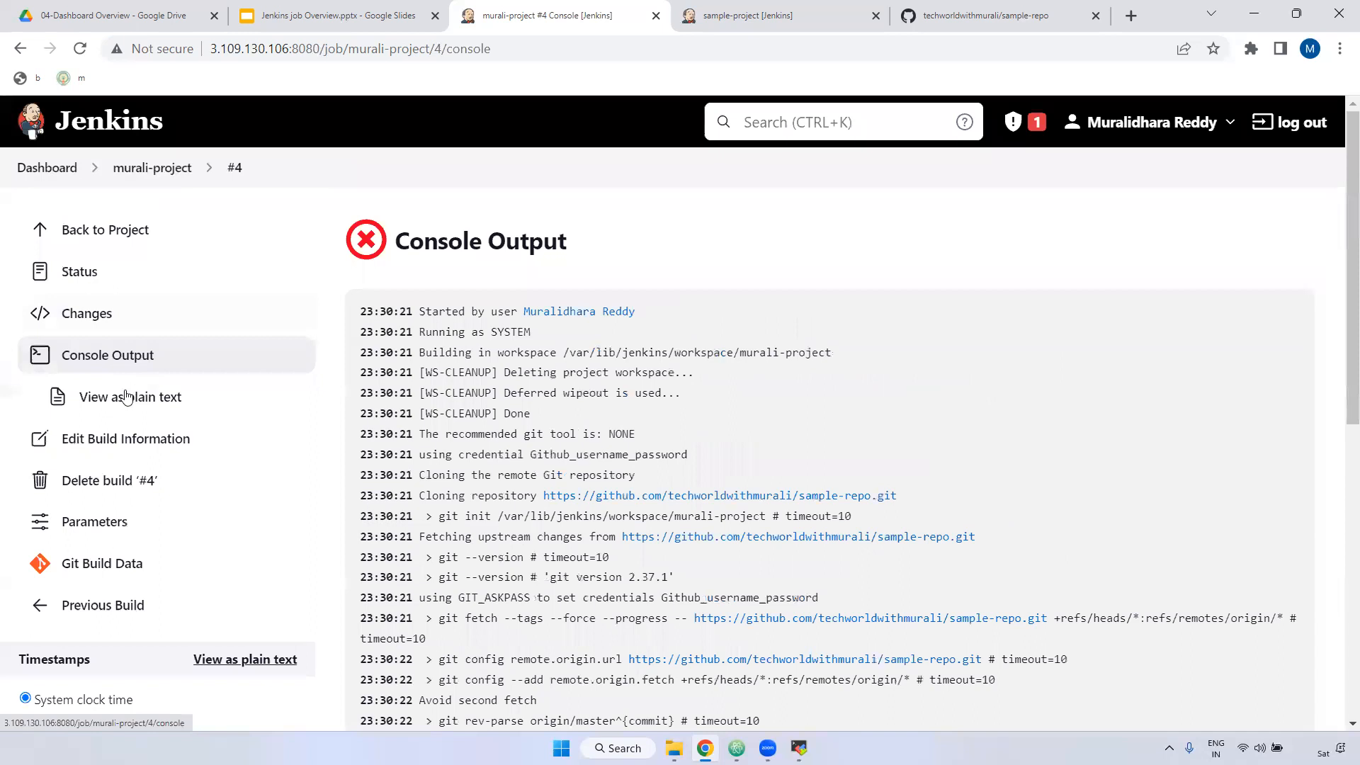
left_click(146, 169)
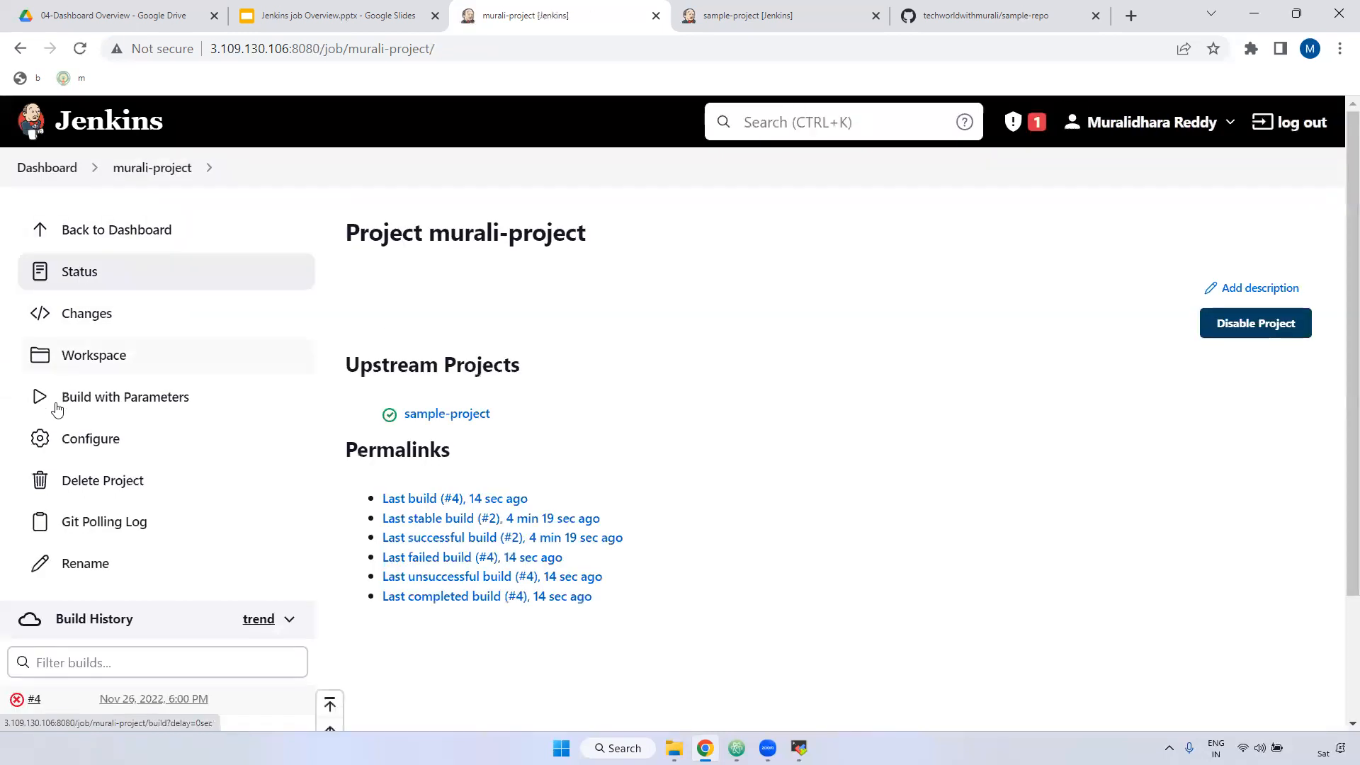
Step: Review the BRANCH_NAME string parameter in murali-project's configuration
scroll(1175, 240, "down", 11)
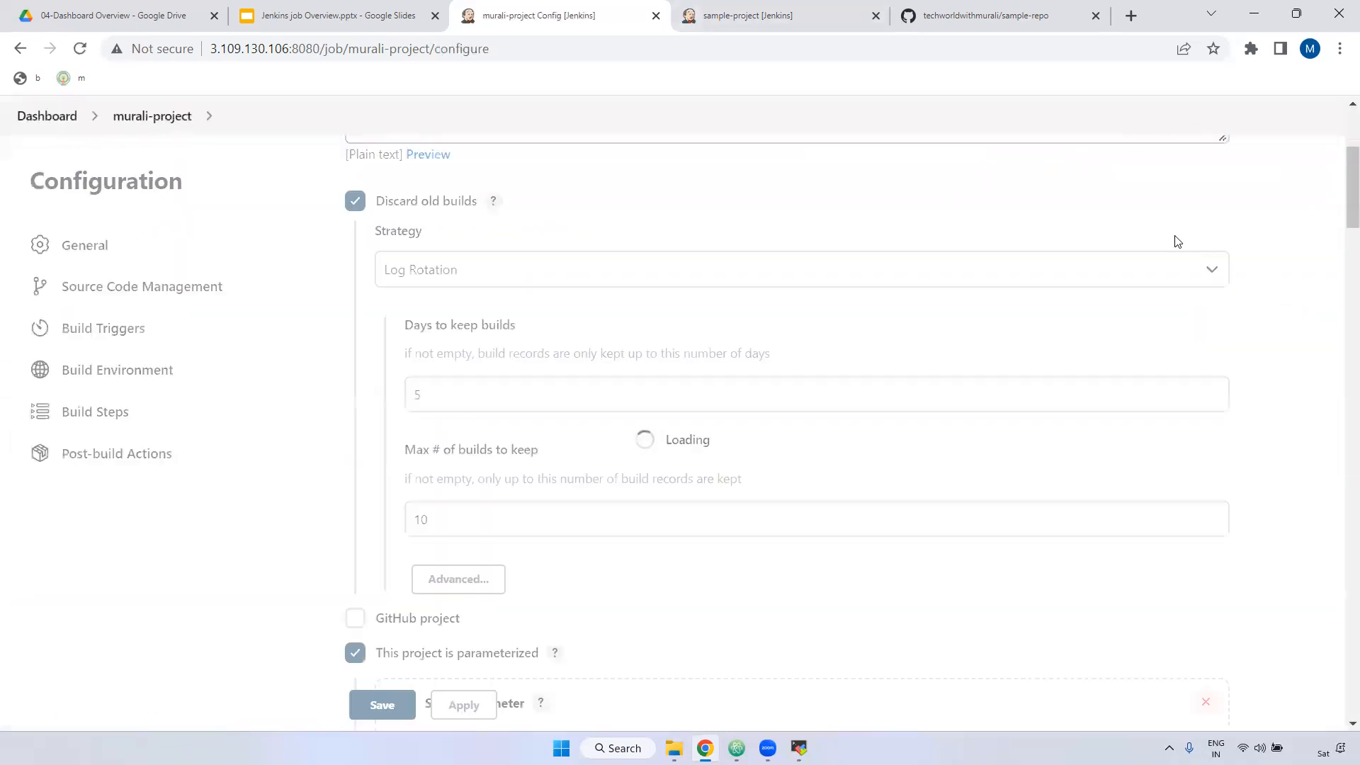
scroll(1055, 304, "down", 15)
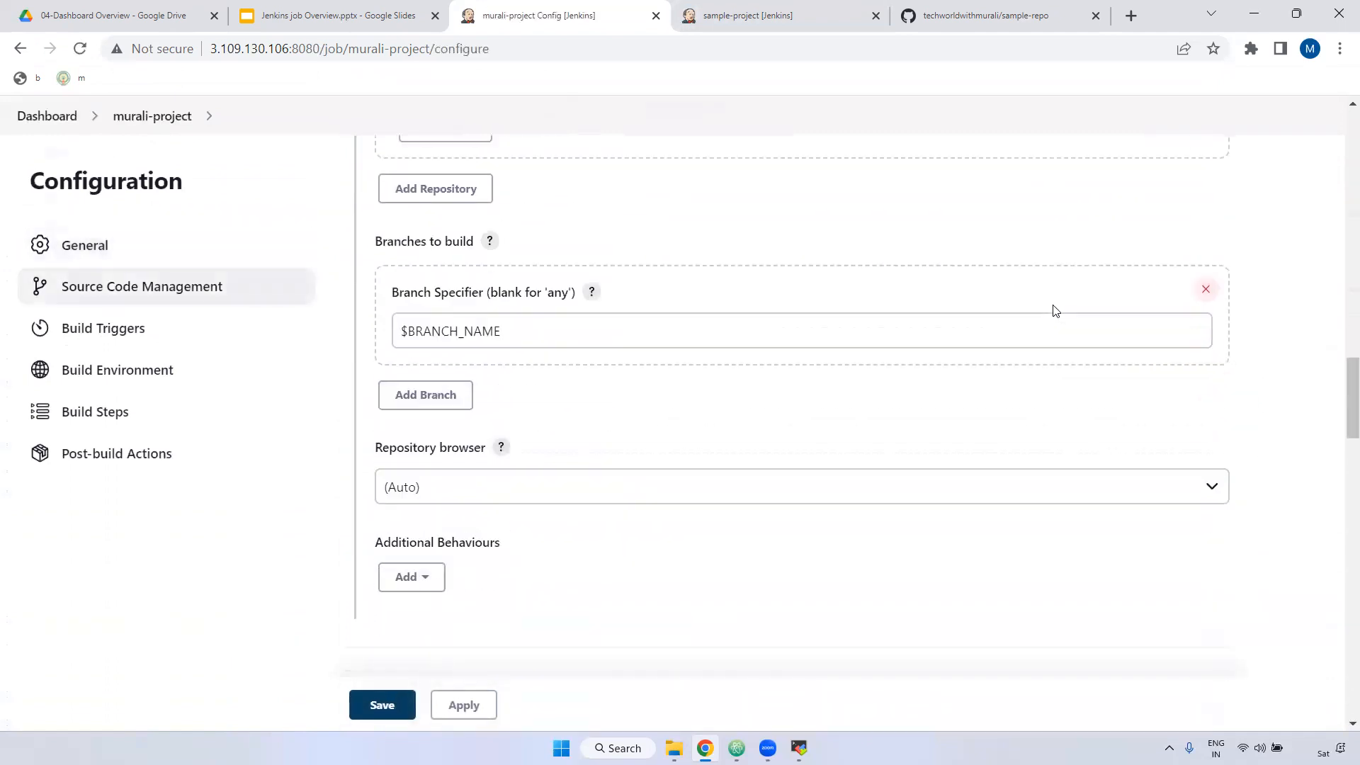
scroll(598, 372, "down", 5)
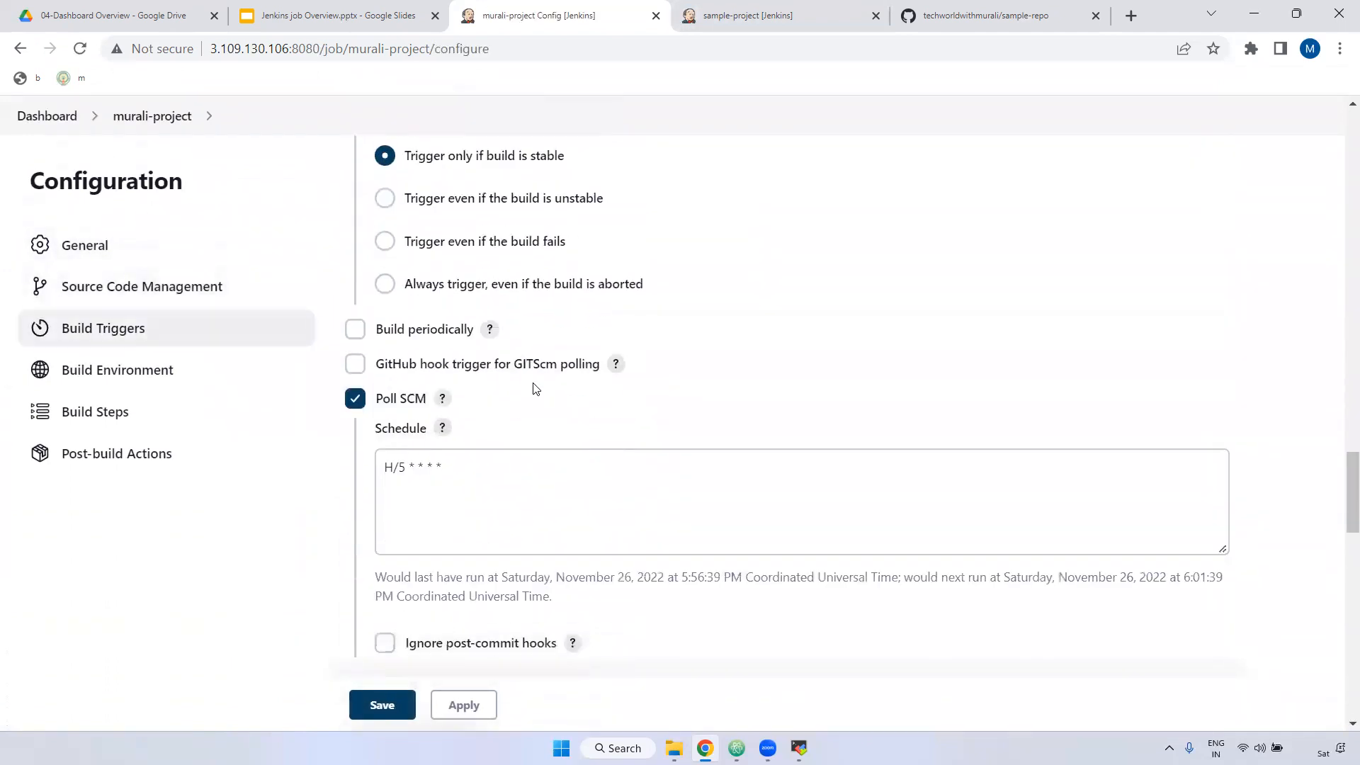
scroll(593, 383, "up", 8)
scroll(593, 383, "up", 15)
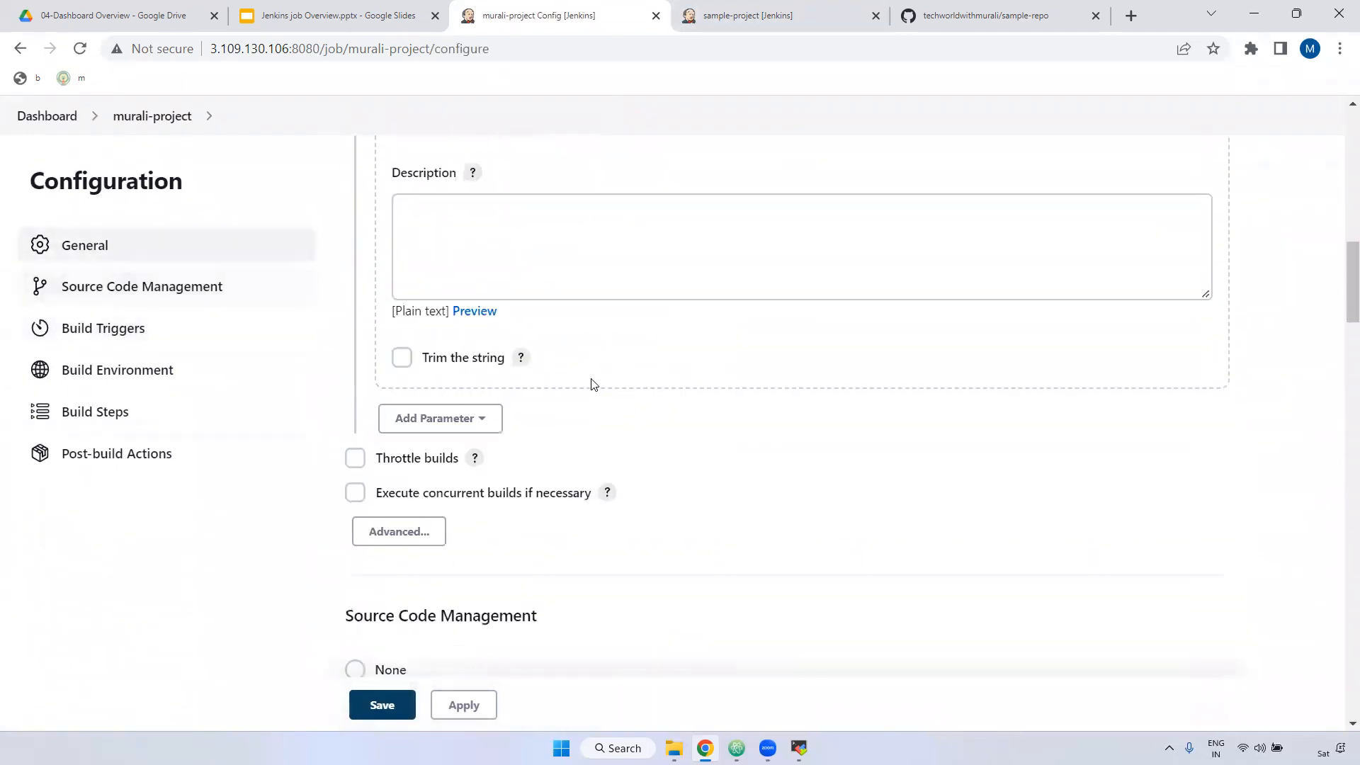
scroll(581, 390, "up", 5)
scroll(435, 379, "down", 4)
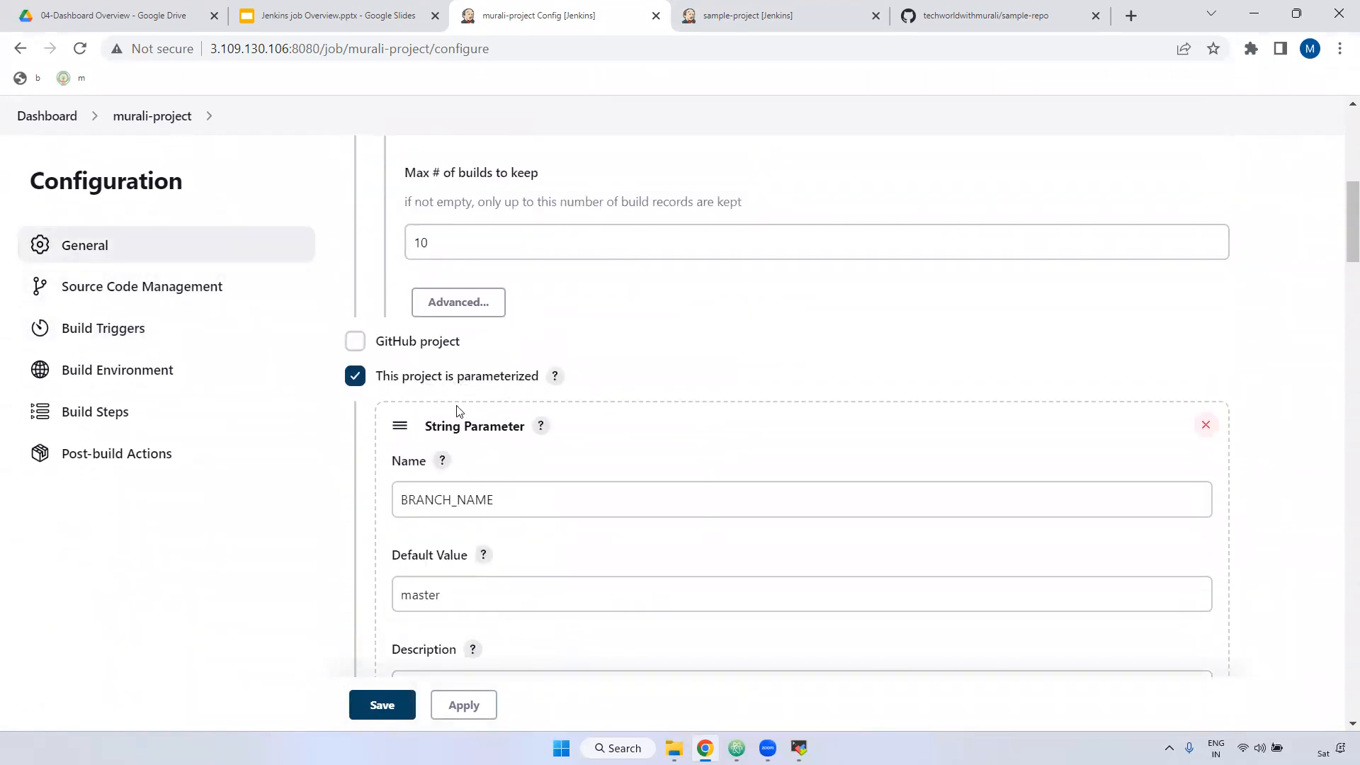
left_click_drag(496, 499, 390, 505)
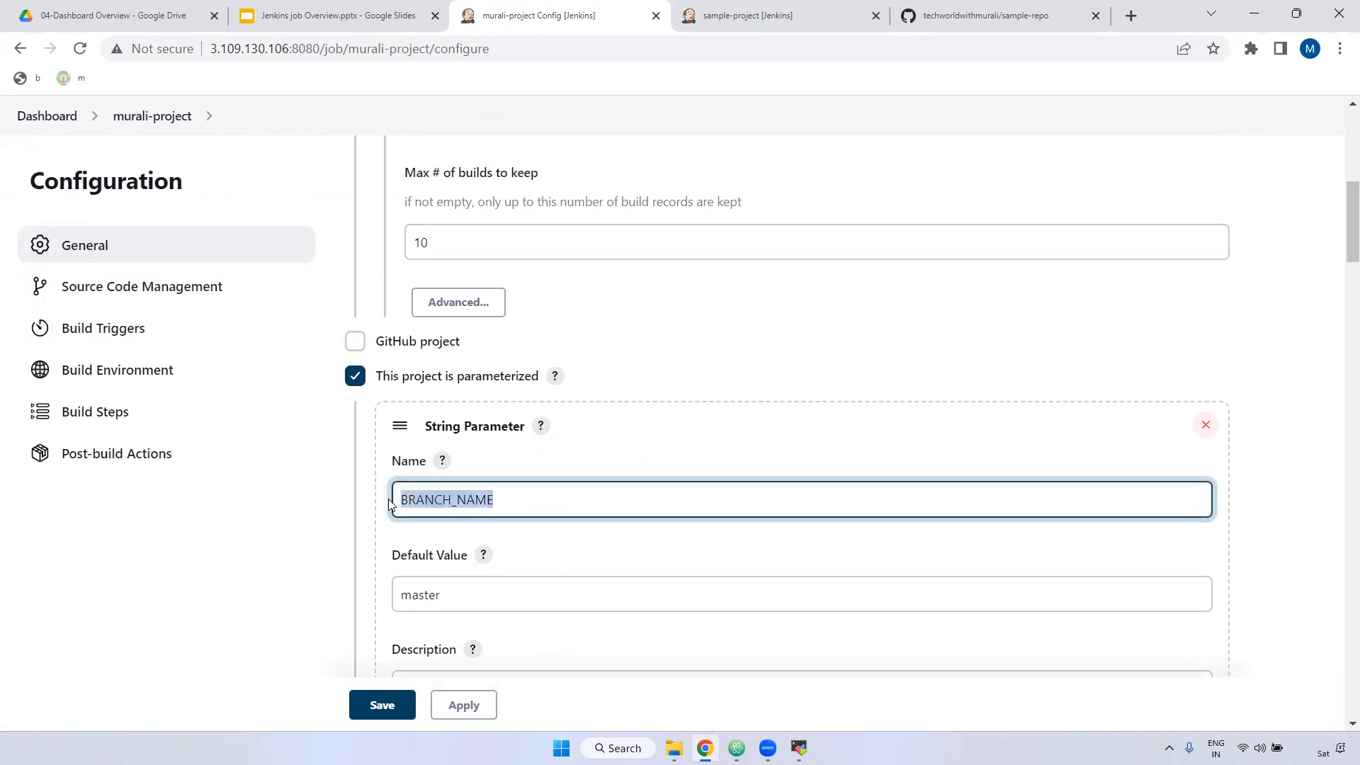
left_click_drag(446, 595, 350, 595)
Step: Check the $BRANCH_NAME branch specifier and save the configuration unchanged
scroll(623, 530, "down", 6)
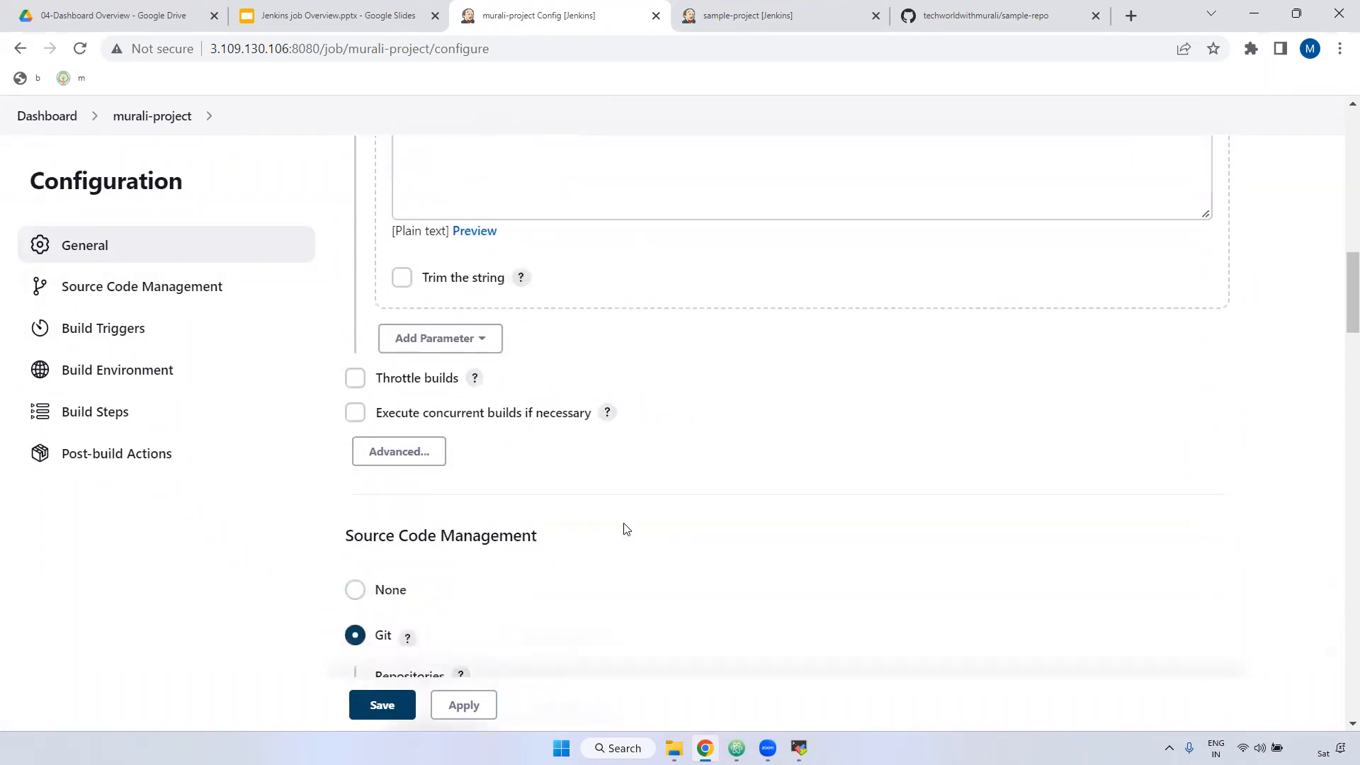
scroll(624, 530, "down", 12)
left_click_drag(408, 331, 501, 333)
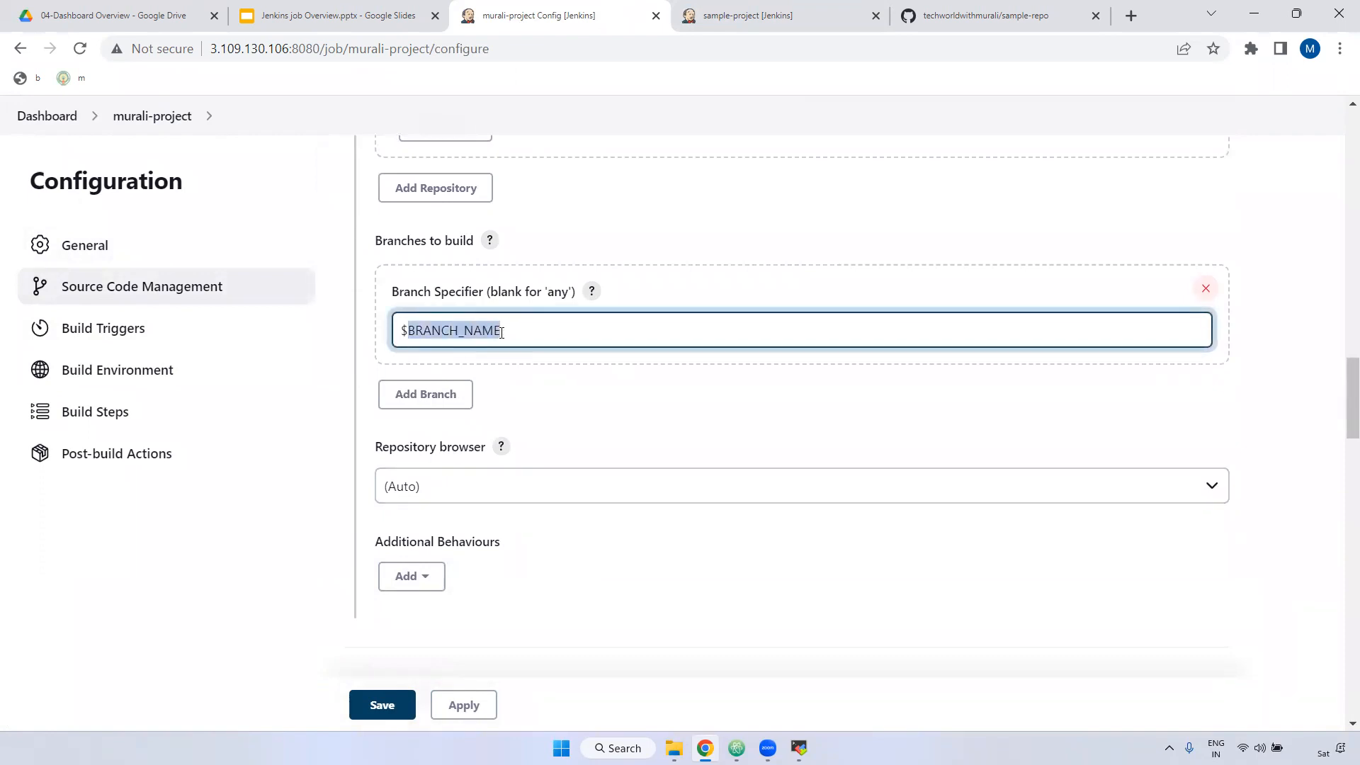
left_click_drag(502, 333, 370, 341)
scroll(493, 313, "up", 12)
scroll(522, 306, "down", 7)
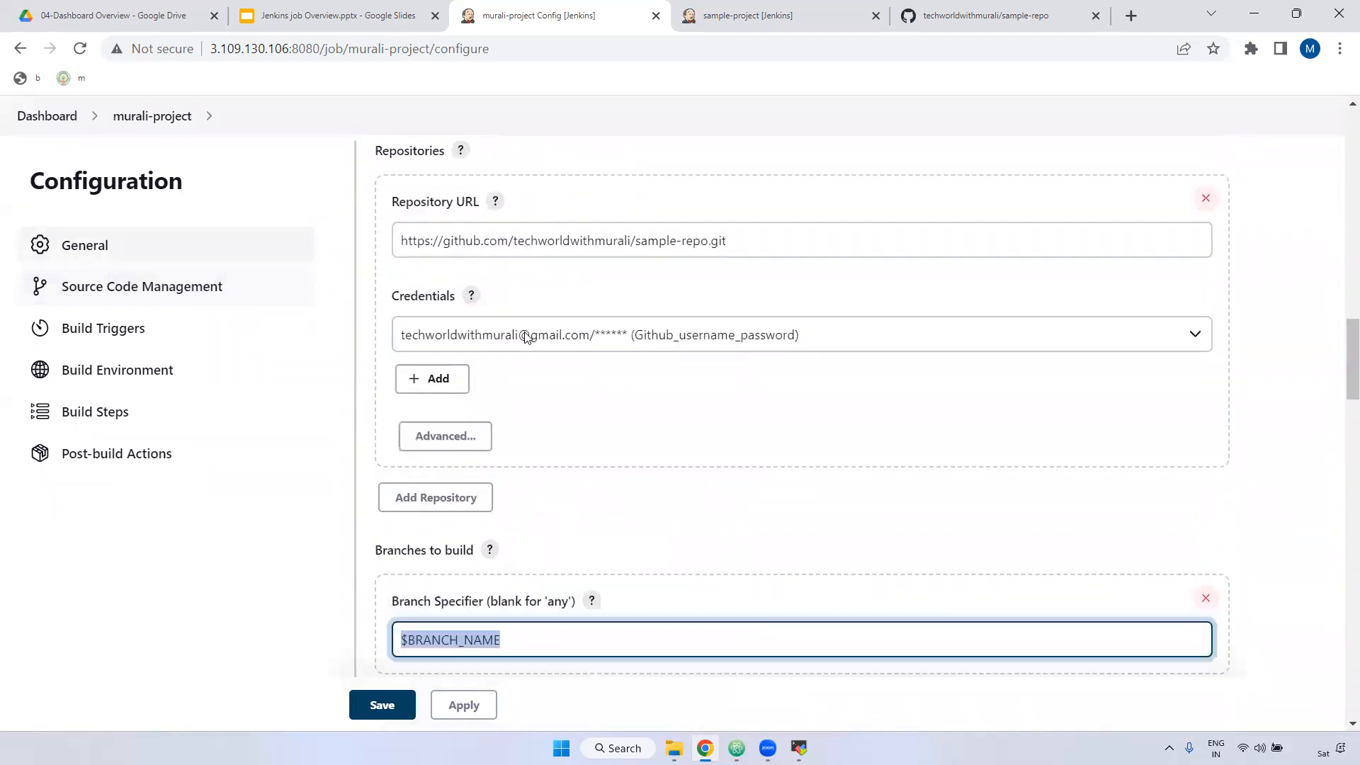
scroll(496, 397, "down", 3)
double_click(433, 425)
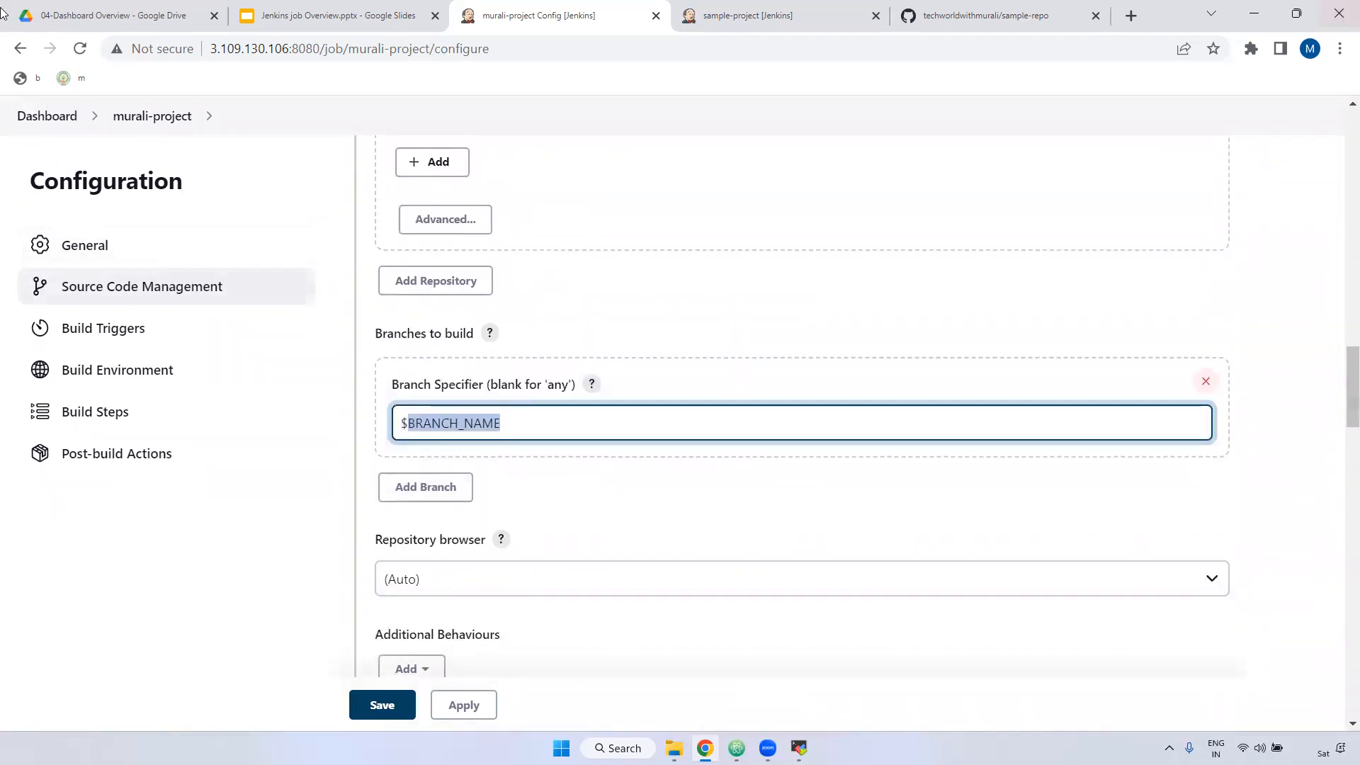
scroll(524, 489, "down", 3)
left_click(383, 705)
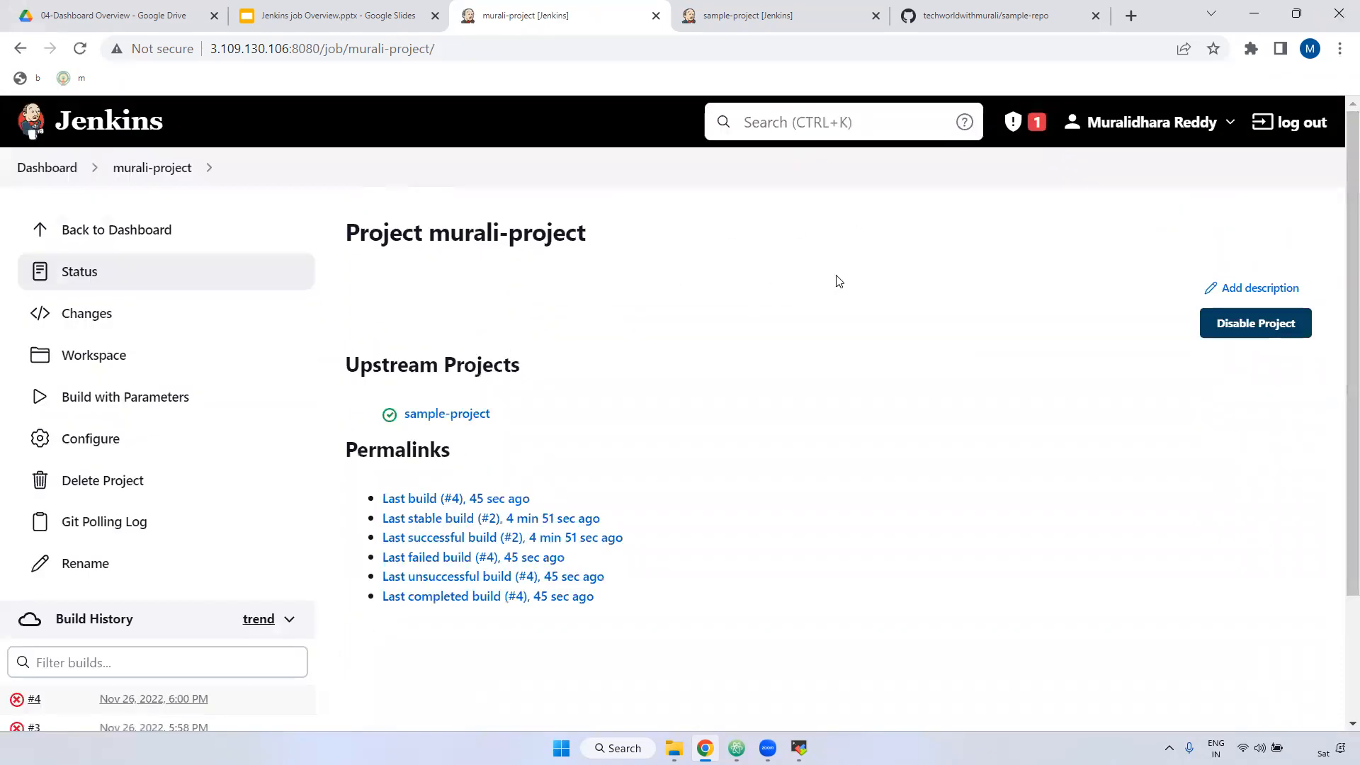
Step: Save 'This demo' as murali-project's description, then disable the project
left_click(1238, 292)
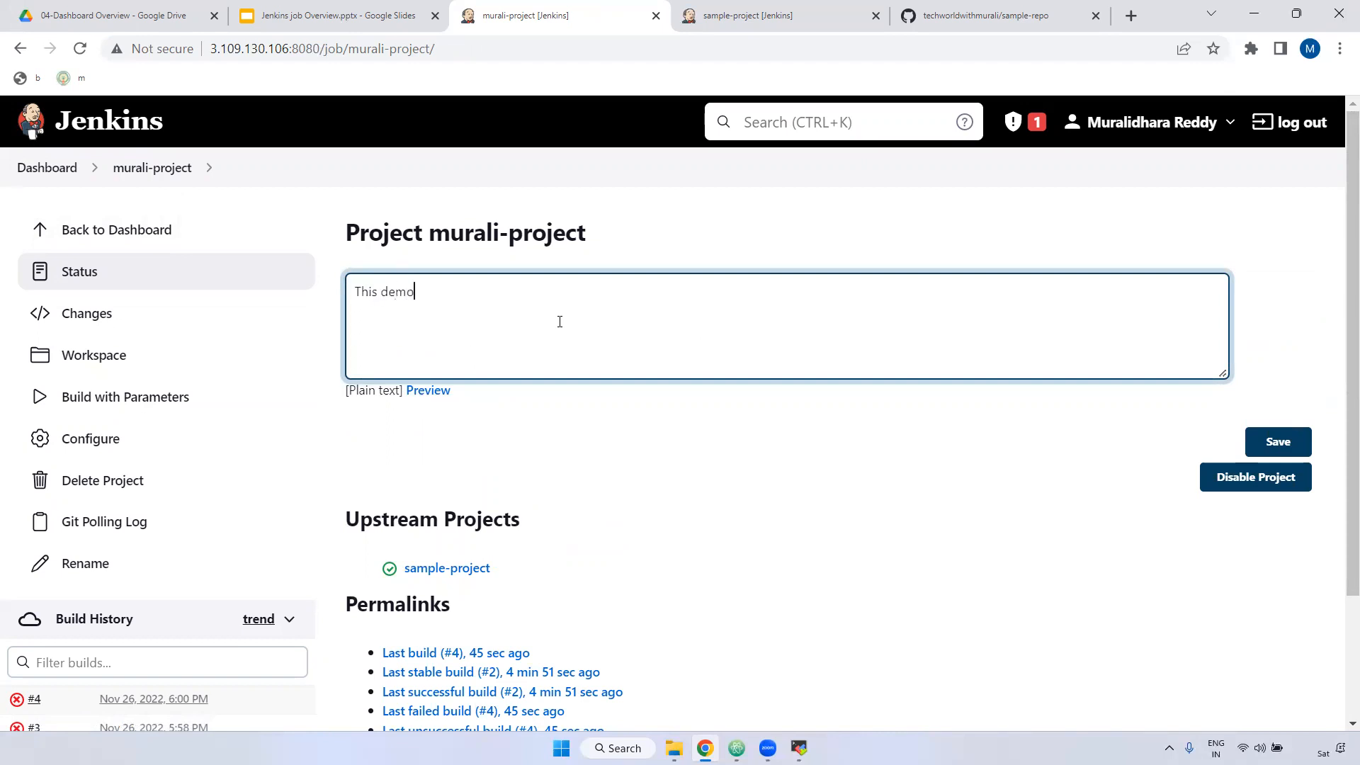
left_click(1269, 442)
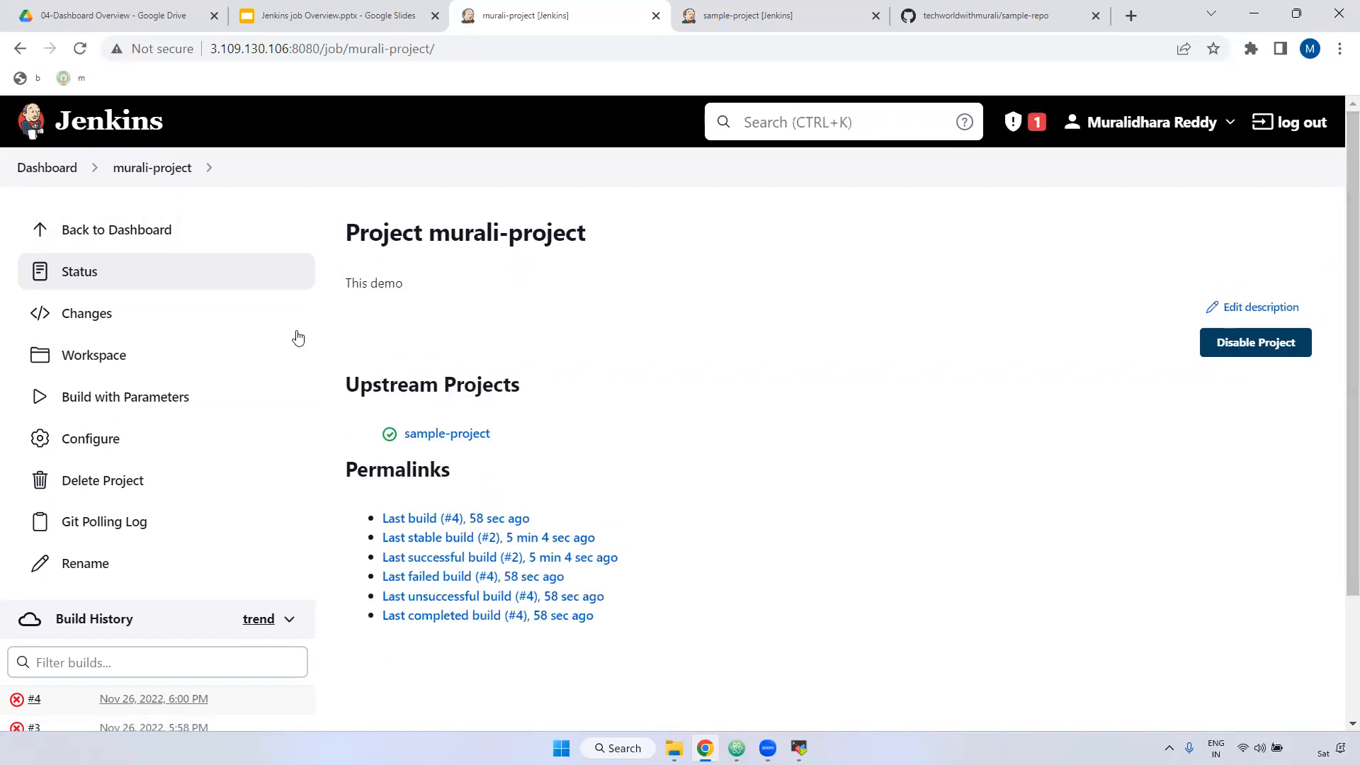
triple_click(375, 284)
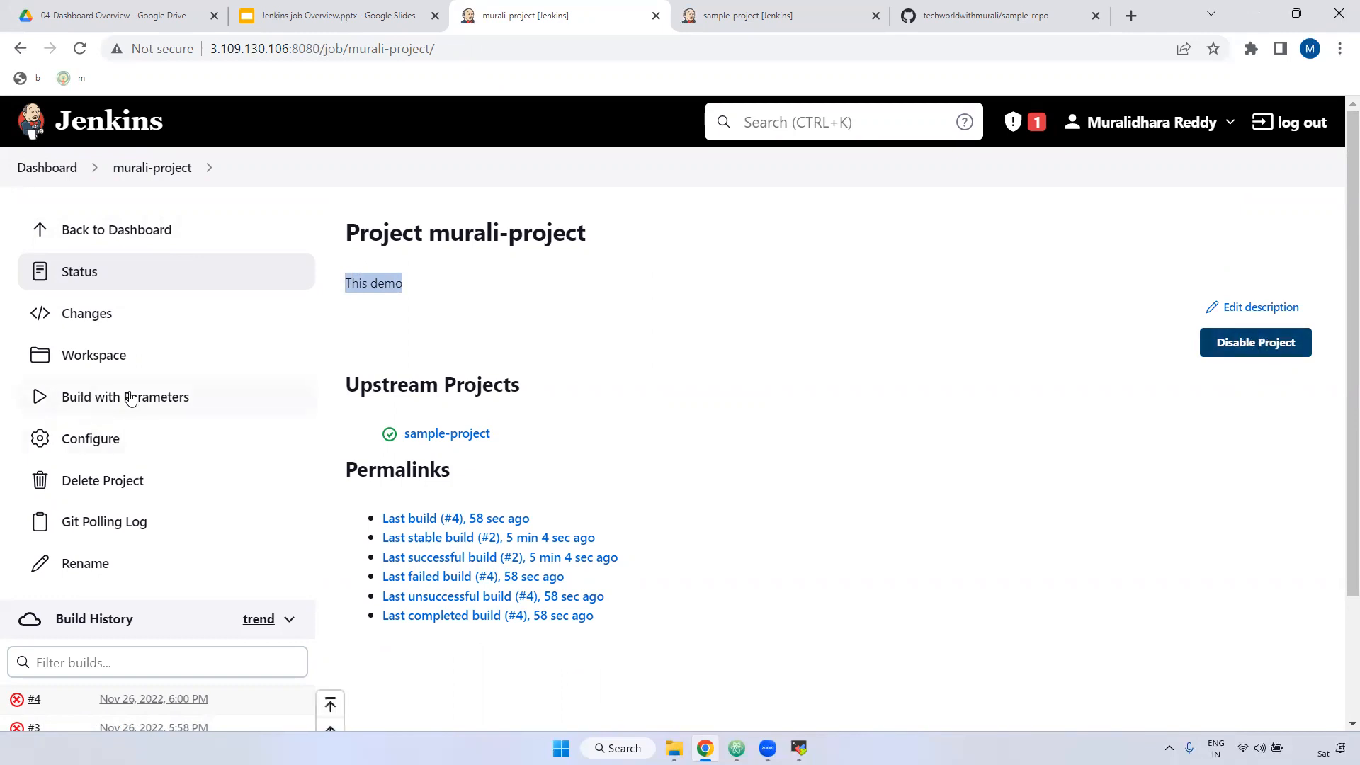
left_click(1252, 354)
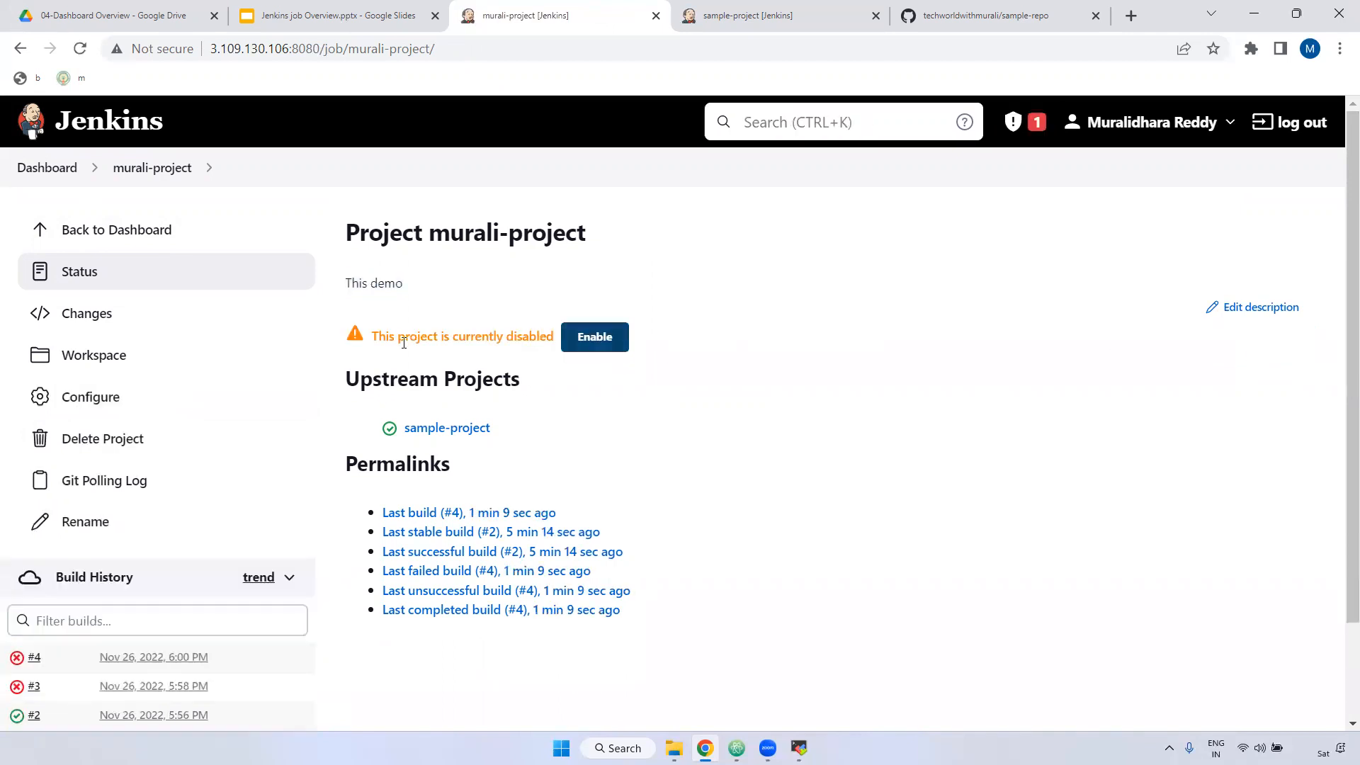
Step: Re-enable murali-project and view its workspace files (.git, devops, m1–m6)
left_click_drag(376, 341, 555, 339)
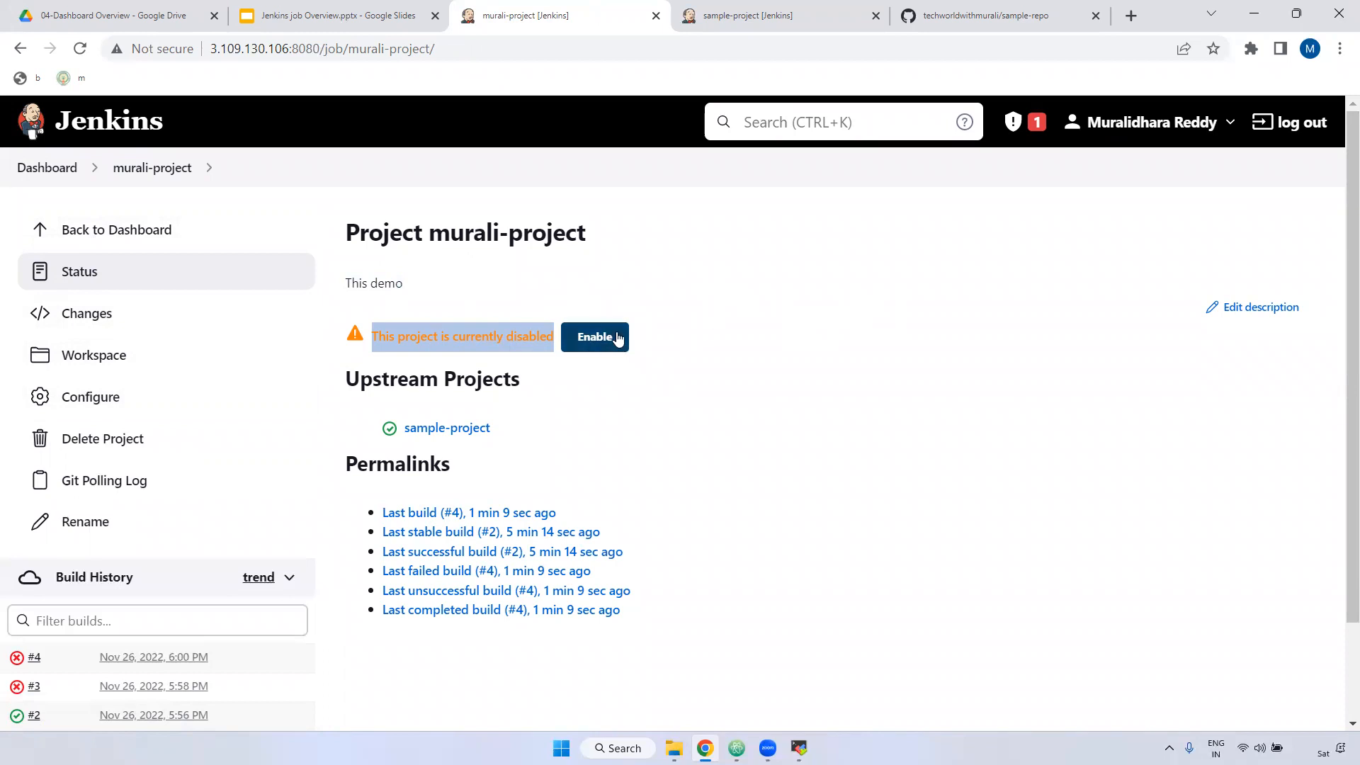
left_click(601, 340)
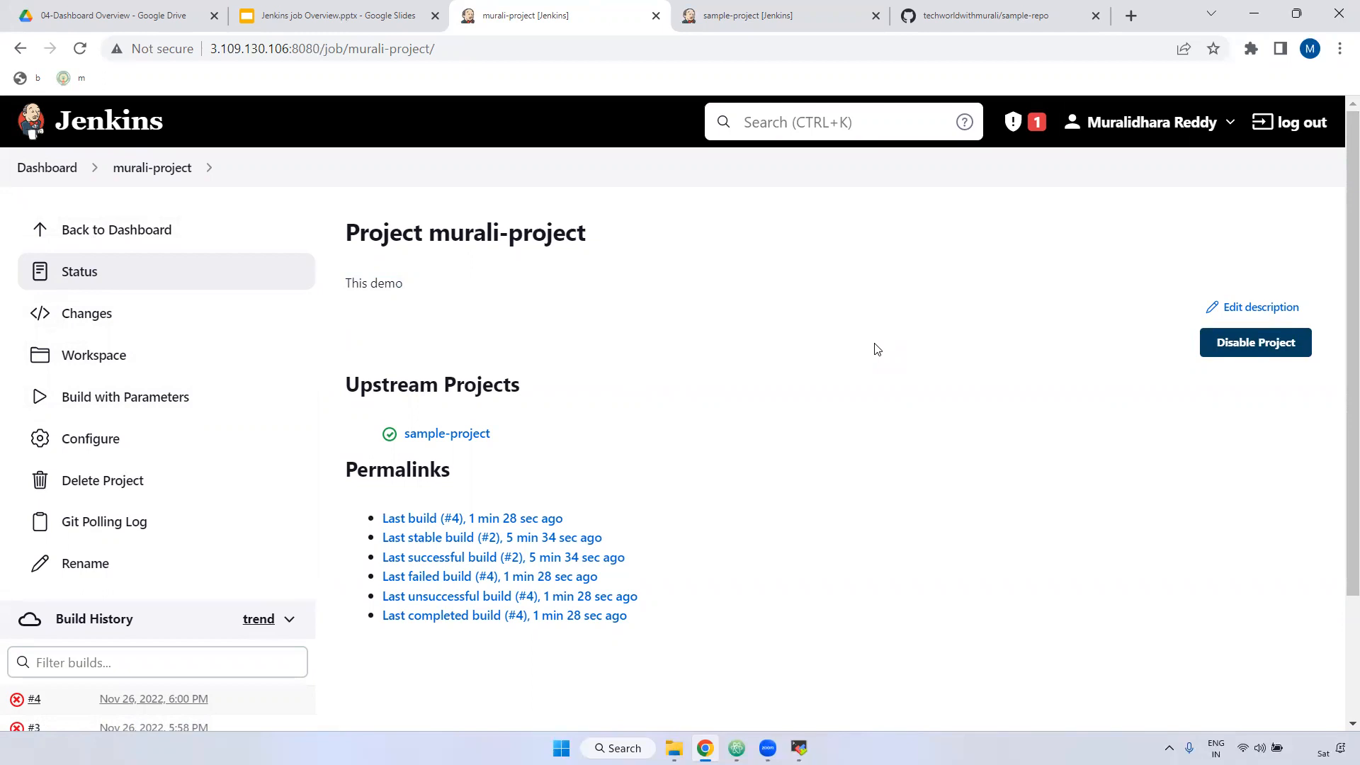
left_click(1237, 346)
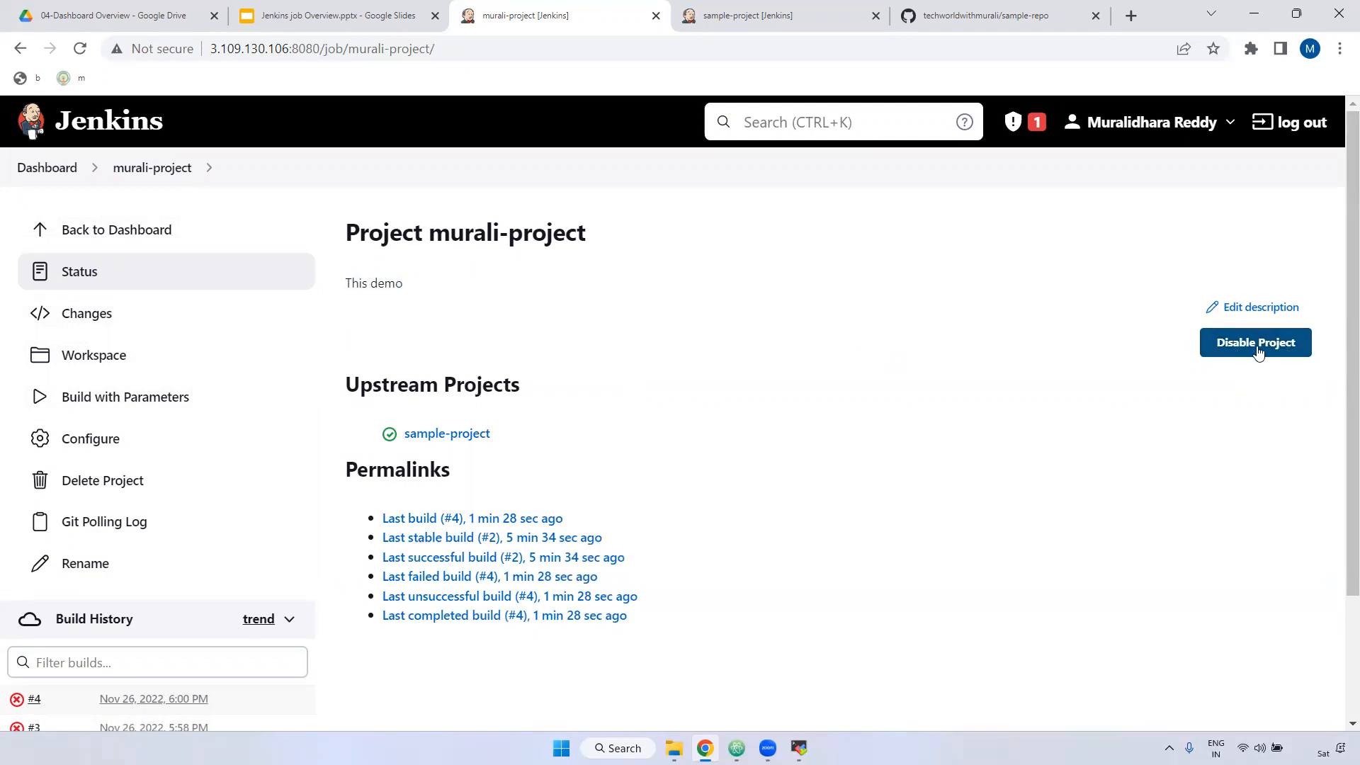
left_click(106, 356)
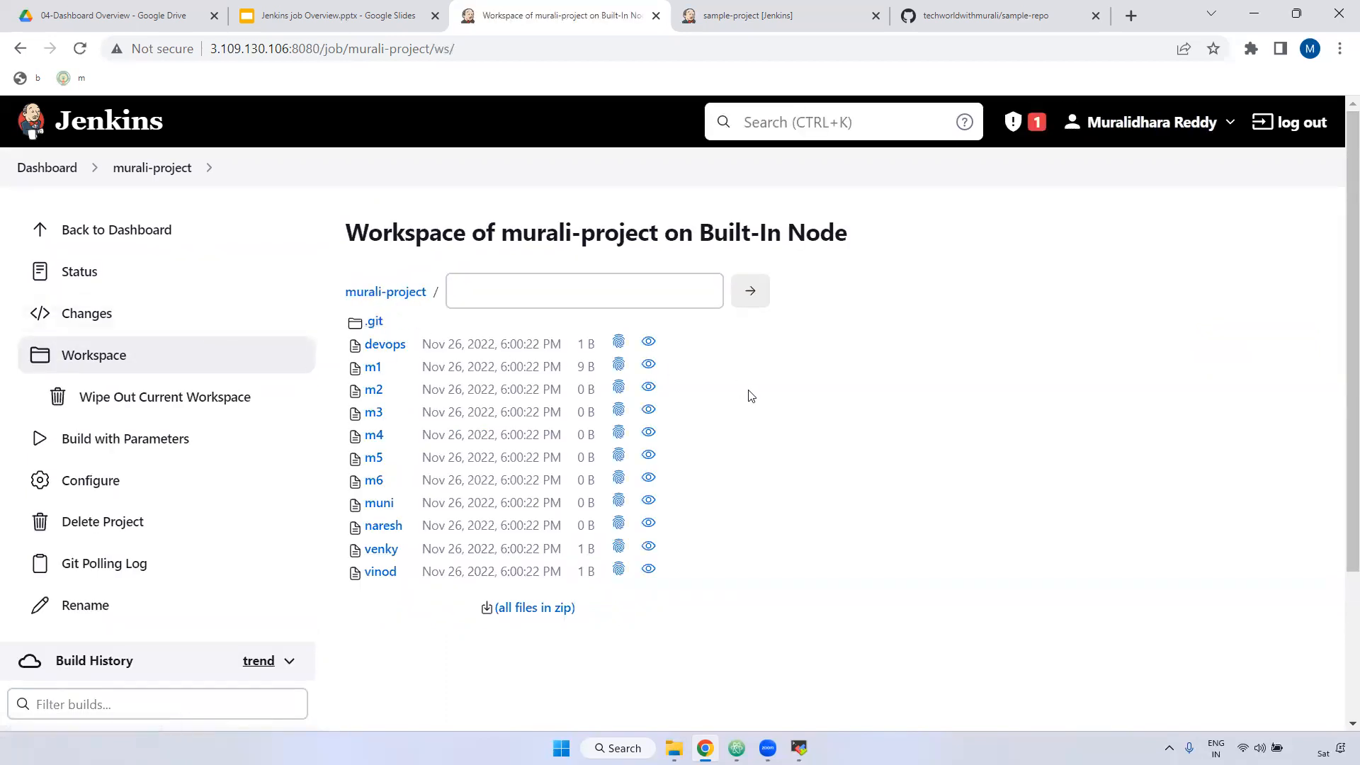
Step: Run ll on the server to list the Jenkins workspace folders, including murali-project
left_click(971, 19)
left_click(530, 21)
left_click(799, 748)
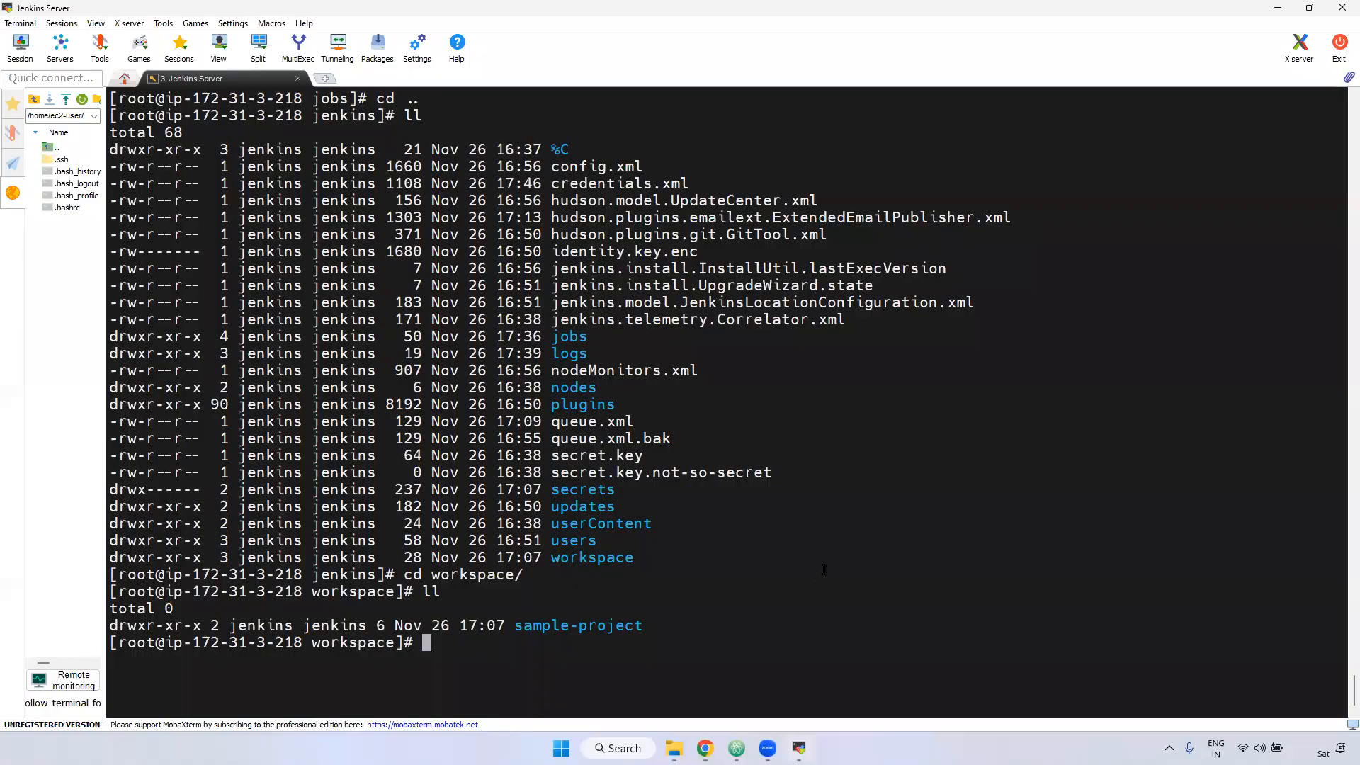
type("ll")
key("Return")
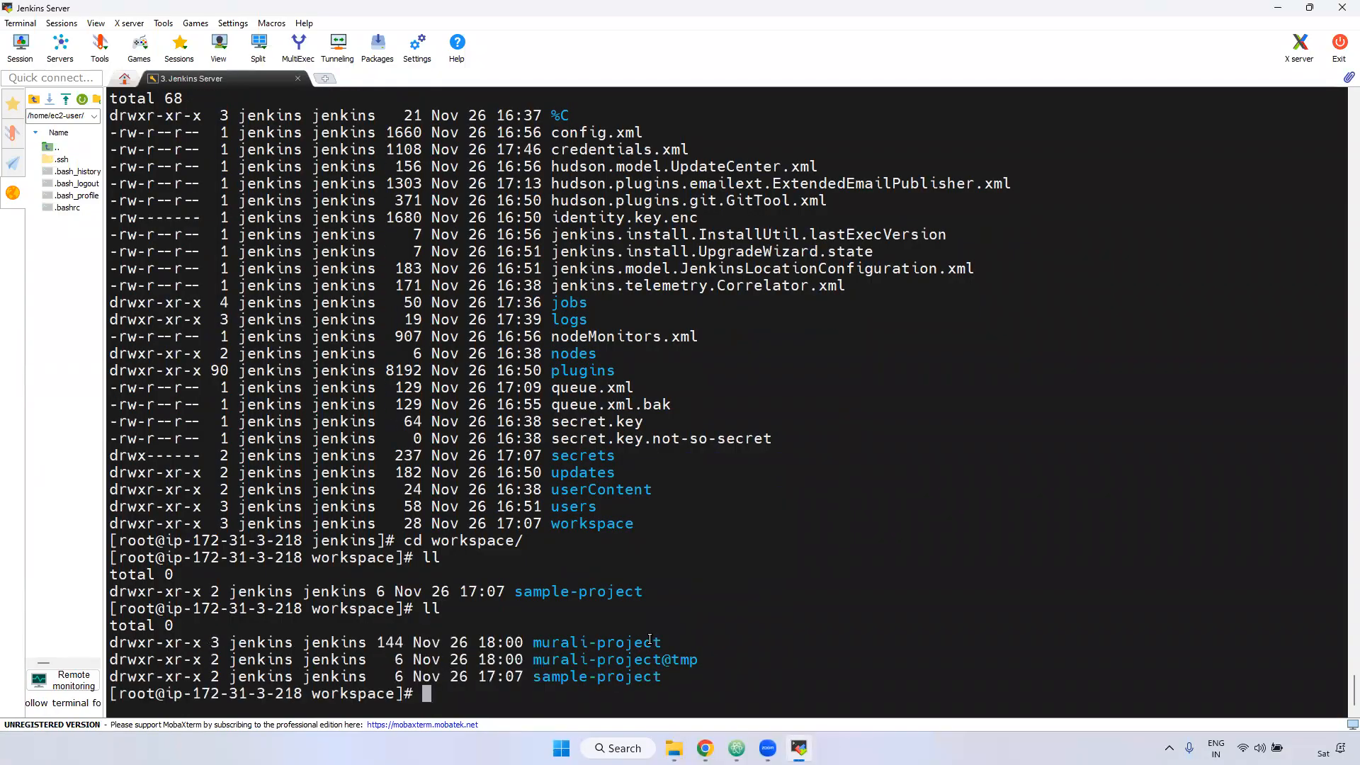
left_click_drag(539, 648, 663, 648)
Step: cd into murali-project and list its files with ll to compare with the GitHub sample-repo
type("cd mu")
key("Tab")
key("Return")
type("ll")
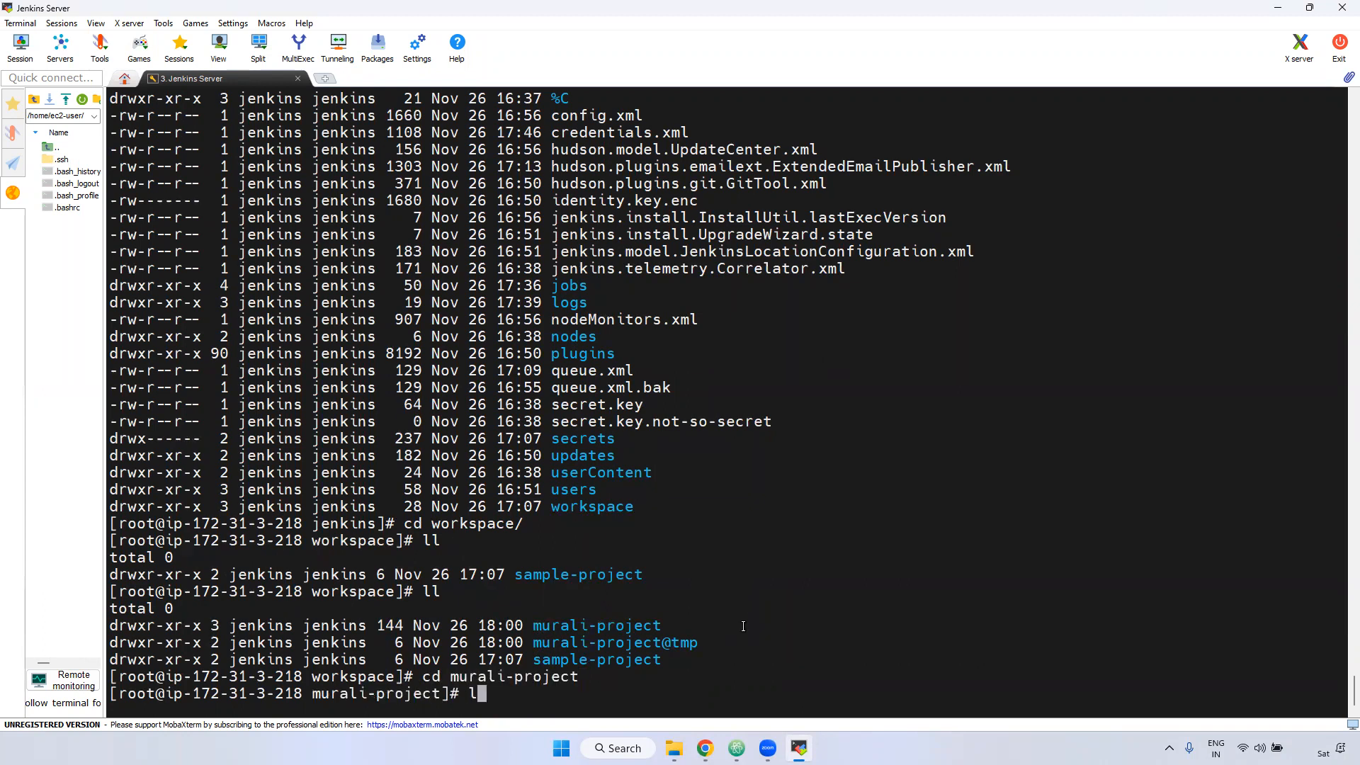
key("Return")
left_click_drag(519, 506, 555, 685)
key("alt+Tab")
left_click(986, 16)
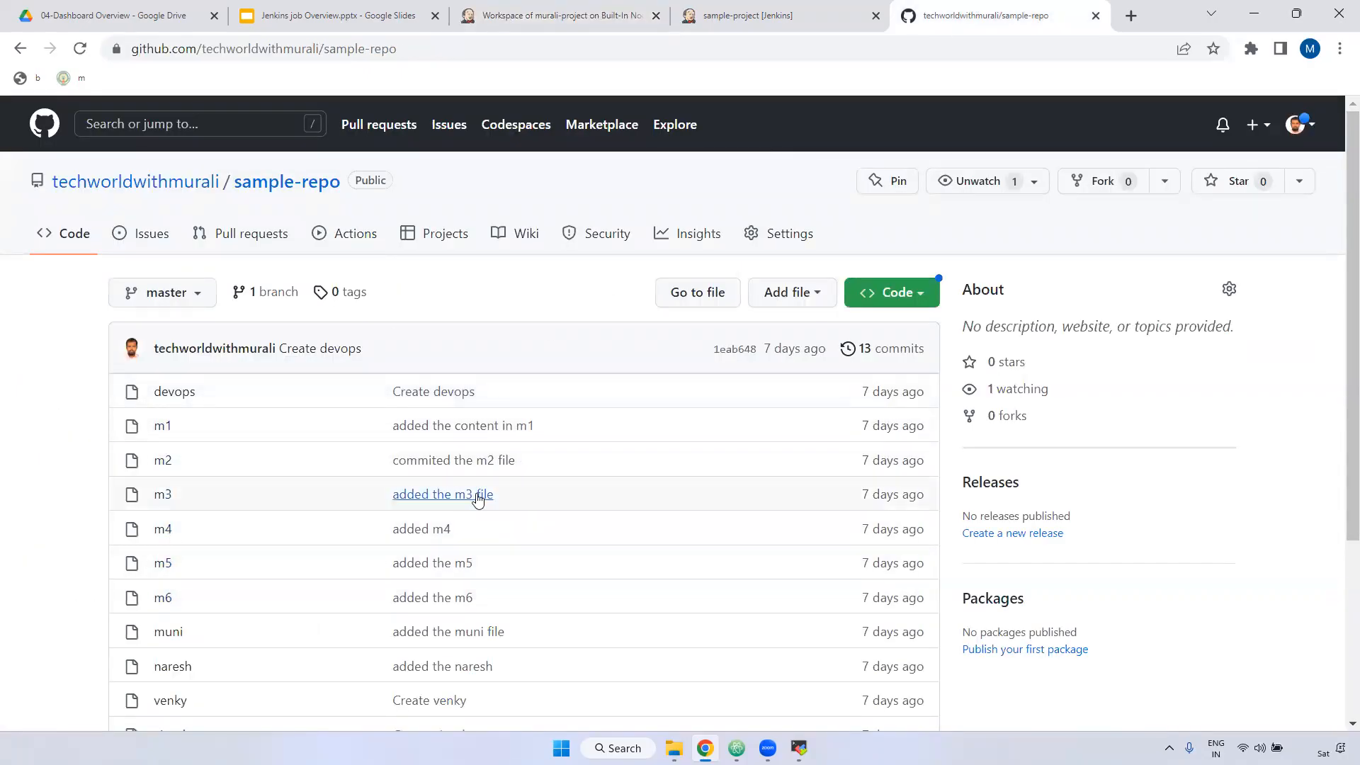
Step: Compare sample-repo with the workspace, then request deletion of murali-project in Jenkins
key("alt+Tab")
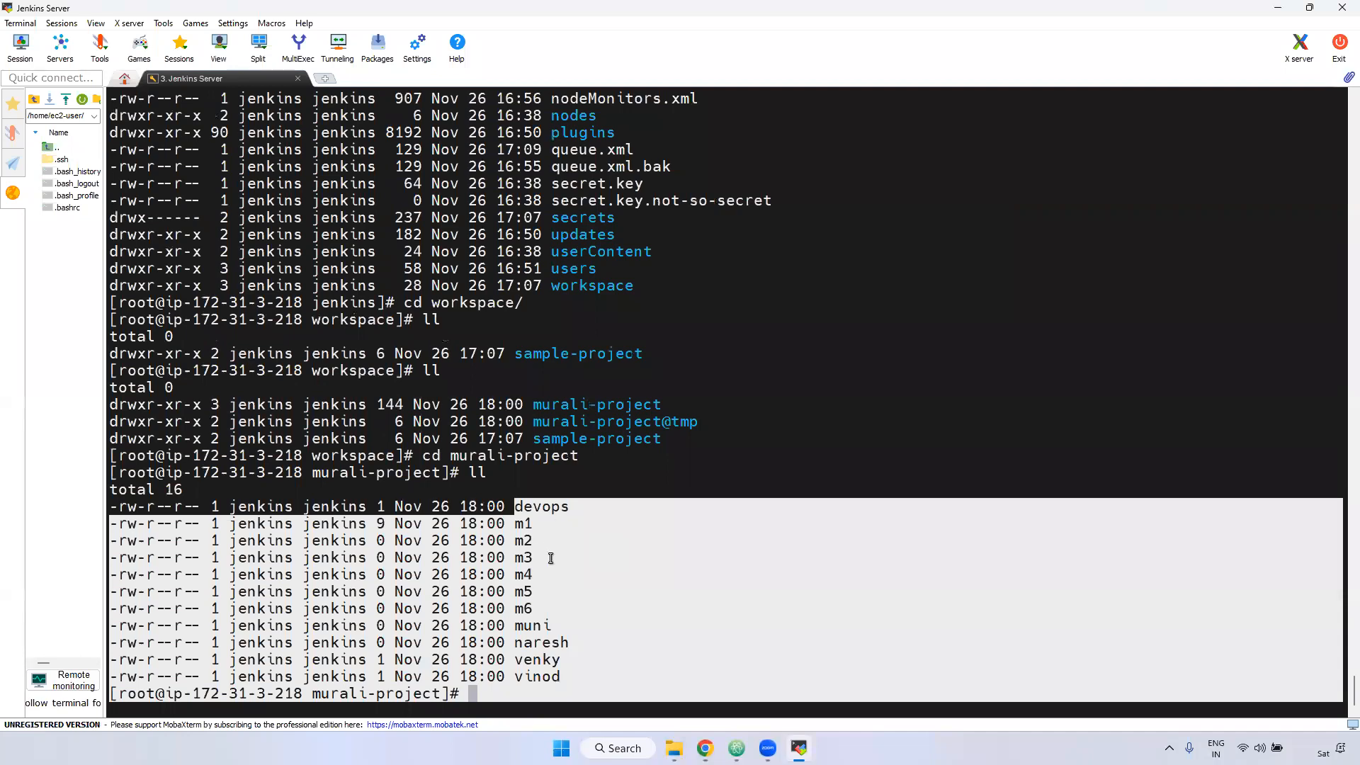
left_click(705, 748)
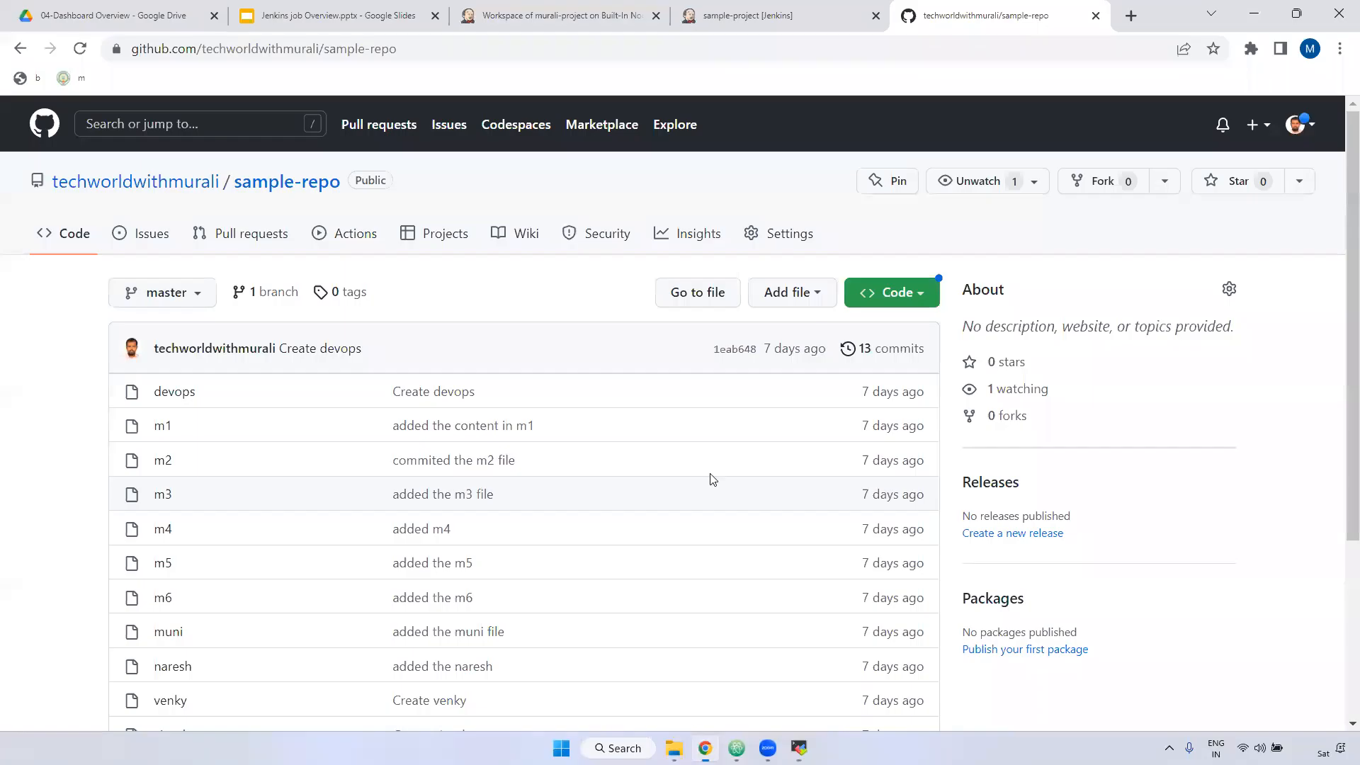
left_click(560, 16)
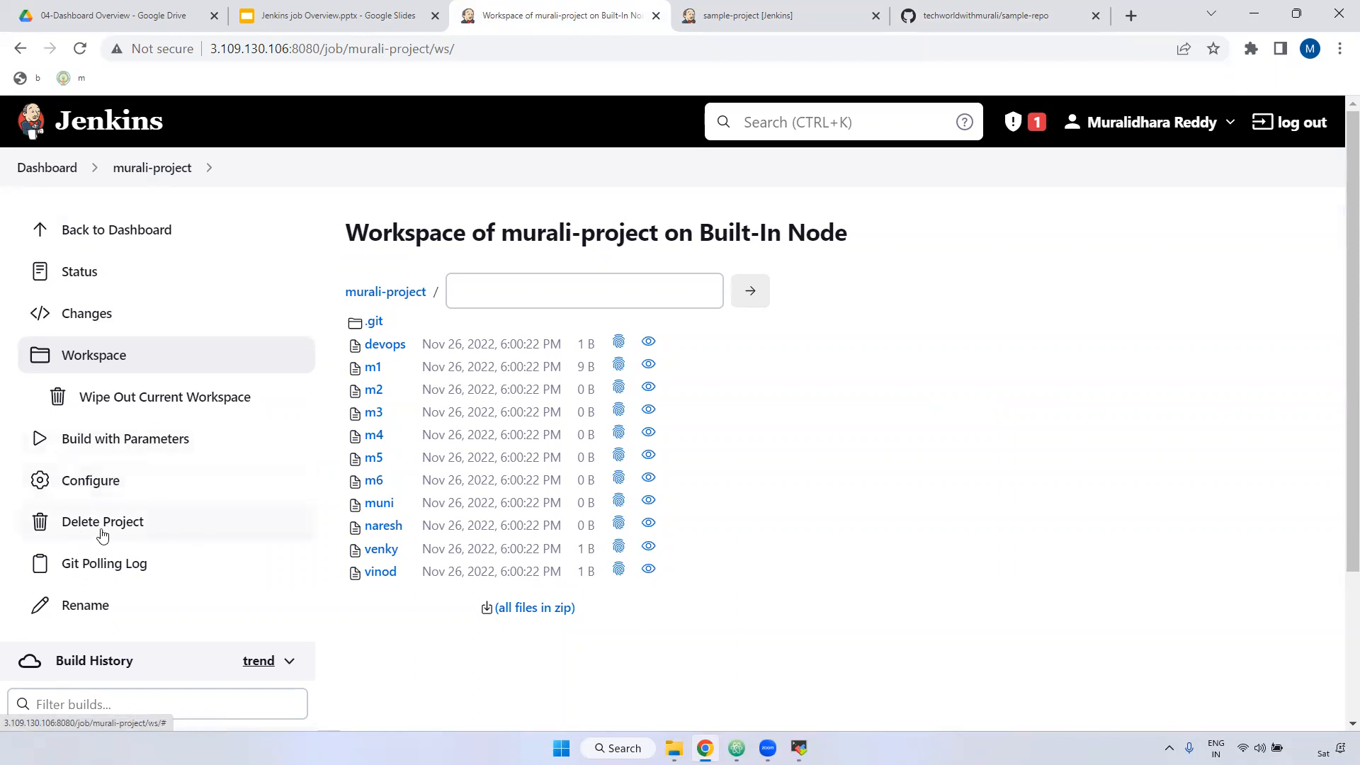
left_click(135, 533)
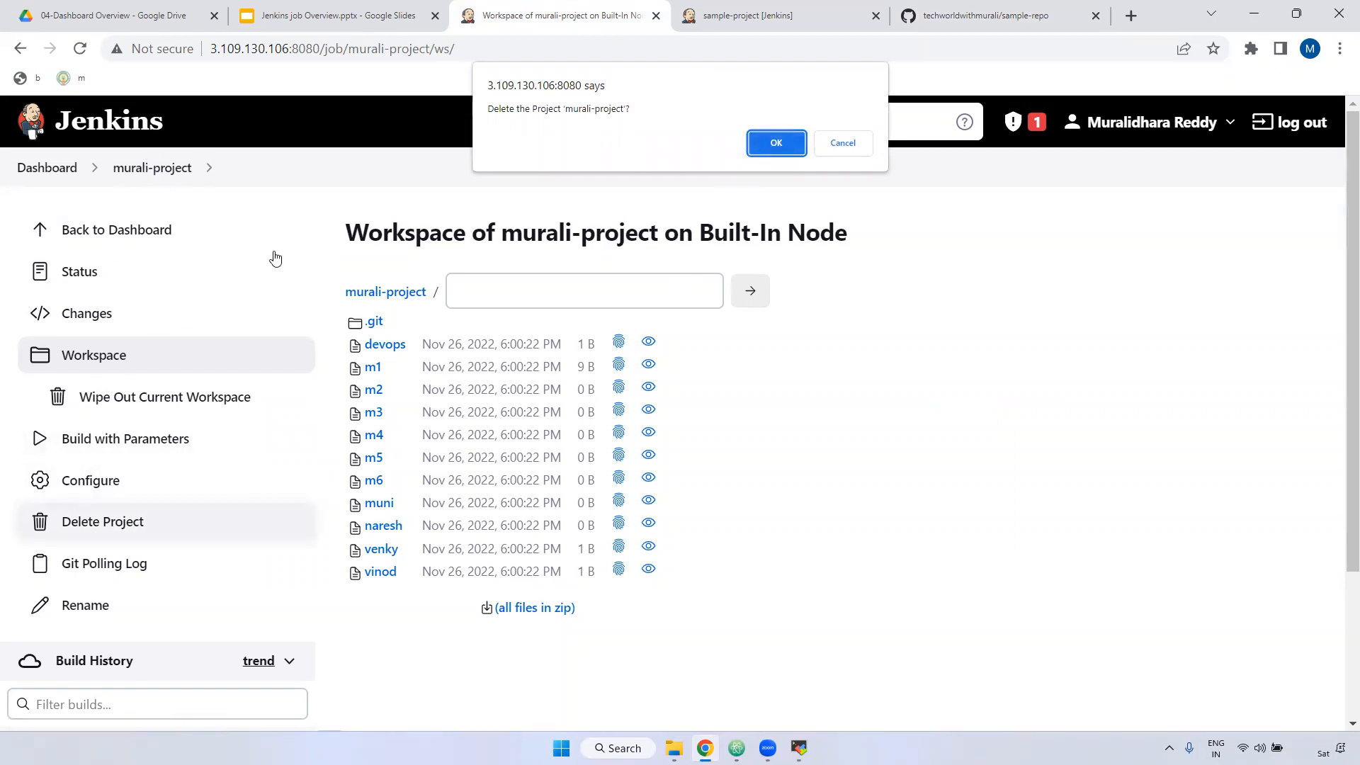
Step: Cancel the deletion and rename the project to murali-project-new
left_click(842, 145)
scroll(117, 474, "down", 3)
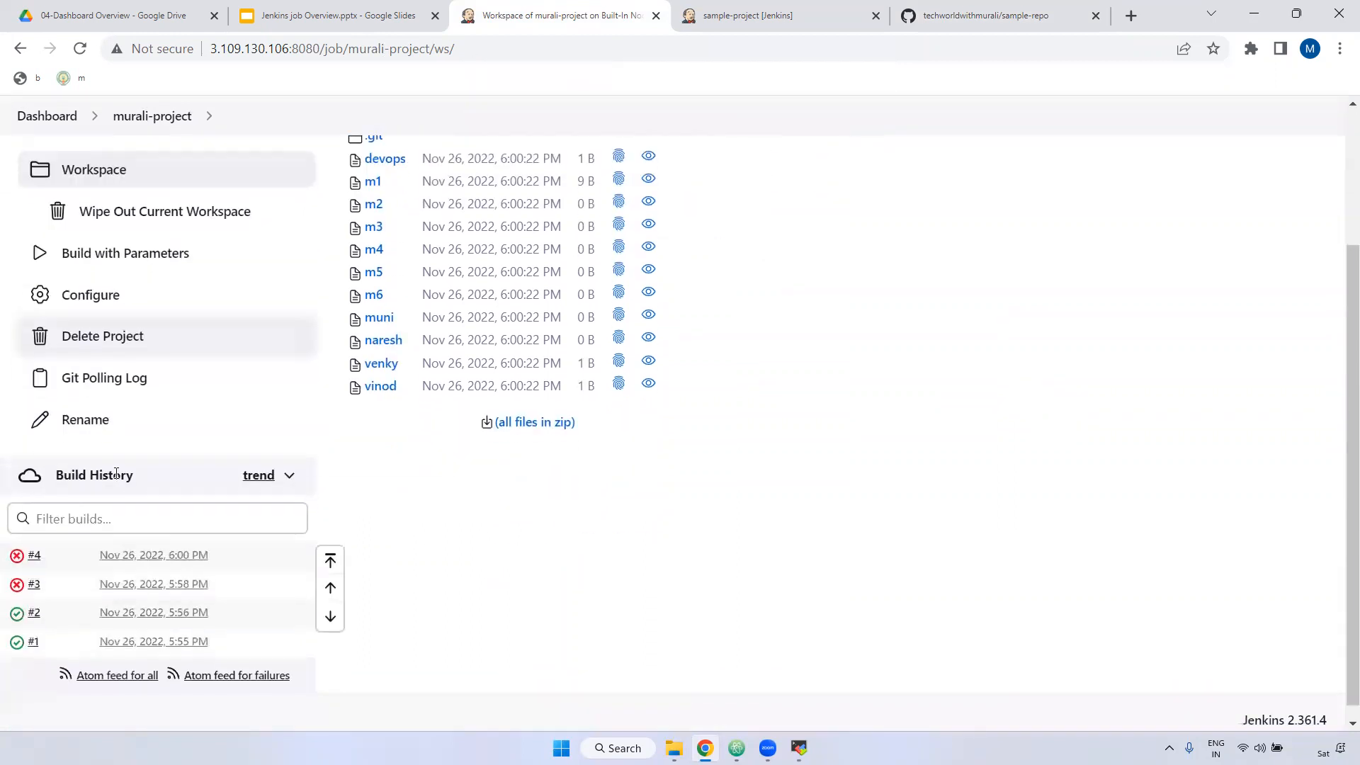
left_click(85, 421)
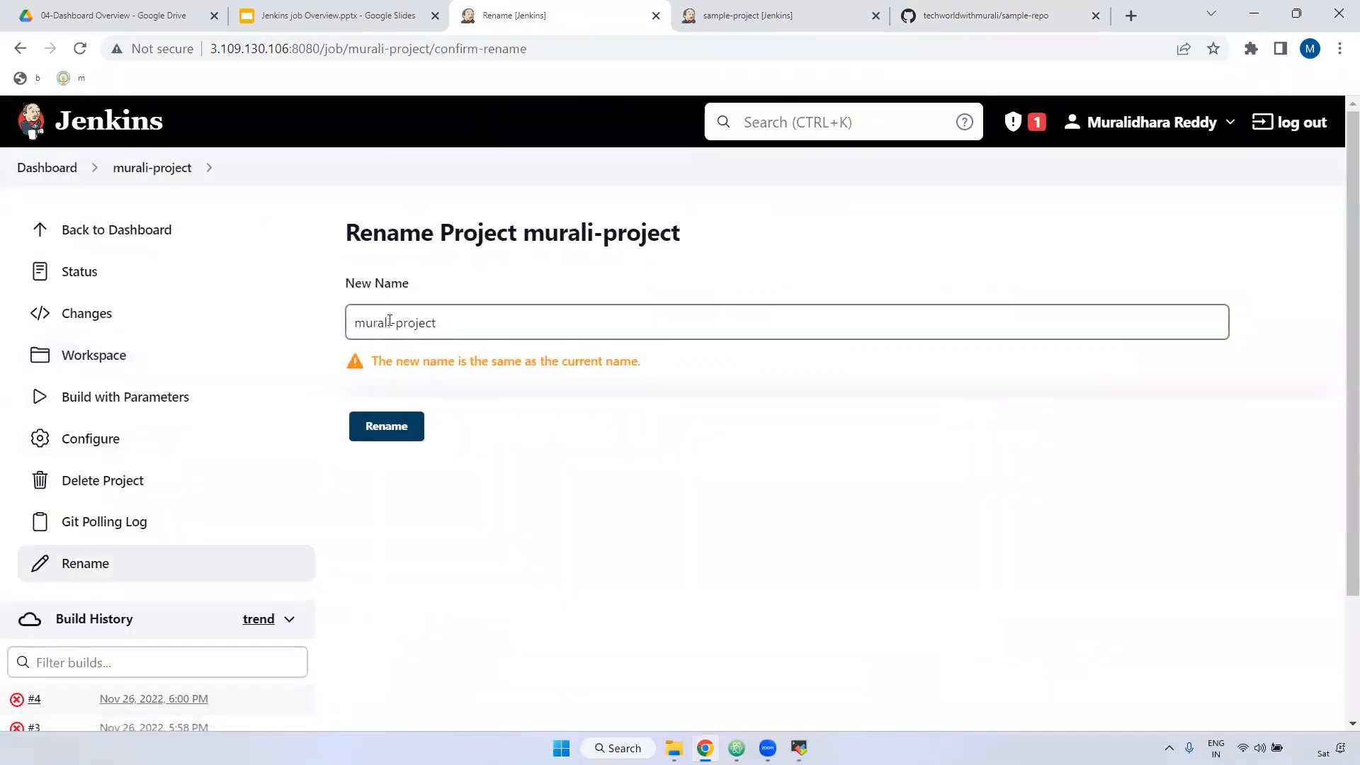
left_click(476, 325)
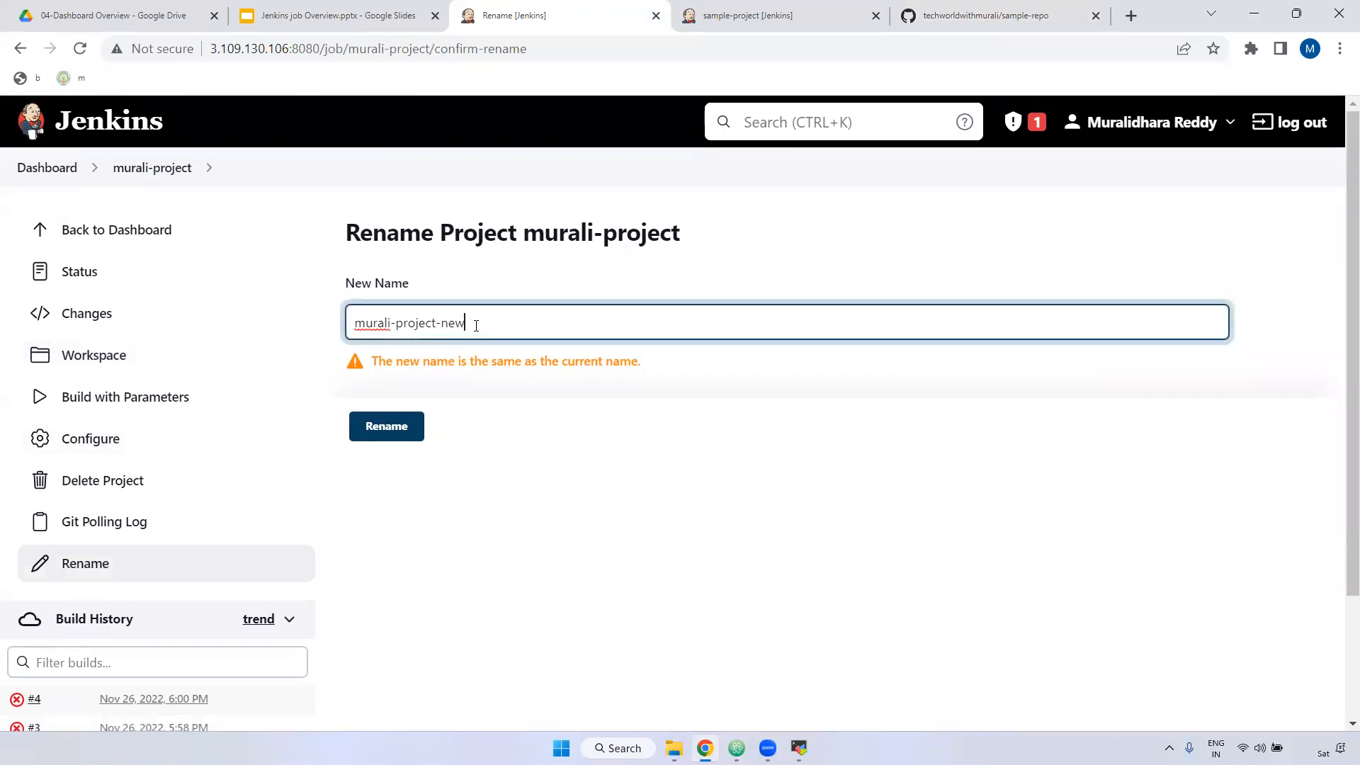
left_click(378, 423)
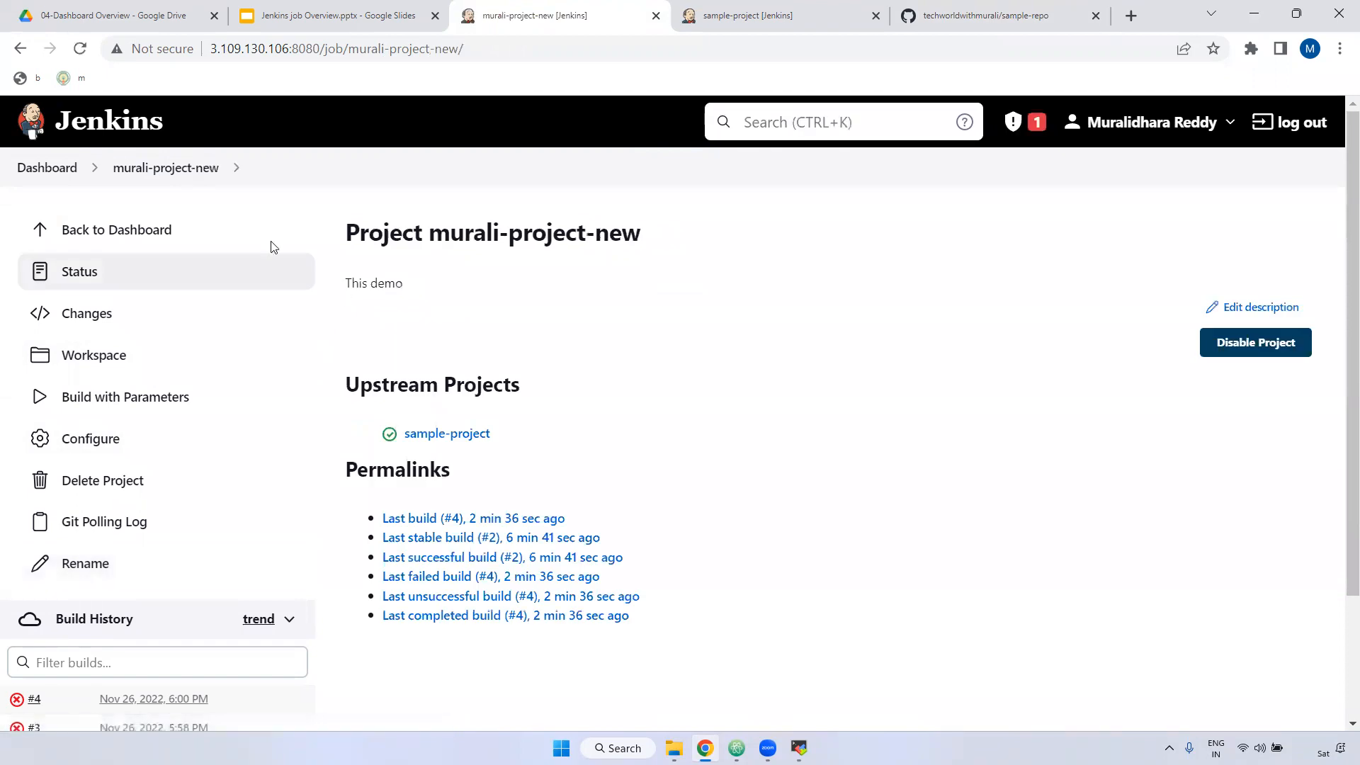
left_click_drag(349, 48, 464, 48)
scroll(330, 395, "down", 2)
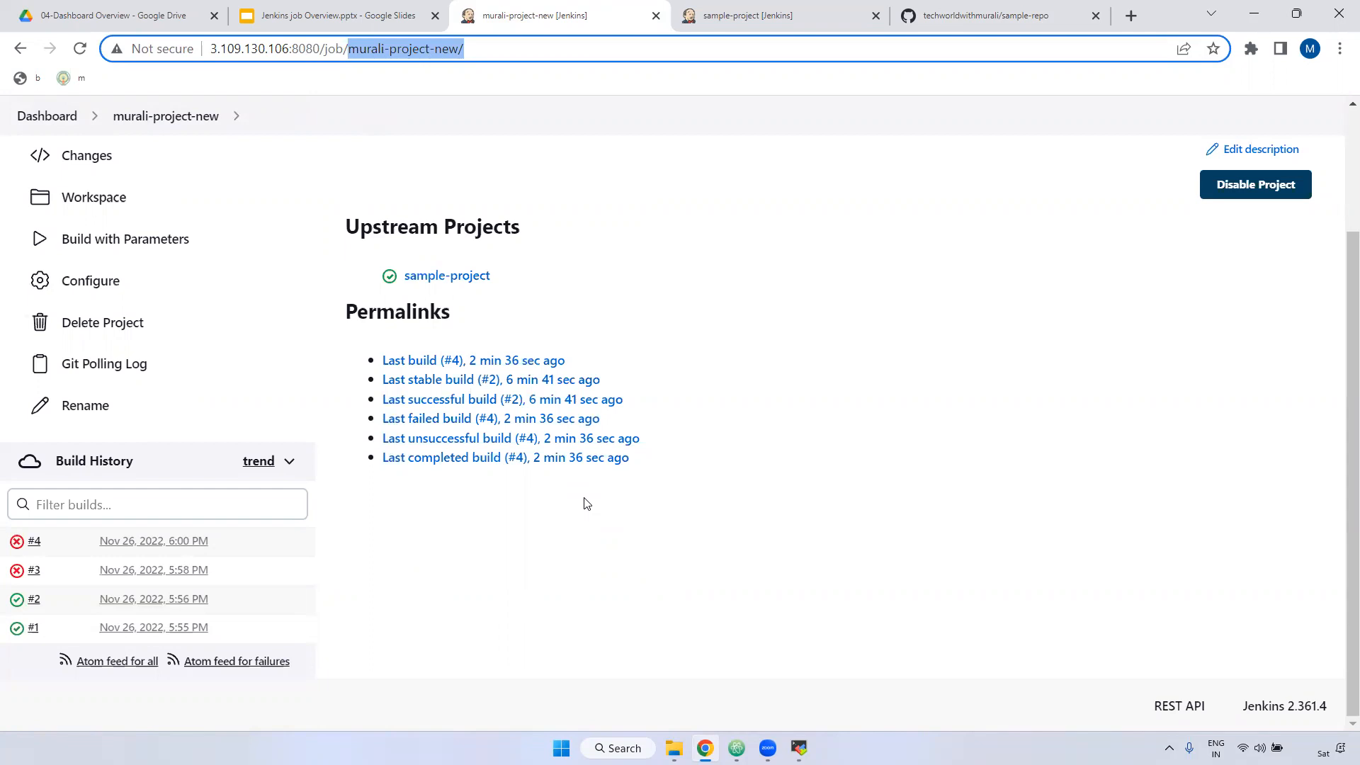
Step: Start build #5 of murali-project-new with its default parameters
scroll(503, 453, "up", 2)
scroll(425, 397, "down", 2)
left_click(170, 239)
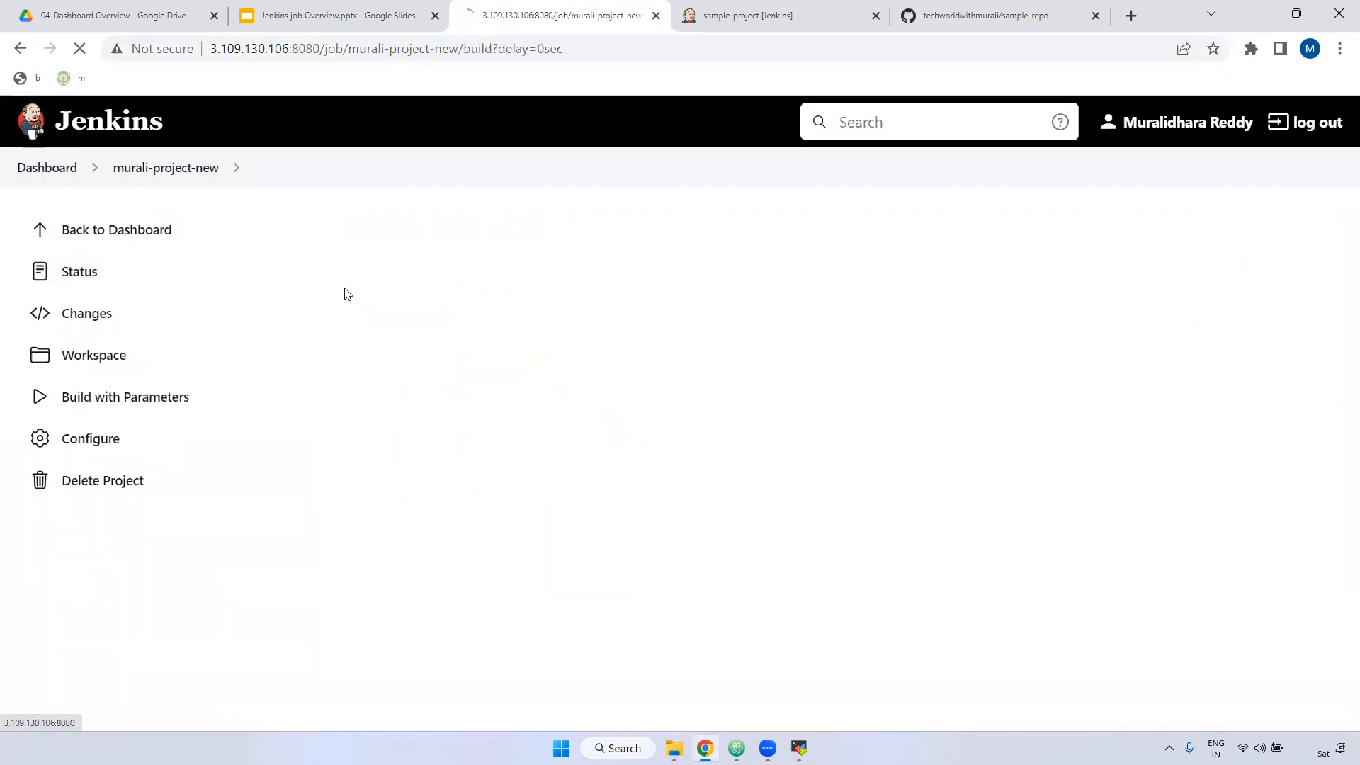
left_click(373, 416)
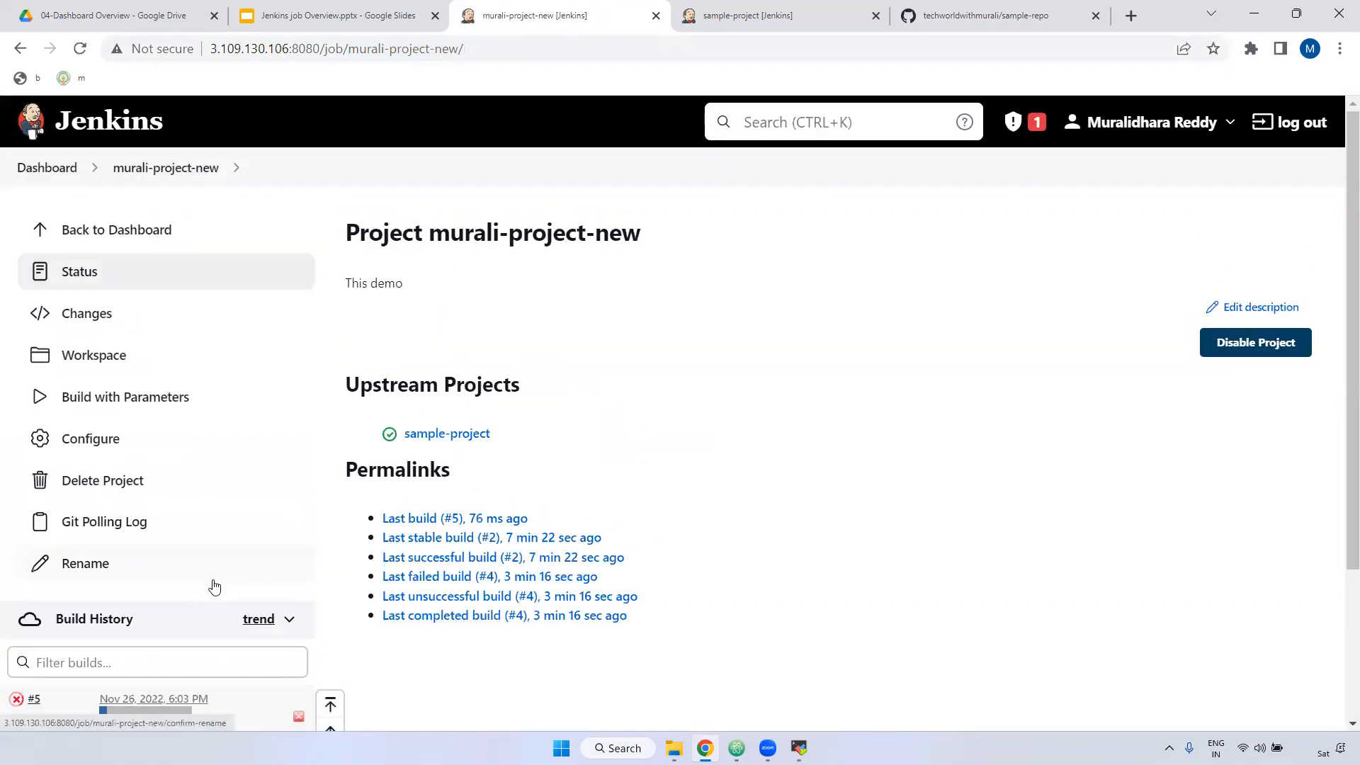
Step: Abort running build #5, confirm it, and reload to see it recorded as failed
scroll(215, 587, "down", 1)
left_click(298, 624)
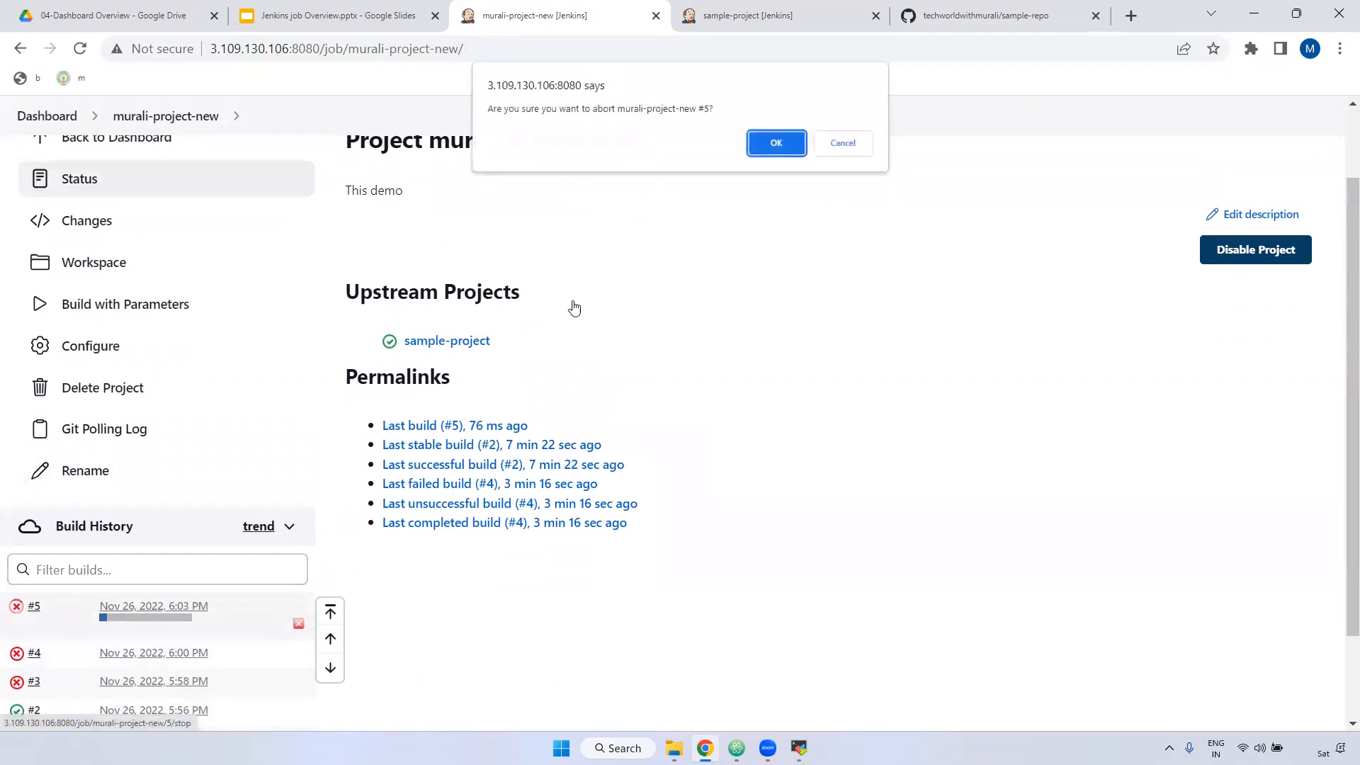
left_click(776, 143)
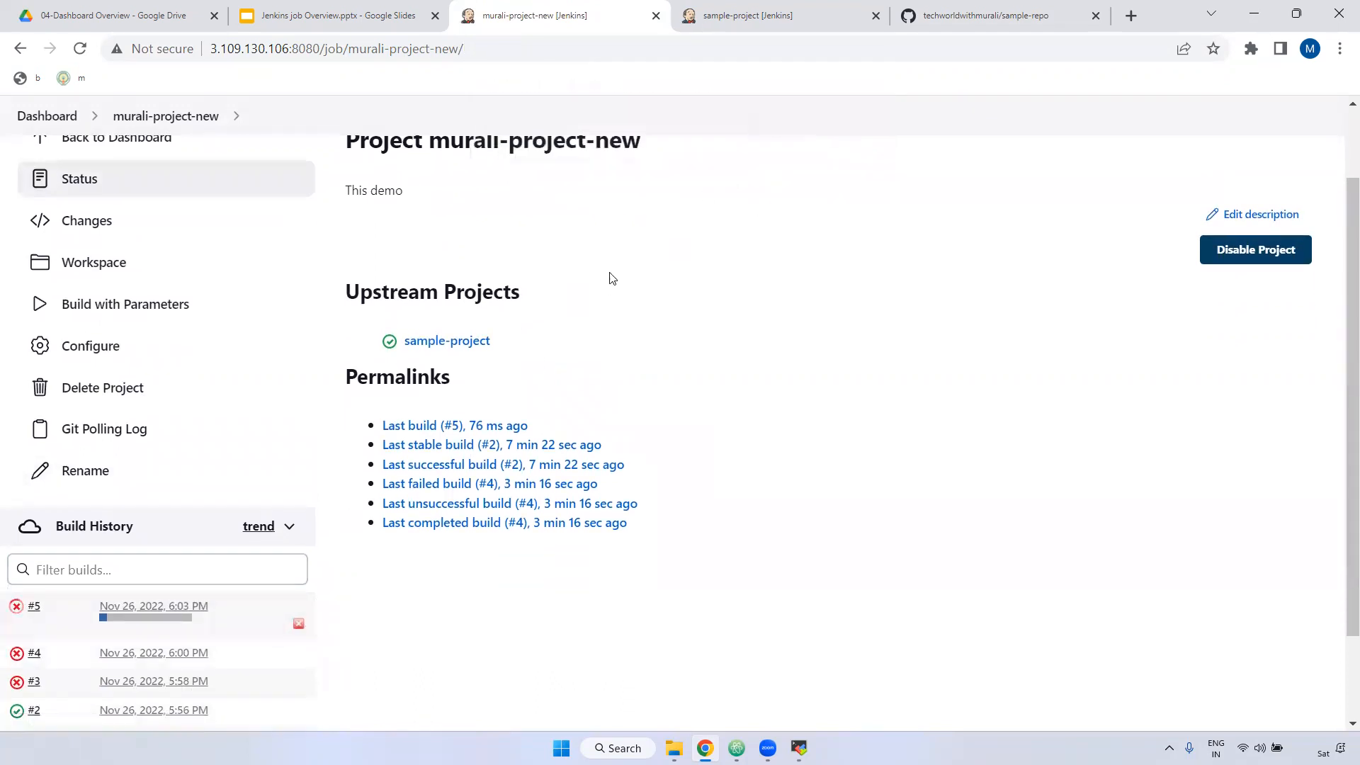
left_click(80, 49)
scroll(70, 496, "down", 1)
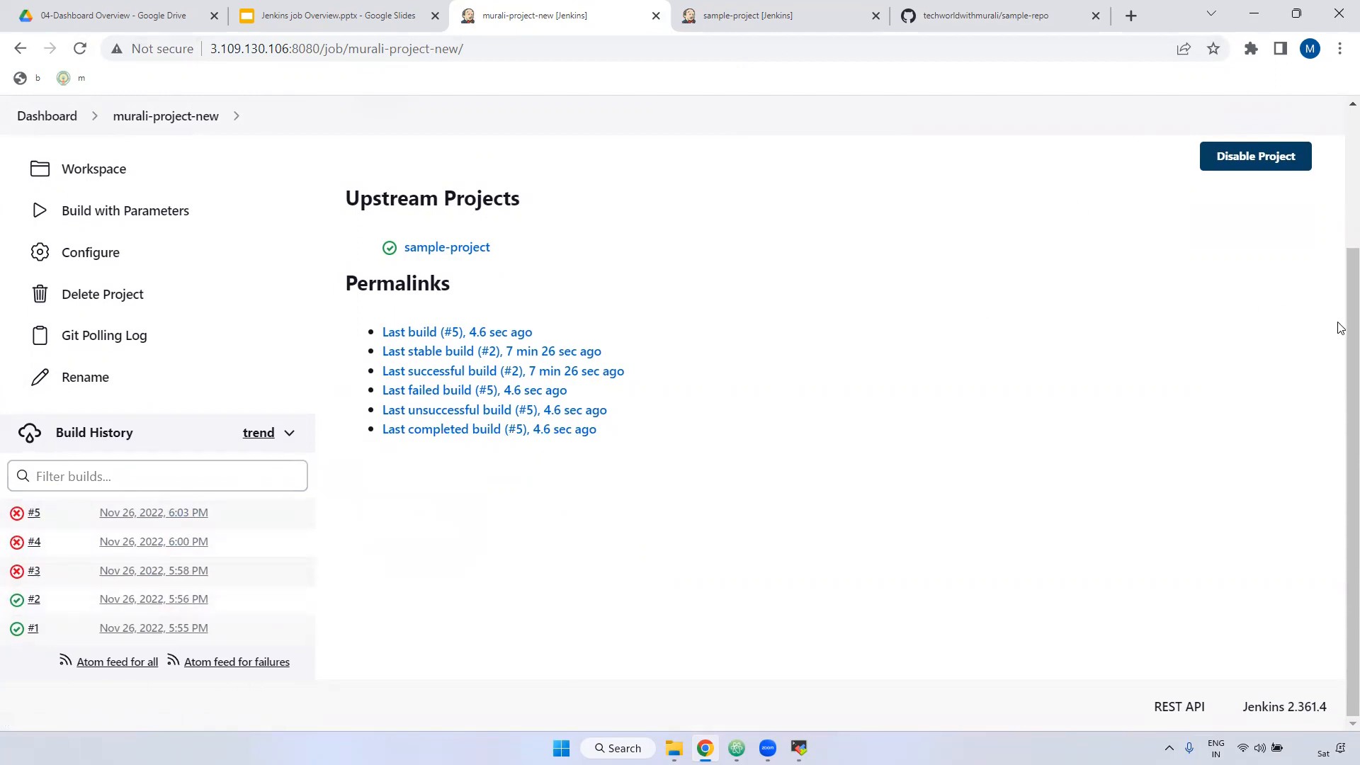
scroll(1341, 234, "up", 1)
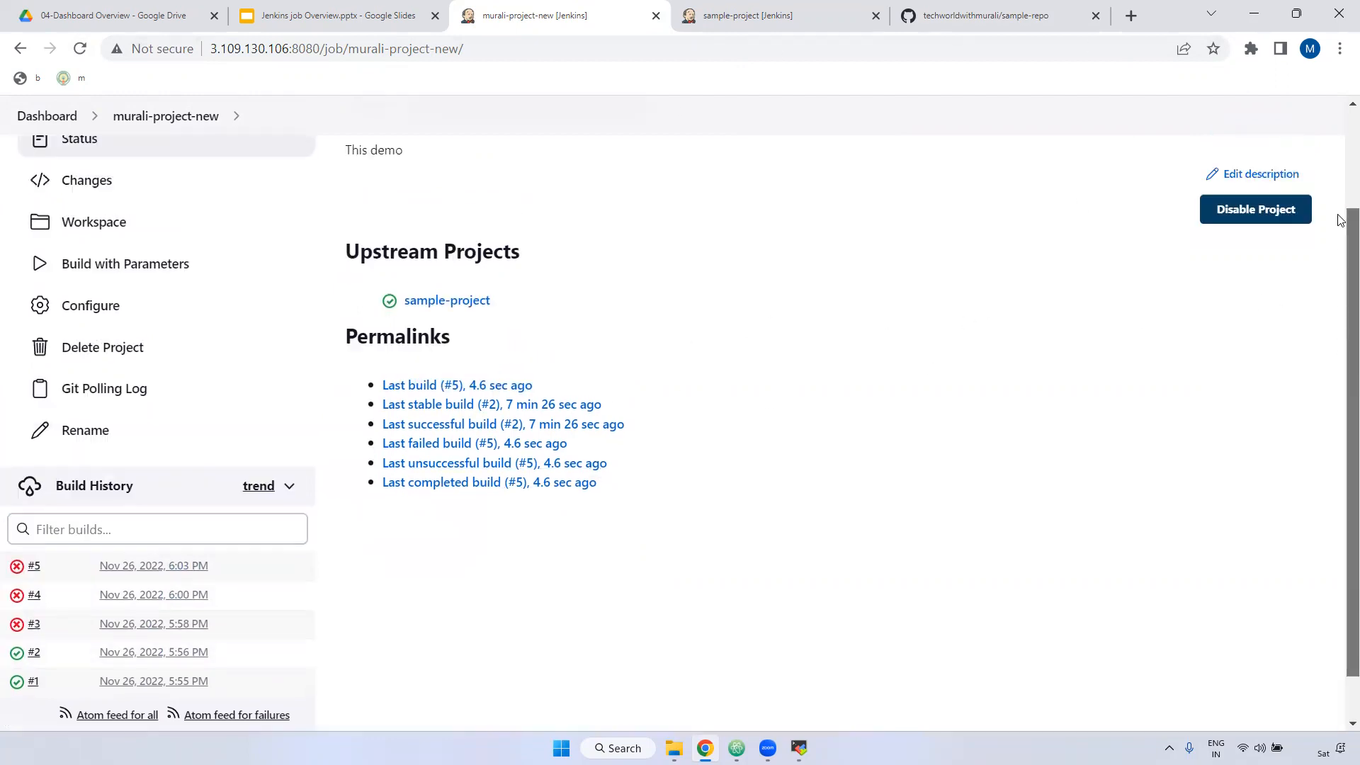
scroll(1341, 220, "up", 2)
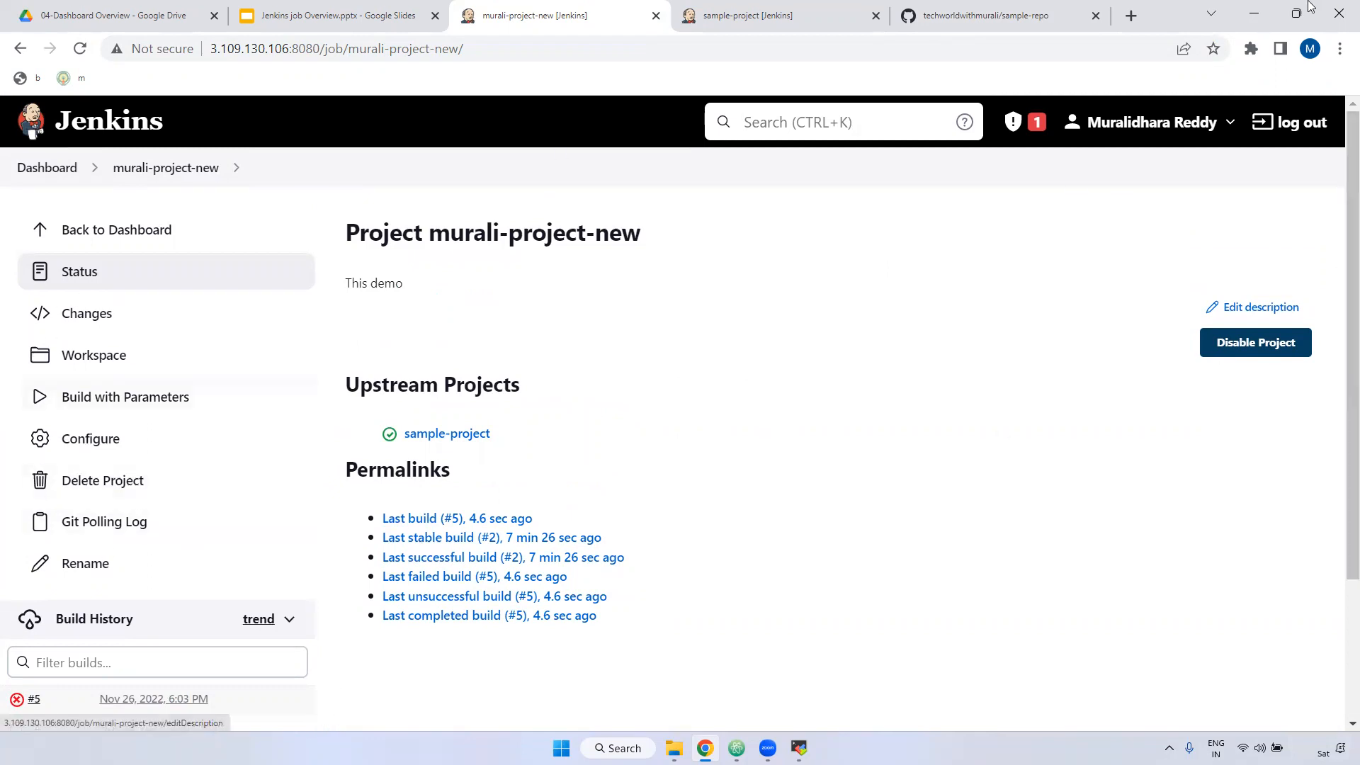
scroll(121, 464, "down", 1)
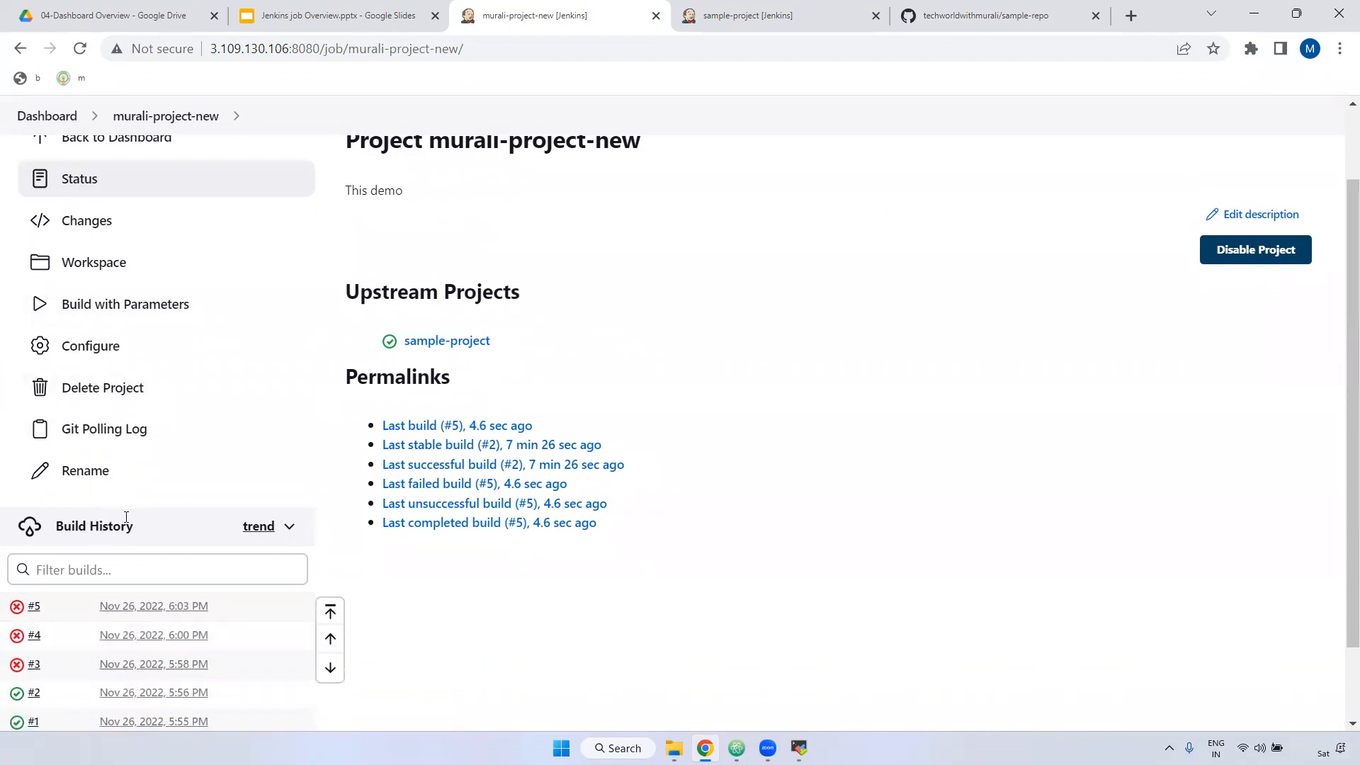
scroll(106, 517, "up", 1)
scroll(84, 632, "down", 2)
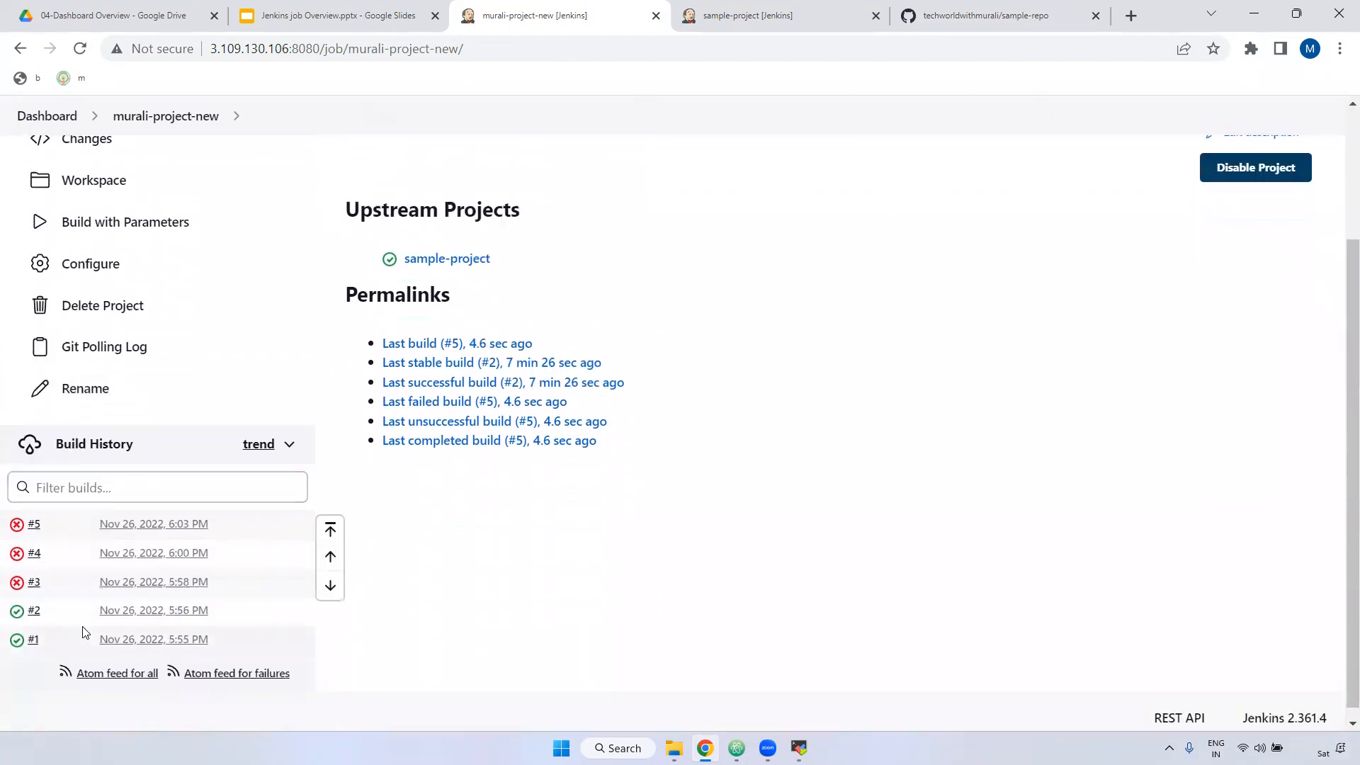
Step: Open failed build #5 and review its parameters, highlighting the BRANCH_NAME parameter
left_click(51, 514)
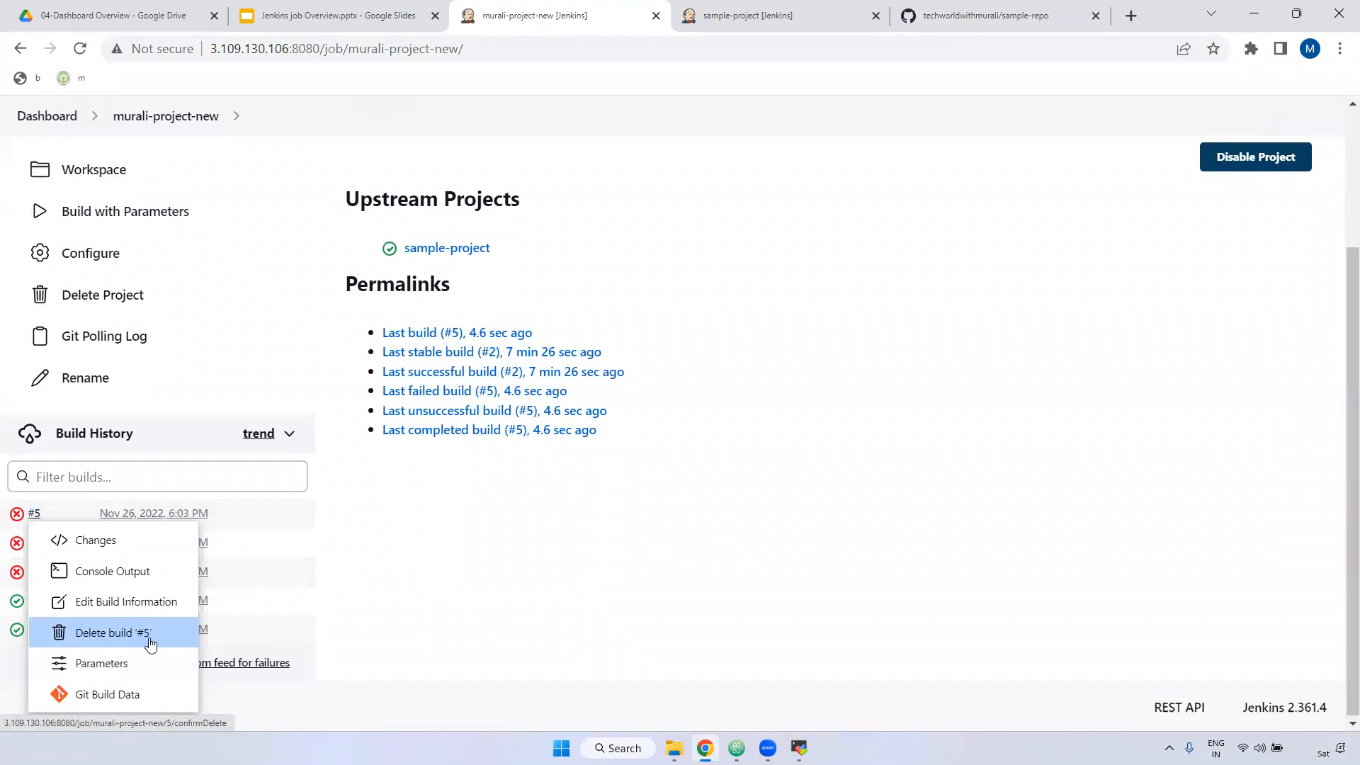
left_click(474, 595)
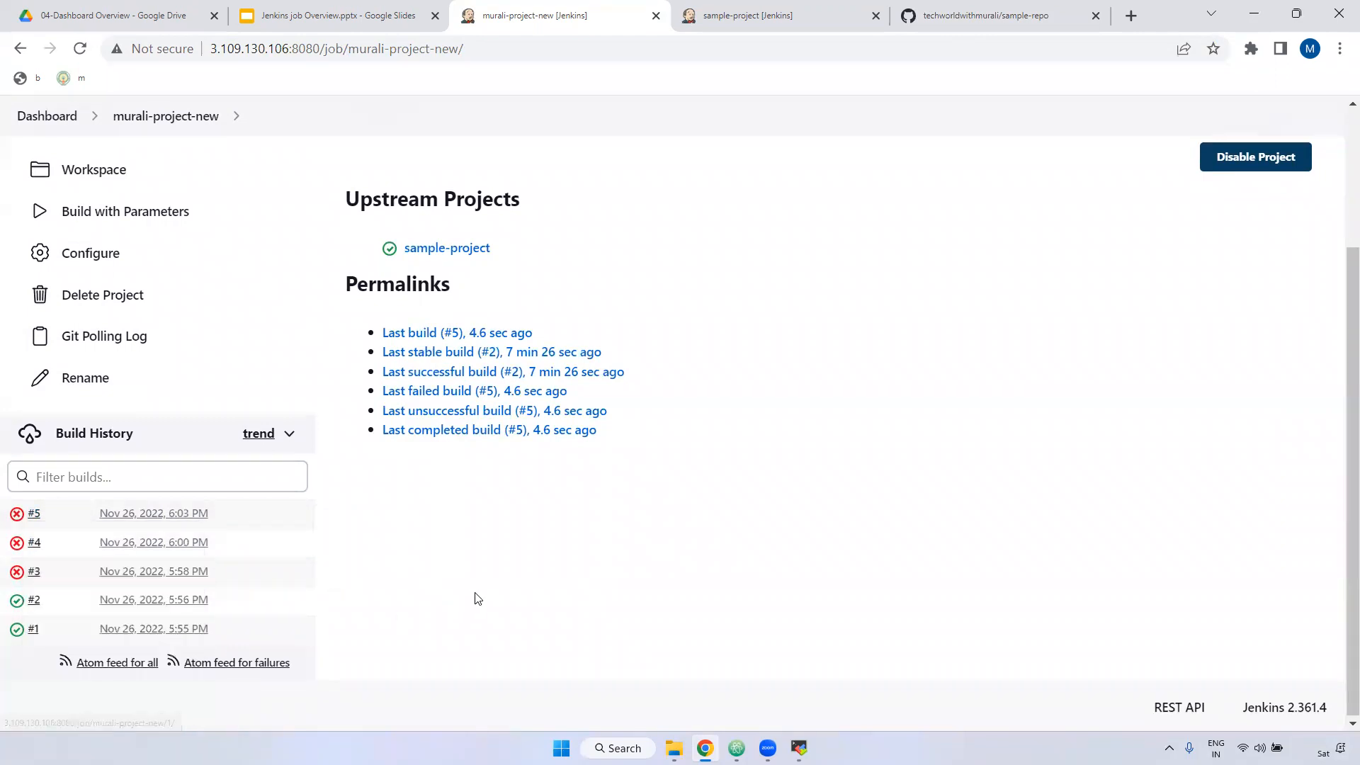
left_click(175, 519)
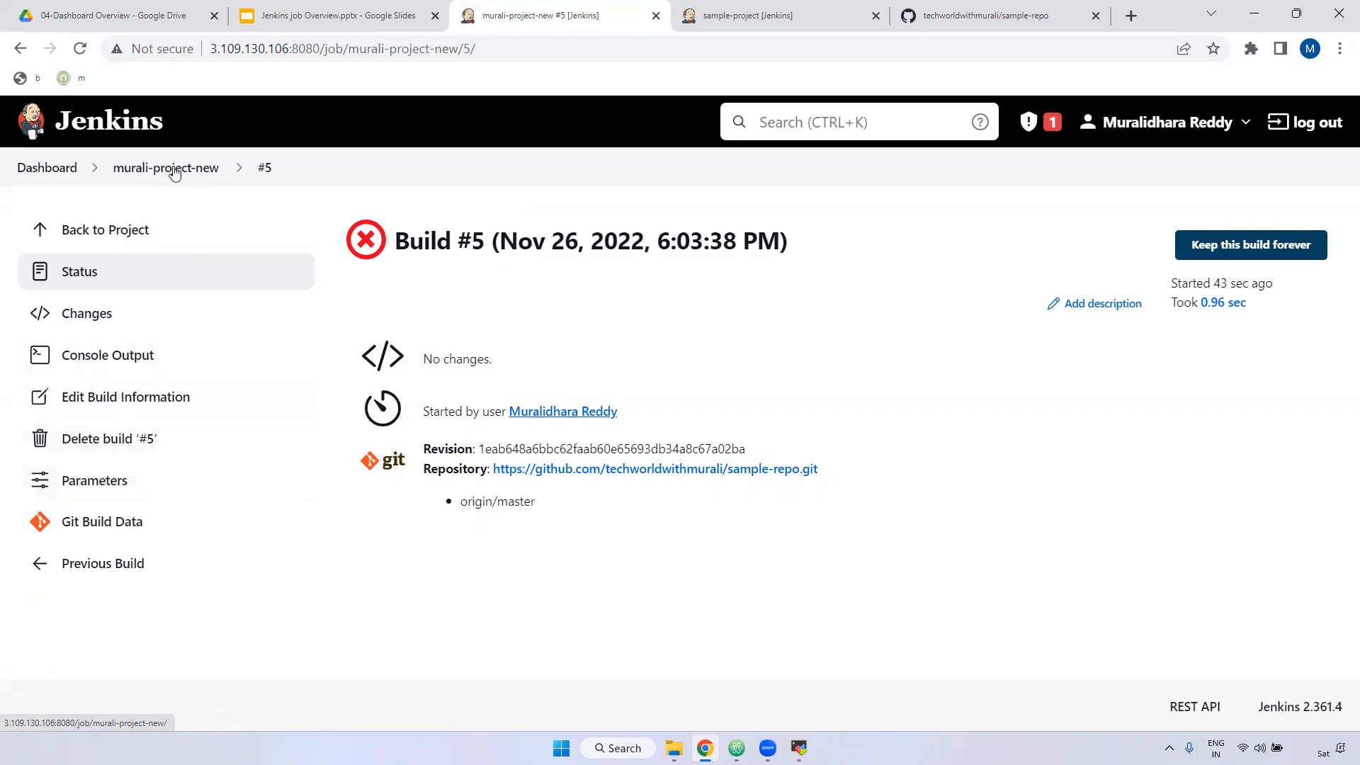
left_click(83, 482)
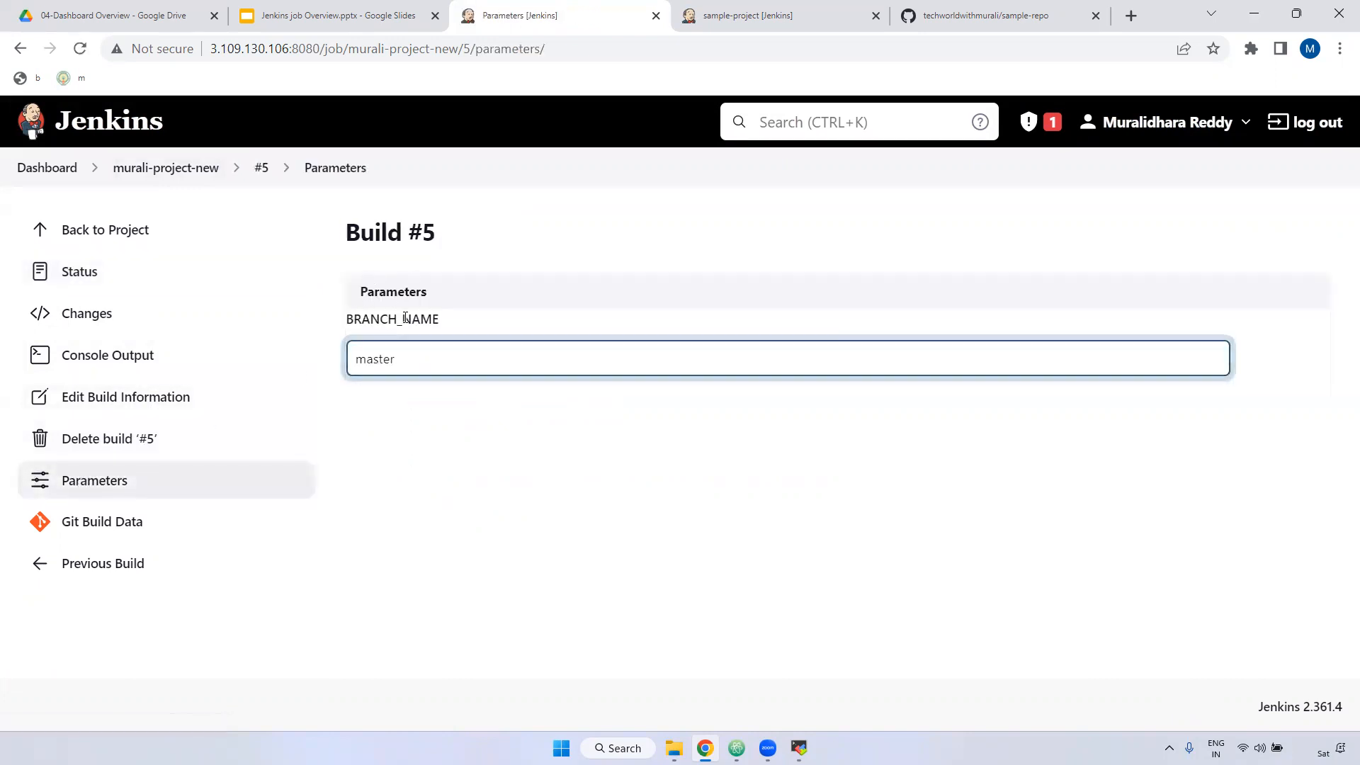
double_click(355, 319)
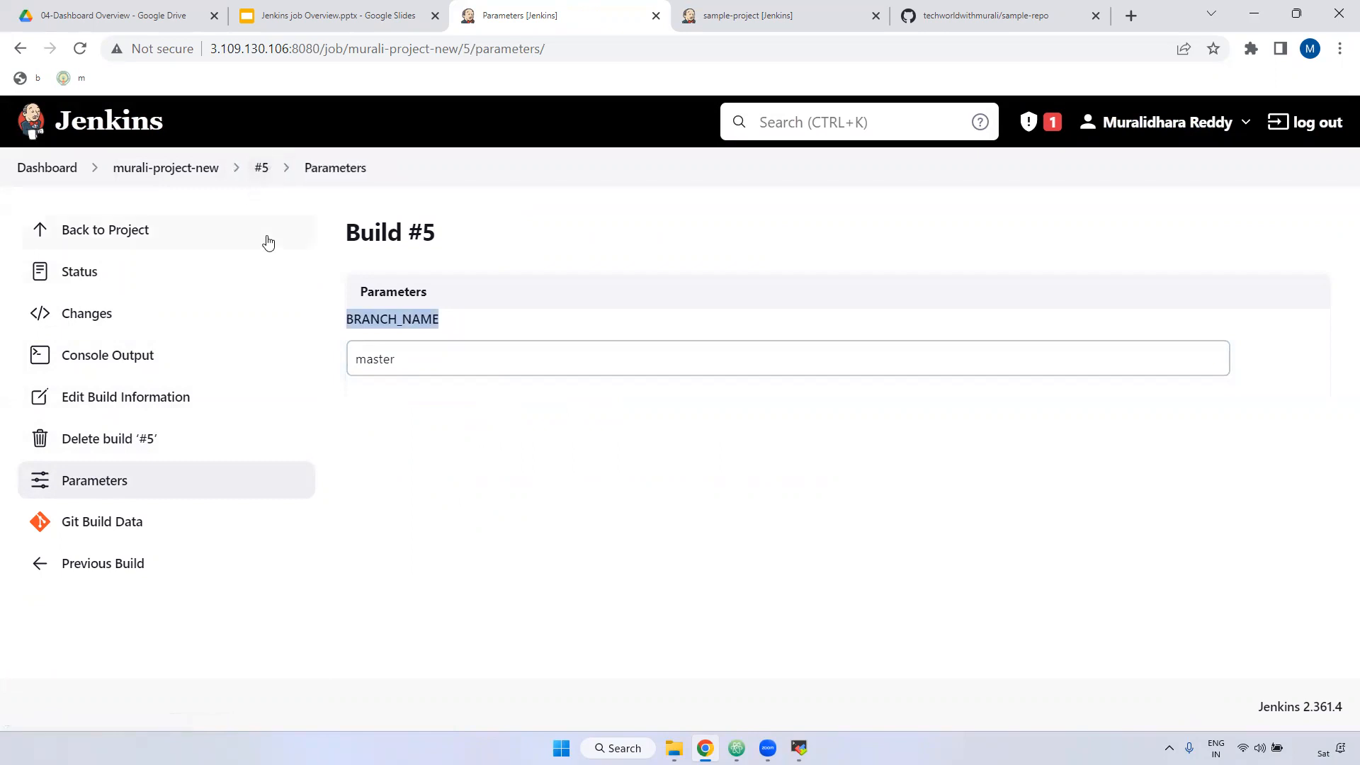
Step: Check build #5's Changes page, then go back to its status summary
left_click(71, 270)
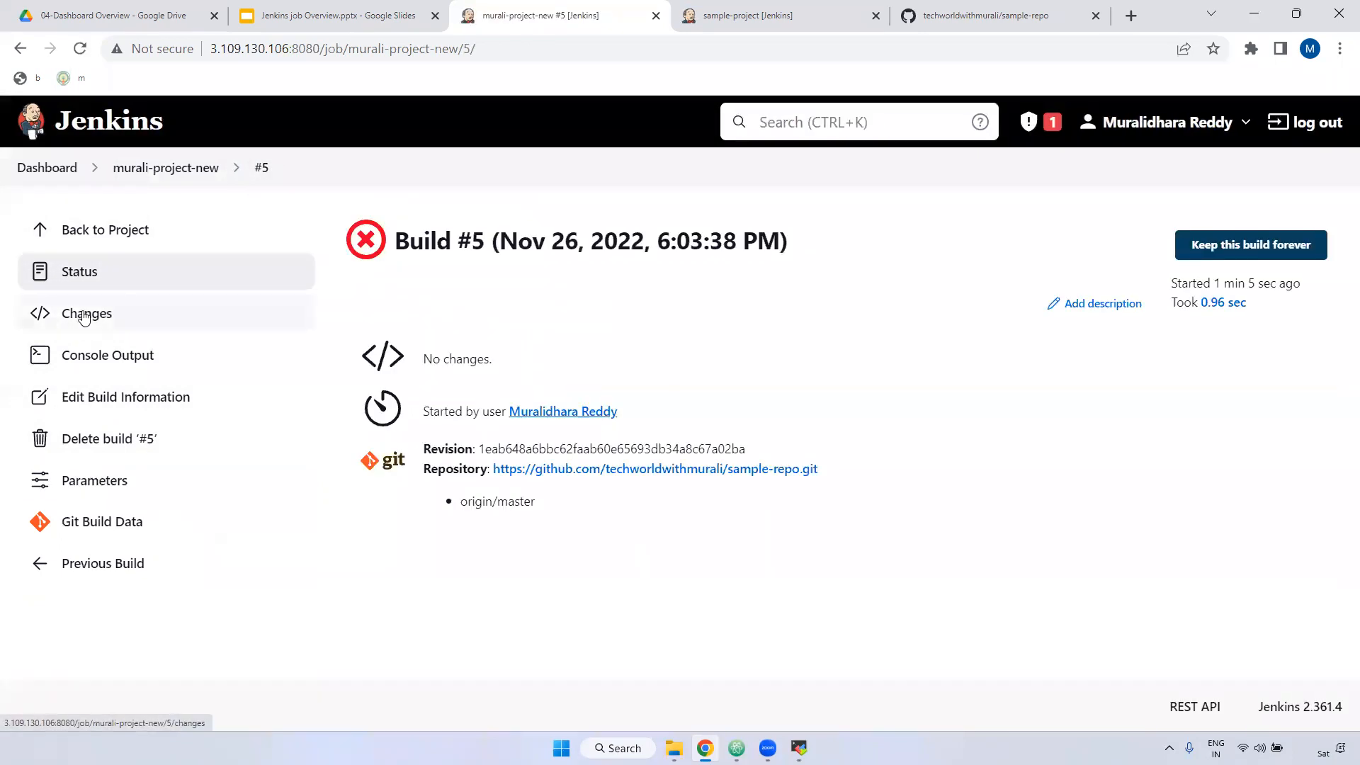
left_click(89, 316)
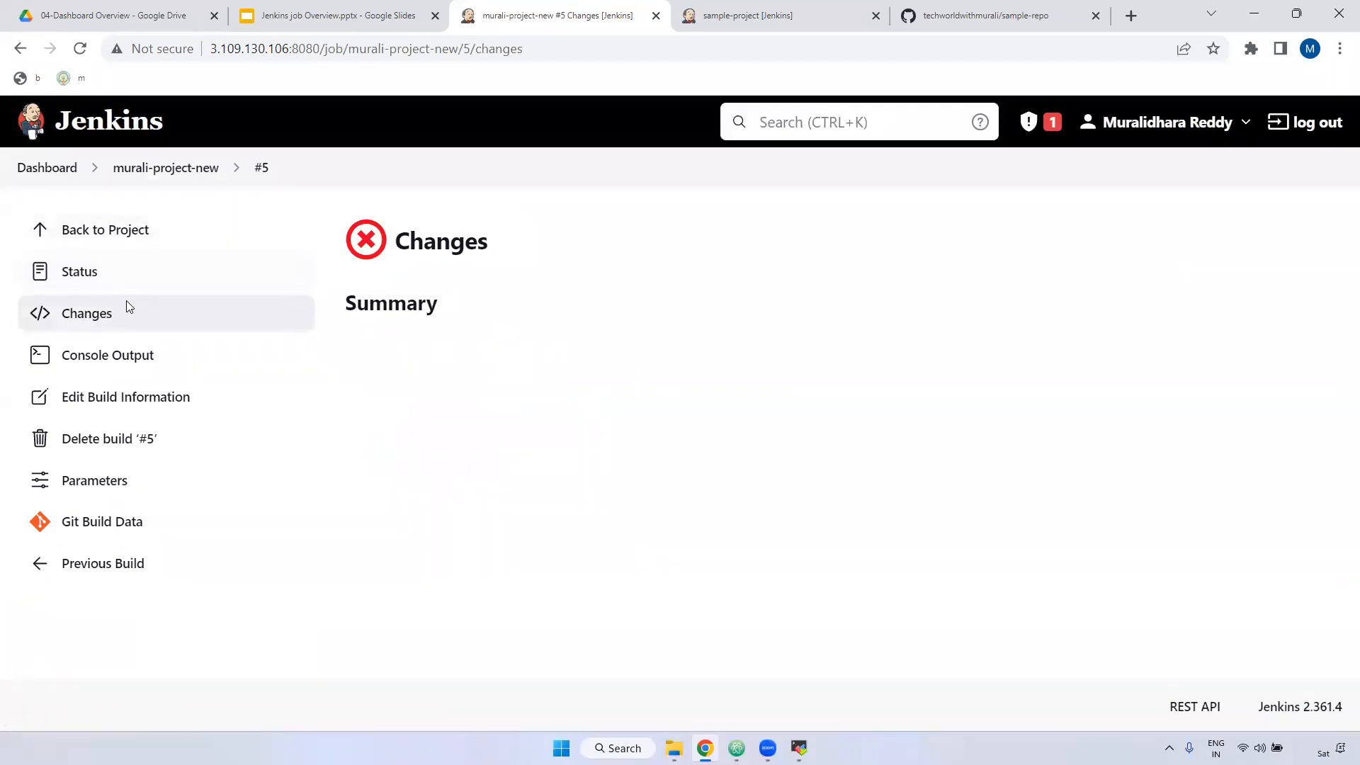
left_click(68, 271)
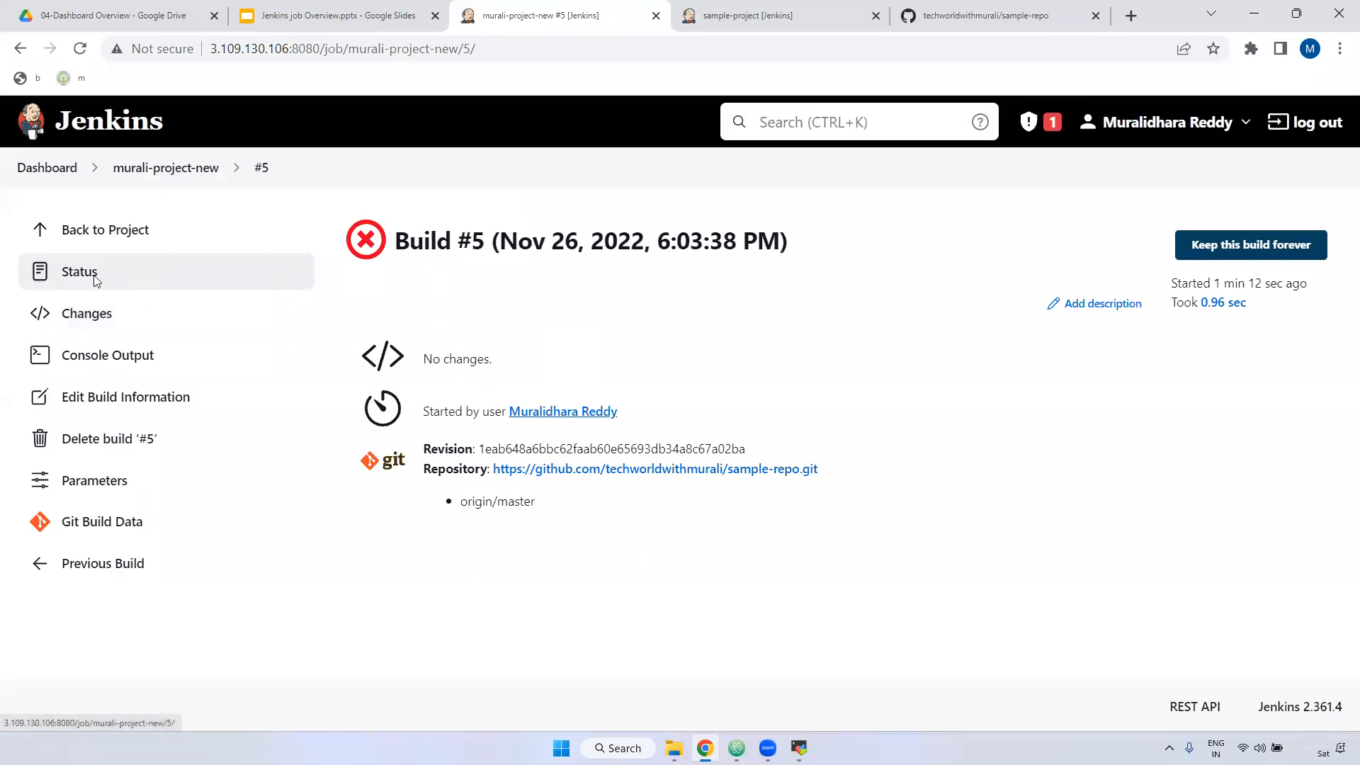
Step: Highlight build #5's git revision, duration and Nov 26, 2022 start time, then return to the Dashboard
left_click_drag(424, 448, 918, 475)
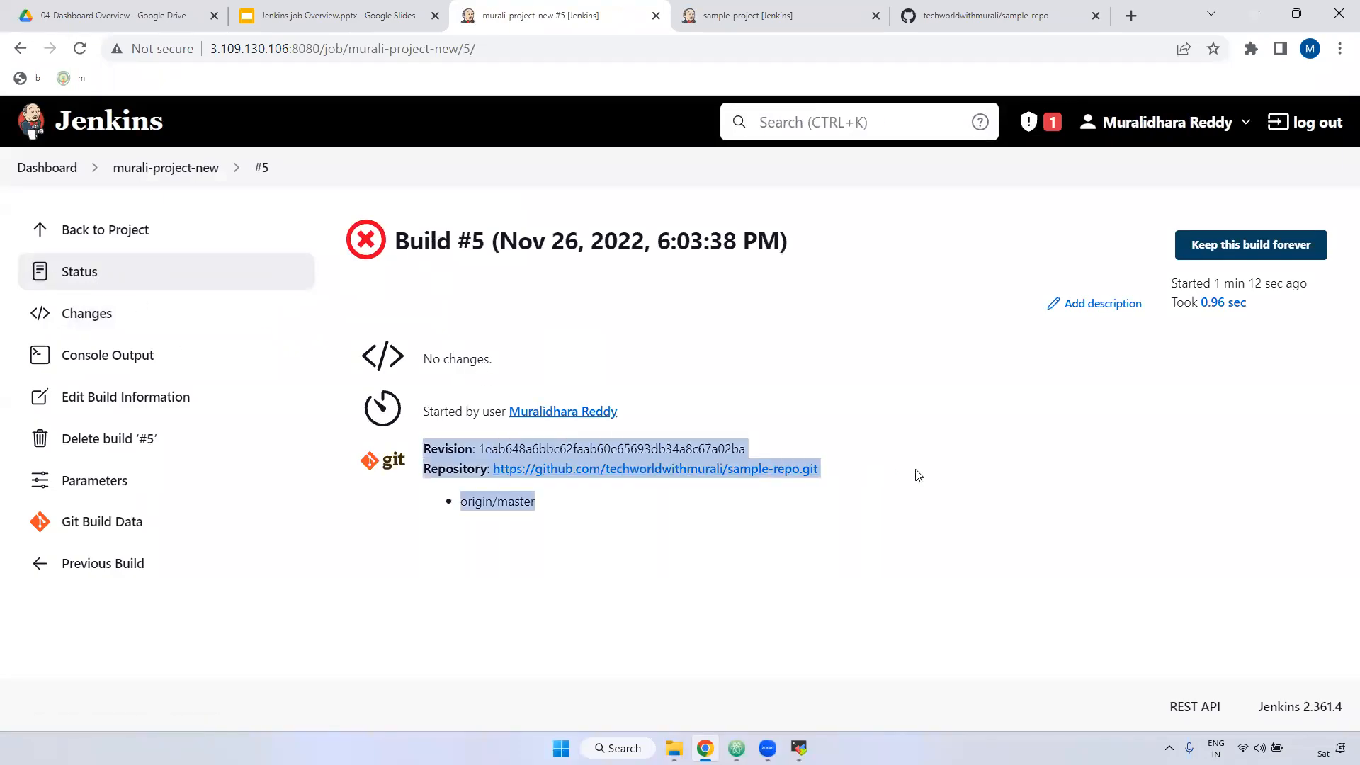
left_click_drag(1179, 282, 1338, 283)
left_click(1205, 320)
left_click_drag(1181, 283, 1315, 289)
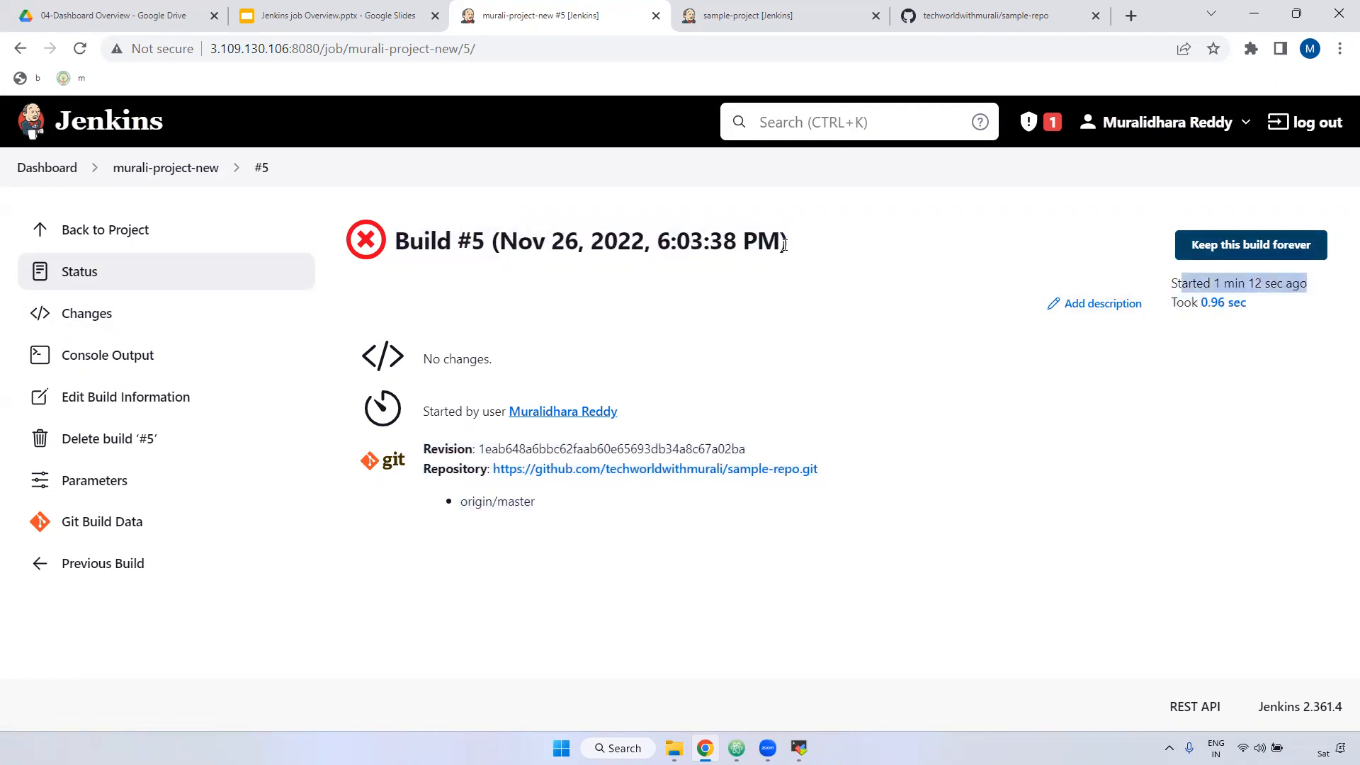
left_click_drag(499, 234, 792, 245)
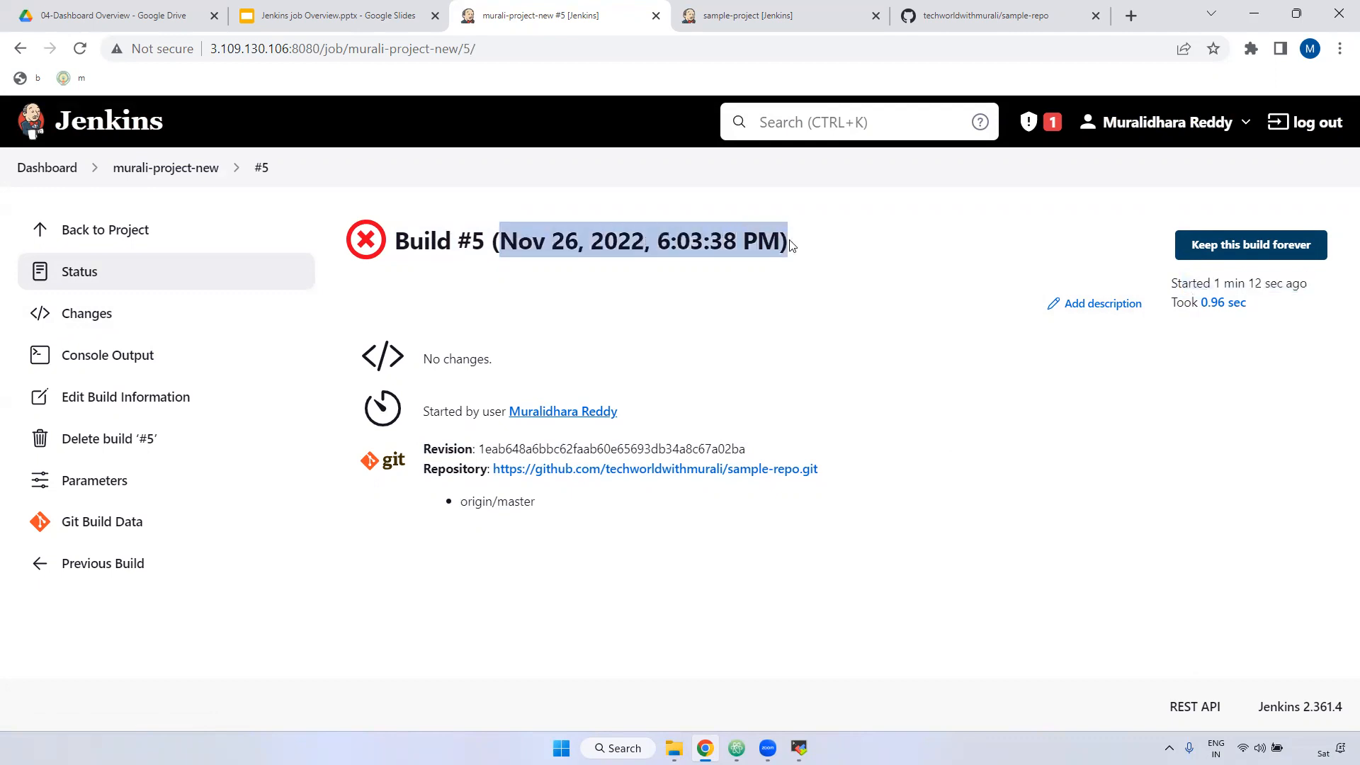
left_click(27, 170)
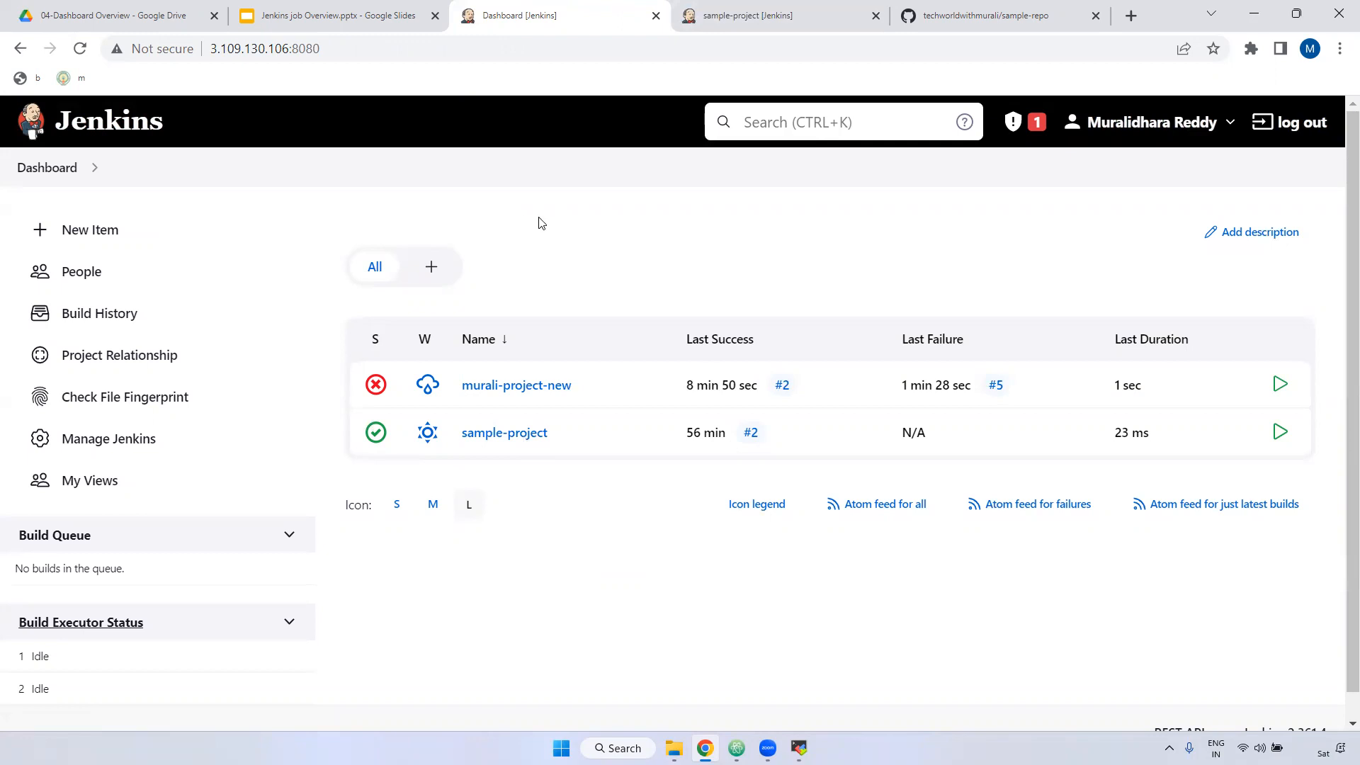
Step: Delete build #5 from murali-project-new via its Console Output page
left_click(520, 386)
scroll(190, 549, "down", 2)
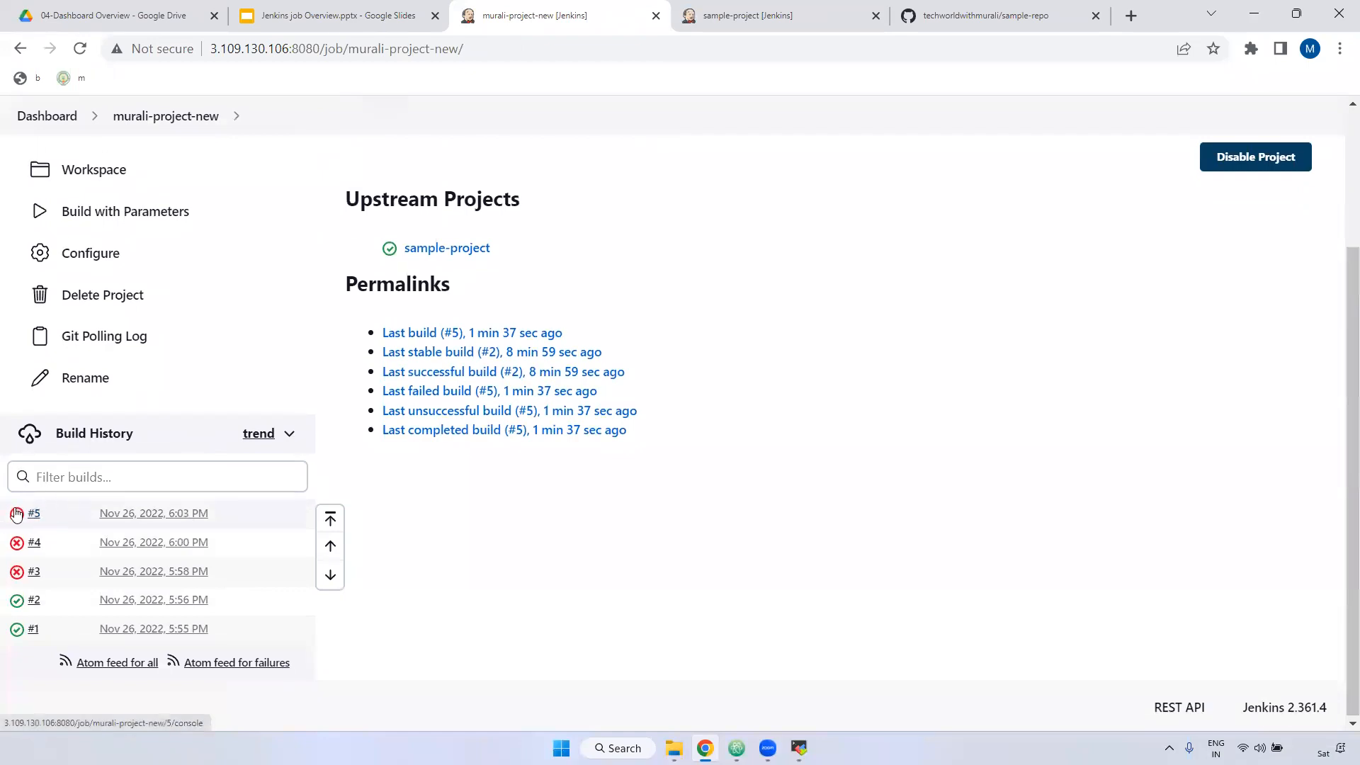
left_click(14, 518)
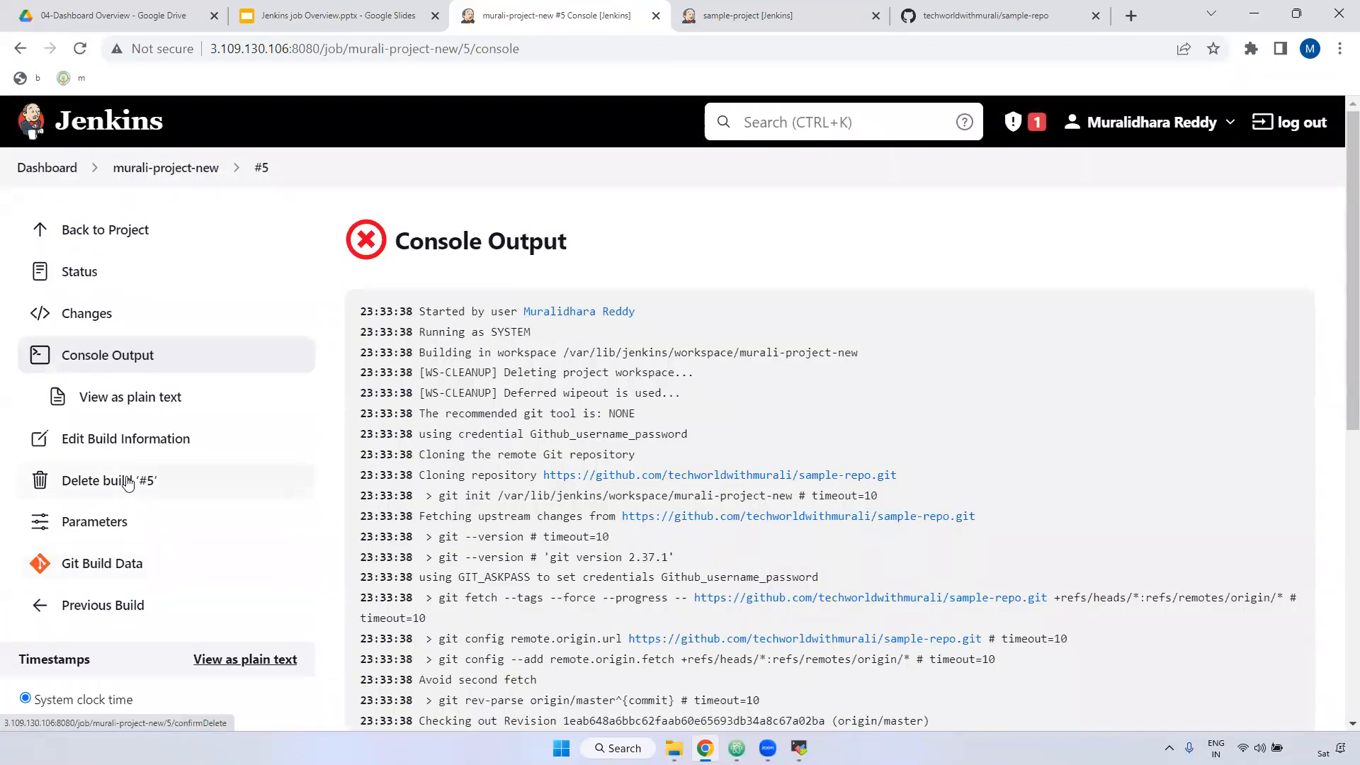
left_click(143, 480)
left_click(507, 237)
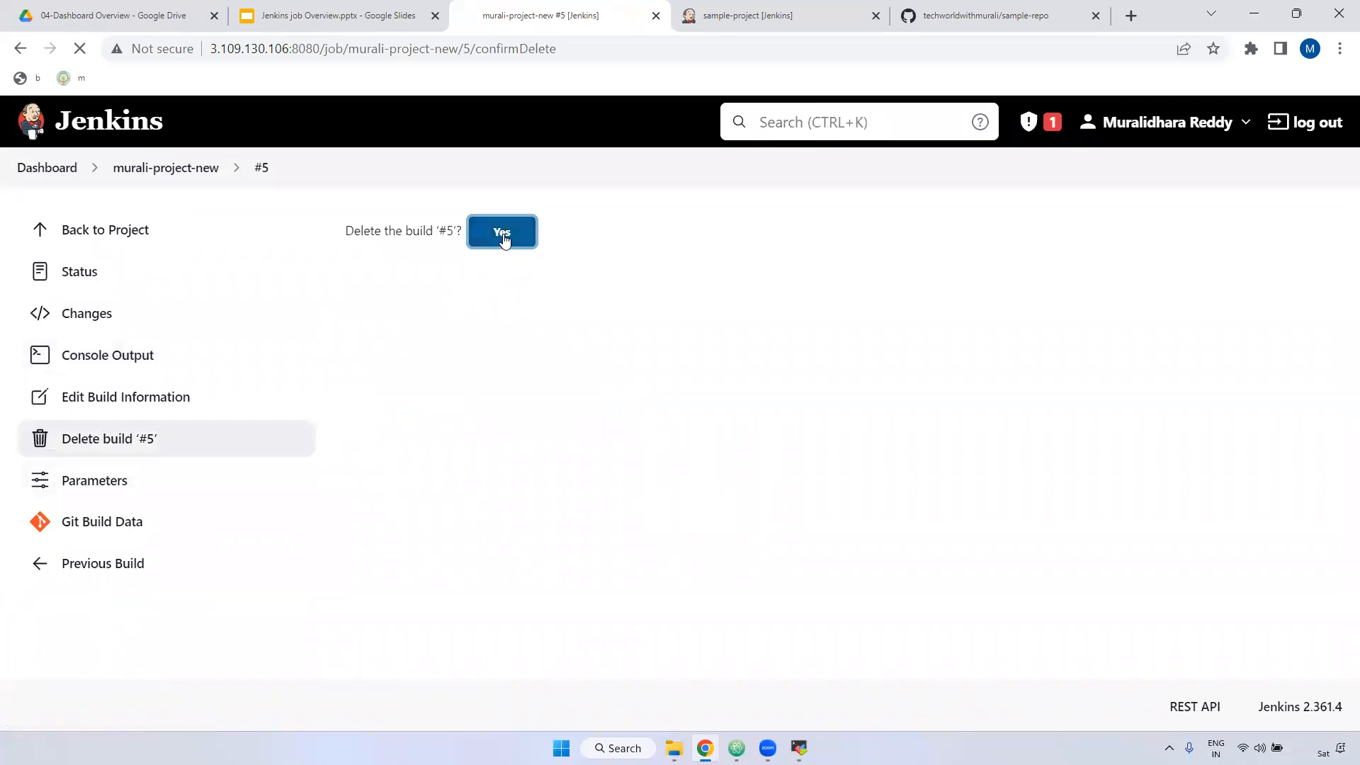
Step: Point out sample-project listed under Upstream Projects on murali-project-new's page
scroll(148, 566, "down", 2)
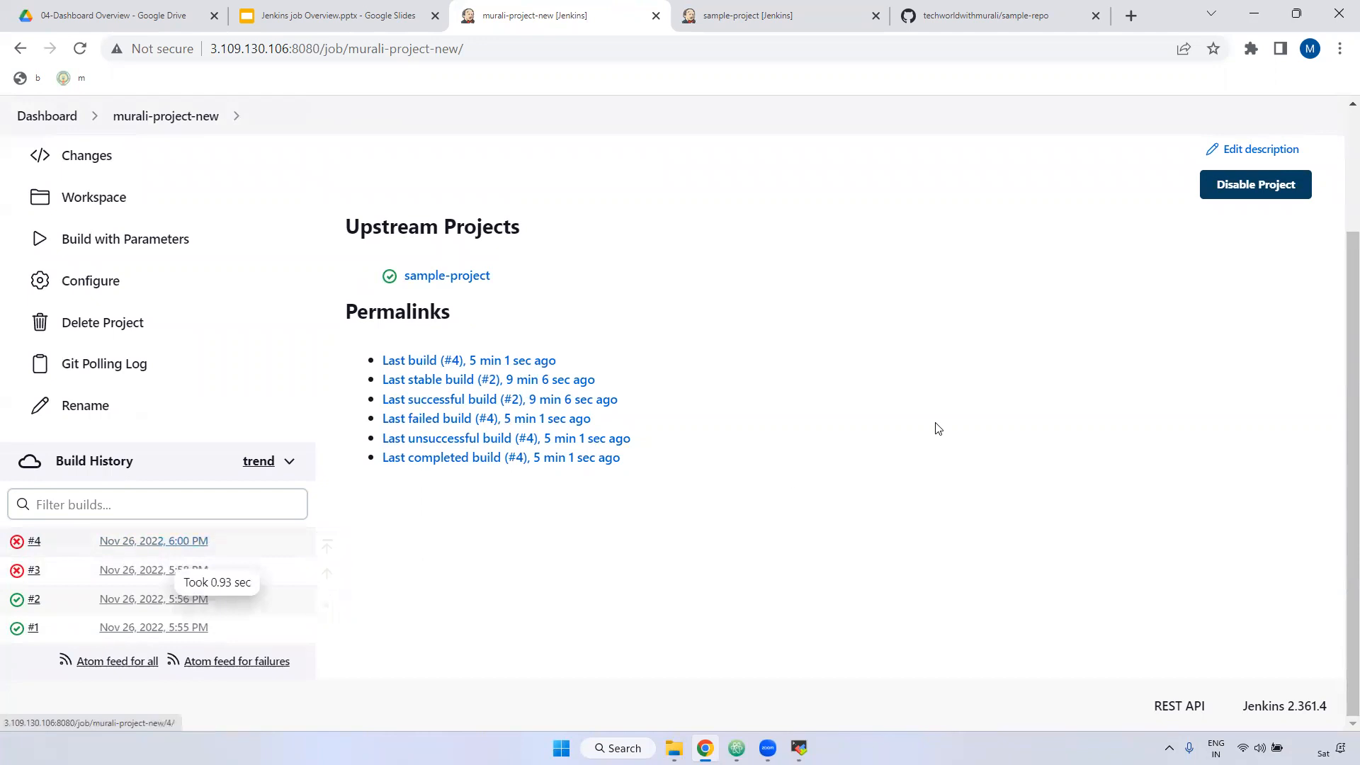
scroll(935, 425, "up", 2)
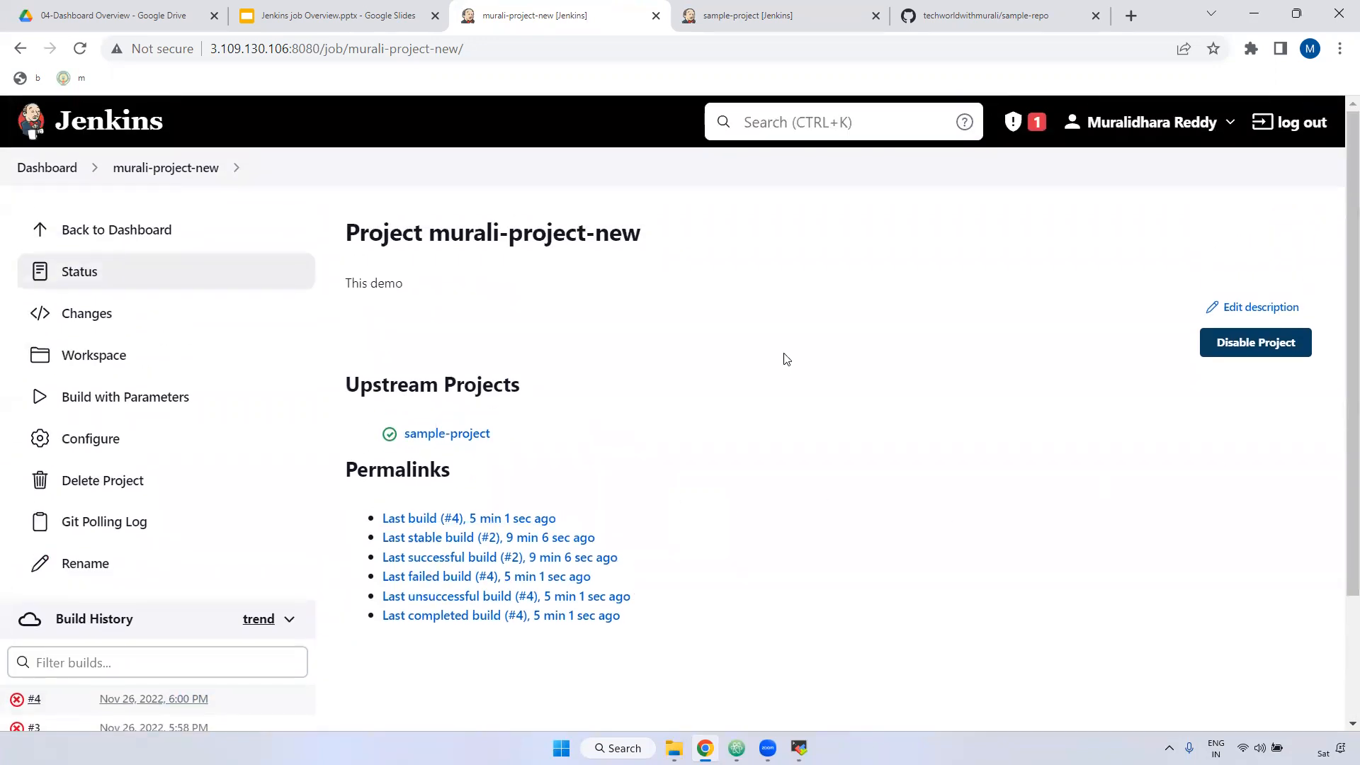
left_click_drag(349, 383, 565, 388)
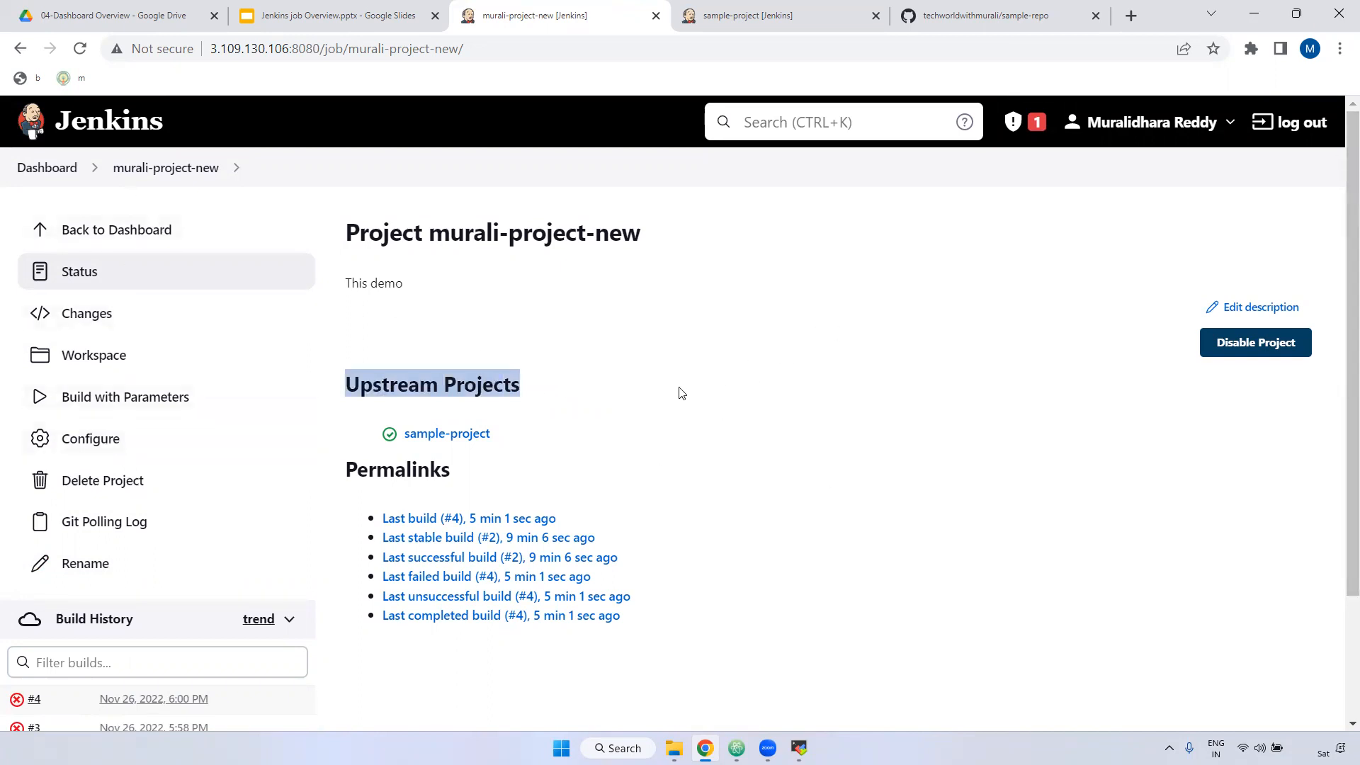
left_click_drag(347, 384, 539, 391)
left_click_drag(391, 445, 528, 439)
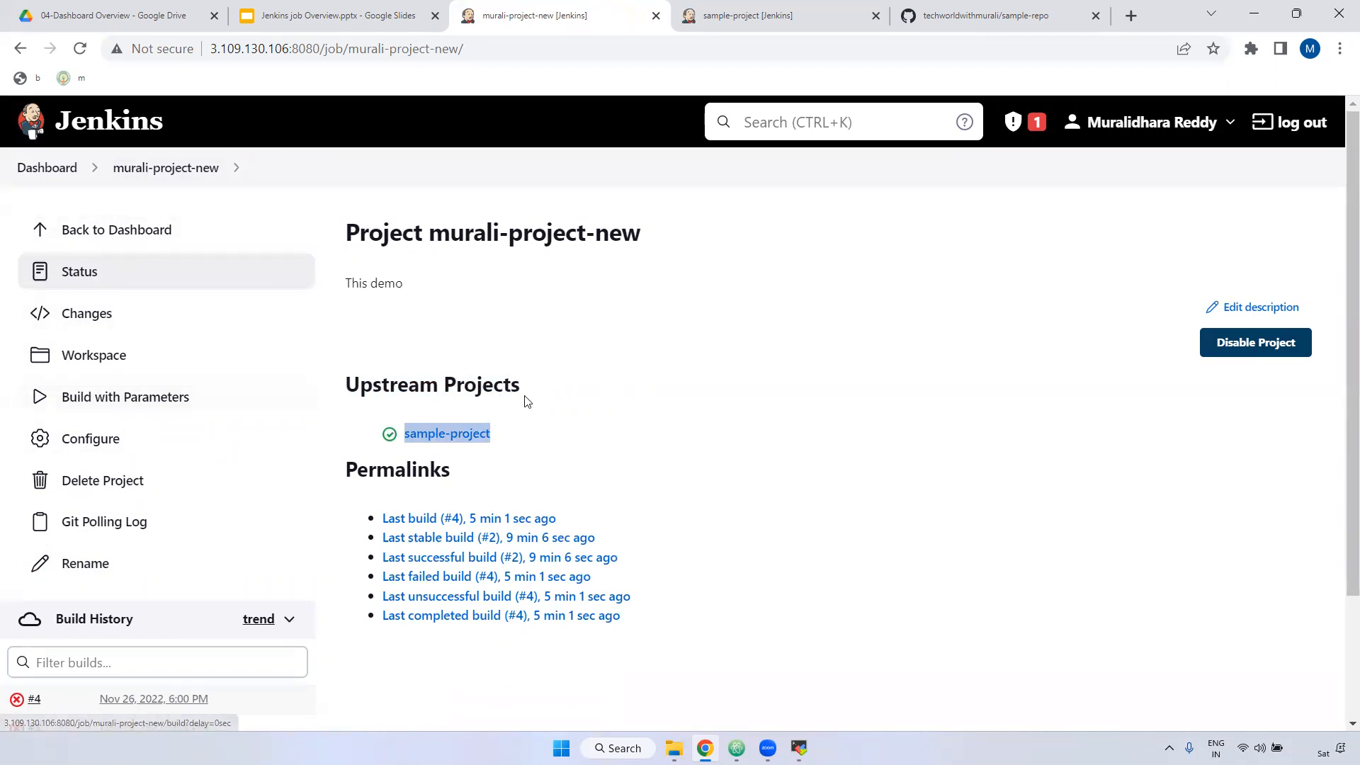
Step: Run a new sample-project build and refresh to see it
left_click(751, 16)
scroll(136, 505, "up", 1)
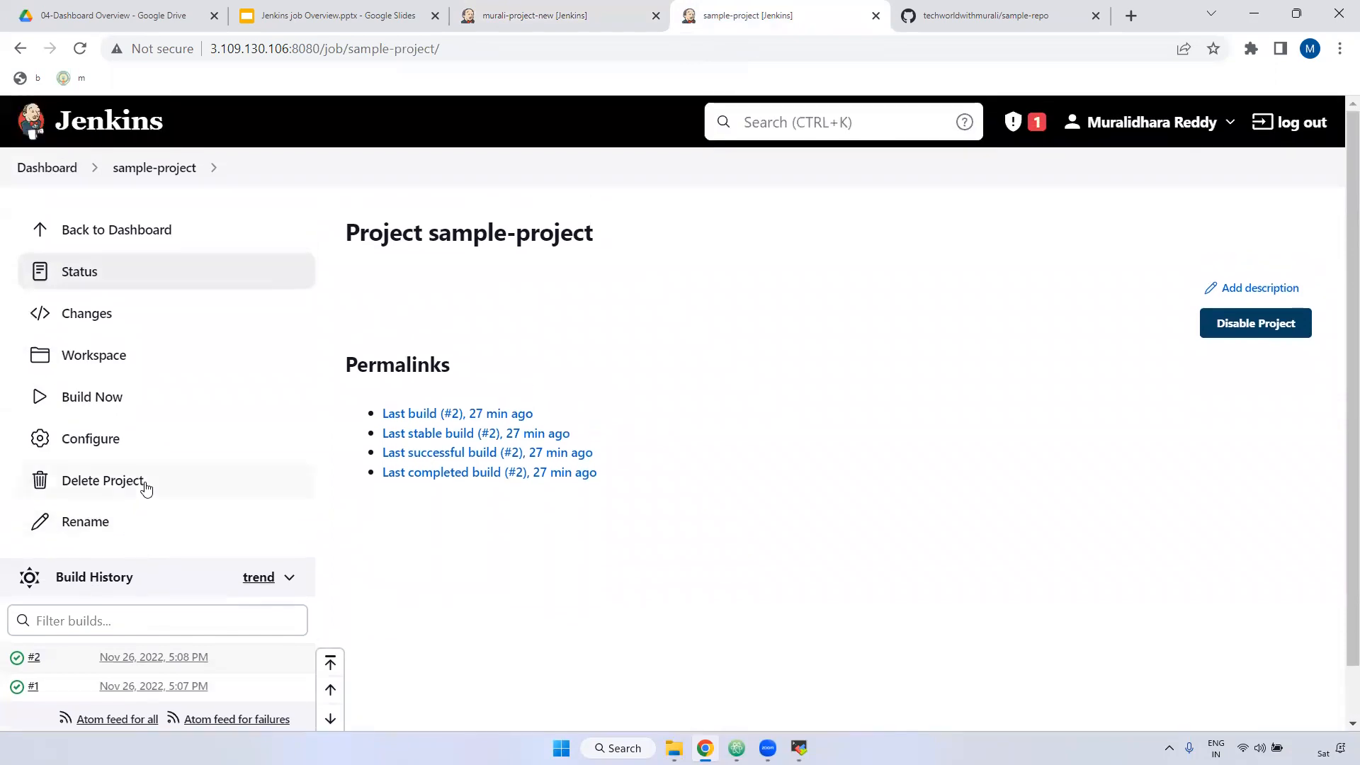
left_click(76, 397)
left_click(79, 49)
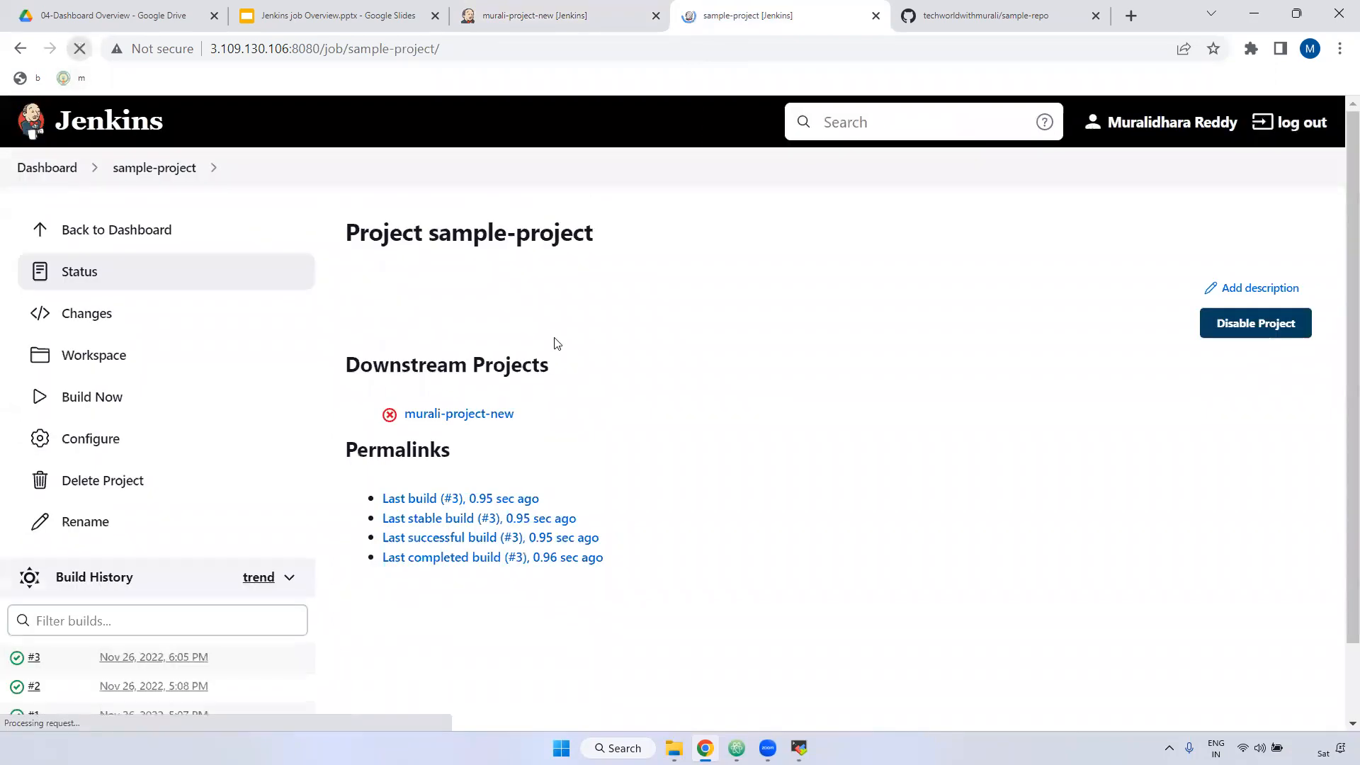
scroll(850, 376, "down", 1)
Step: Reload murali-project-new to show build #6 triggered by upstream sample-project
left_click(575, 8)
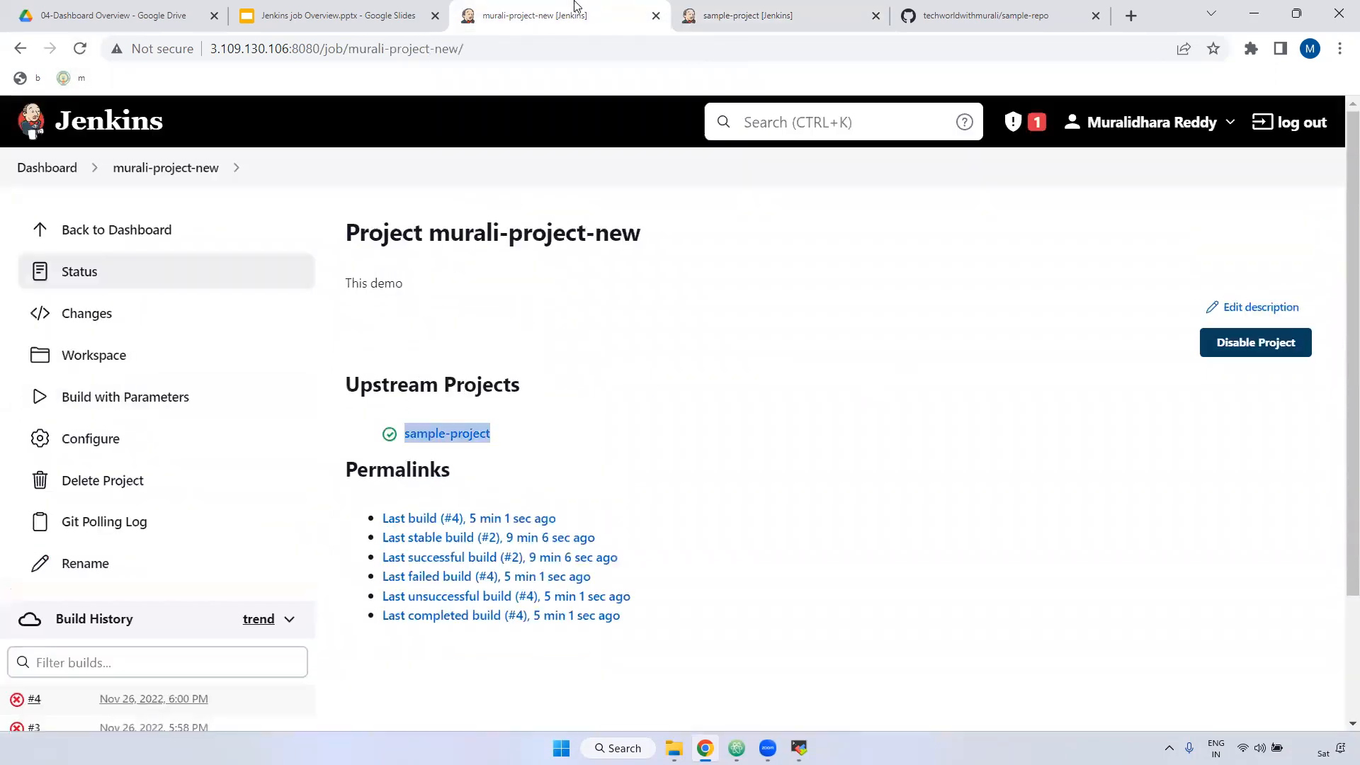
left_click(81, 49)
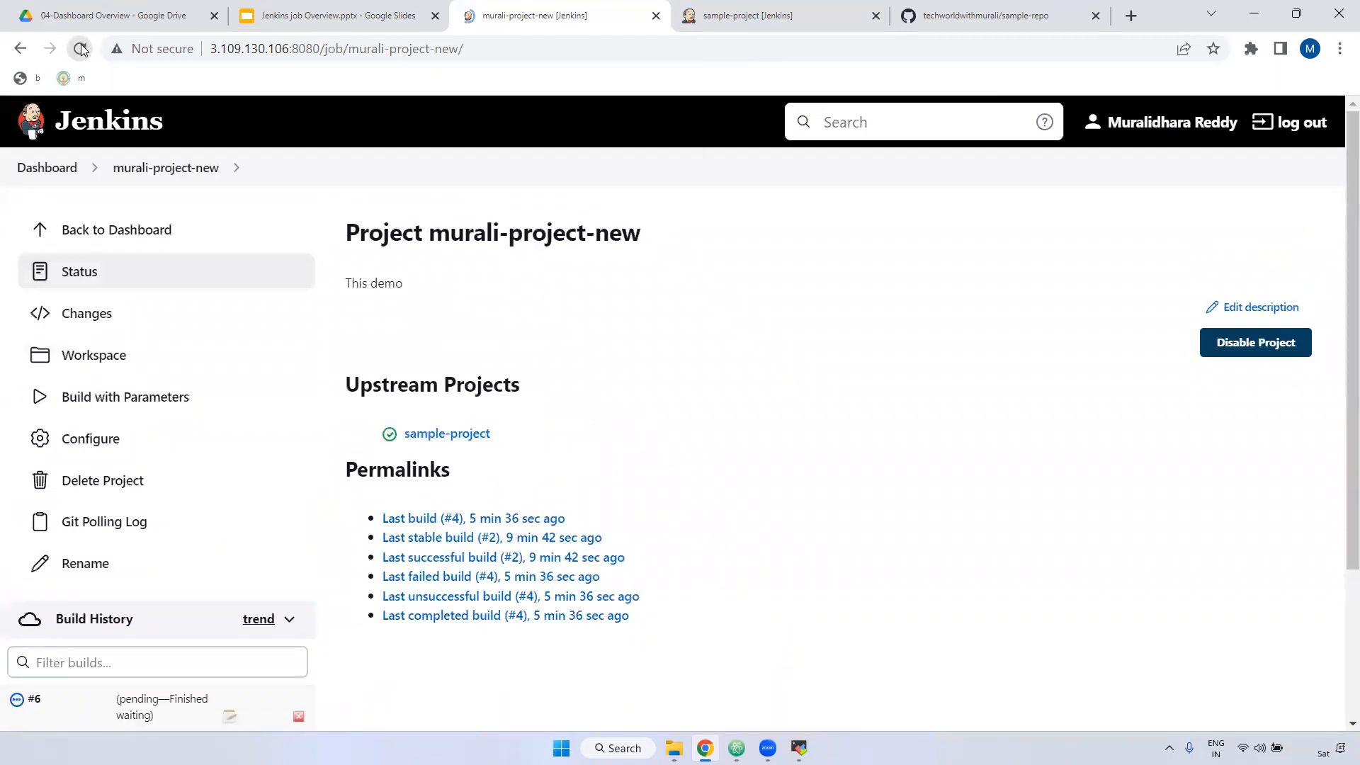
scroll(51, 524, "down", 3)
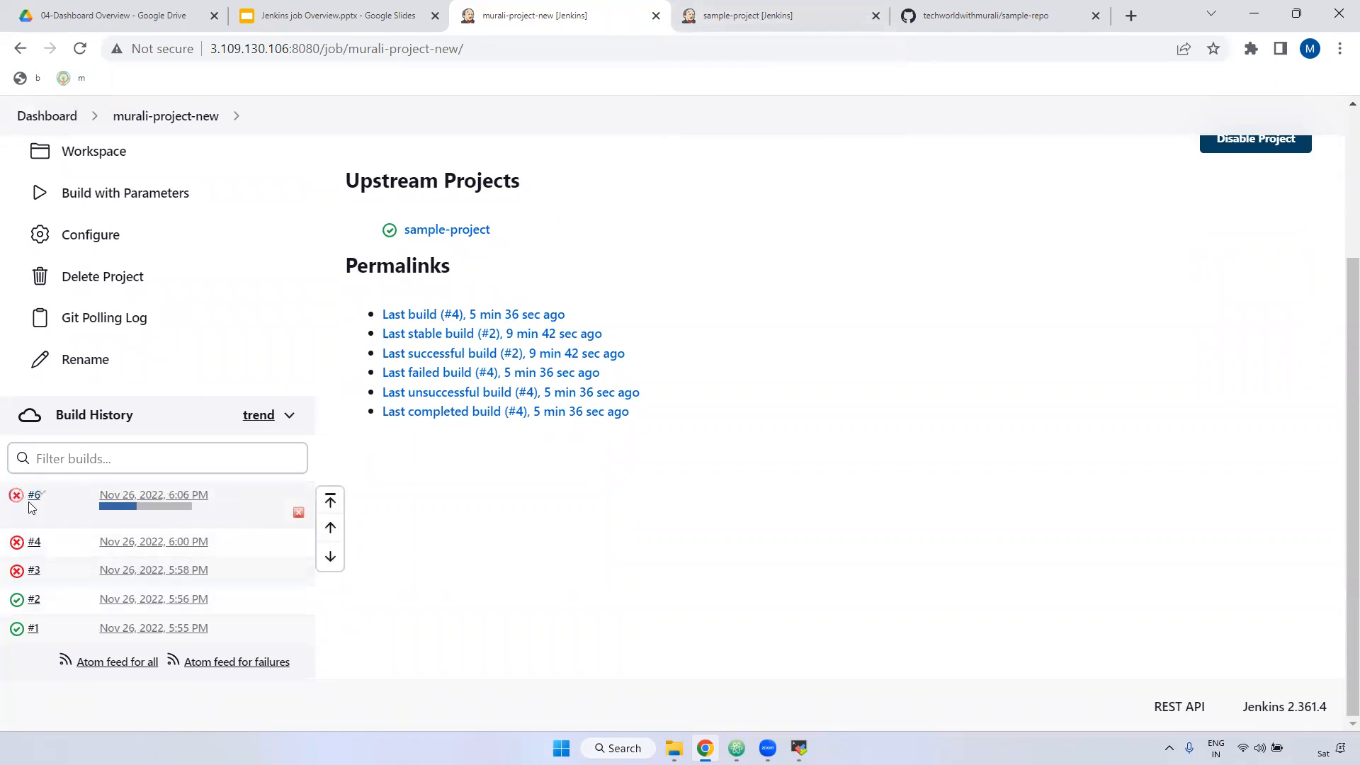
scroll(495, 276, "up", 2)
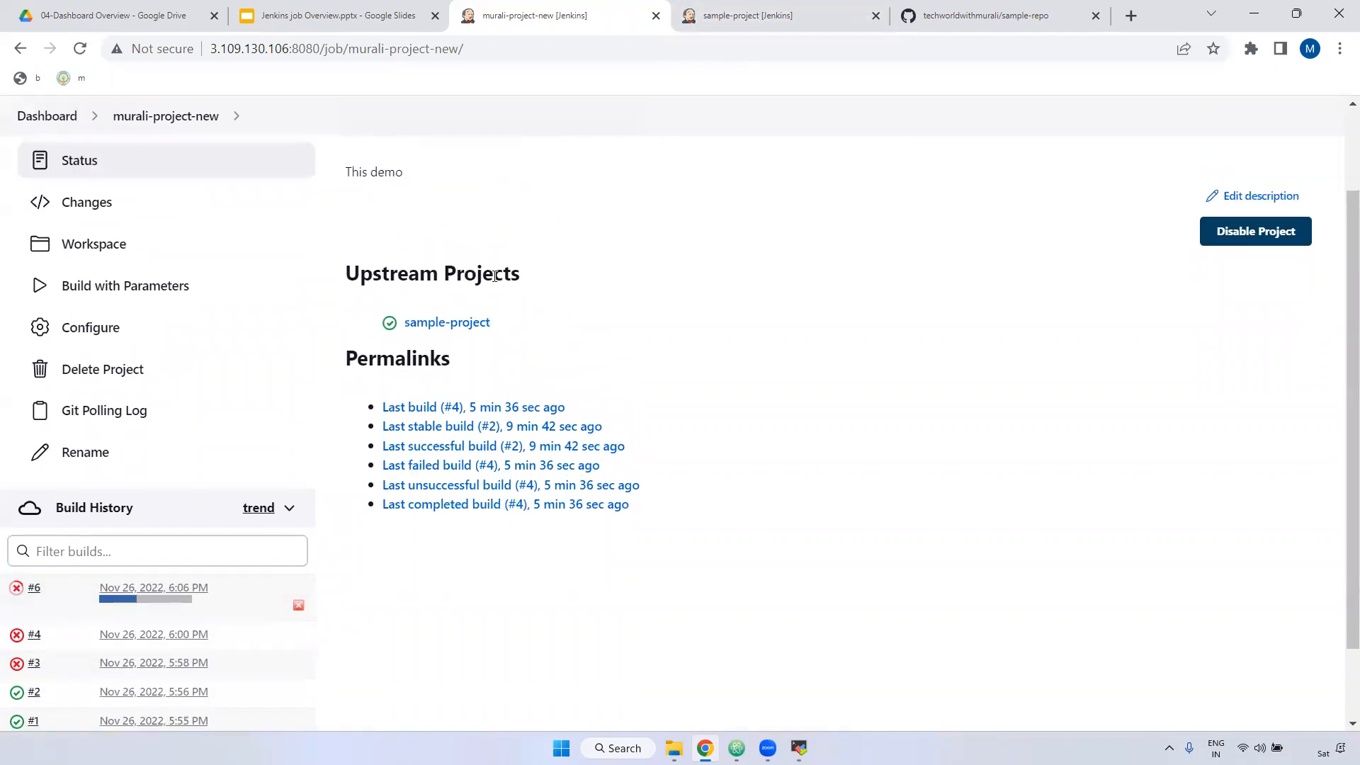
left_click_drag(491, 322, 394, 326)
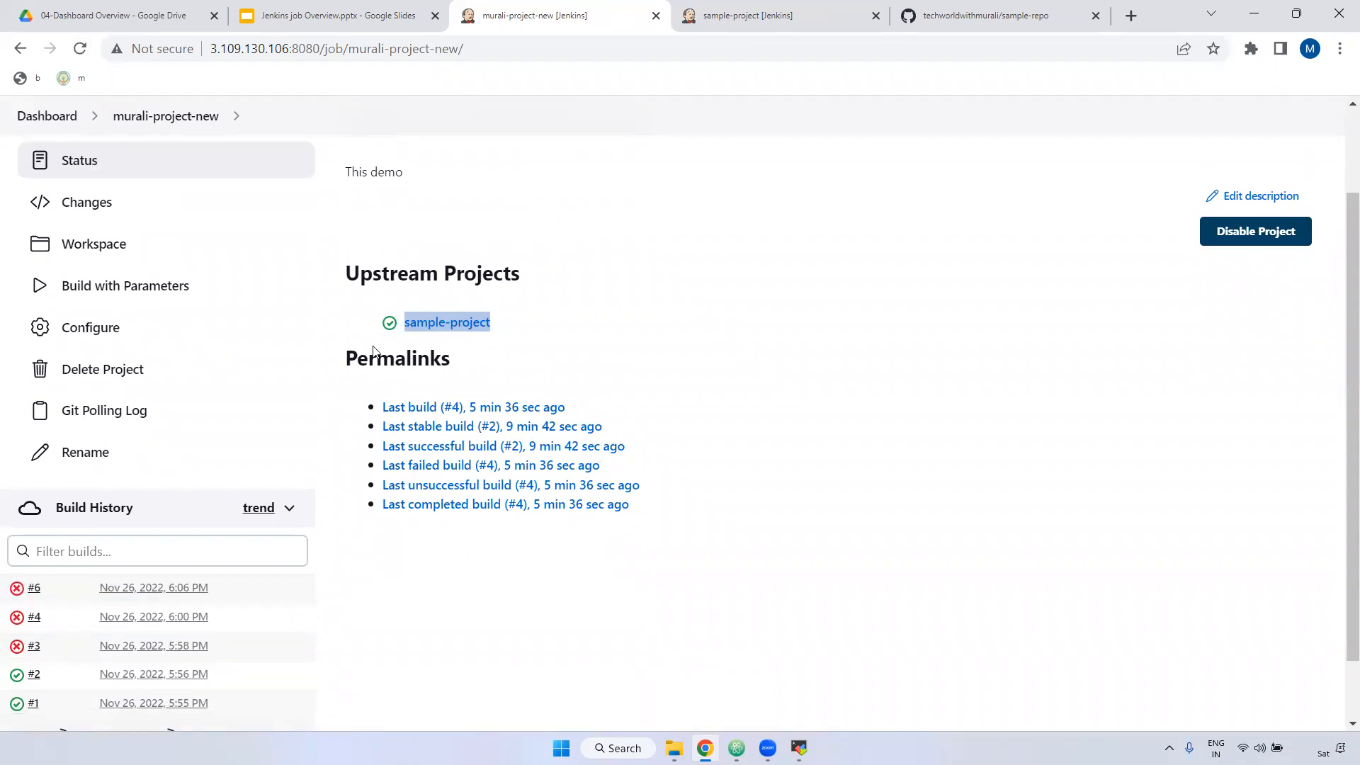
scroll(131, 503, "down", 1)
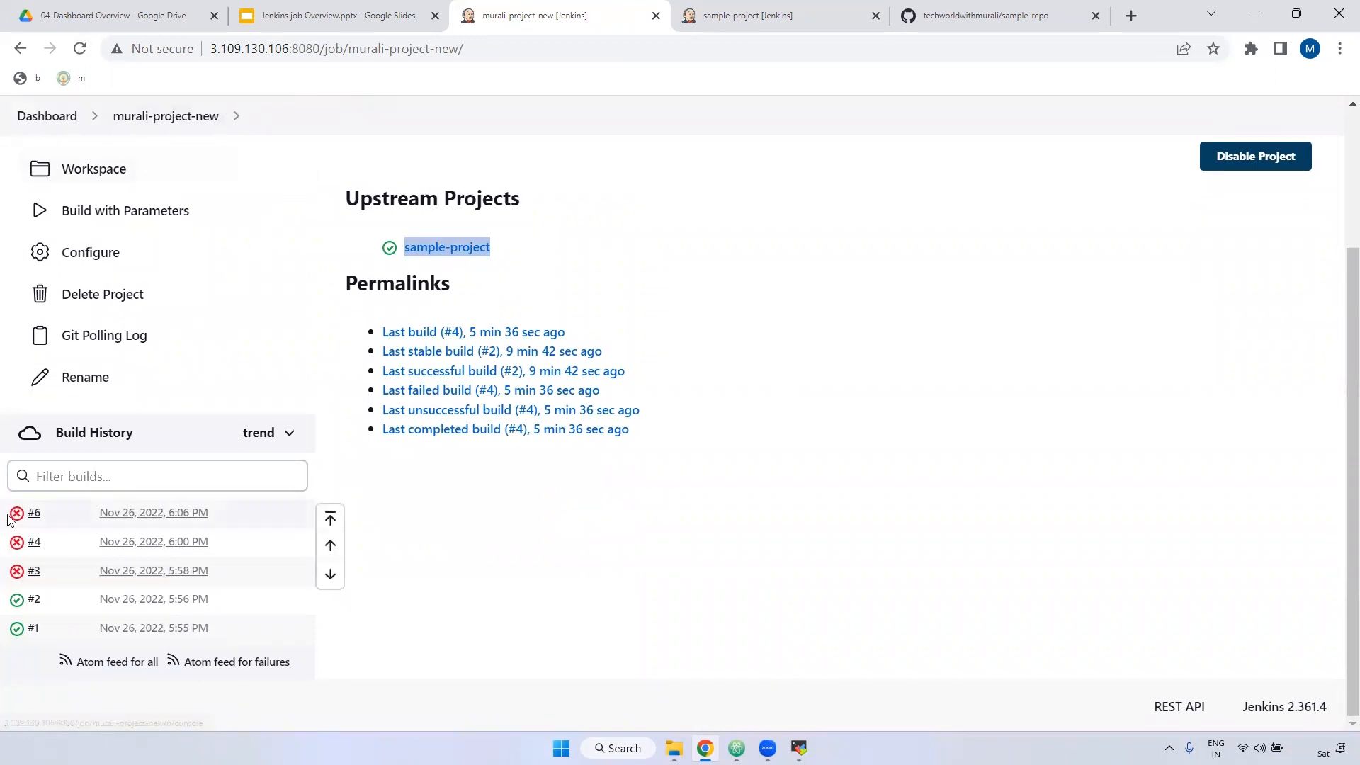
scroll(833, 328, "up", 3)
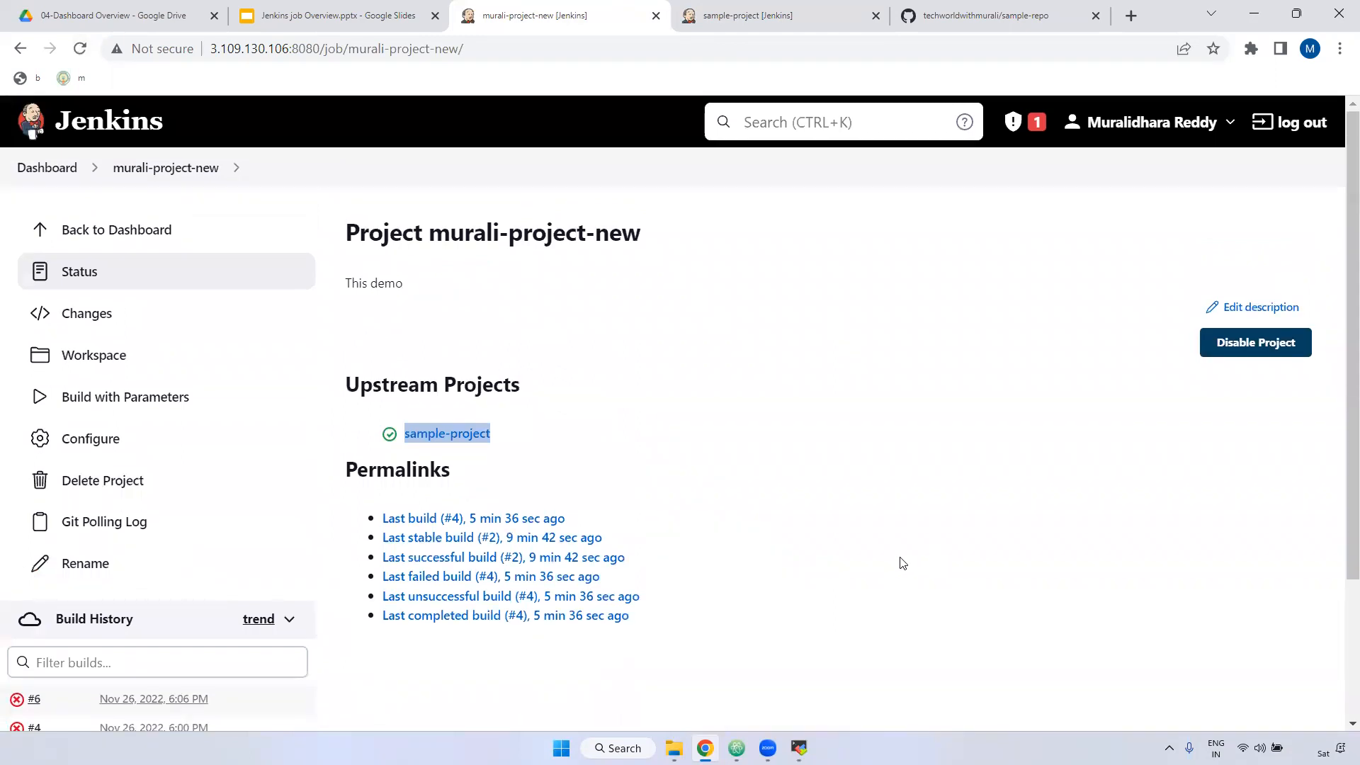
Step: Present the Google Slides deck full screen from the Thank You slide
left_click(375, 16)
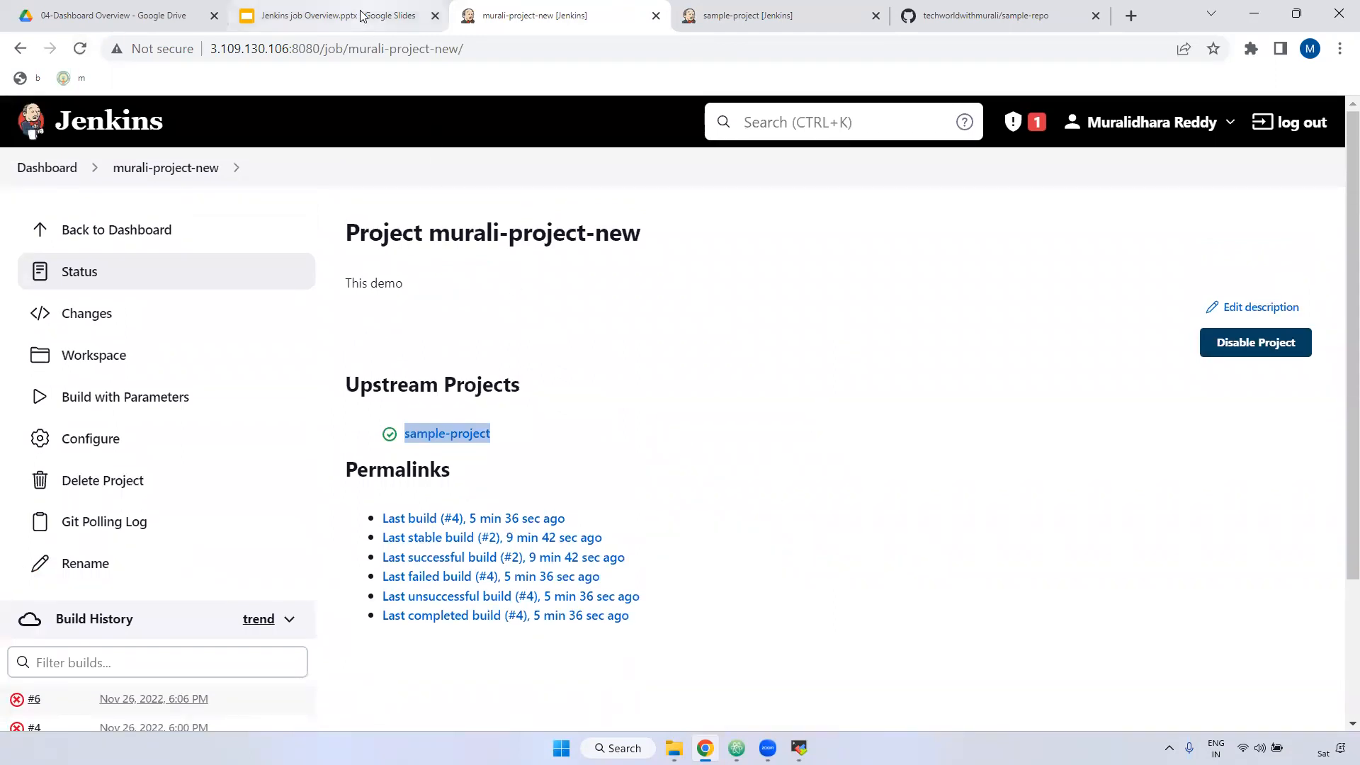
left_click(134, 538)
left_click(1131, 126)
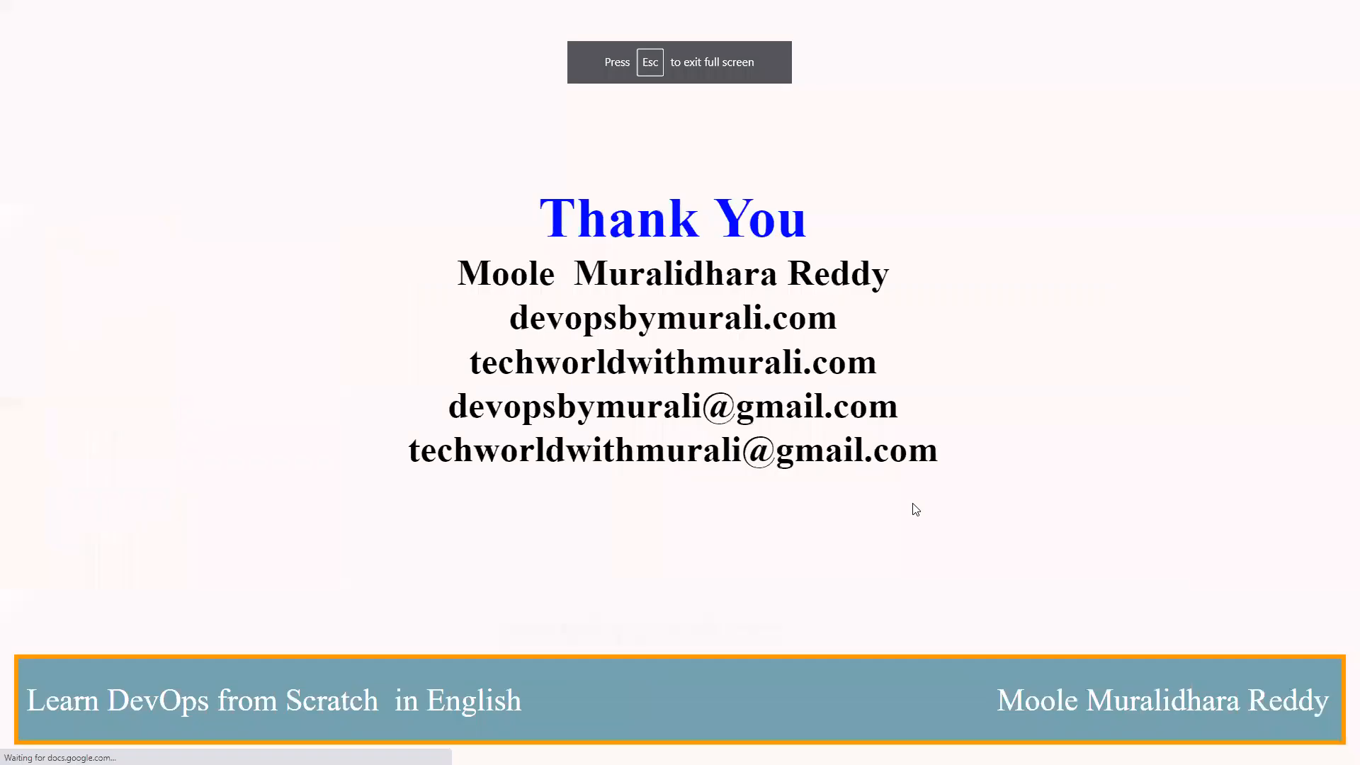